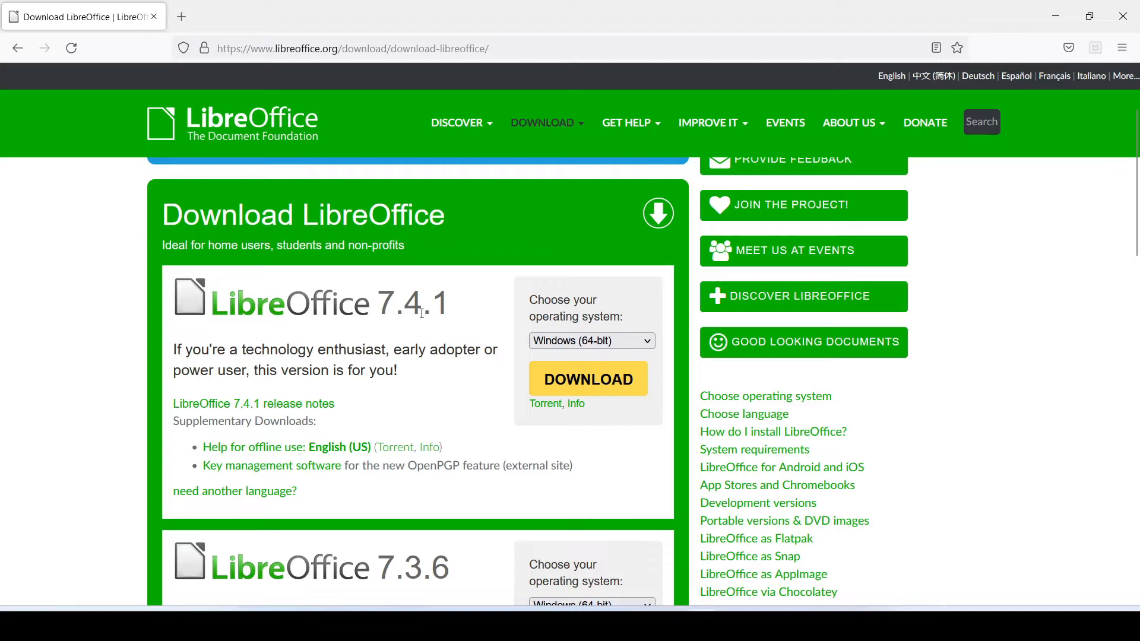
Select Windows (64-bit) as the operating system for LibreOffice 7.4.1 and start downloading its installer.
{"action": "left_click", "coordinate": [651, 343]}
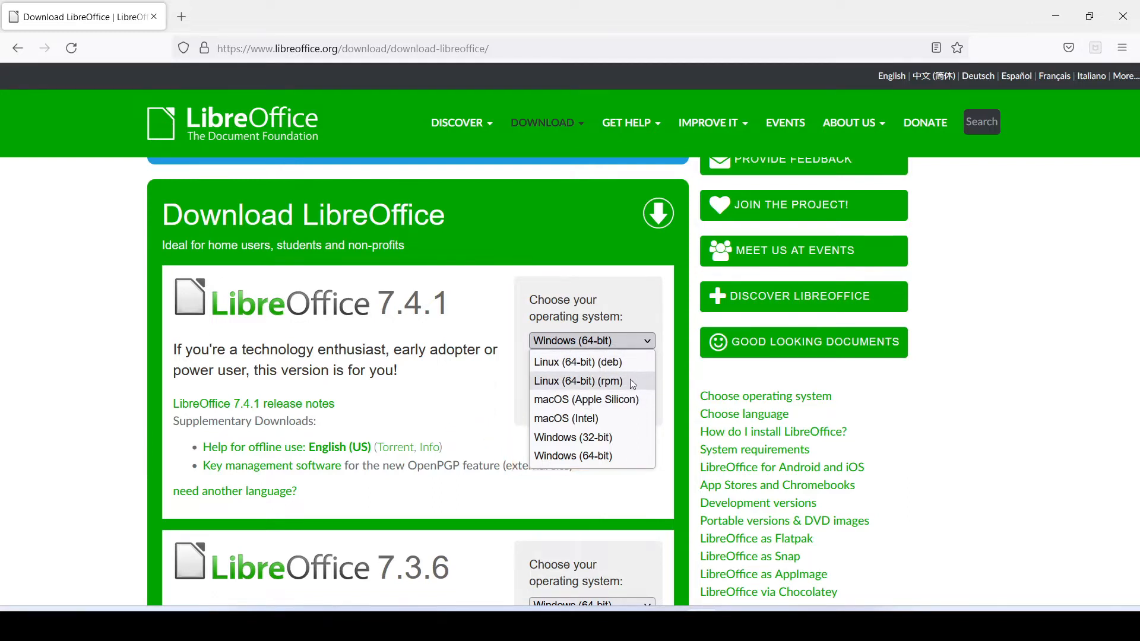
{"action": "left_click", "coordinate": [570, 456]}
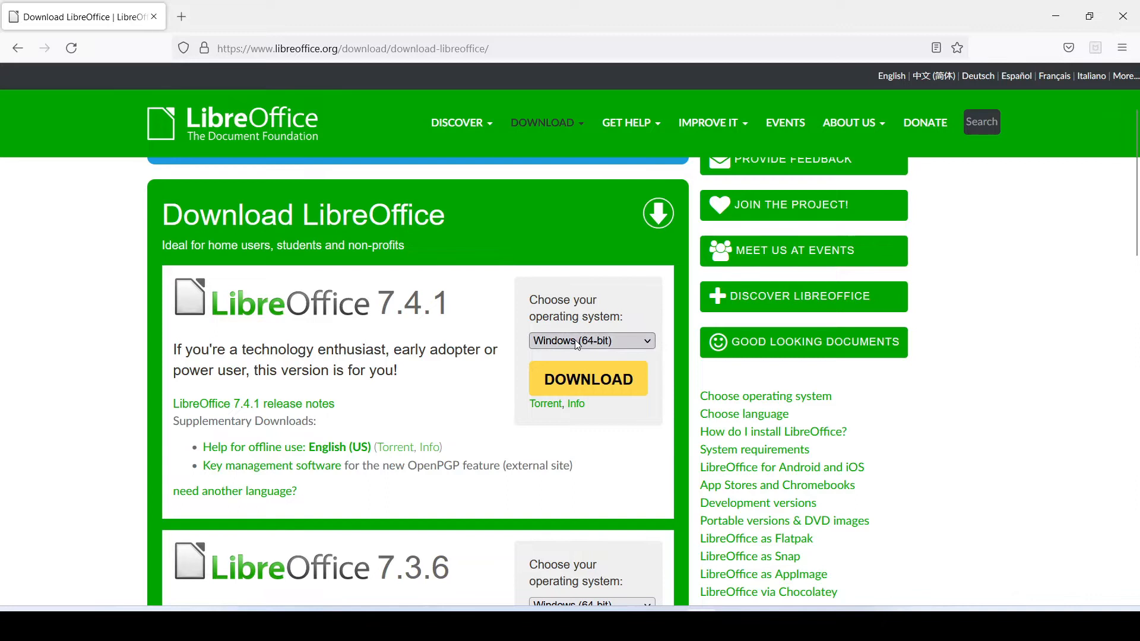
{"action": "left_click", "coordinate": [601, 387]}
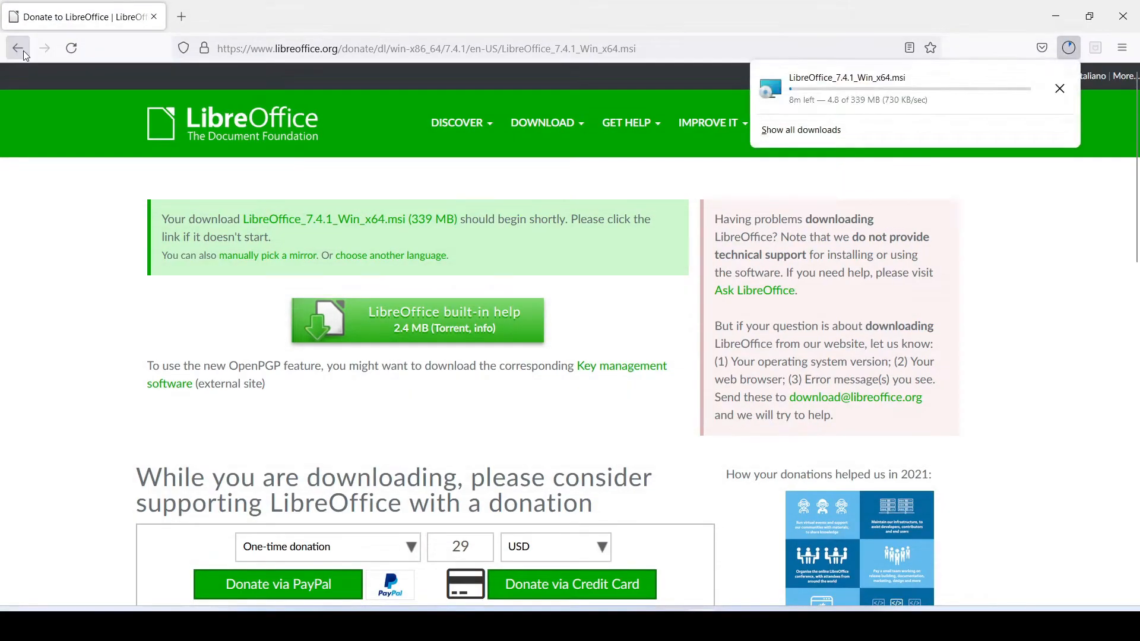
Return to the LibreOffice download page, download the English (US) help for offline use, and check the download progress.
{"action": "left_click", "coordinate": [18, 48]}
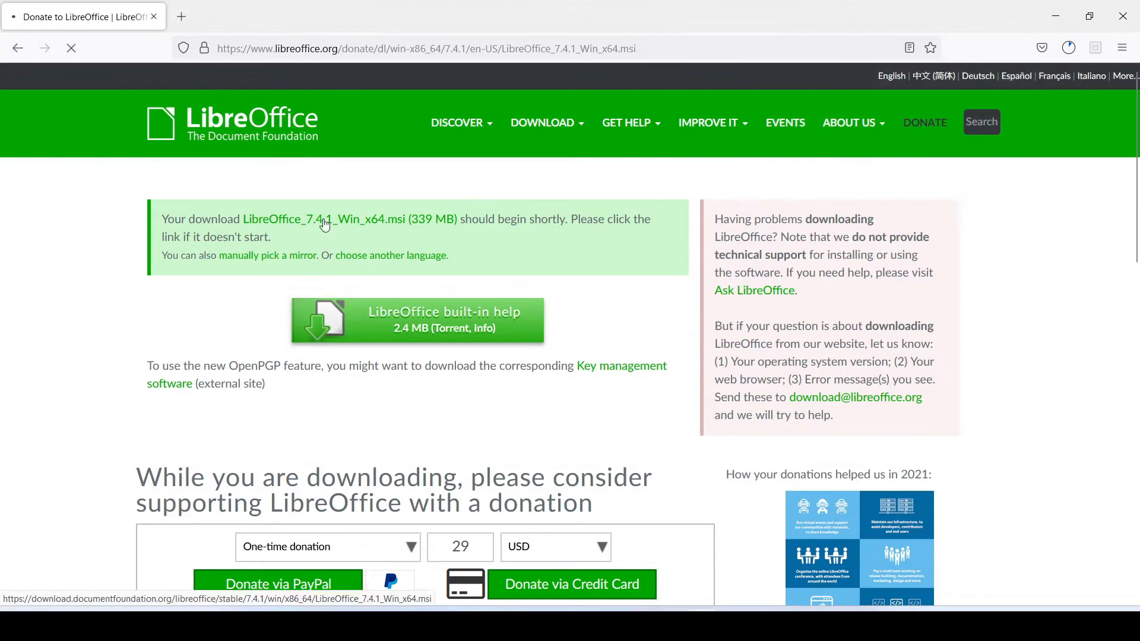
{"action": "left_click", "coordinate": [18, 48]}
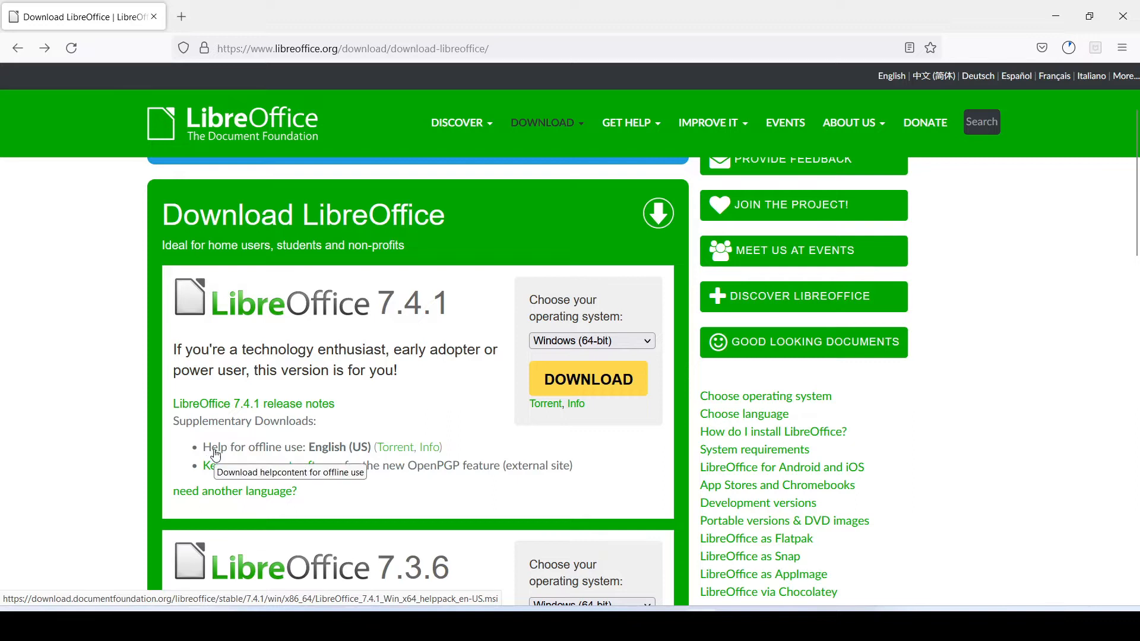
{"action": "left_click", "coordinate": [292, 451]}
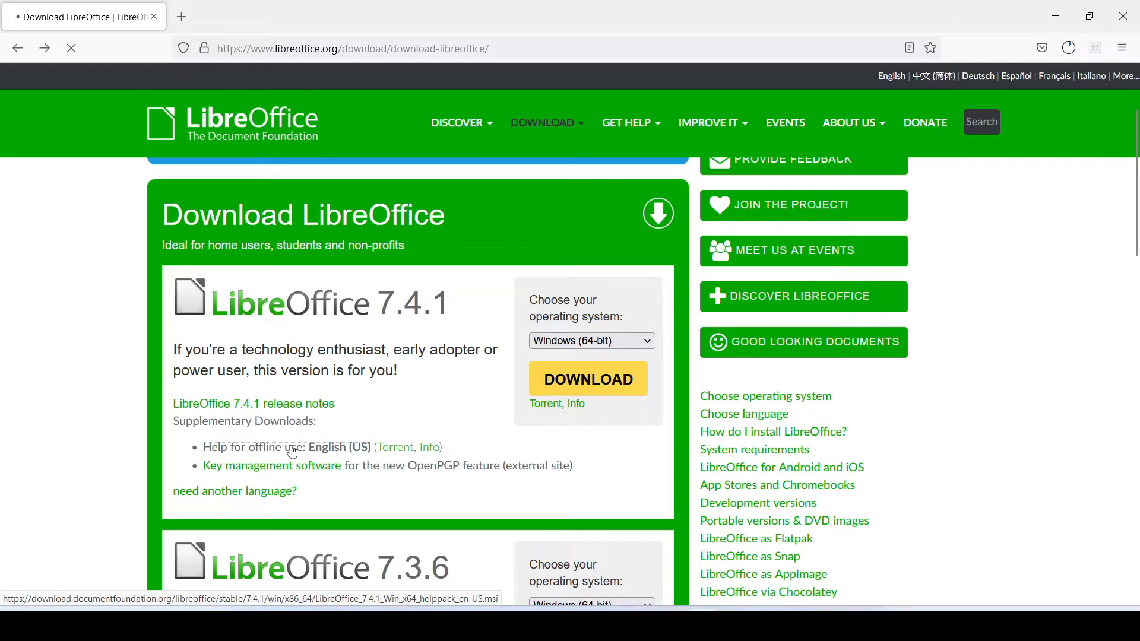
{"action": "left_click", "coordinate": [1069, 48]}
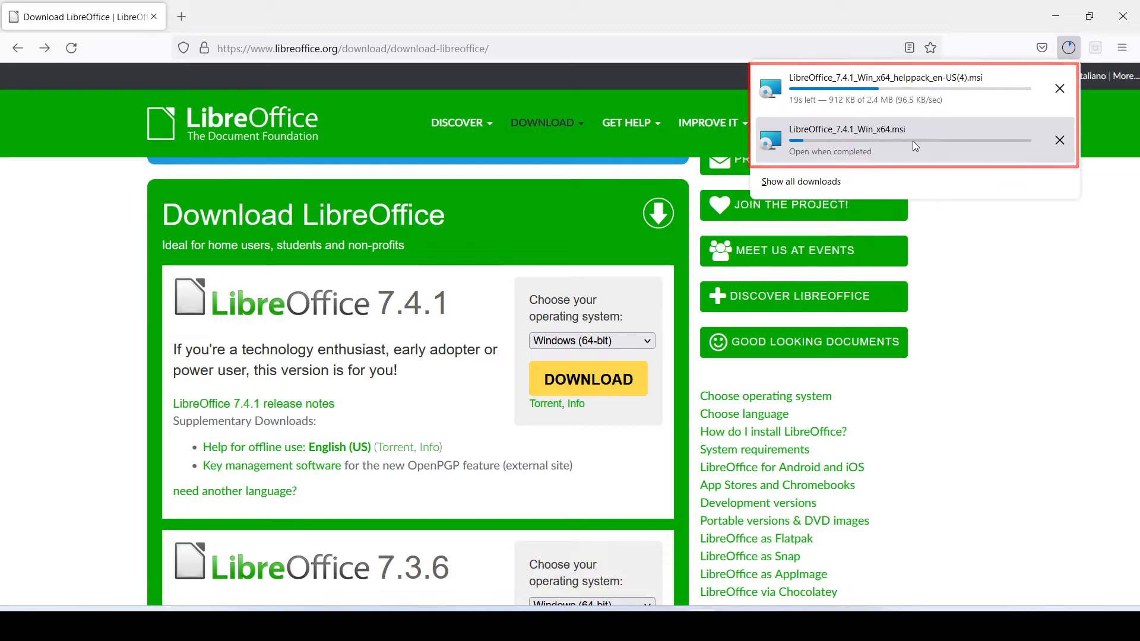
{"action": "left_click", "coordinate": [583, 132]}
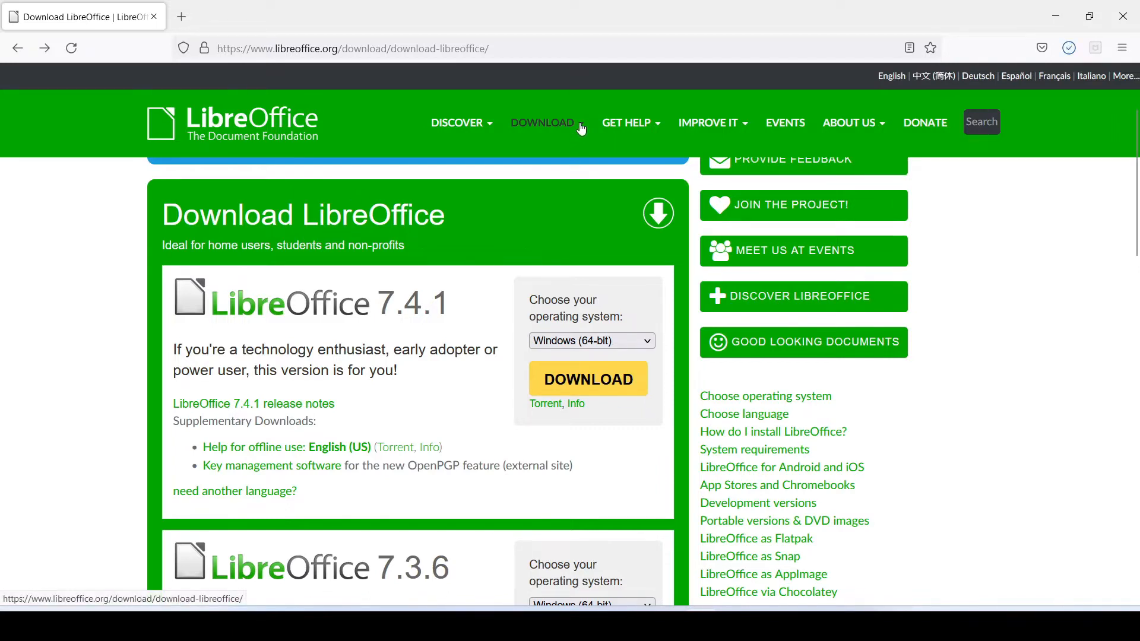
Review the LibreOffice for Android and iOS page and the linked Collabora Office release notes for the mobile version.
{"action": "left_click", "coordinate": [583, 127]}
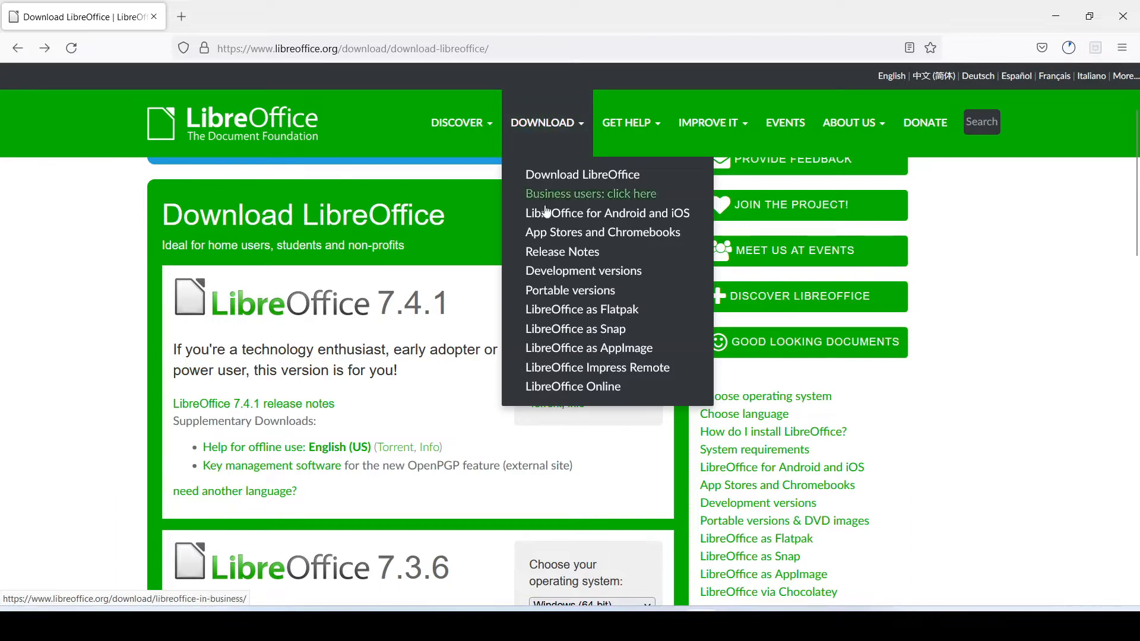
{"action": "left_click", "coordinate": [616, 219]}
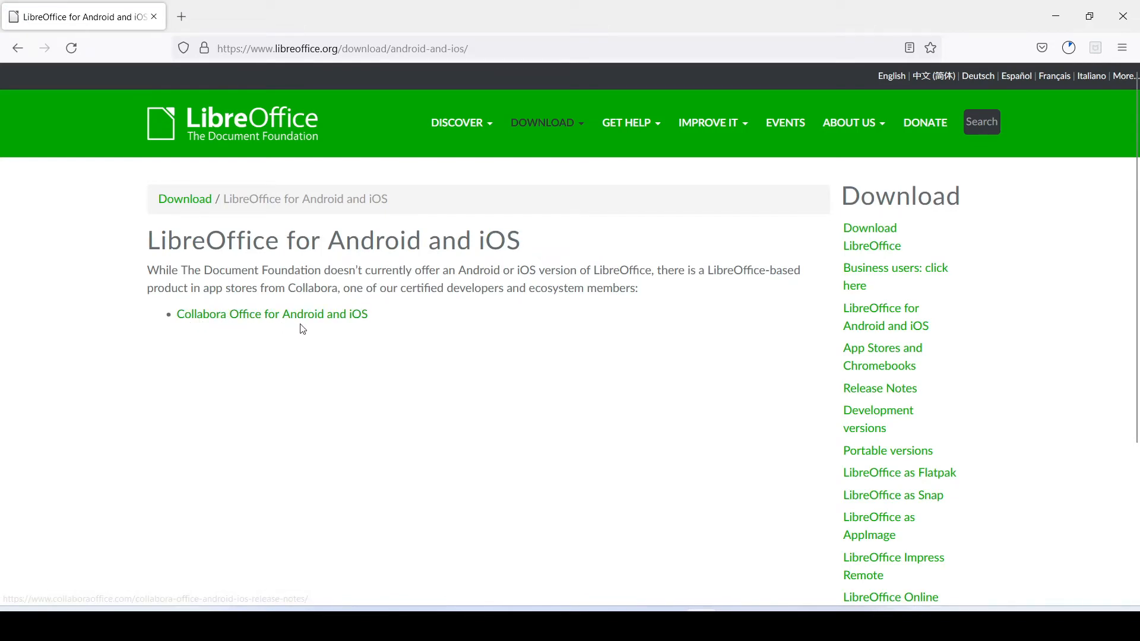
{"action": "left_click", "coordinate": [351, 316]}
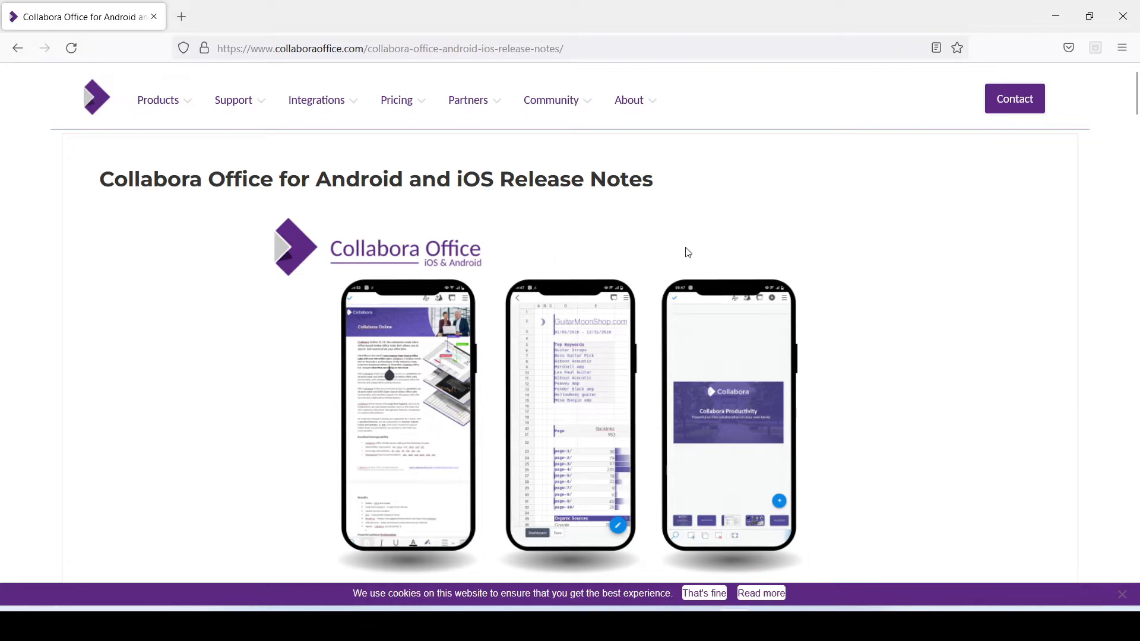
{"action": "scroll", "coordinate": [837, 237], "scroll_direction": "down", "scroll_amount": 10}
{"action": "scroll", "coordinate": [843, 277], "scroll_direction": "up", "scroll_amount": 10}
{"action": "key", "text": "alt+Left"}
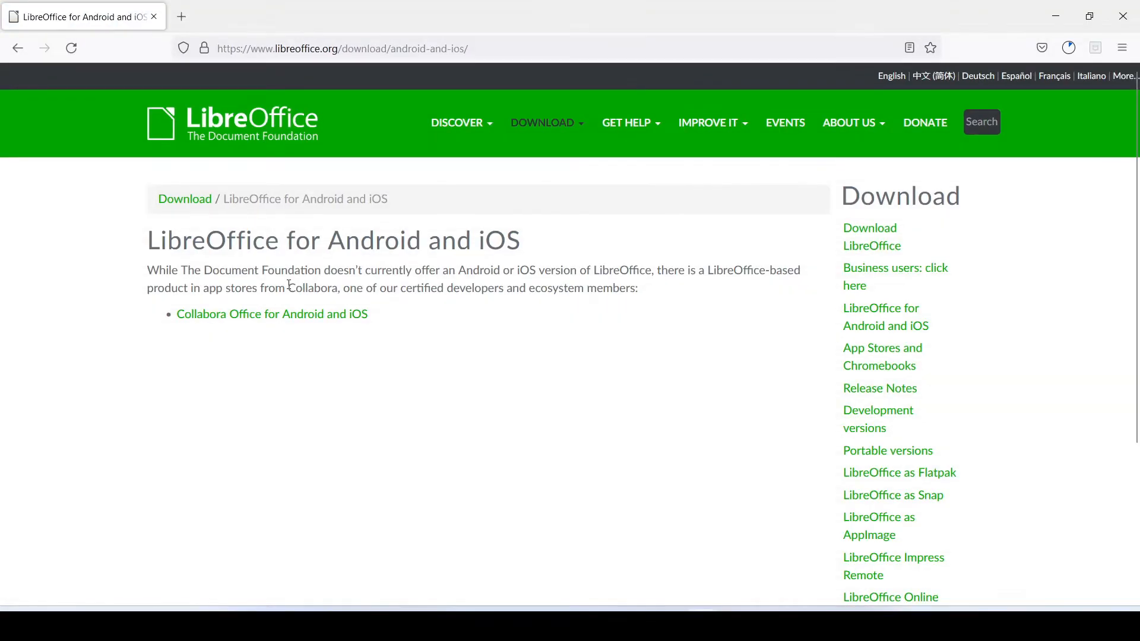
{"action": "left_click_drag", "start_coordinate": [289, 285], "coordinate": [509, 287]}
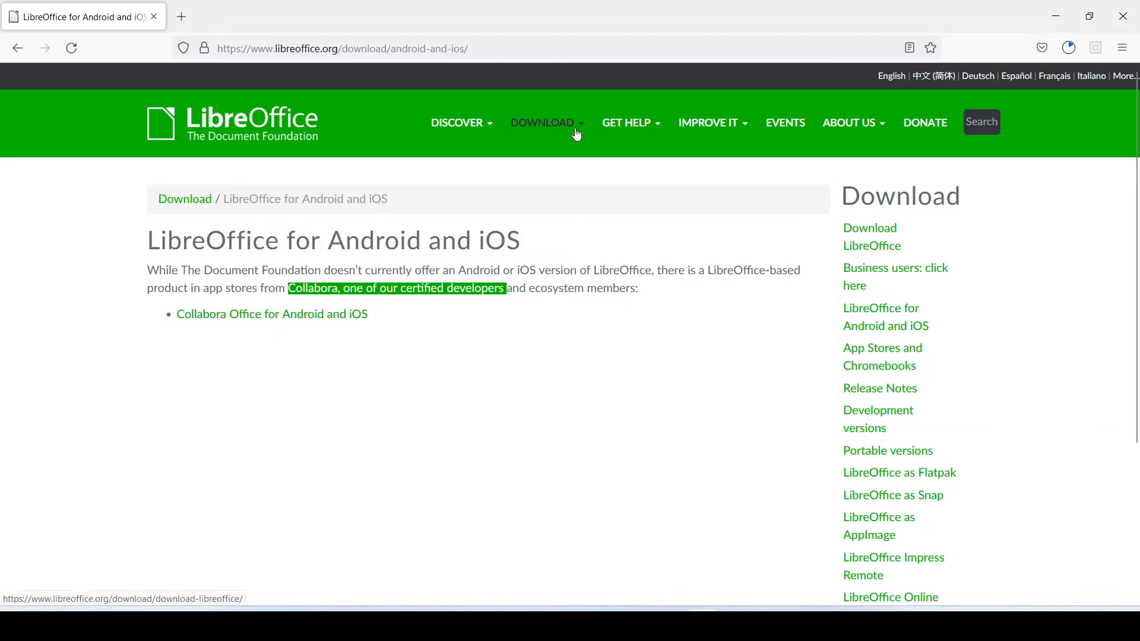
{"action": "mouse_move", "coordinate": [583, 129]}
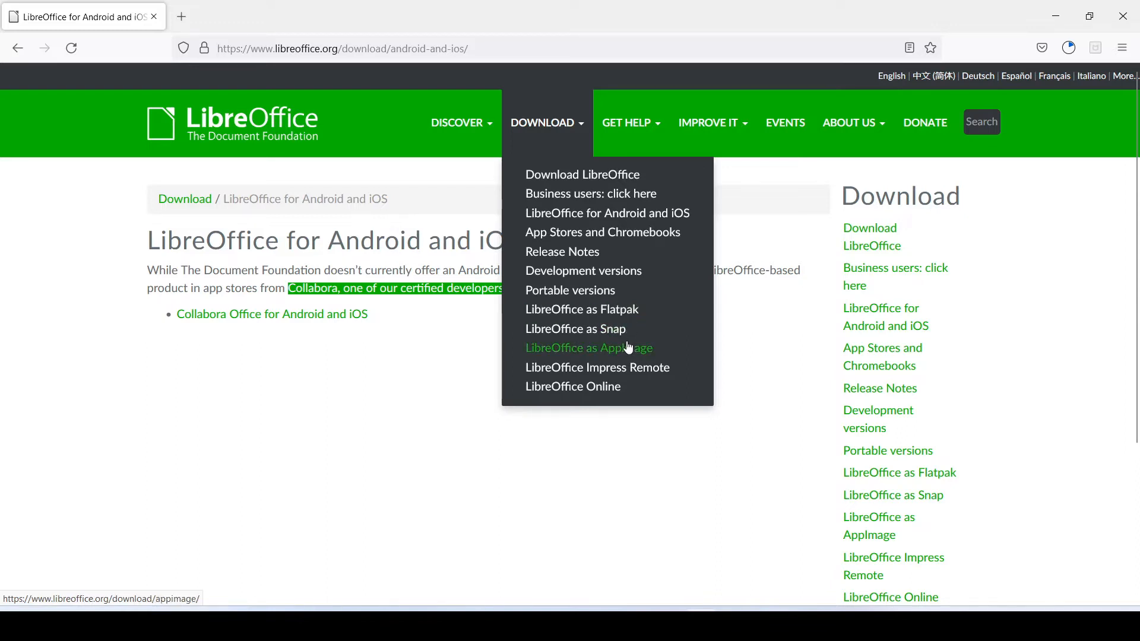
{"action": "left_click", "coordinate": [444, 389]}
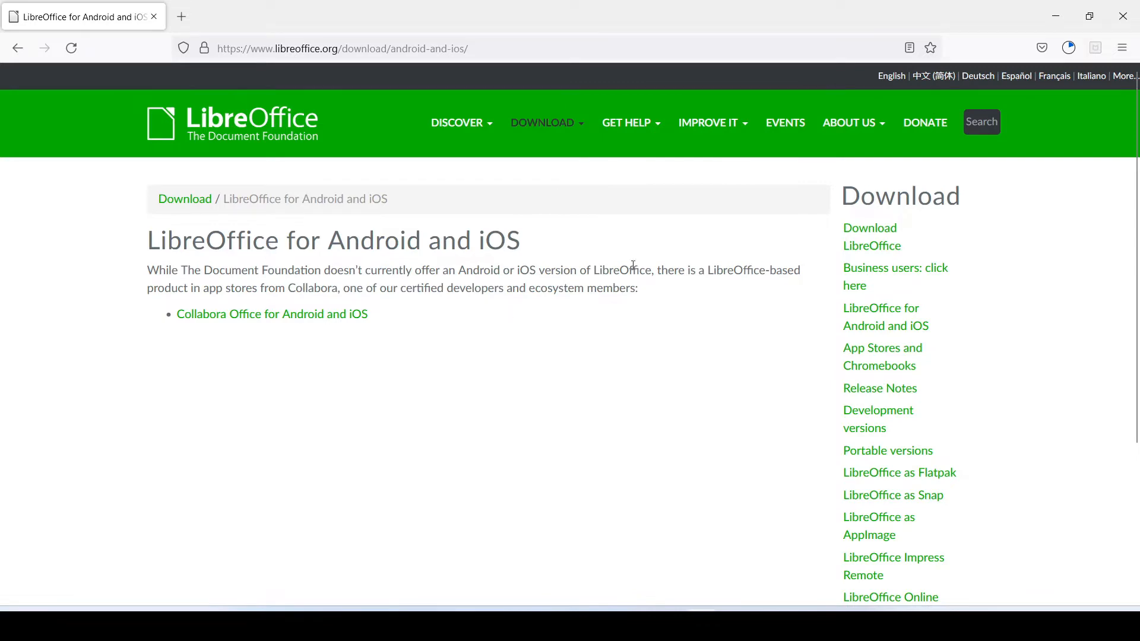
Switch to File Explorer and examine the main installer and help pack in the LibreOffice 7.4 downloads folder.
{"action": "left_click", "coordinate": [1069, 47]}
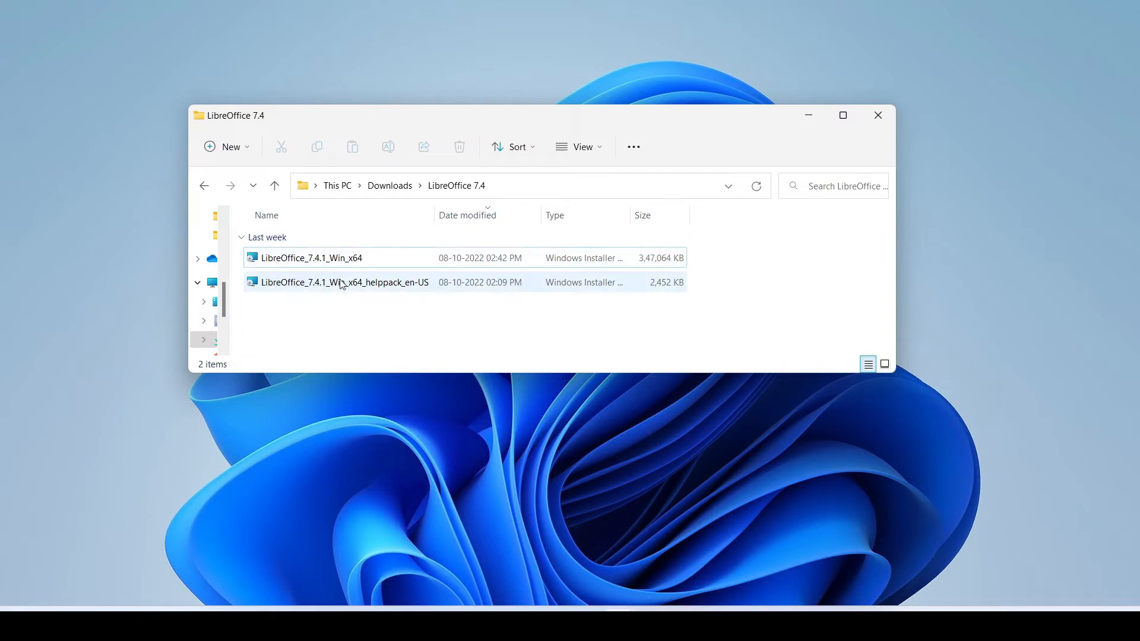
{"action": "mouse_move", "coordinate": [286, 265]}
{"action": "mouse_move", "coordinate": [277, 294]}
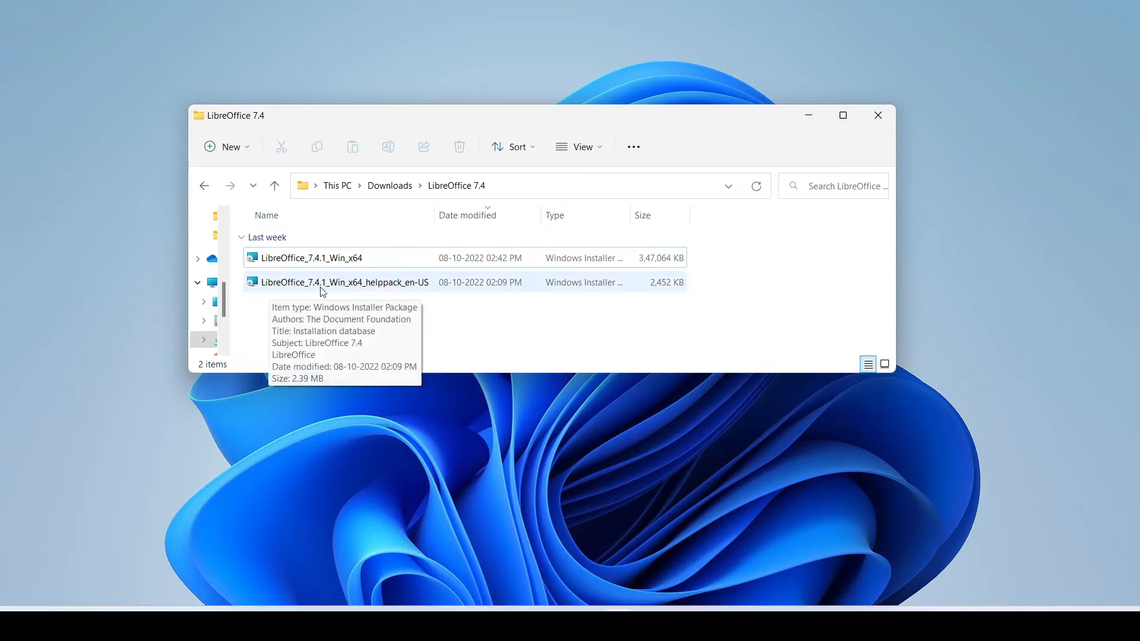
{"action": "mouse_move", "coordinate": [394, 289]}
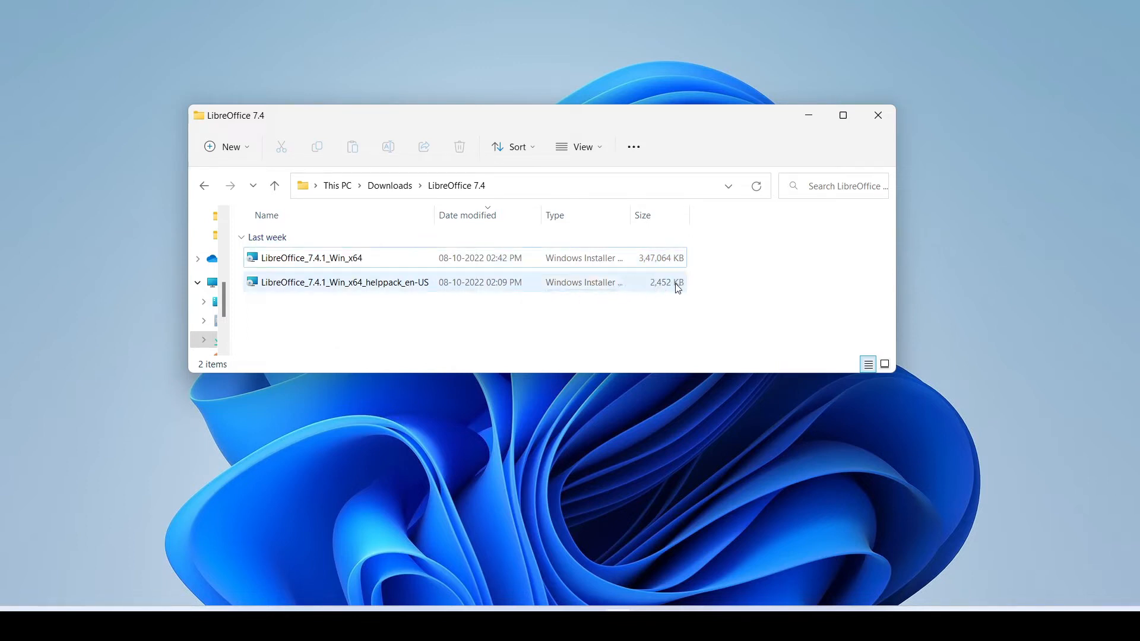
Launch the LibreOffice_7.4.1_Win_x64 installer, exit its wizard, and launch the LibreOffice_7.4.1_Win_x64_helppack_en-US installer.
{"action": "left_click", "coordinate": [371, 267]}
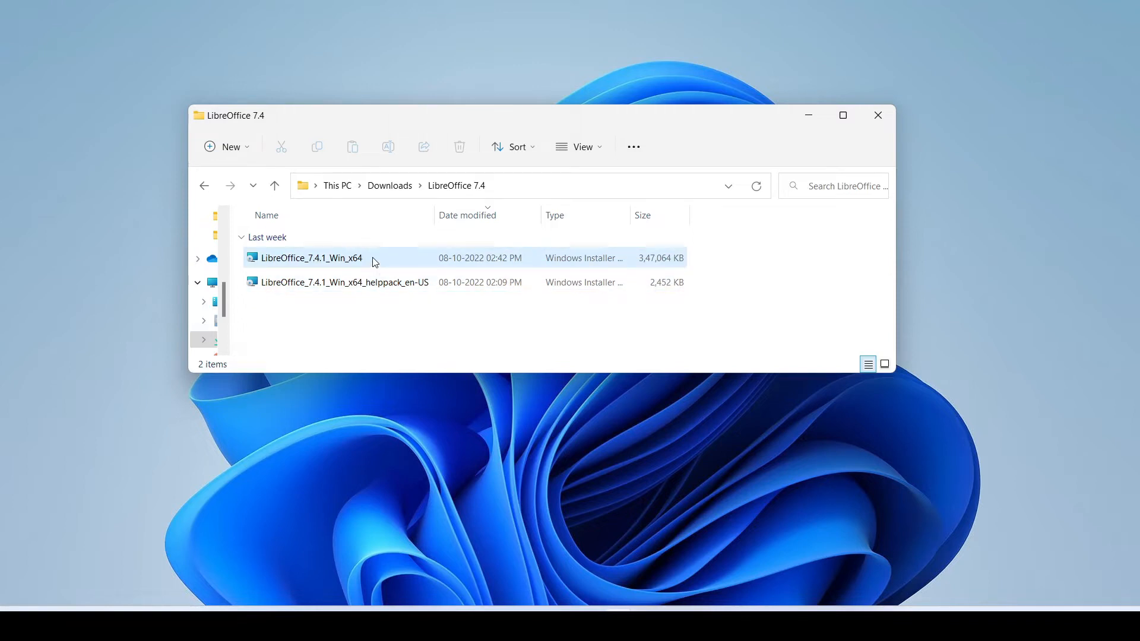
{"action": "double_click", "coordinate": [372, 257]}
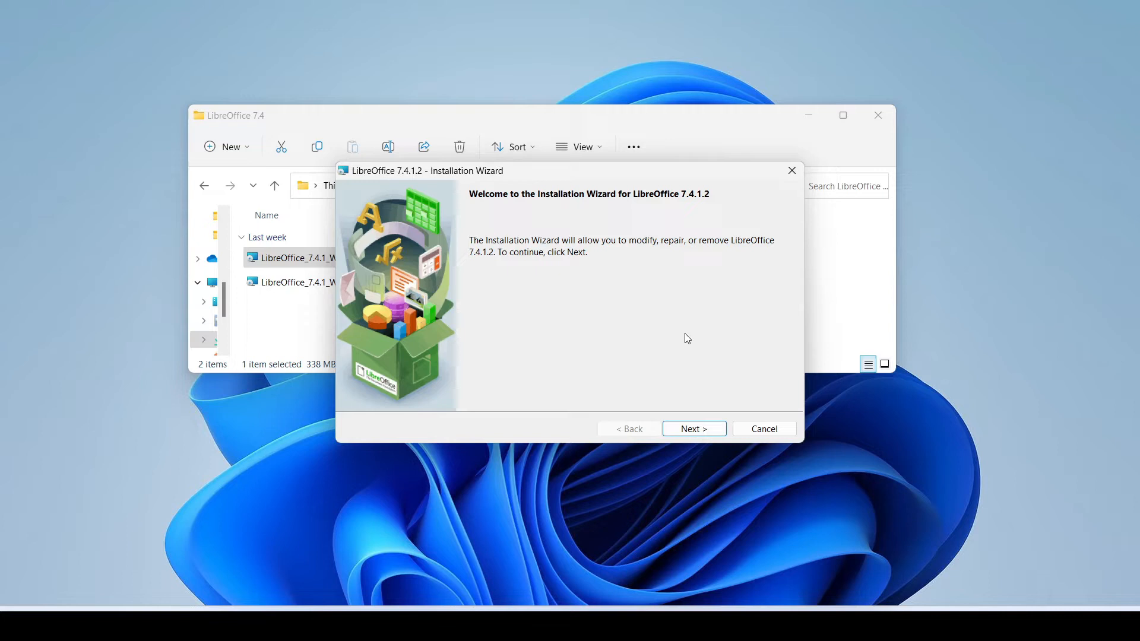
{"action": "left_click", "coordinate": [765, 429]}
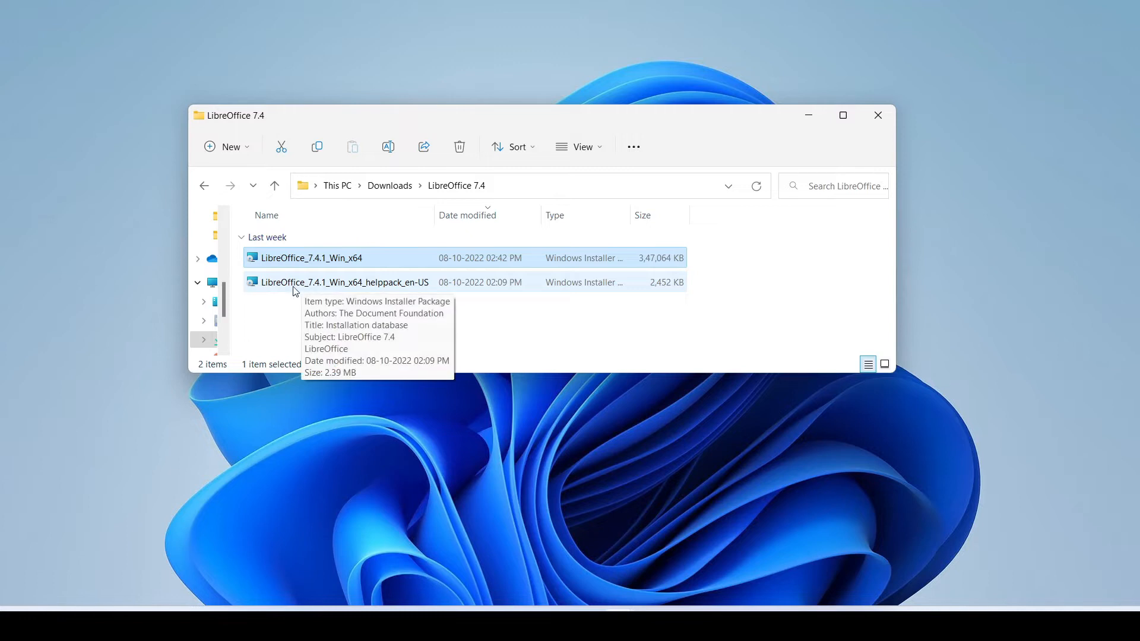
{"action": "double_click", "coordinate": [392, 284]}
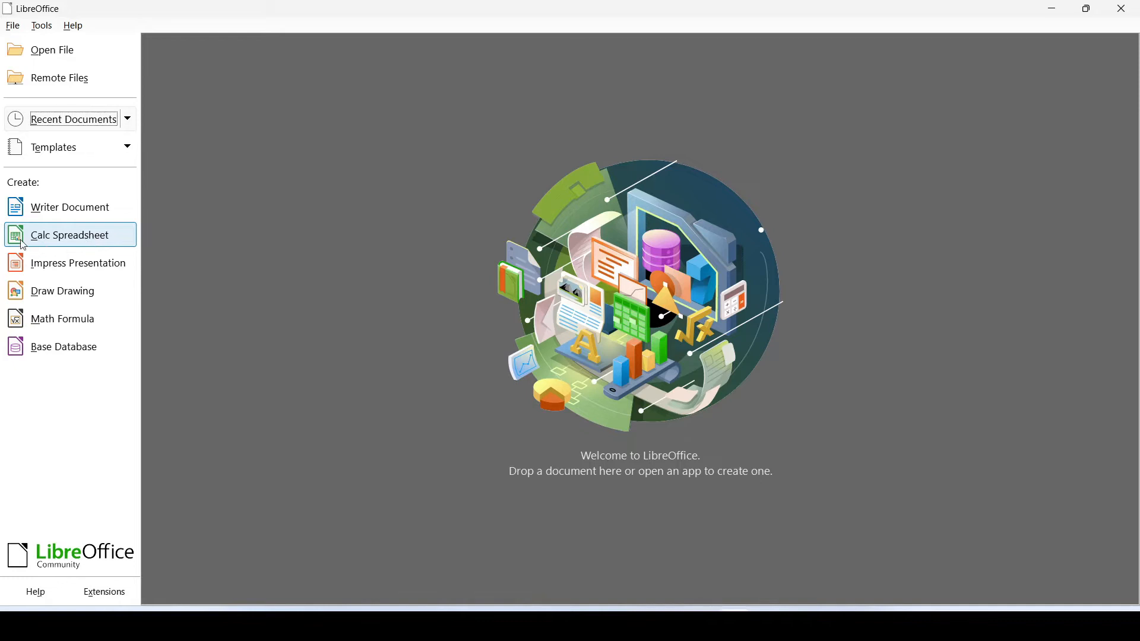
Create a Calc spreadsheet from the LibreOffice start screen and apply the Tabbed user interface variant to Calc only.
{"action": "left_click", "coordinate": [90, 240]}
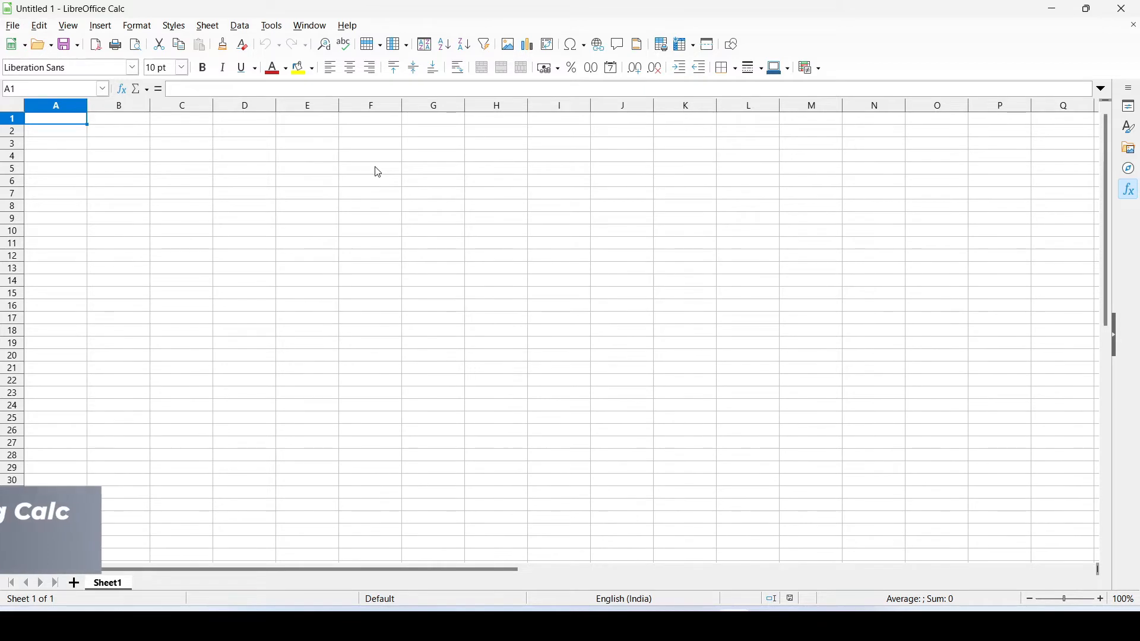
{"action": "left_click", "coordinate": [81, 29]}
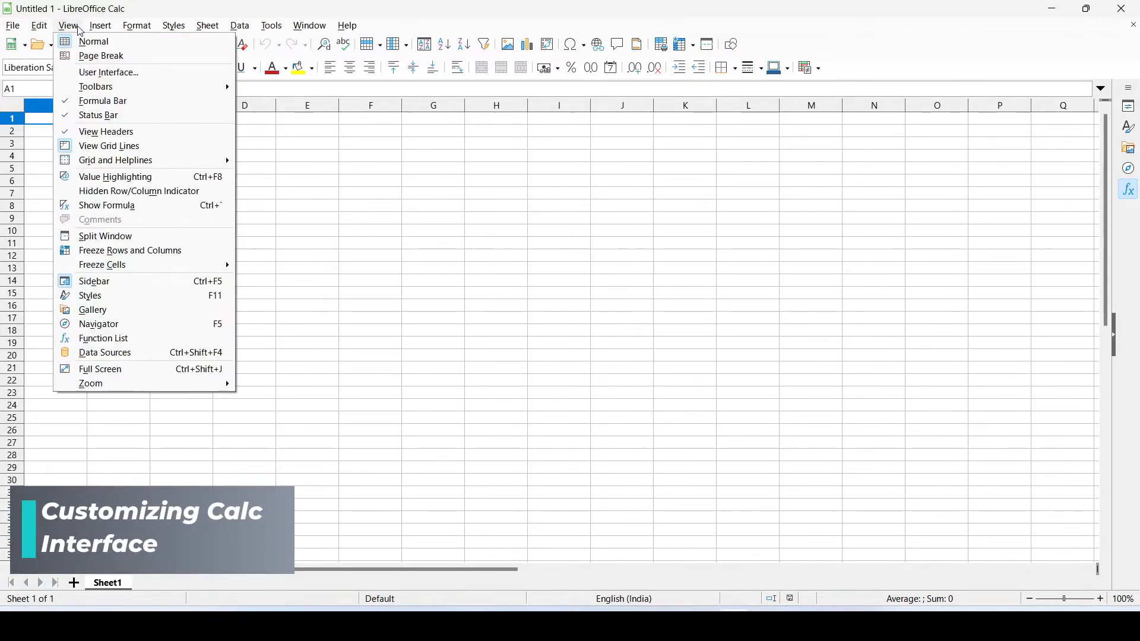
{"action": "left_click", "coordinate": [159, 74]}
{"action": "left_click_drag", "start_coordinate": [571, 186], "coordinate": [573, 171]}
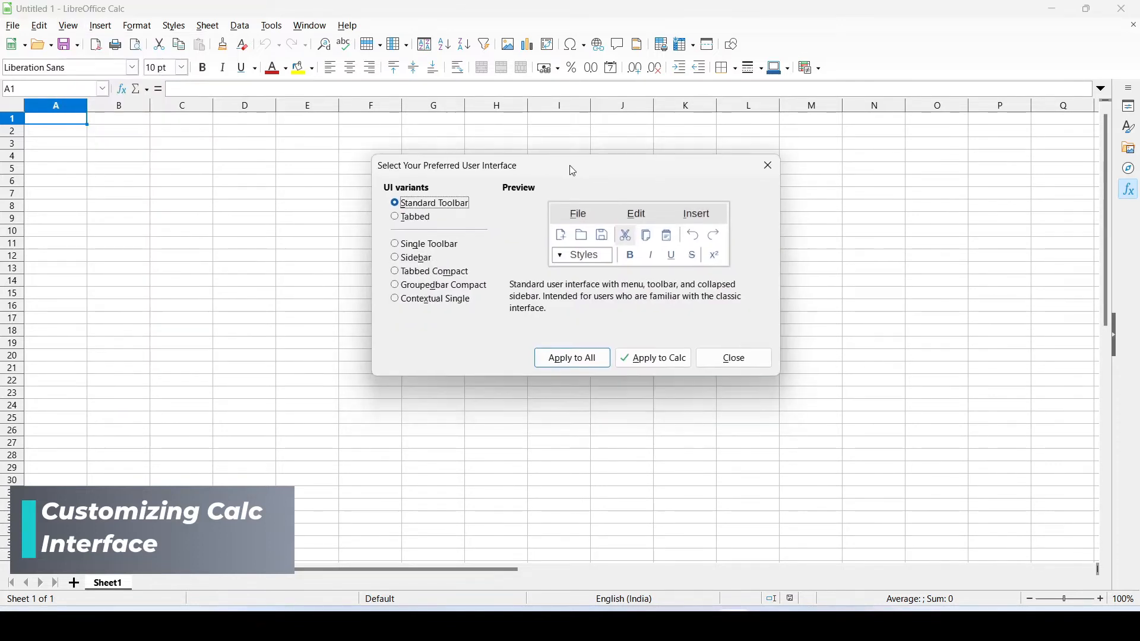
{"action": "left_click", "coordinate": [397, 218]}
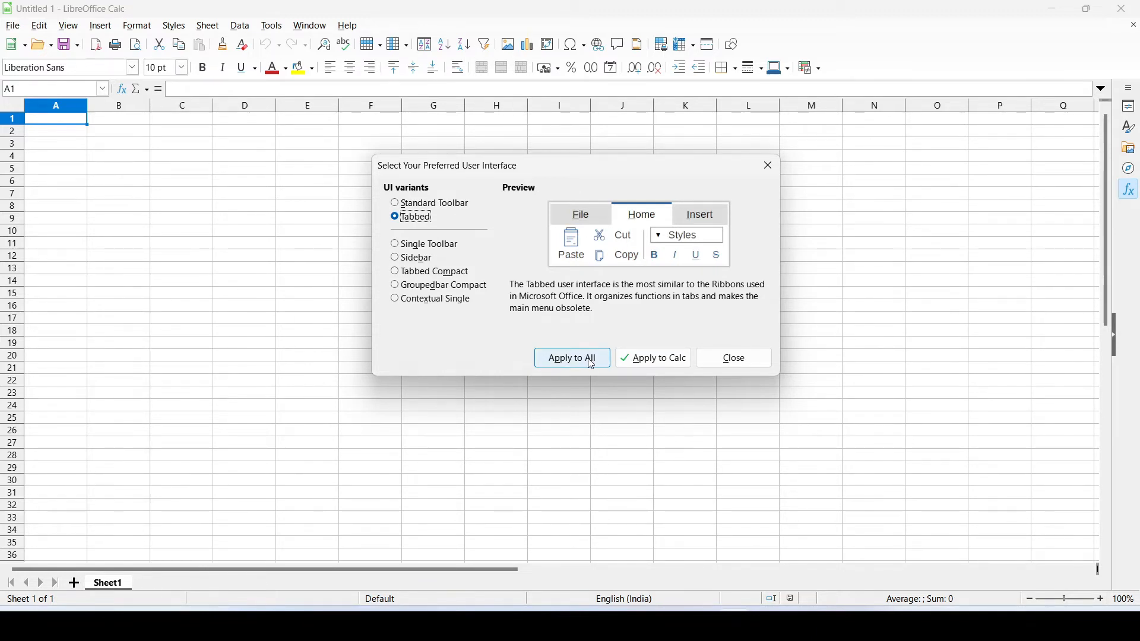
{"action": "left_click", "coordinate": [663, 363]}
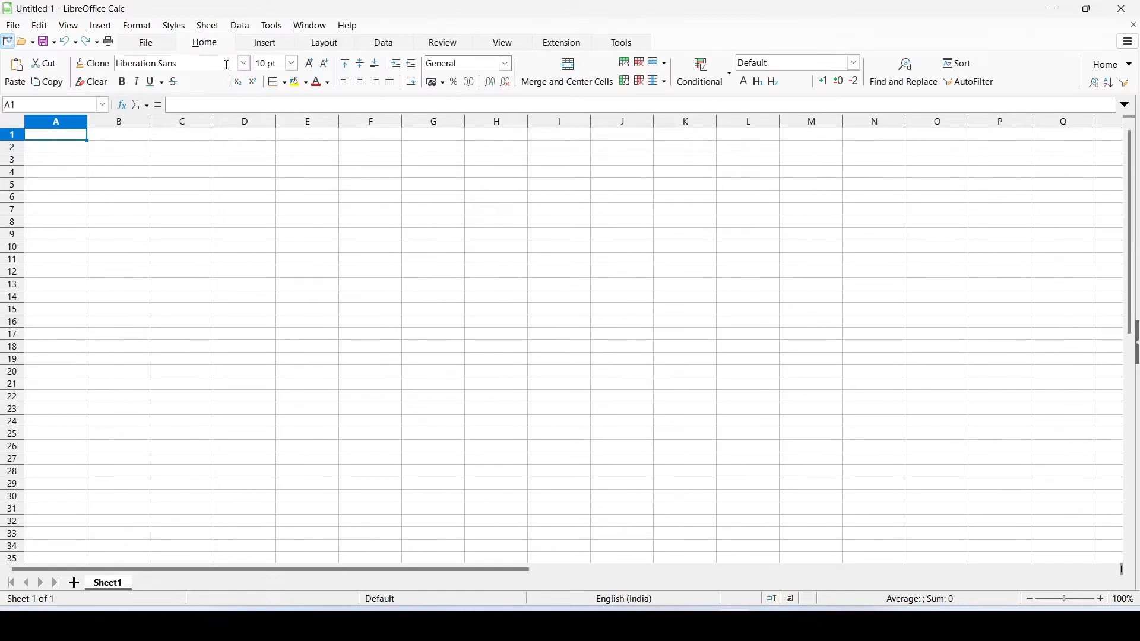
Examine the Insert, Layout and Data commands of the tabbed interface, including the additional options for Data and Insert.
{"action": "left_click", "coordinate": [265, 44]}
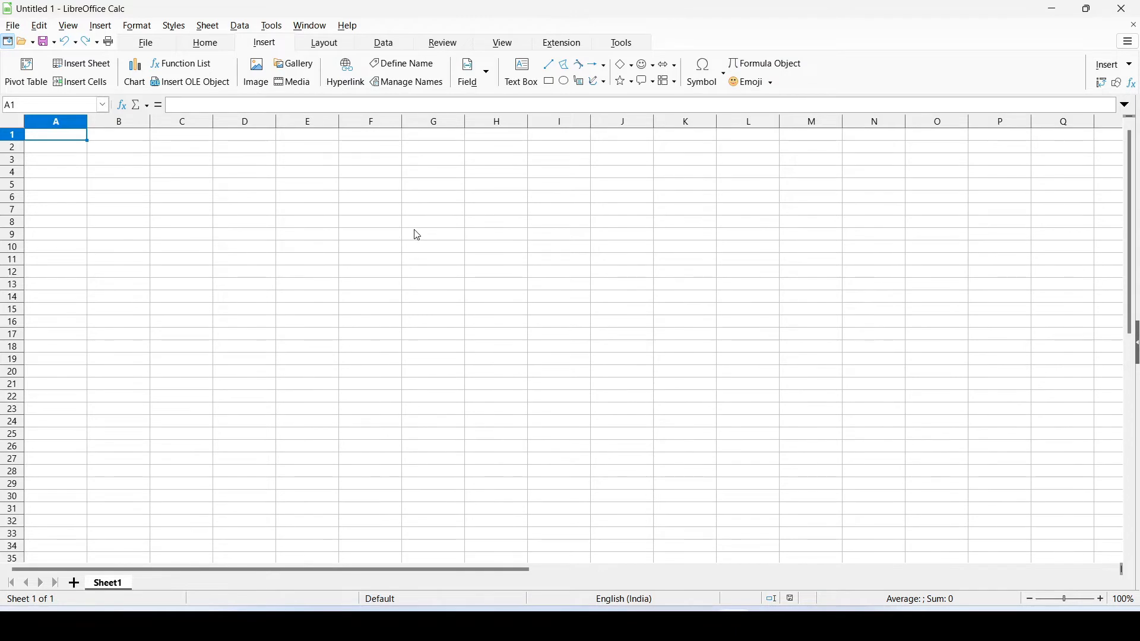
{"action": "left_click", "coordinate": [321, 44]}
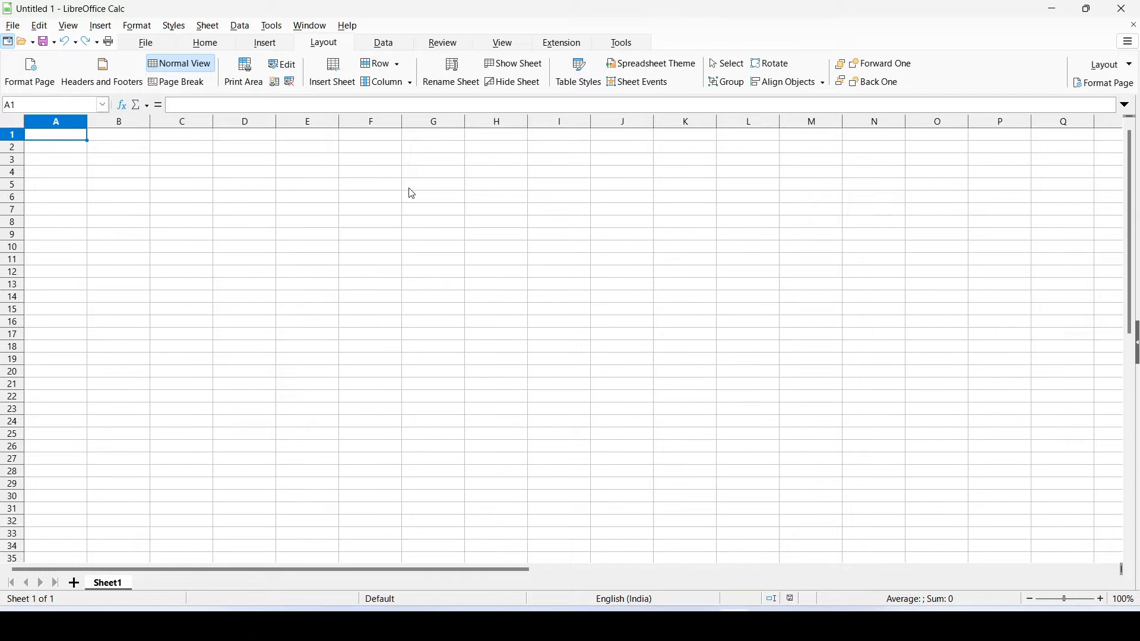
{"action": "left_click", "coordinate": [383, 44]}
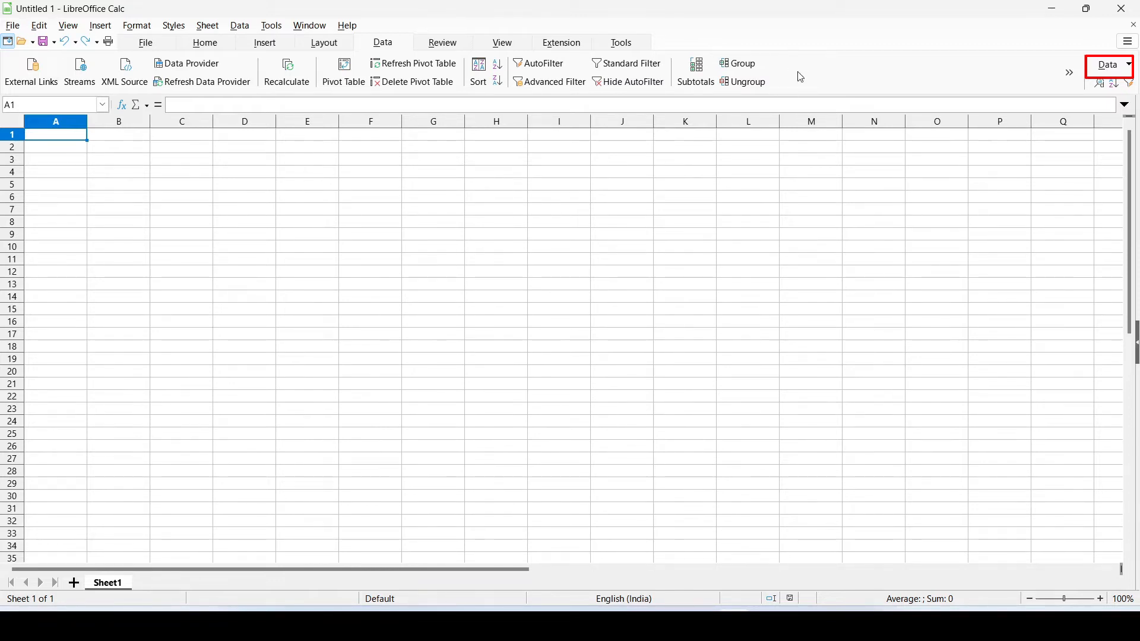
{"action": "left_click", "coordinate": [1128, 65]}
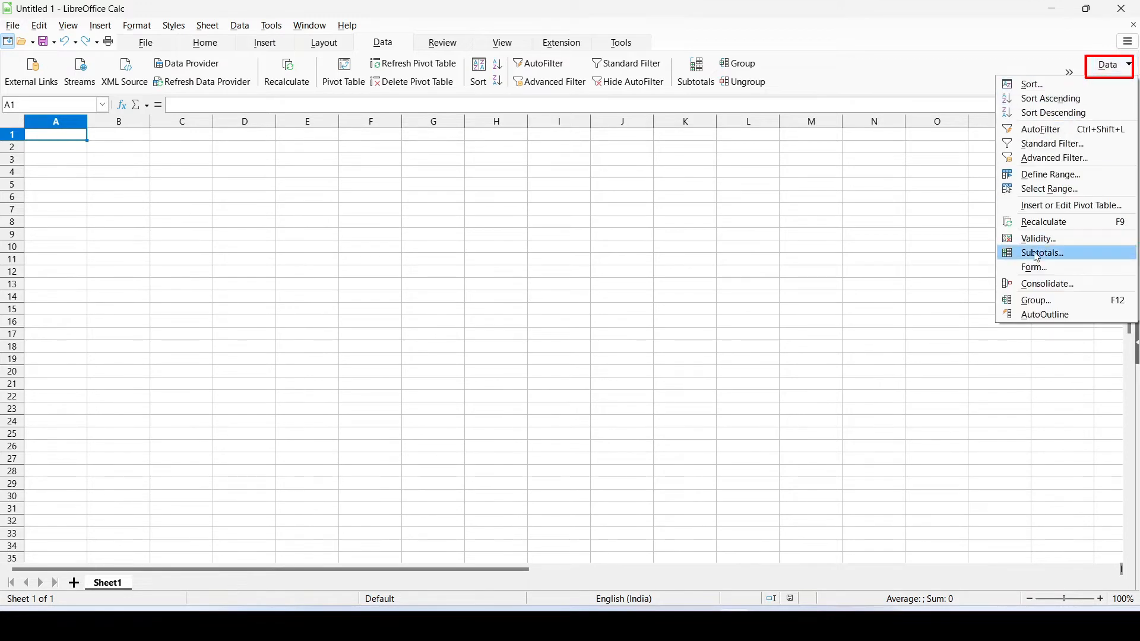
{"action": "left_click", "coordinate": [880, 76]}
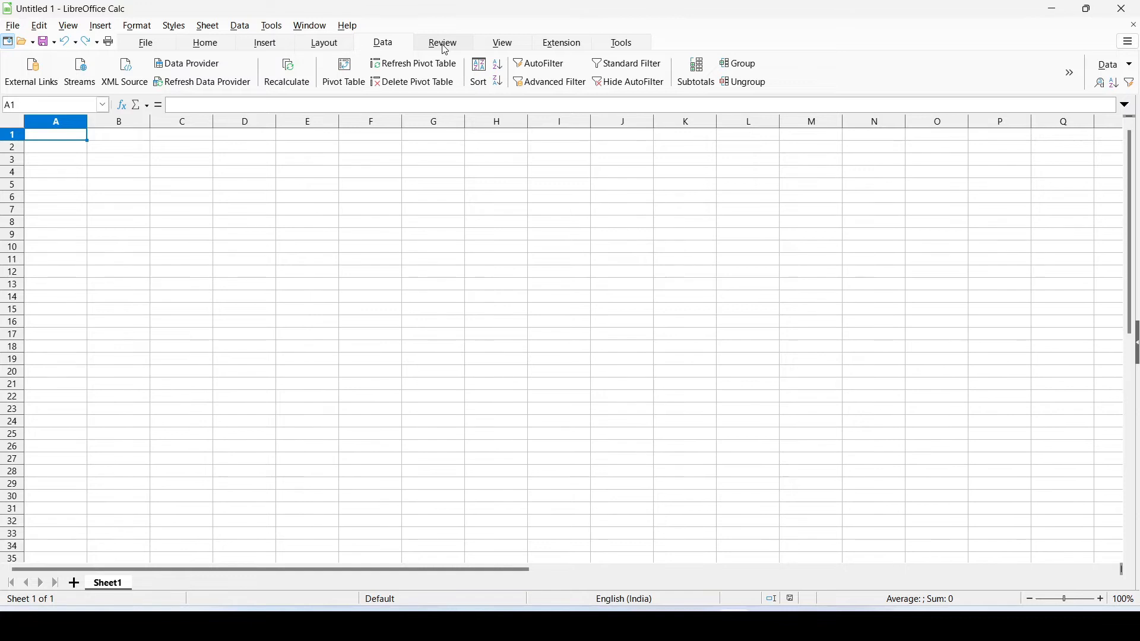
{"action": "left_click", "coordinate": [263, 48]}
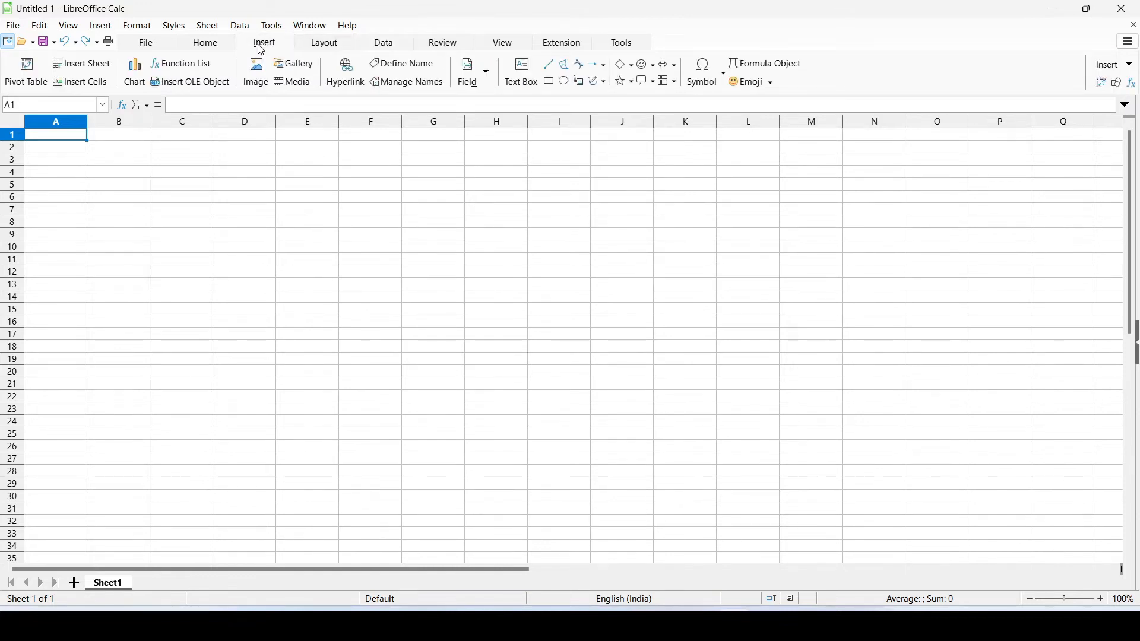
{"action": "left_click", "coordinate": [1133, 70]}
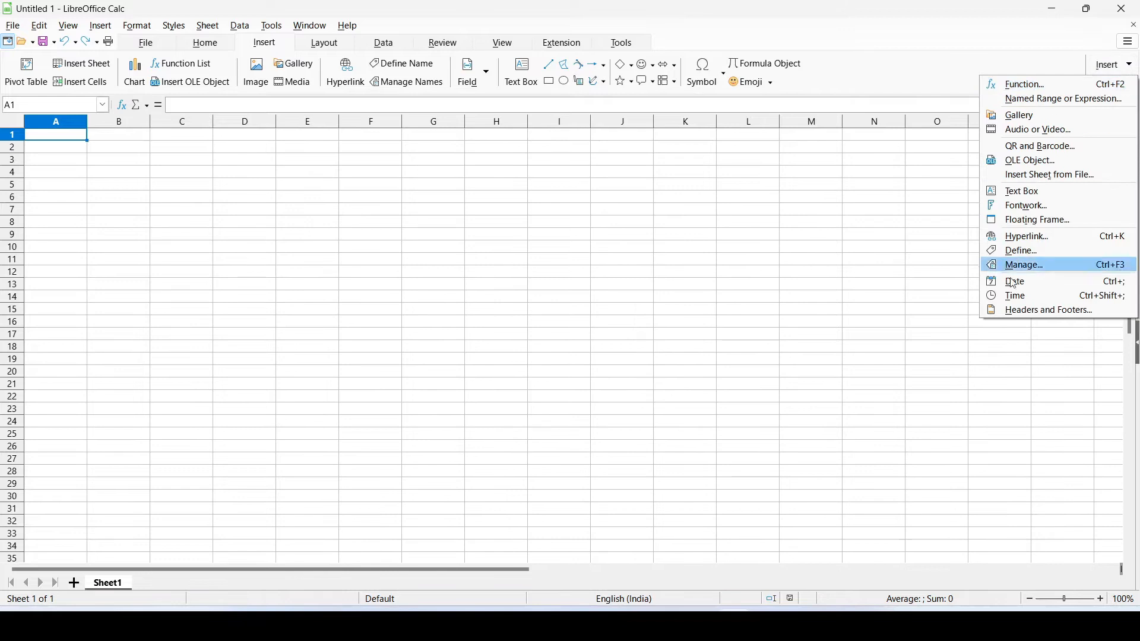
{"action": "left_click", "coordinate": [891, 89]}
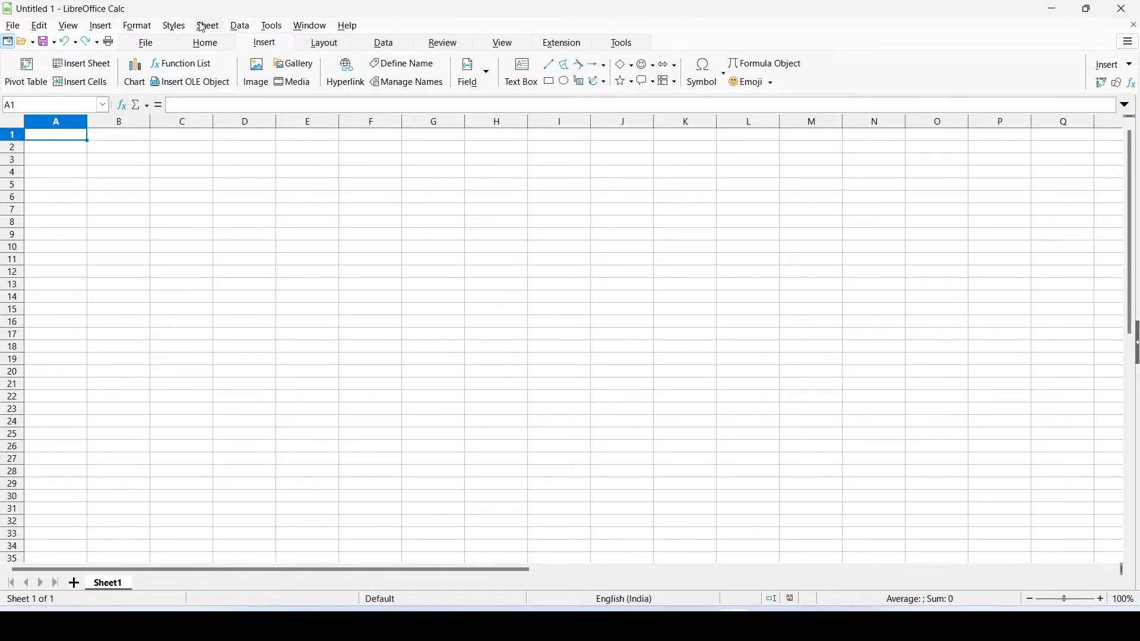
Examine the Tools commands, and toggle the menu bar off and back on while viewing the Layout and Data commands.
{"action": "left_click", "coordinate": [272, 26]}
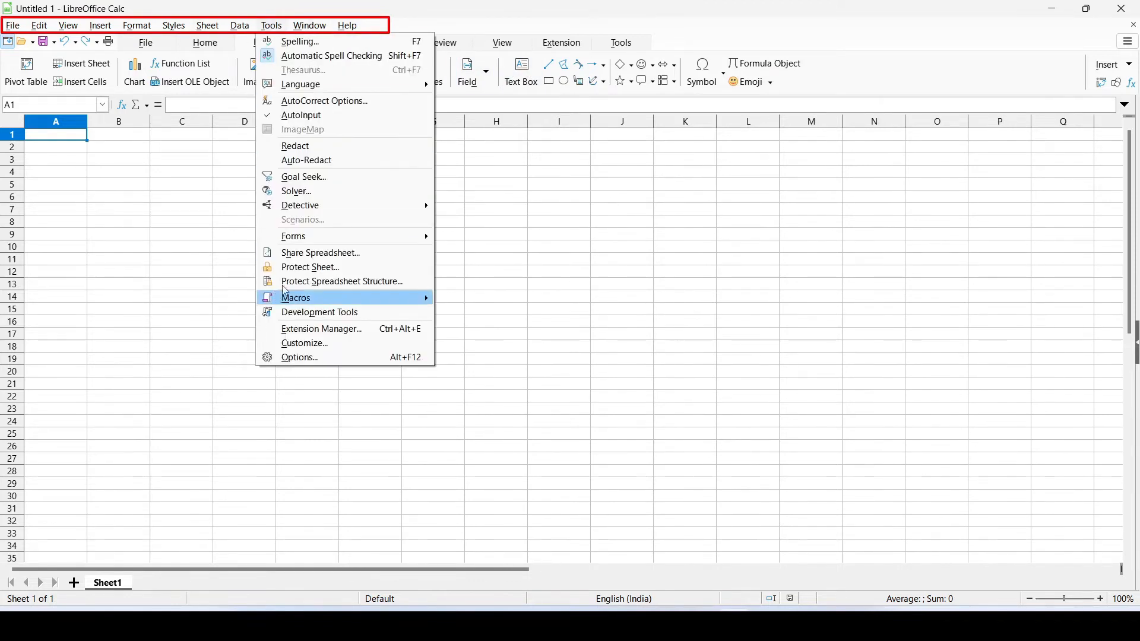
{"action": "left_click", "coordinate": [848, 44]}
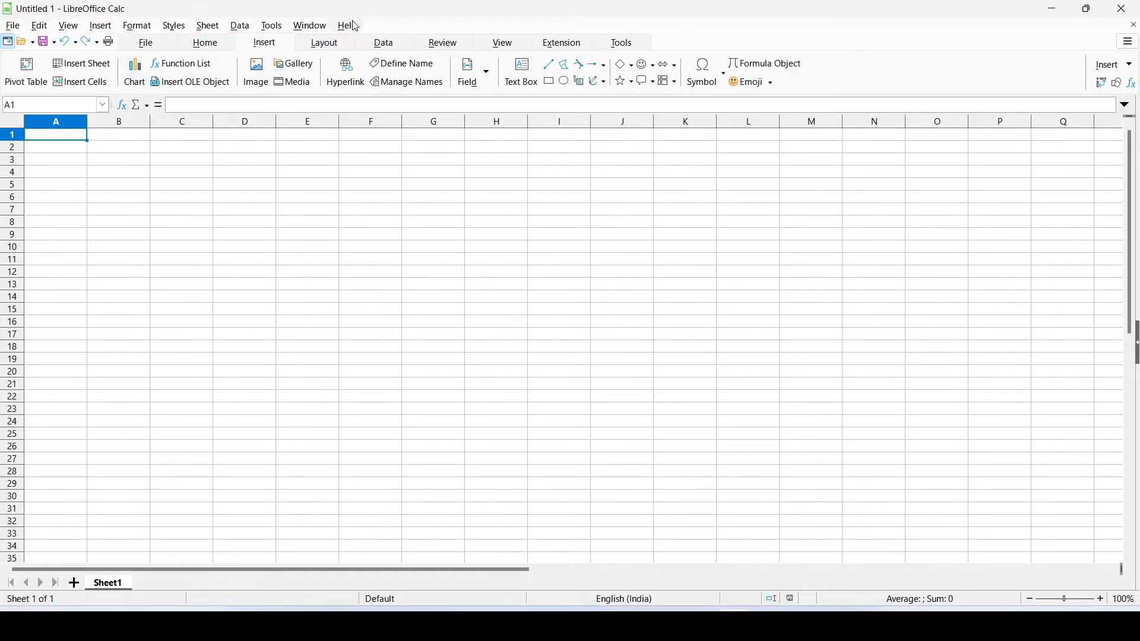
{"action": "left_click", "coordinate": [8, 42]}
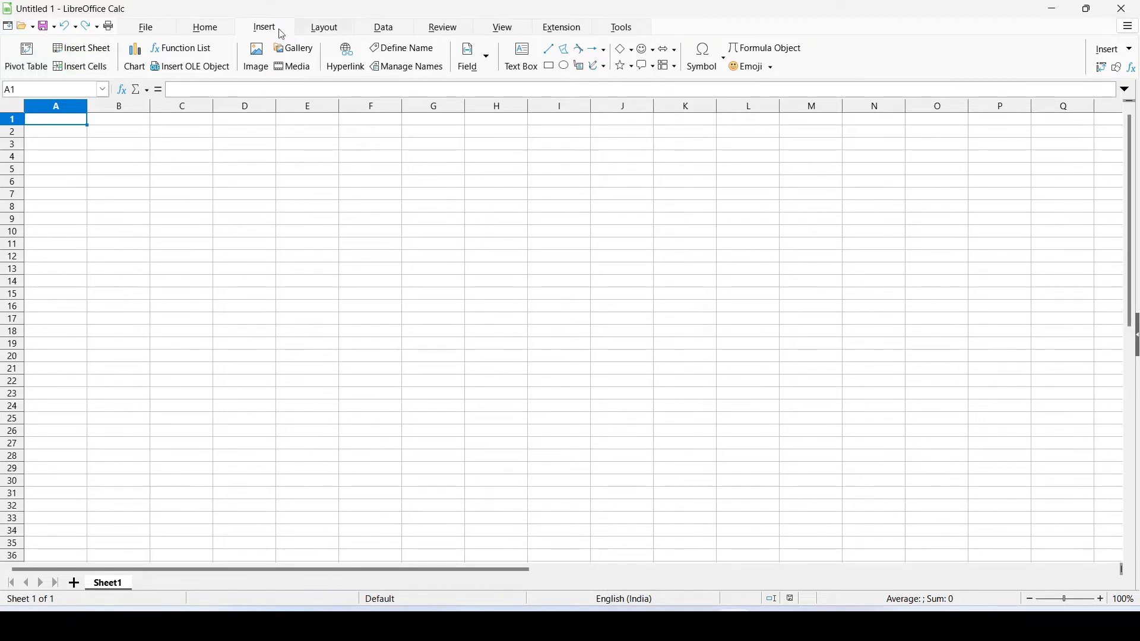
{"action": "left_click", "coordinate": [328, 28]}
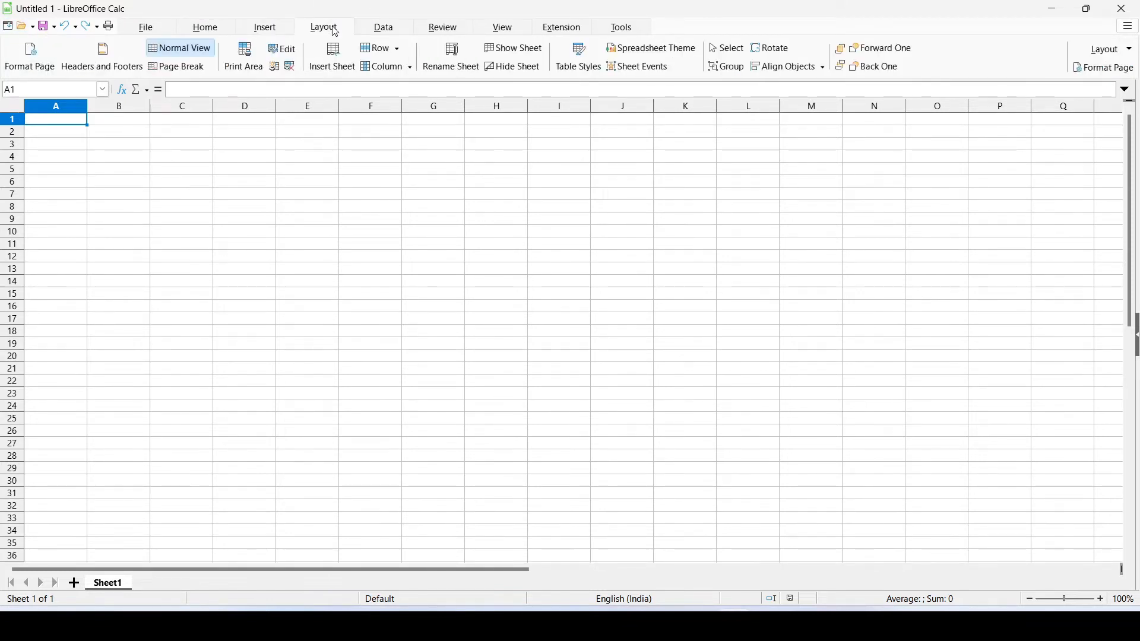
{"action": "left_click", "coordinate": [387, 28]}
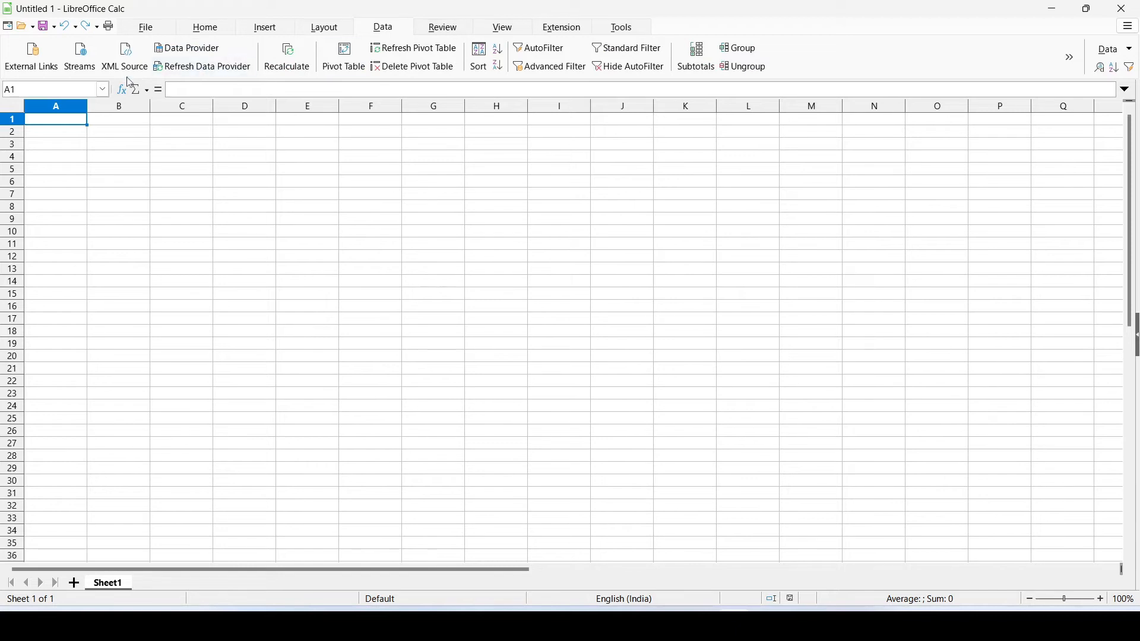
{"action": "left_click", "coordinate": [11, 29]}
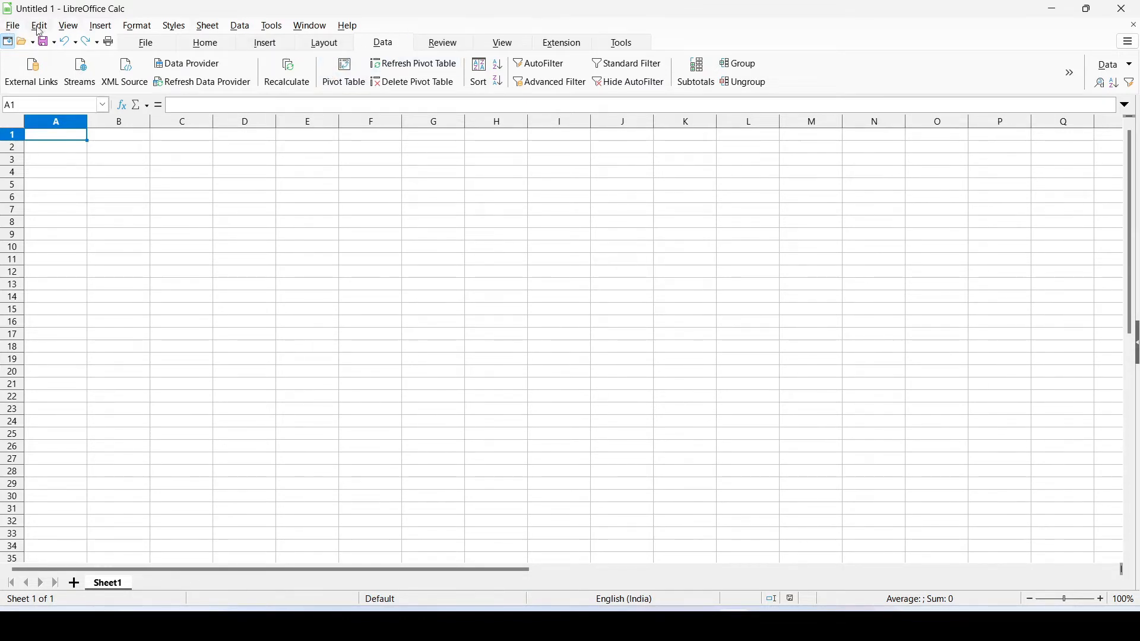
Examine the available user interface variants without applying one, and review the document types offered for a new file.
{"action": "left_click", "coordinate": [1129, 42]}
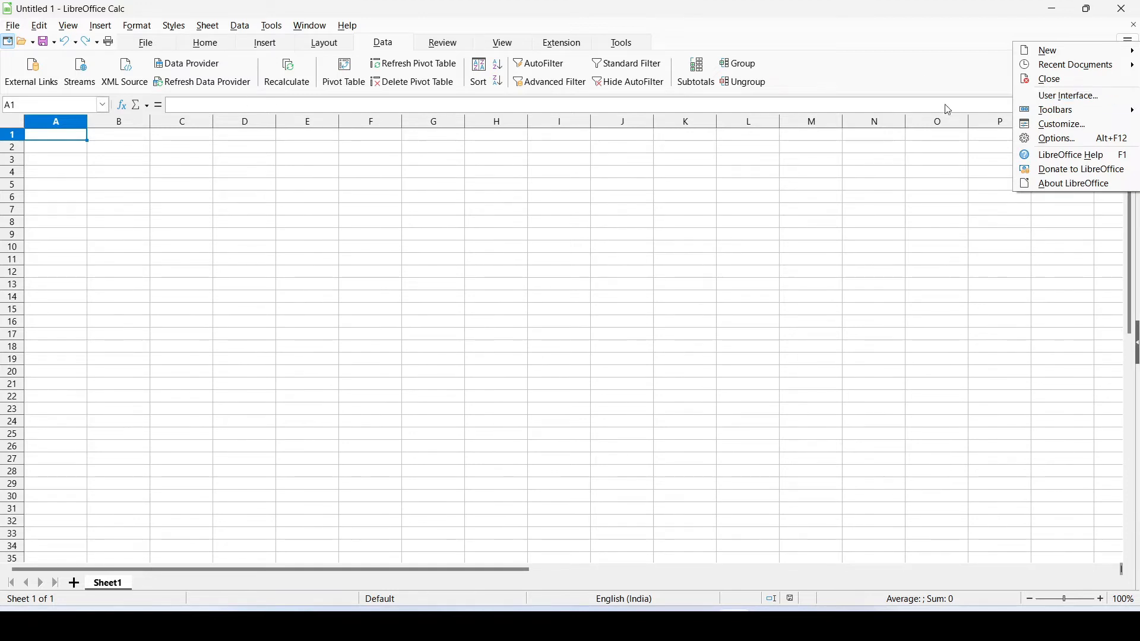
{"action": "left_click", "coordinate": [1099, 104]}
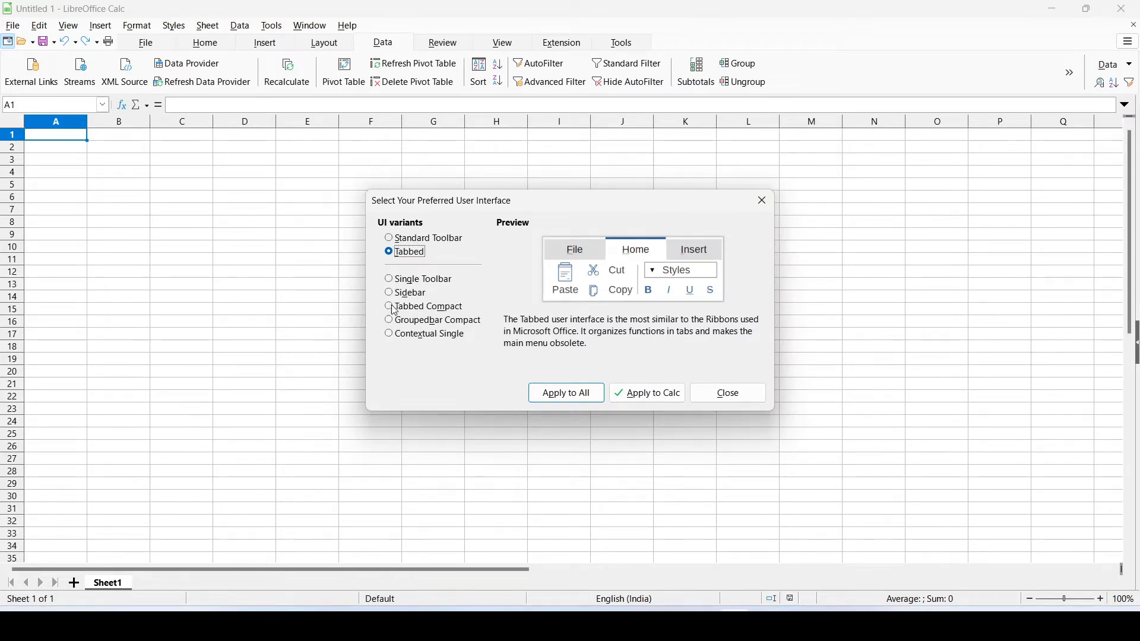
{"action": "left_click", "coordinate": [721, 395]}
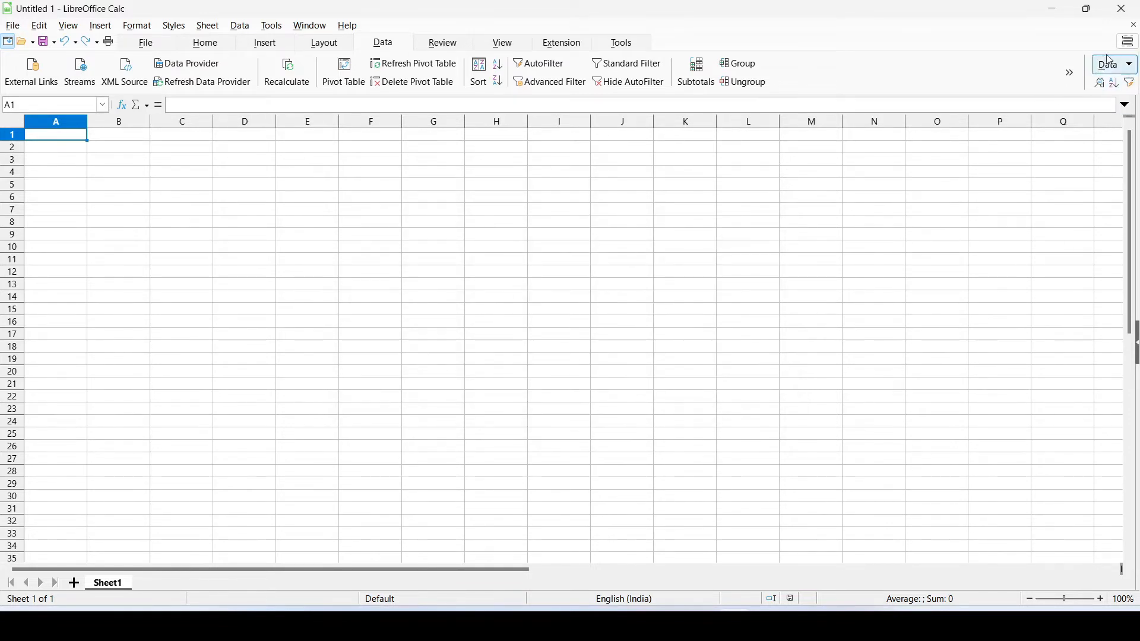
{"action": "left_click", "coordinate": [1130, 41]}
{"action": "mouse_move", "coordinate": [1082, 53]}
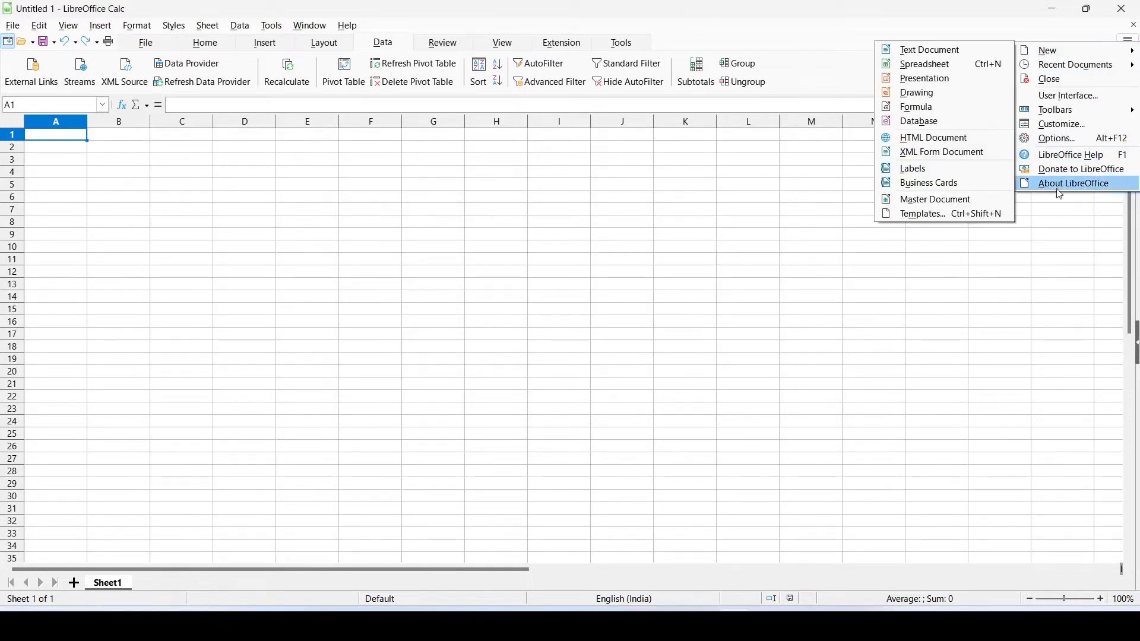
{"action": "left_click", "coordinate": [1069, 142]}
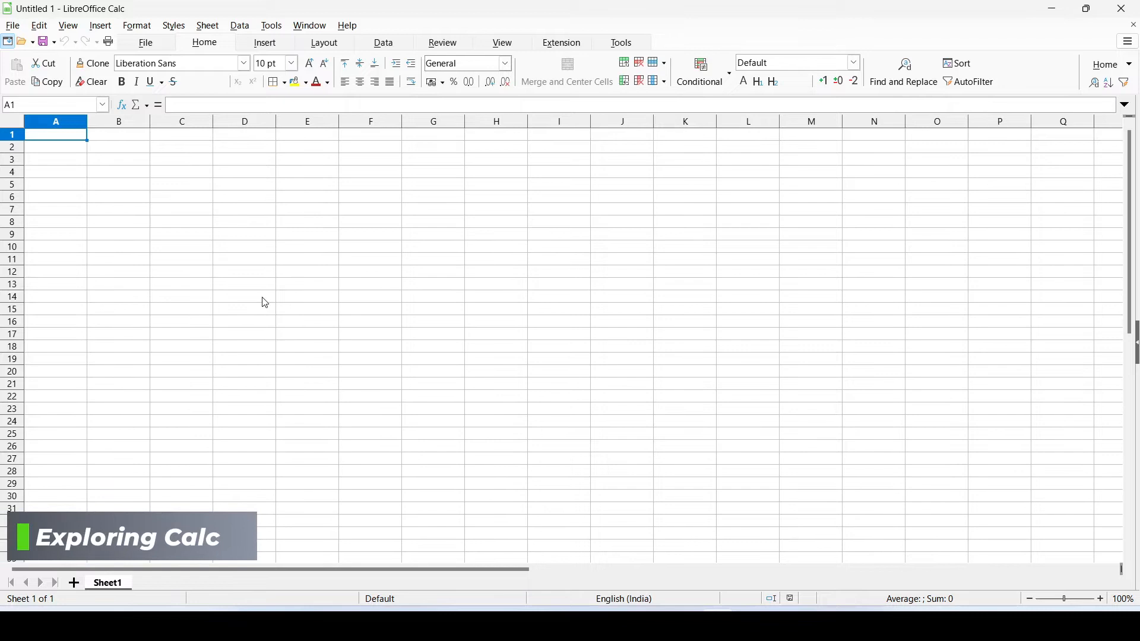
Select individual cells including B4, C4, D4 and C7, and the range C7:C12, checking each reference in the Name Box.
{"action": "left_click", "coordinate": [140, 173]}
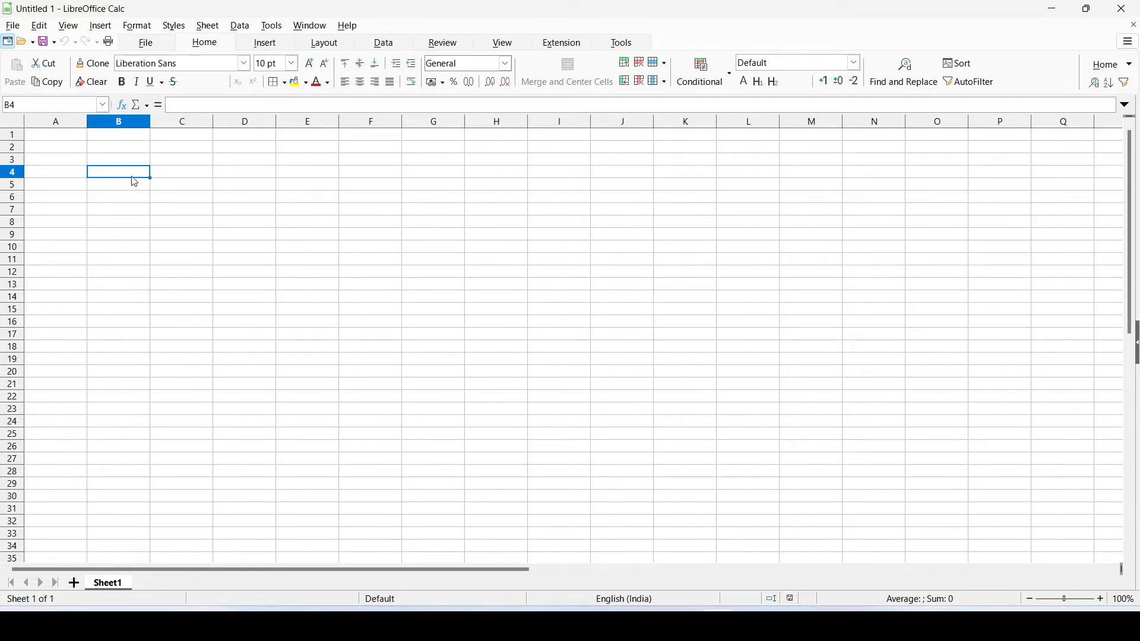
{"action": "left_click", "coordinate": [179, 175]}
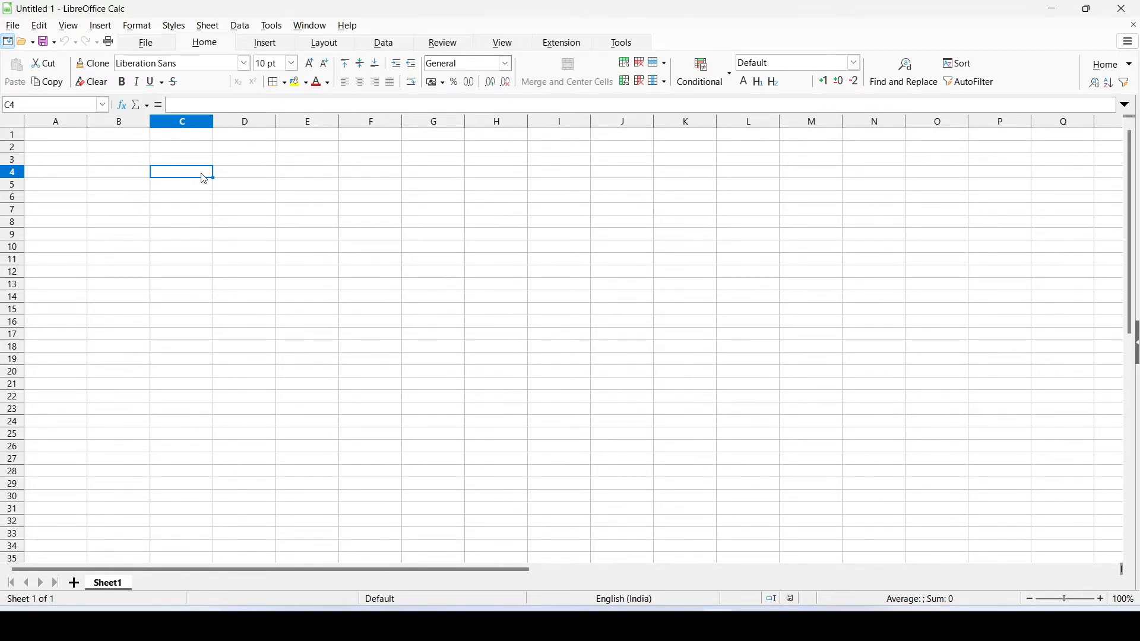
{"action": "left_click", "coordinate": [256, 175]}
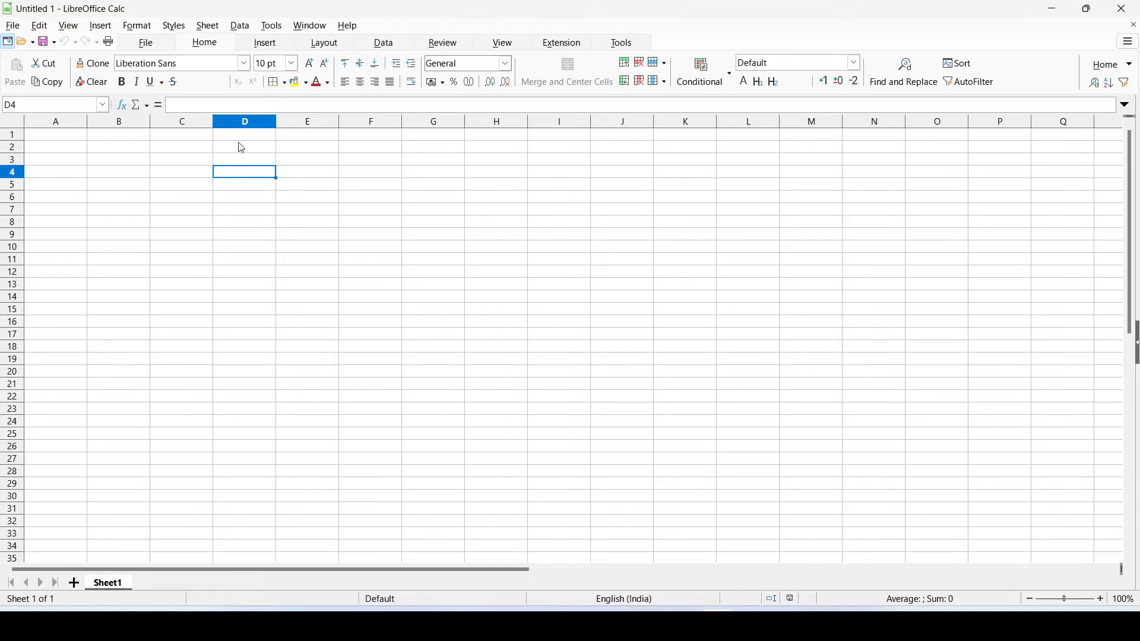
{"action": "left_click", "coordinate": [187, 213]}
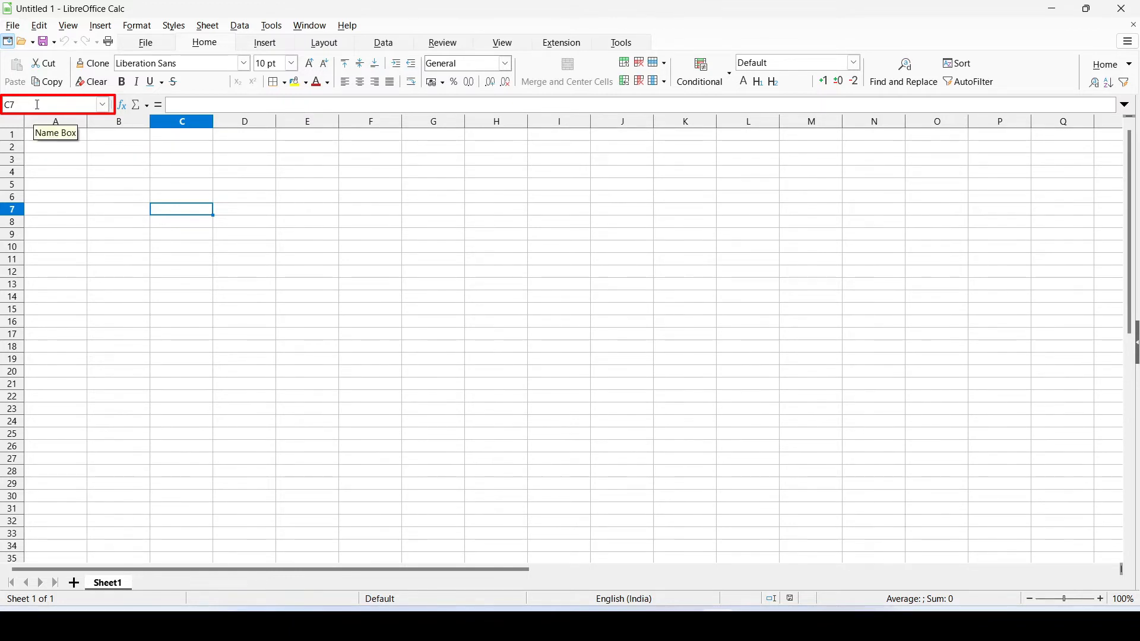
{"action": "left_click", "coordinate": [126, 216]}
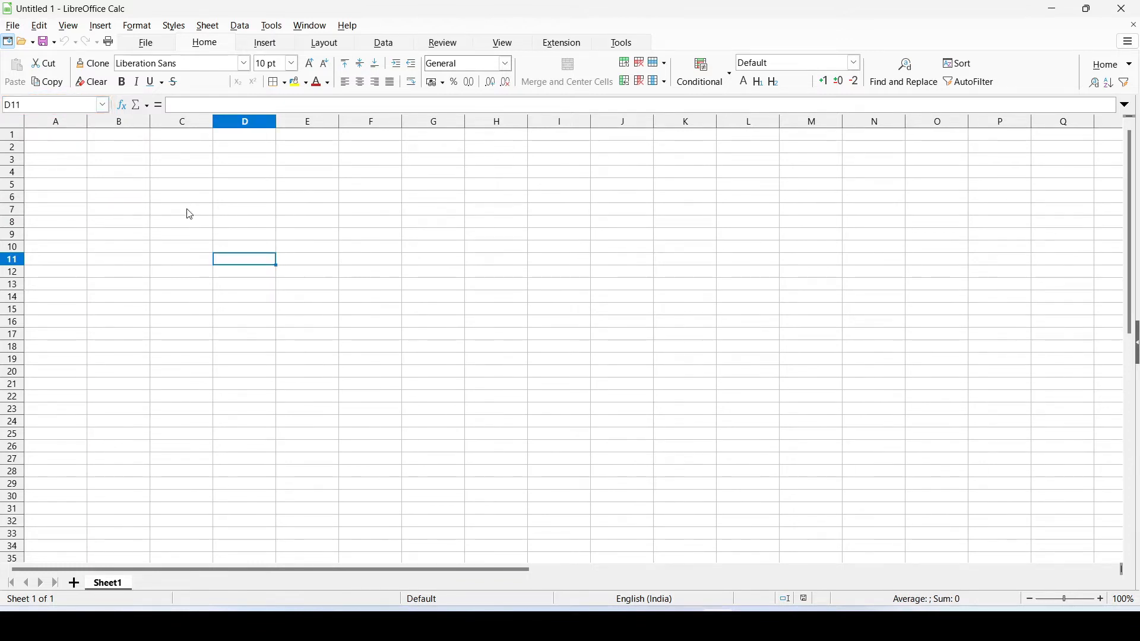
{"action": "left_click_drag", "start_coordinate": [190, 215], "coordinate": [186, 269]}
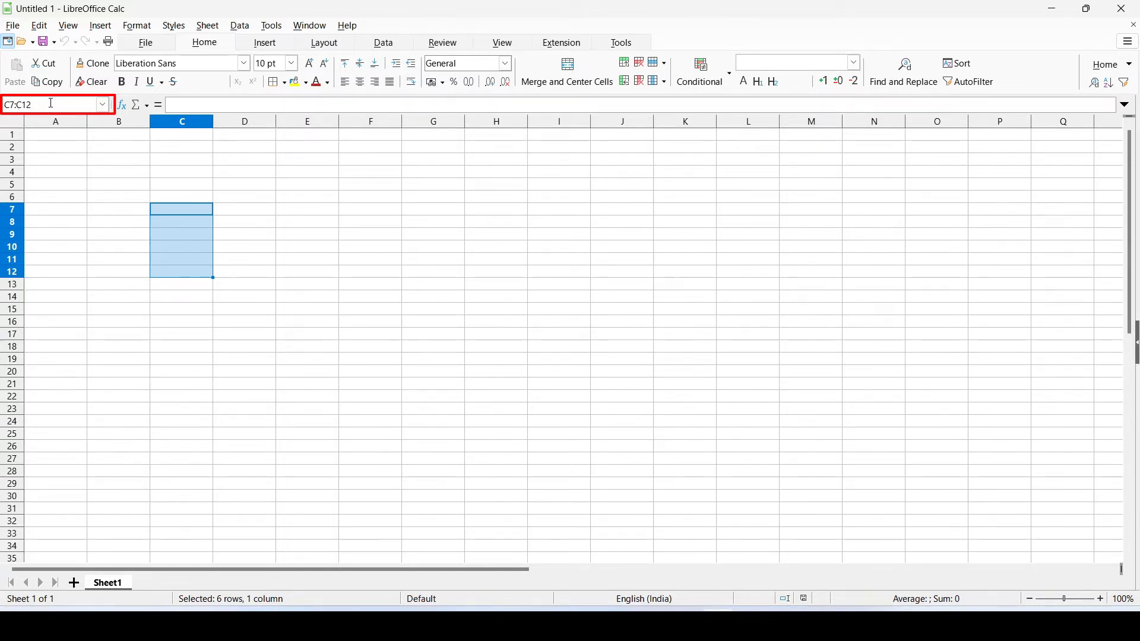
Start a trial formula with = in cell B5, enlarge the input line's height, and discard the entry.
{"action": "left_click", "coordinate": [39, 137]}
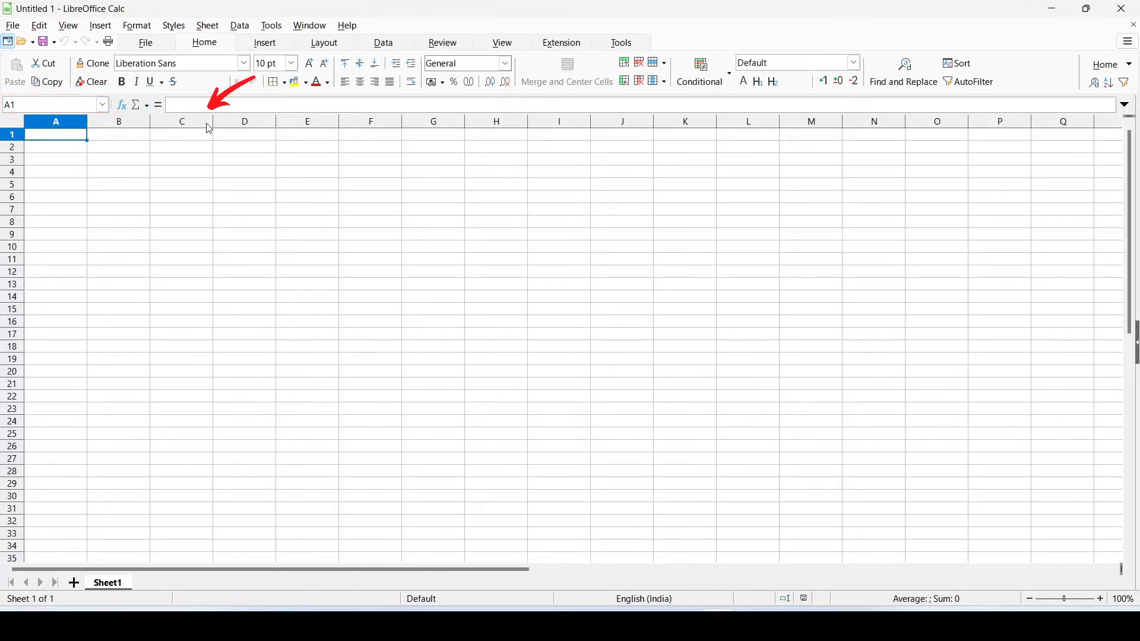
{"action": "left_click", "coordinate": [130, 189]}
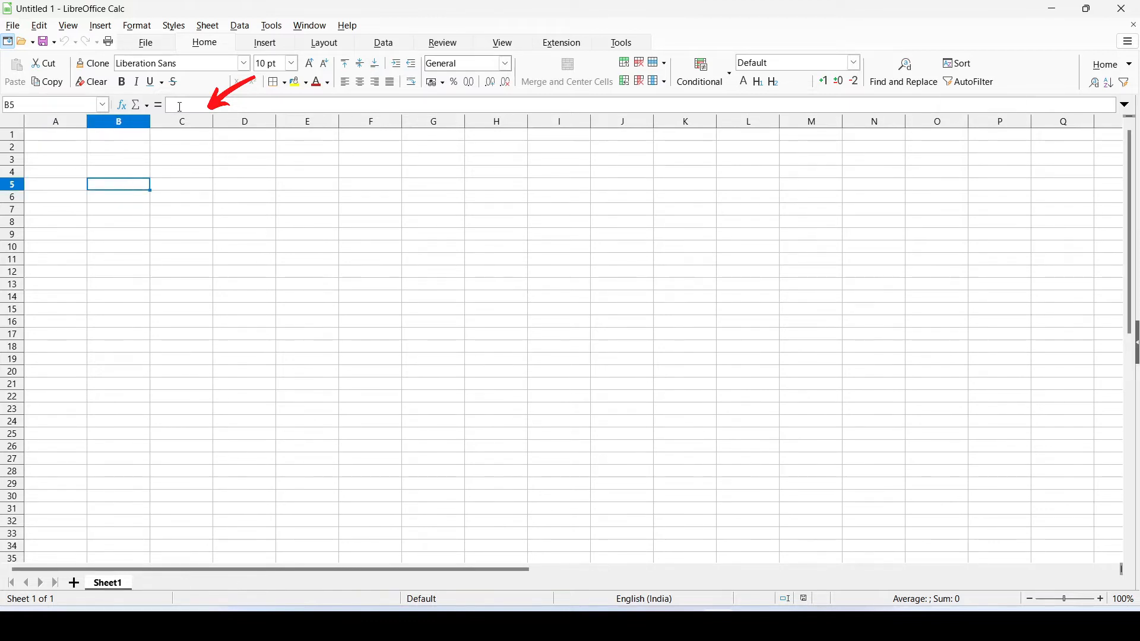
{"action": "type", "text": "="}
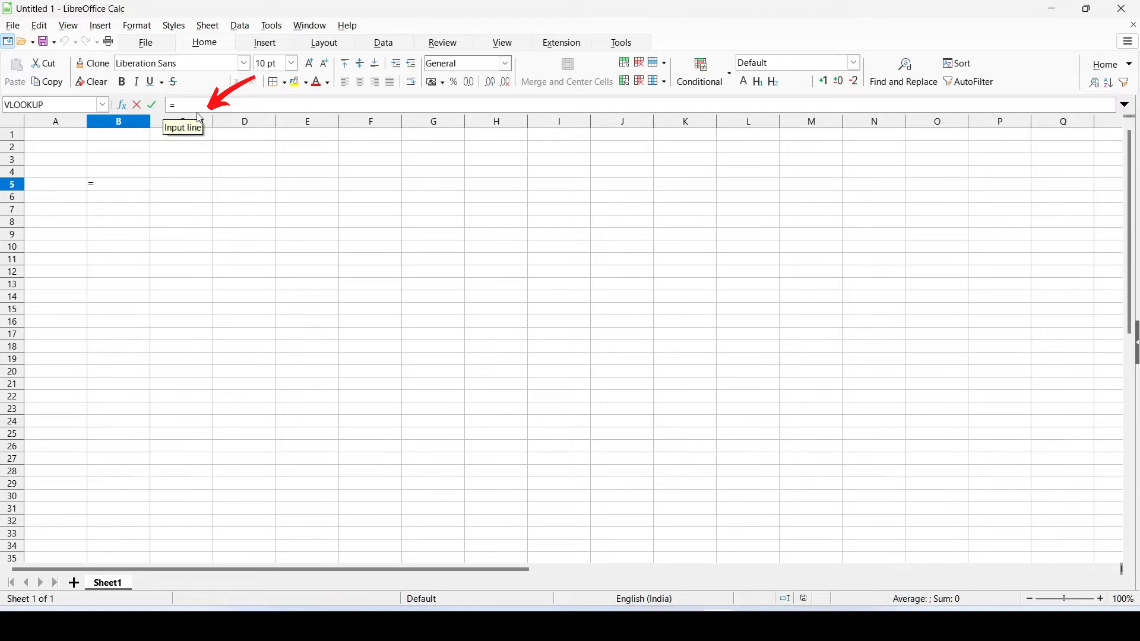
{"action": "left_click", "coordinate": [192, 105]}
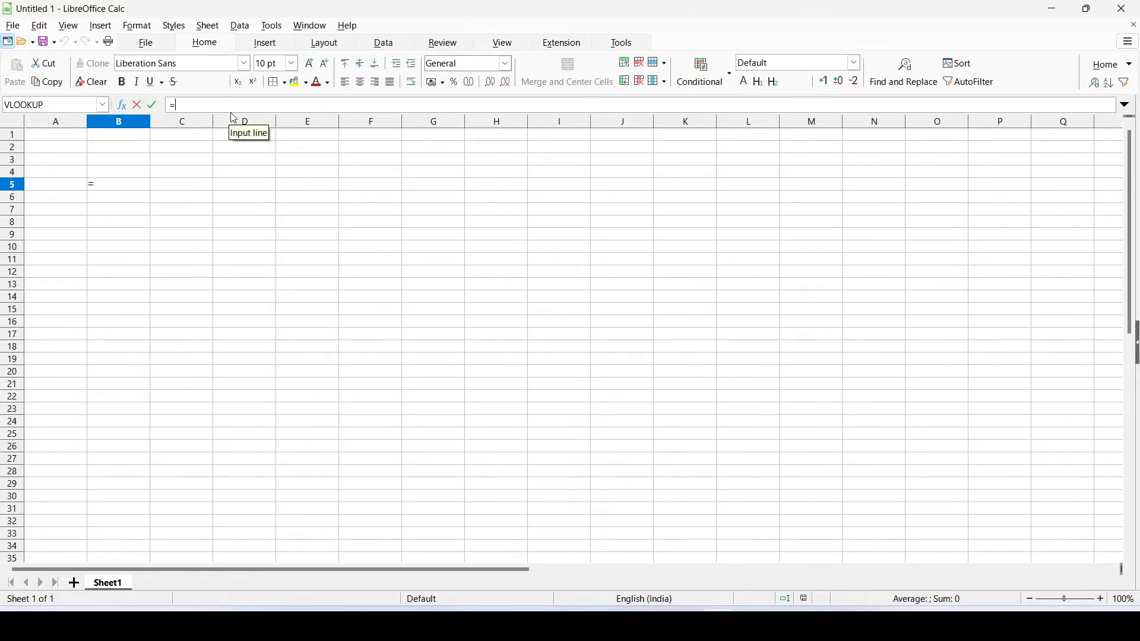
{"action": "left_click_drag", "start_coordinate": [233, 118], "coordinate": [240, 149]}
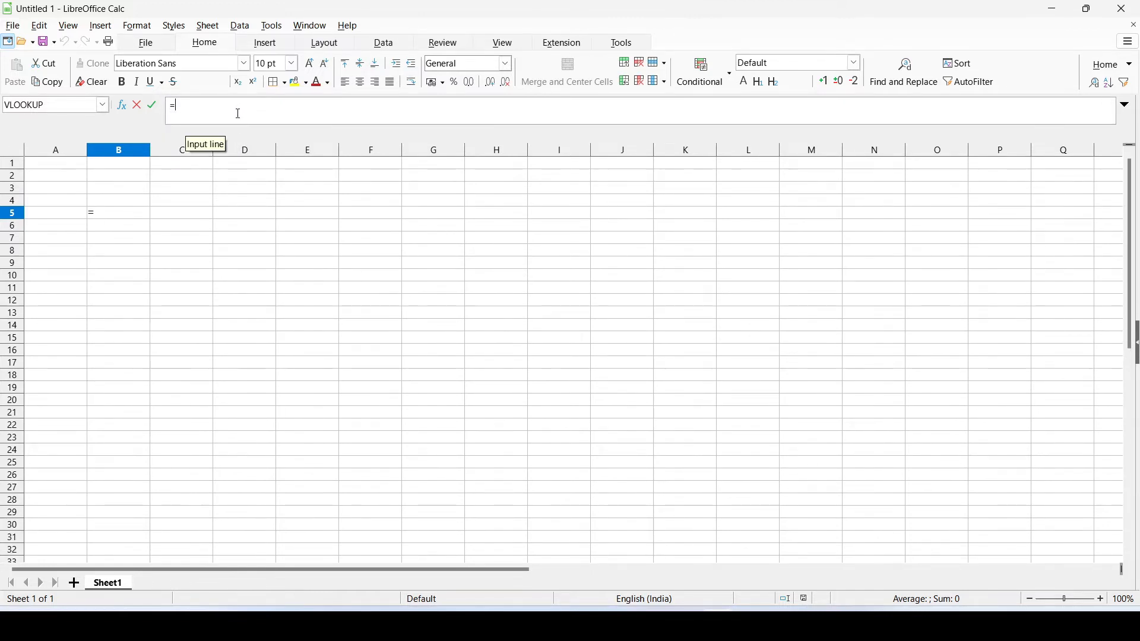
{"action": "left_click", "coordinate": [137, 105]}
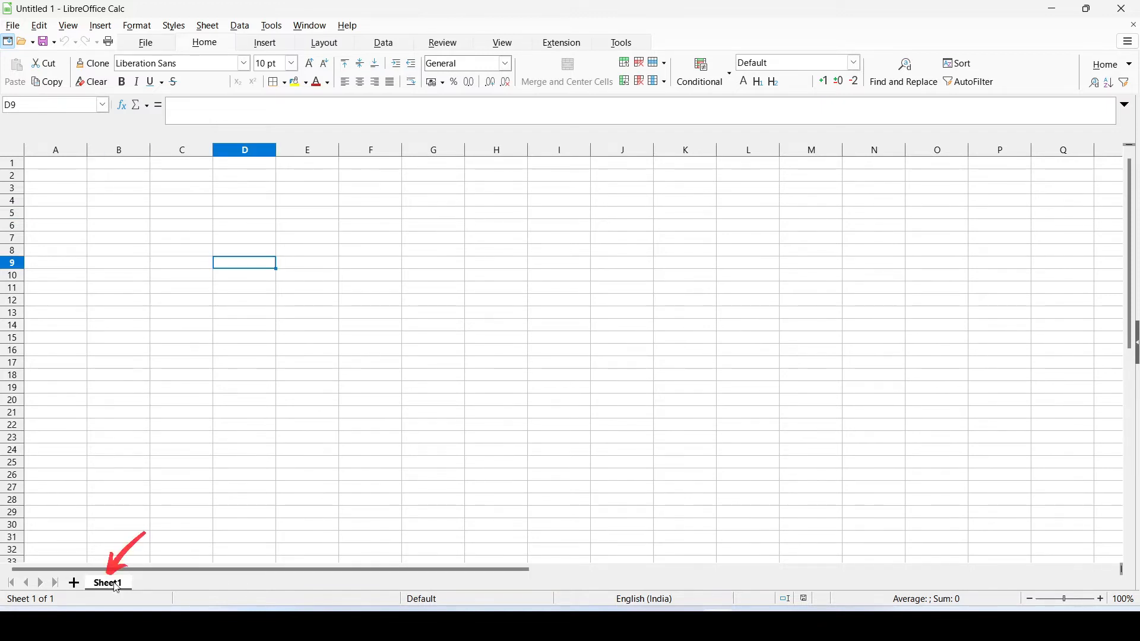
Add two new sheets after Sheet1.
{"action": "left_click", "coordinate": [74, 586]}
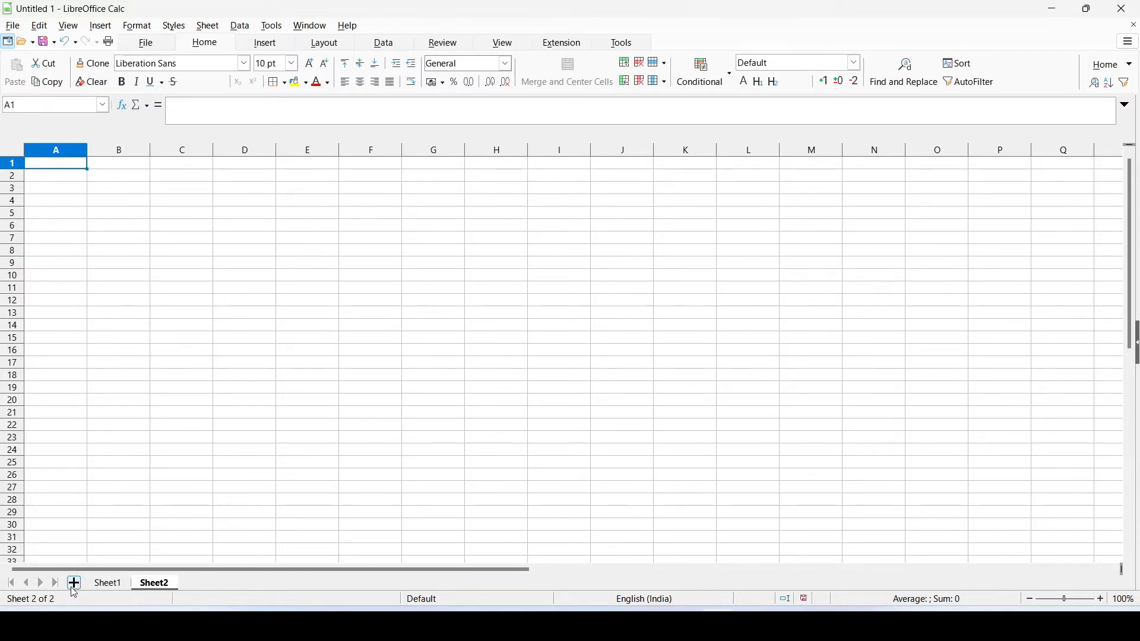
{"action": "left_click", "coordinate": [75, 587]}
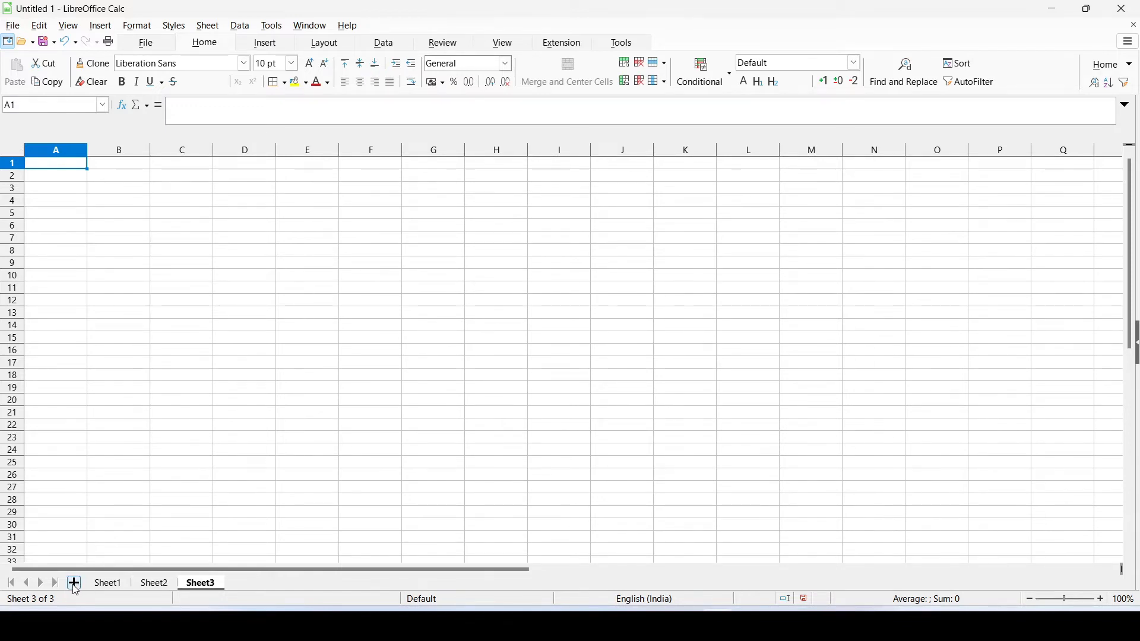
{"action": "left_click", "coordinate": [159, 587]}
Rename Sheet3 as Sales.
{"action": "right_click", "coordinate": [205, 585]}
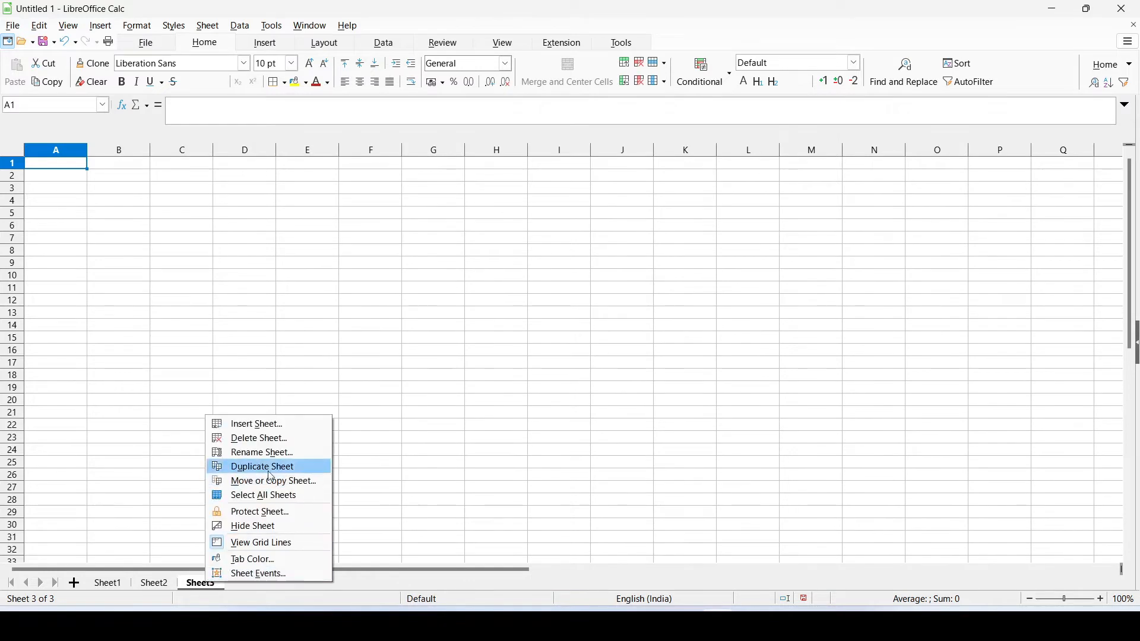
{"action": "left_click", "coordinate": [306, 455]}
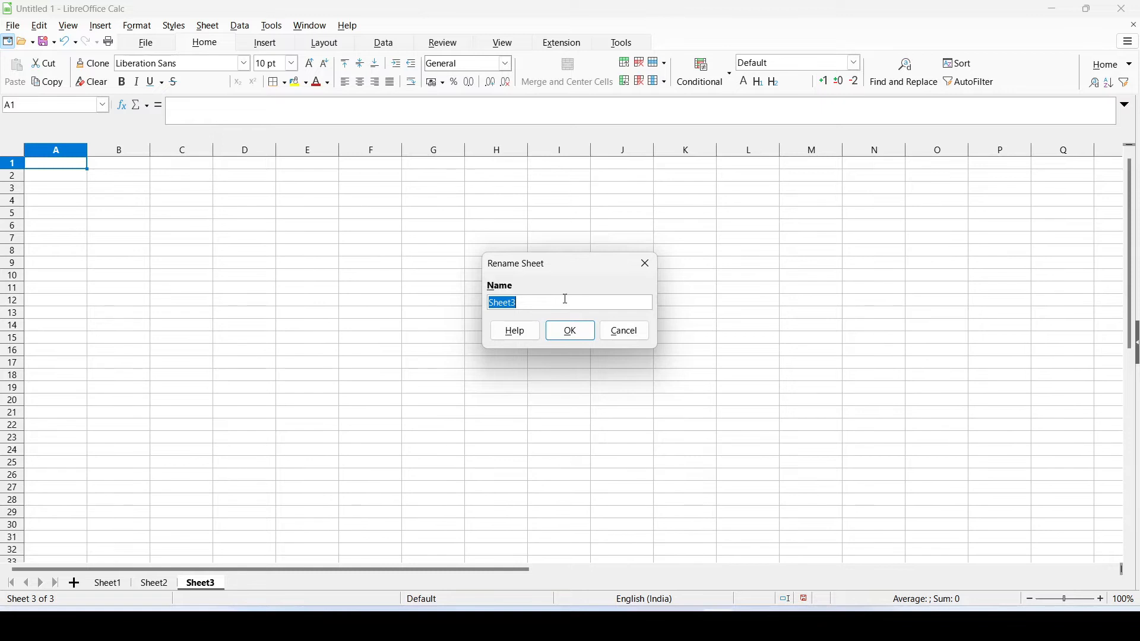
{"action": "type", "text": "Sales"}
{"action": "left_click", "coordinate": [571, 331]}
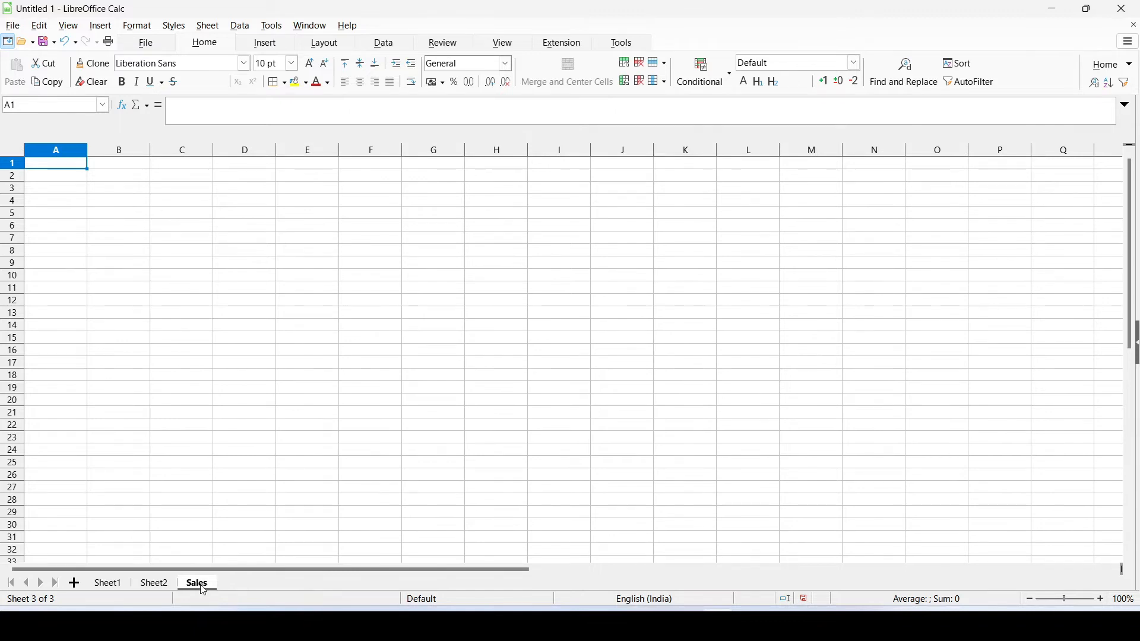
Delete Sheet2 from the spreadsheet.
{"action": "right_click", "coordinate": [154, 590]}
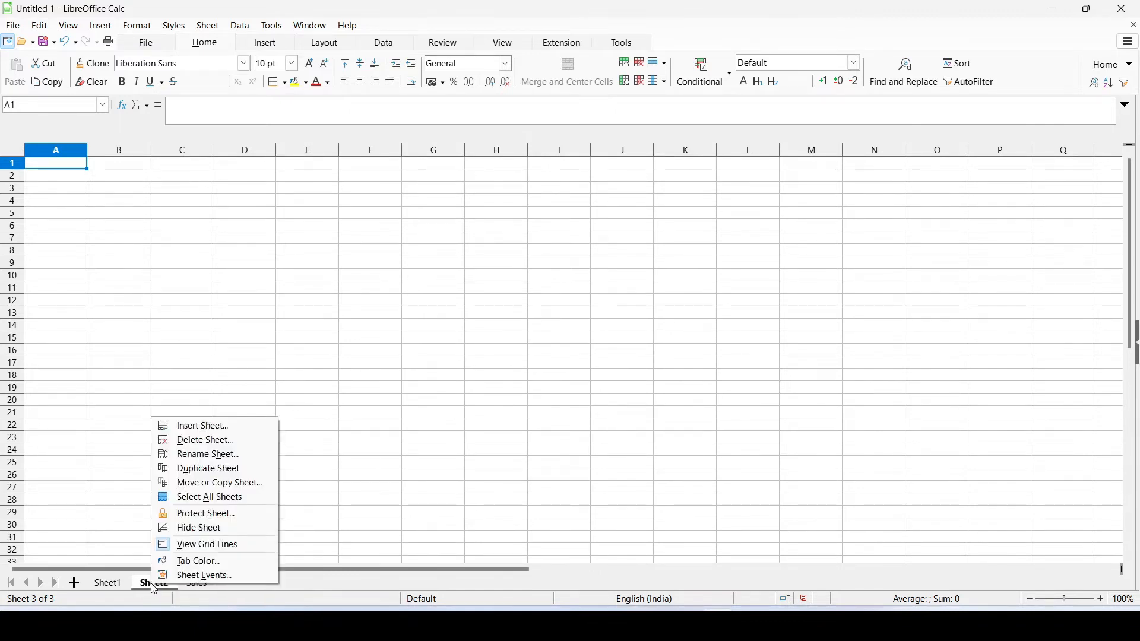
{"action": "left_click", "coordinate": [220, 442]}
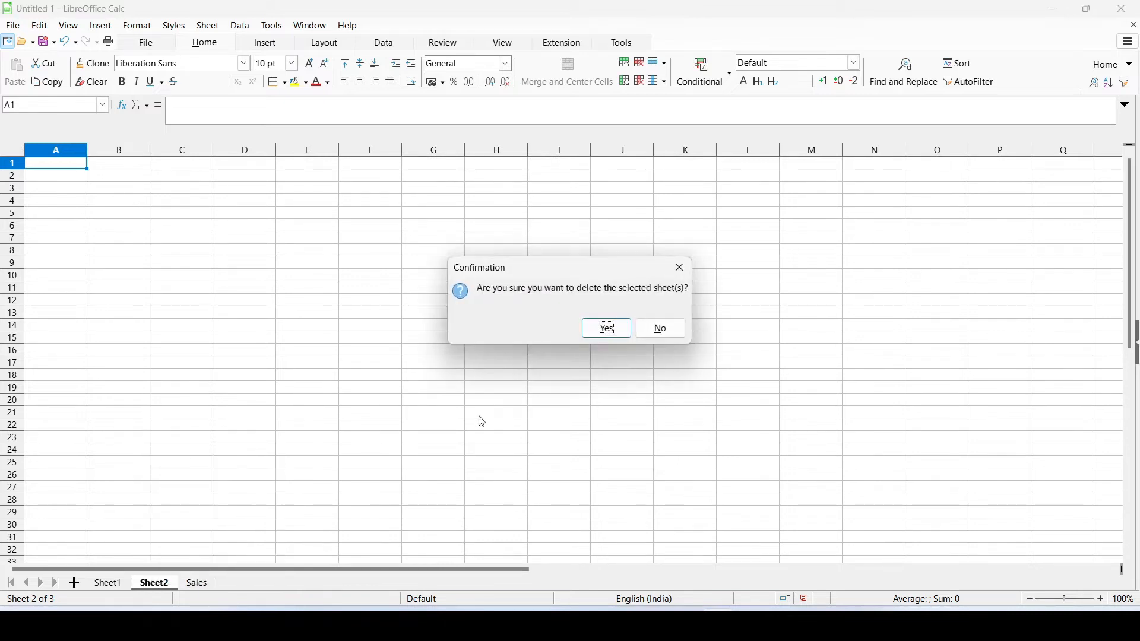
{"action": "left_click", "coordinate": [608, 332]}
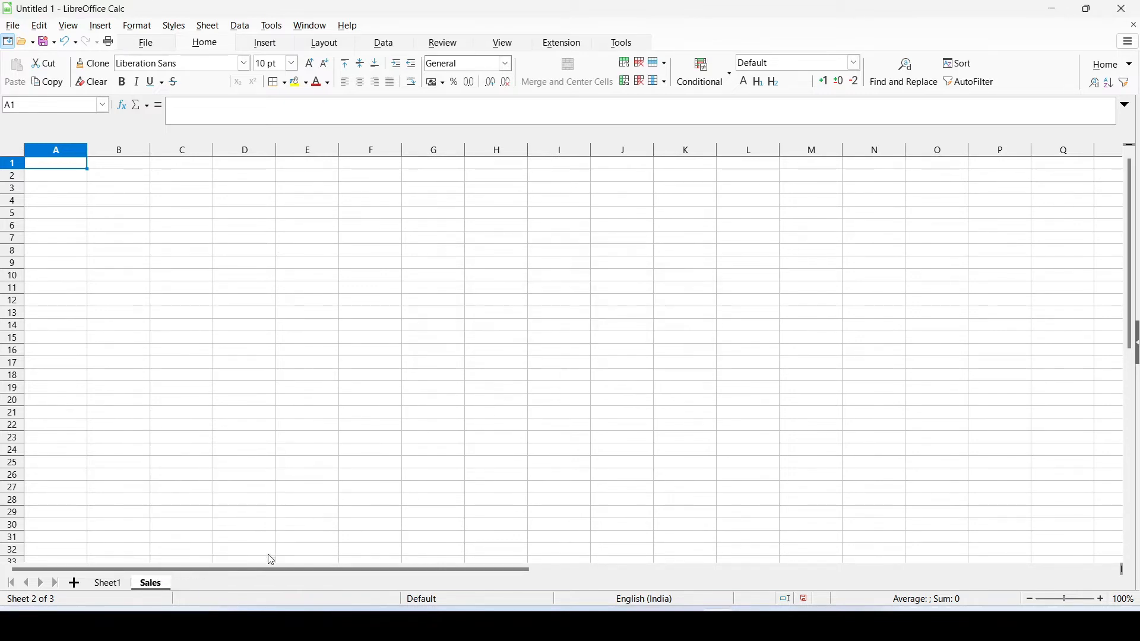
Set the tab color of the Sales sheet to Red from the standard palette.
{"action": "right_click", "coordinate": [152, 588]}
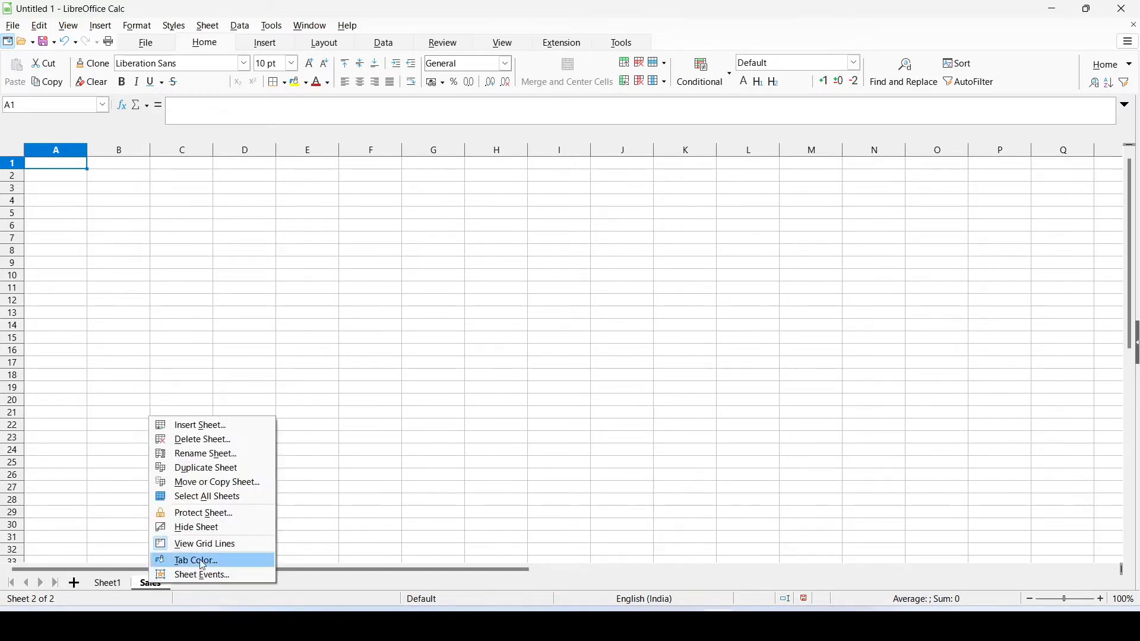
{"action": "left_click", "coordinate": [241, 559]}
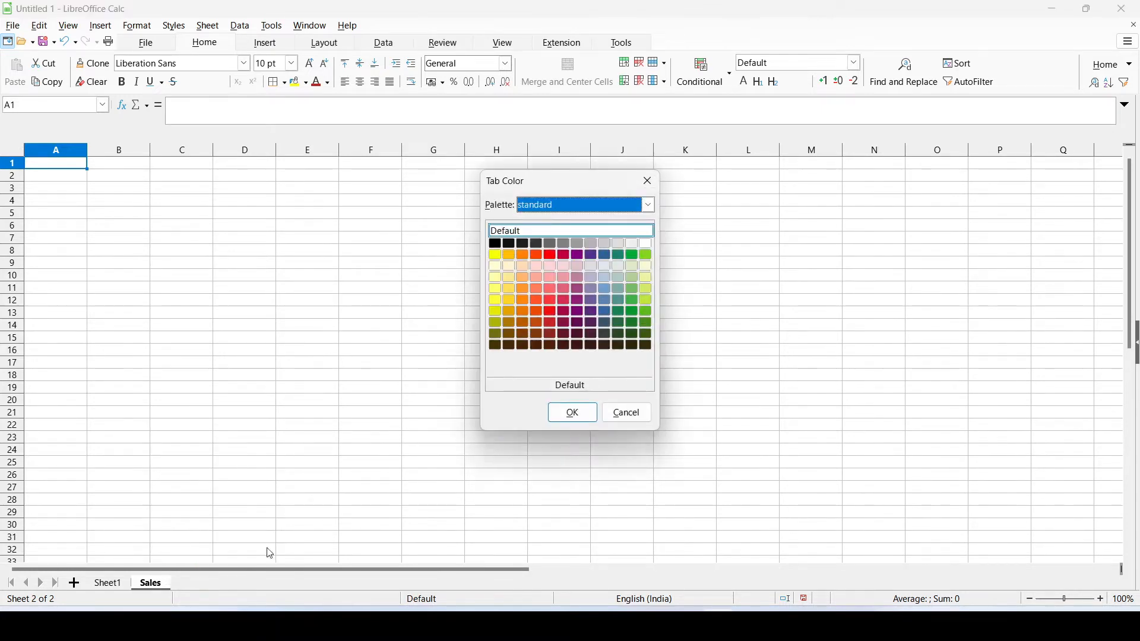
{"action": "left_click", "coordinate": [550, 255]}
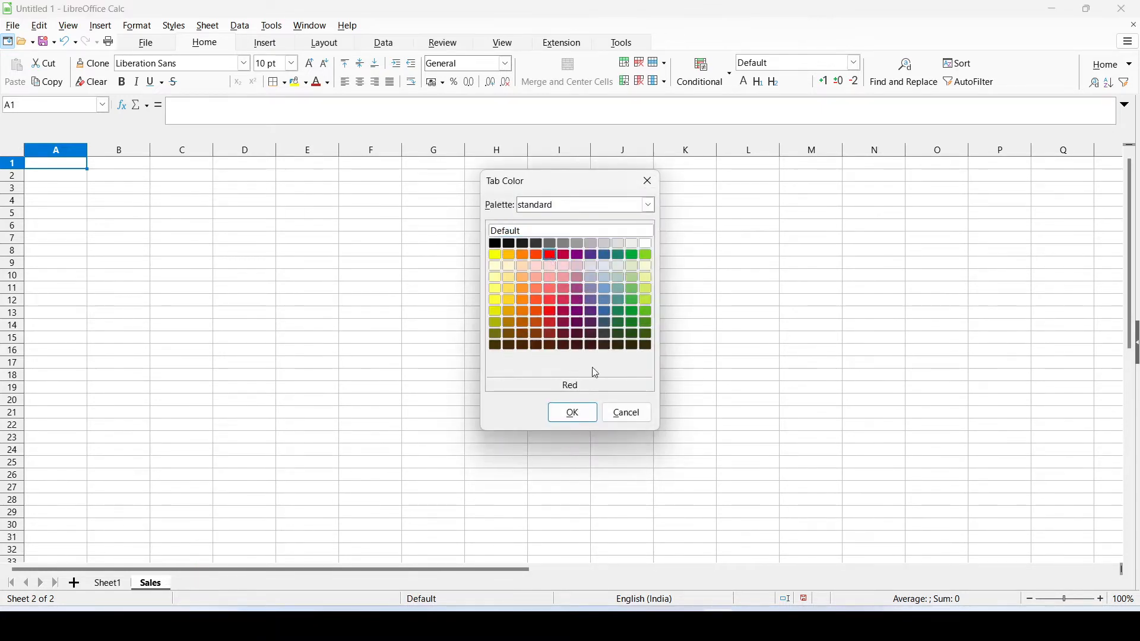
{"action": "left_click", "coordinate": [585, 419]}
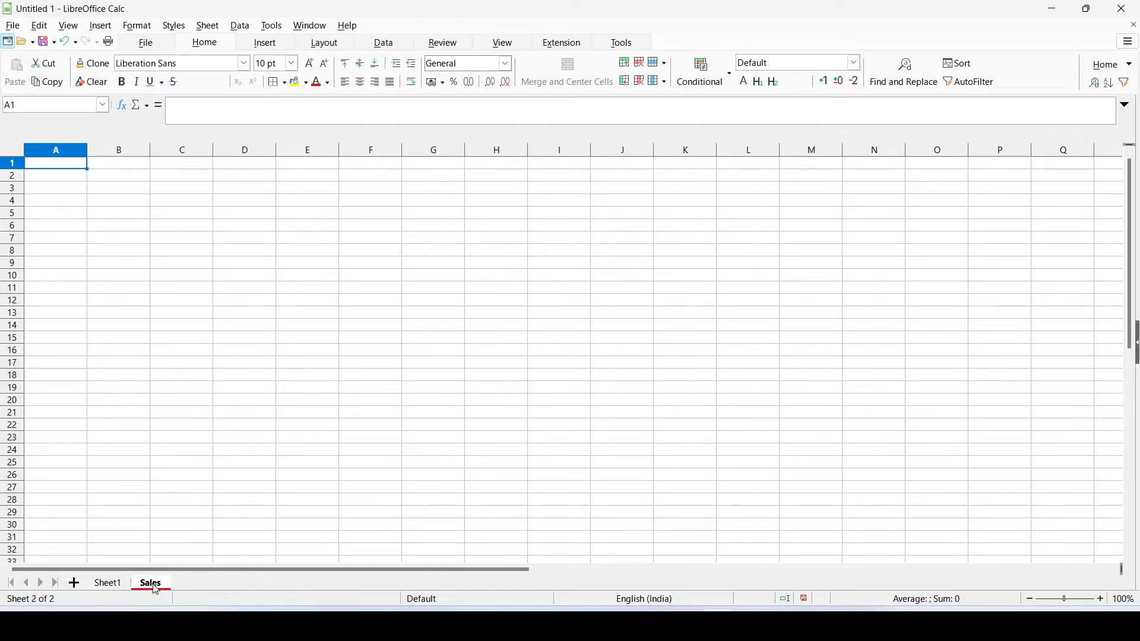
Set the tab color of Sheet1 to Dark Green 1 from the standard palette and switch to the Sales sheet.
{"action": "right_click", "coordinate": [107, 588]}
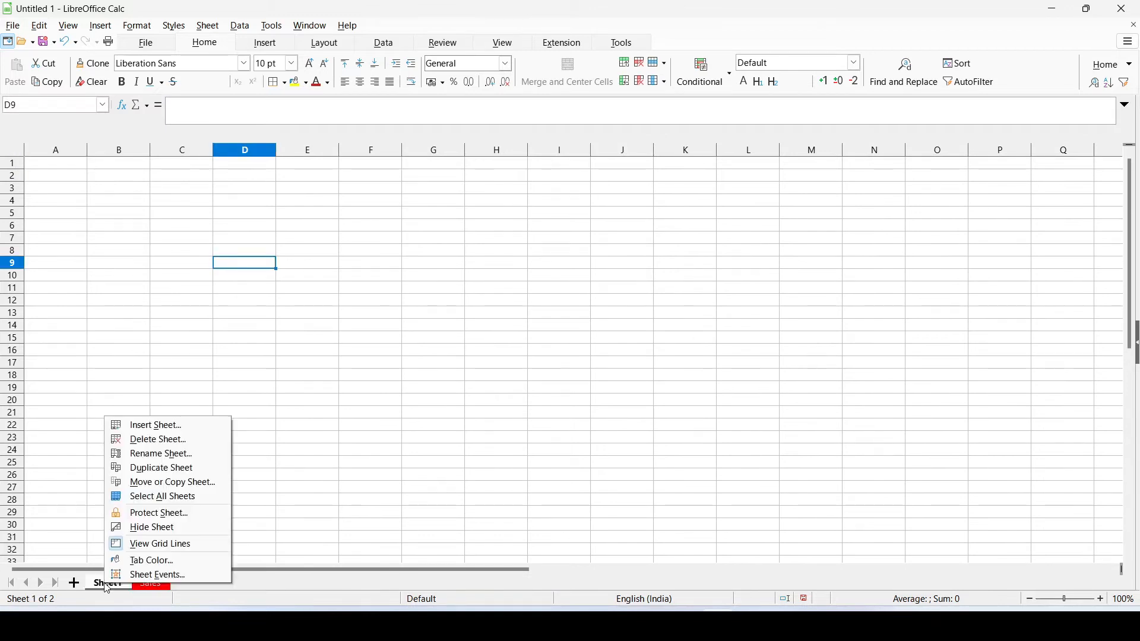
{"action": "left_click", "coordinate": [142, 562]}
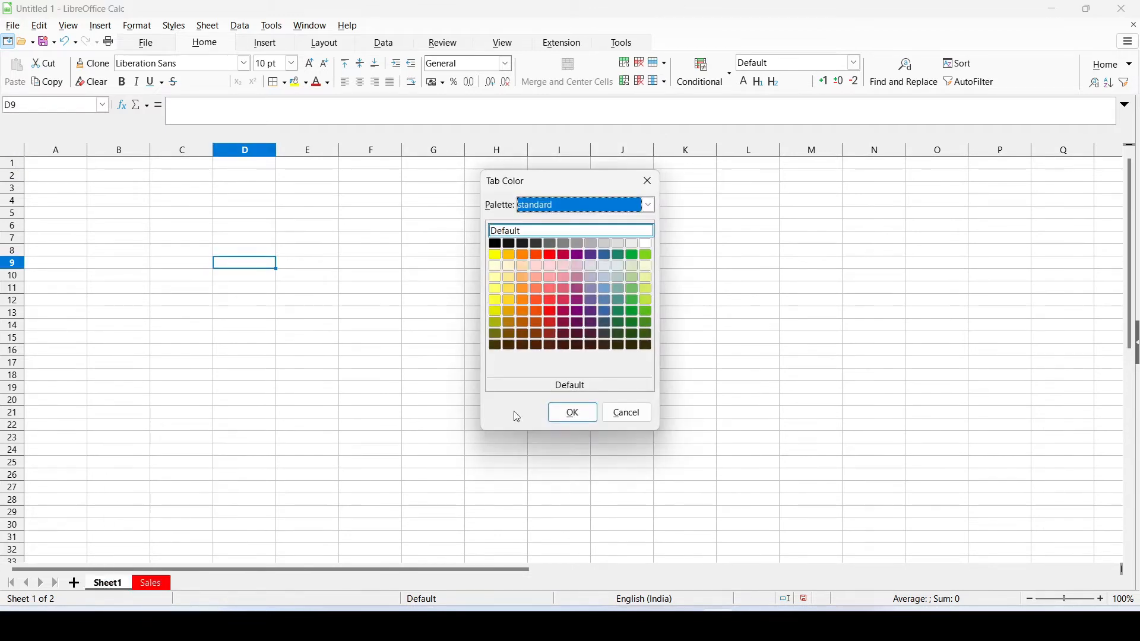
{"action": "left_click", "coordinate": [626, 313]}
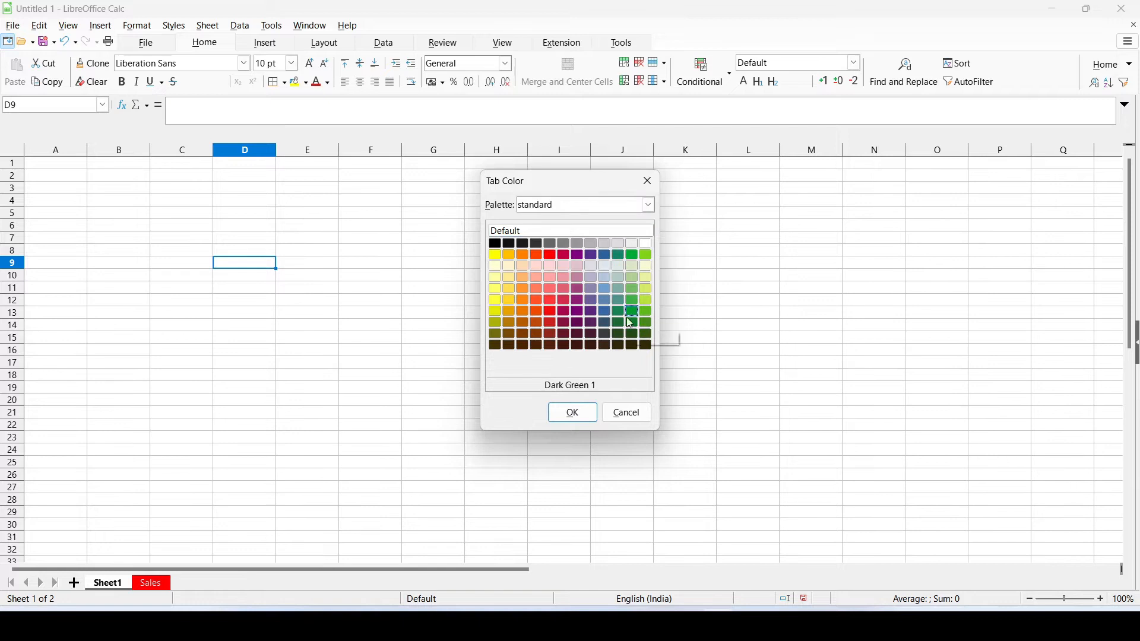
{"action": "left_click", "coordinate": [573, 413]}
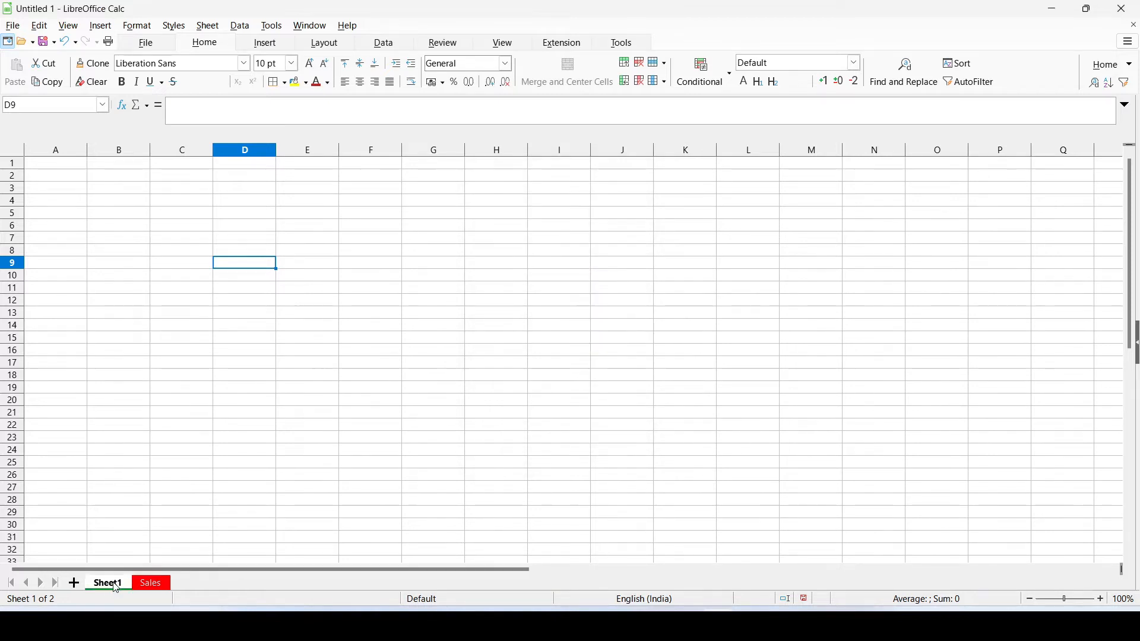
{"action": "left_click", "coordinate": [147, 587]}
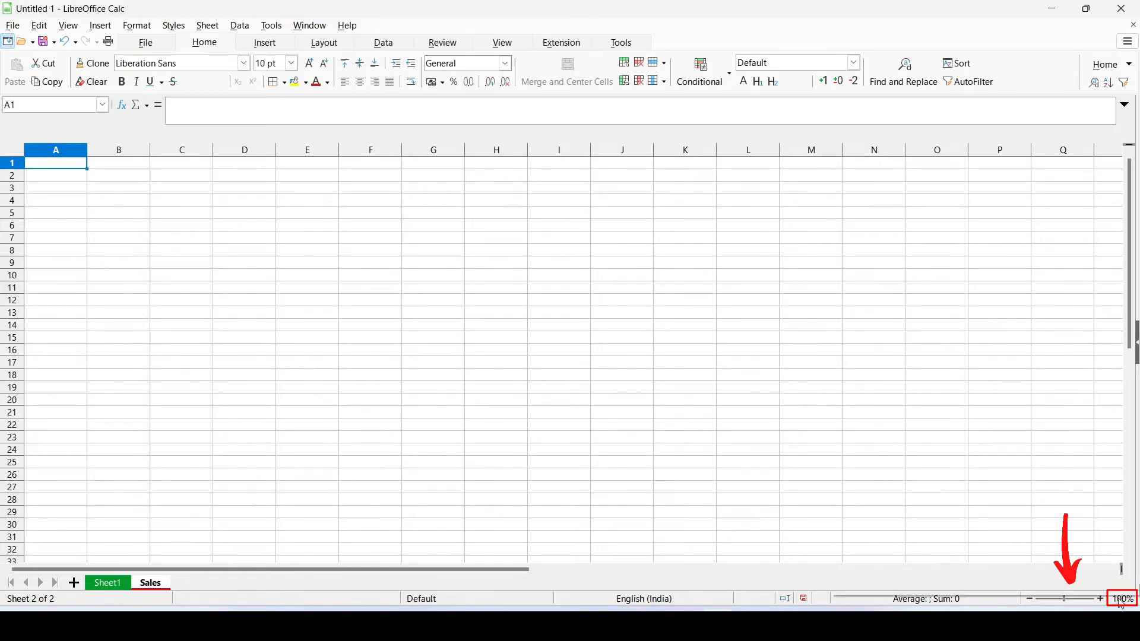
View the zoom factor options in the Zoom & View Layout settings and close them without applying changes.
{"action": "left_click", "coordinate": [1125, 601]}
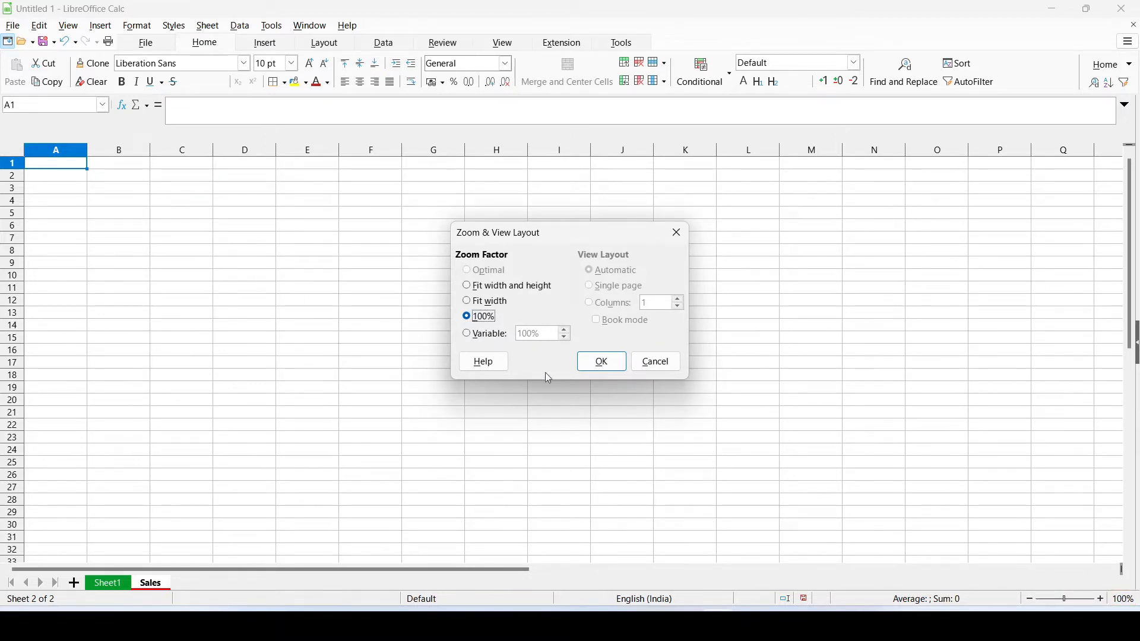
{"action": "left_click", "coordinate": [674, 369]}
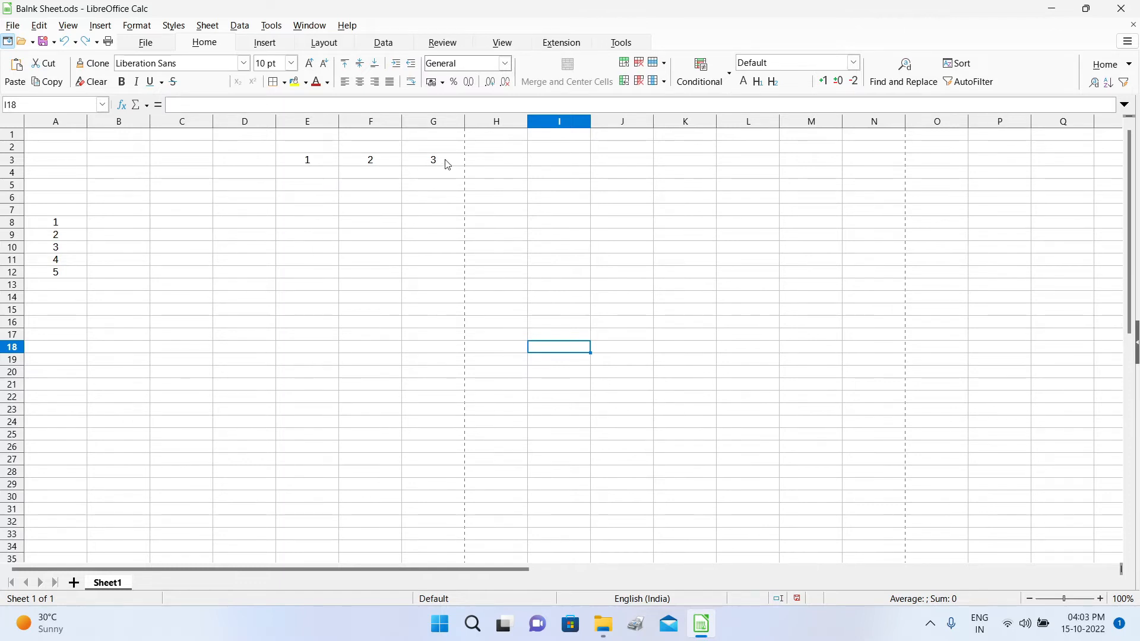
Insert an empty column before column F in Balnk Sheet.ods and undo the insertion.
{"action": "left_click", "coordinate": [371, 122]}
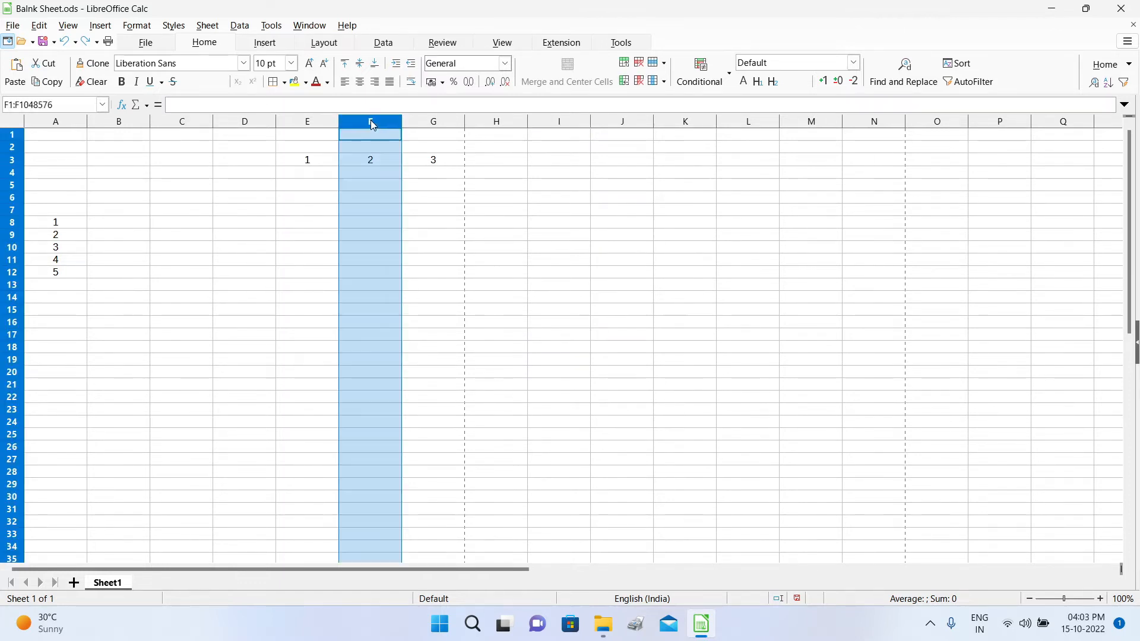
{"action": "right_click", "coordinate": [372, 123]}
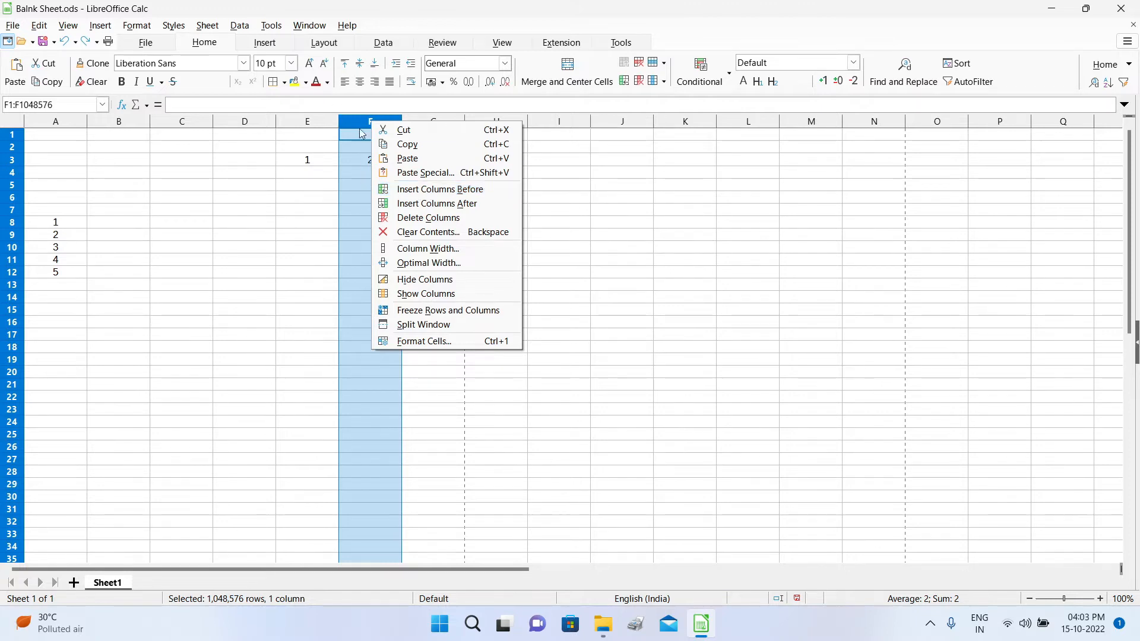
{"action": "left_click", "coordinate": [434, 188]}
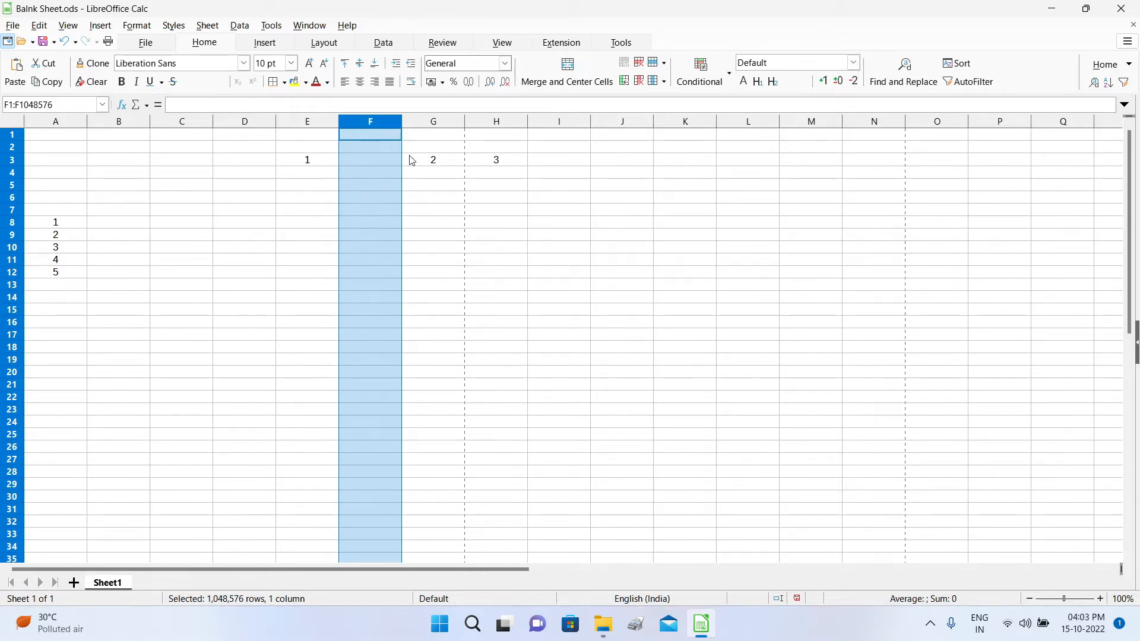
{"action": "left_click", "coordinate": [65, 41]}
Insert an empty column after column F and undo the insertion.
{"action": "right_click", "coordinate": [370, 122]}
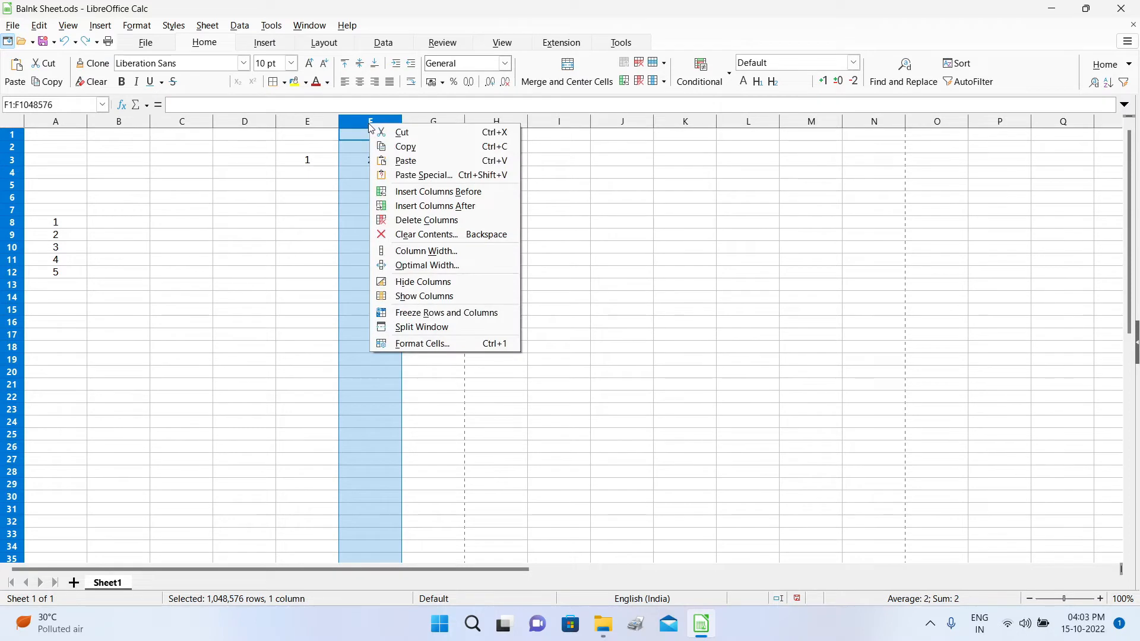
{"action": "left_click", "coordinate": [414, 208]}
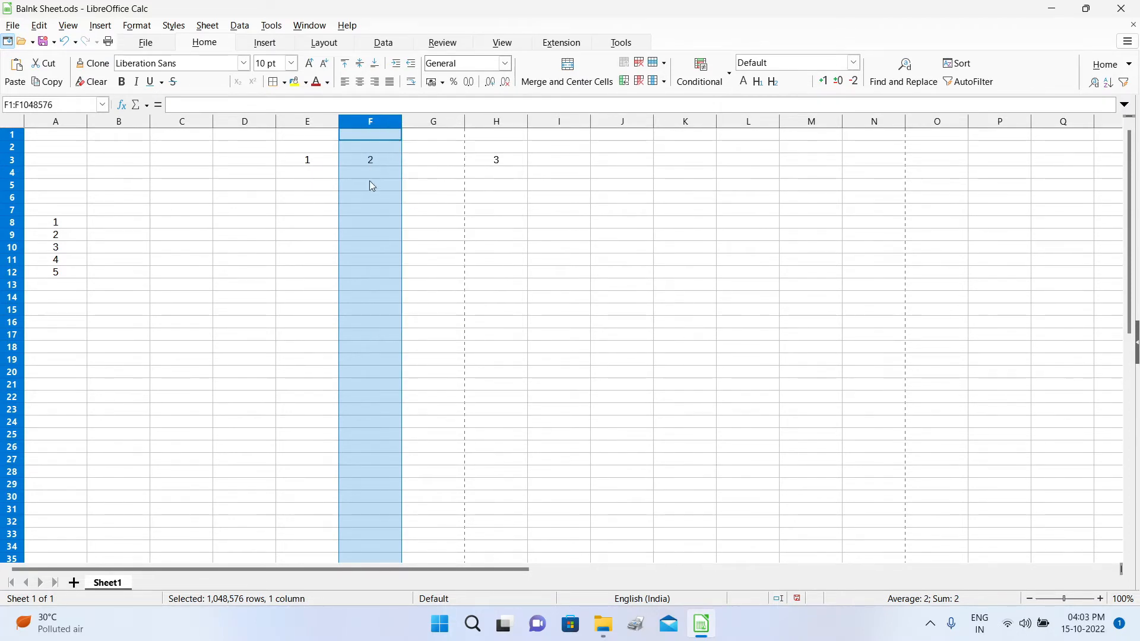
{"action": "left_click", "coordinate": [66, 43]}
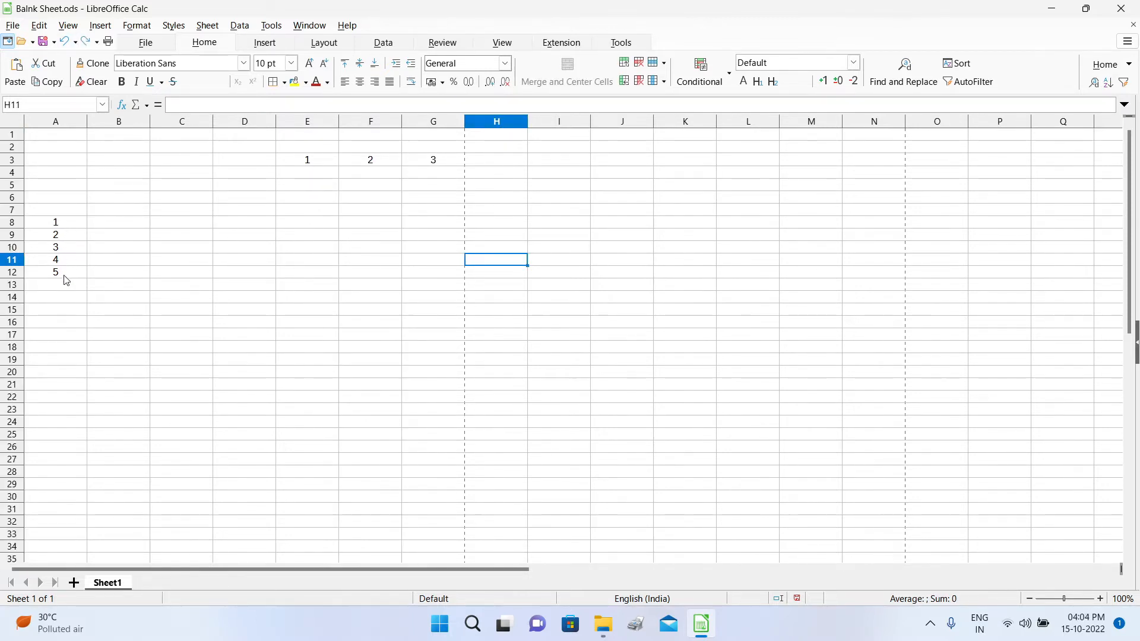
Insert an empty row below row 10 and undo the insertion.
{"action": "left_click", "coordinate": [15, 250]}
{"action": "right_click", "coordinate": [14, 250]}
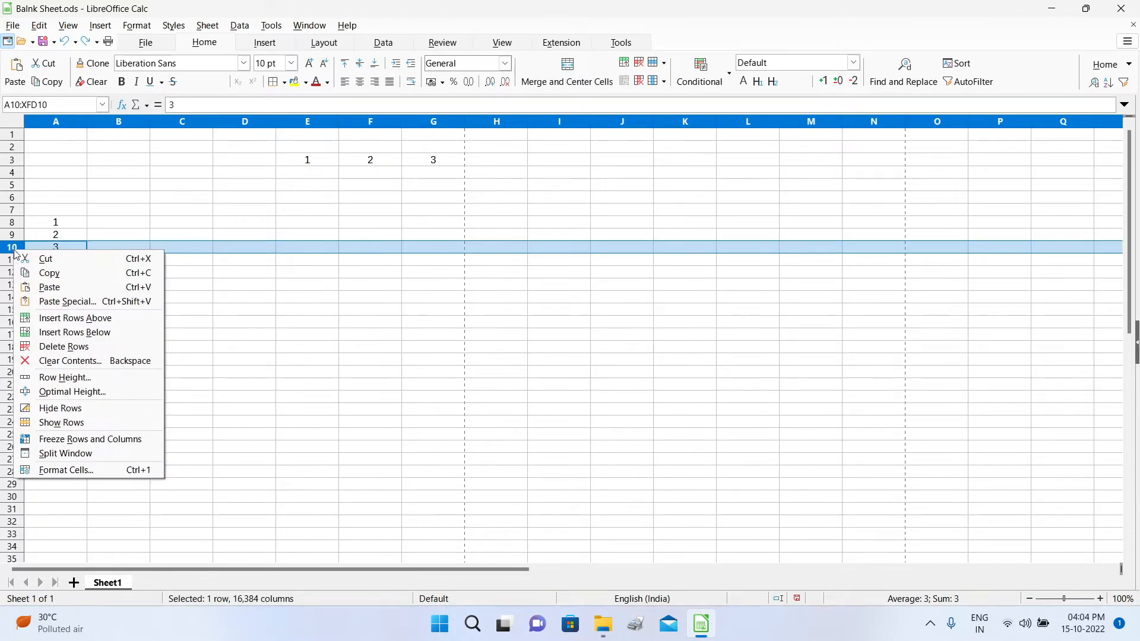
{"action": "left_click", "coordinate": [102, 333]}
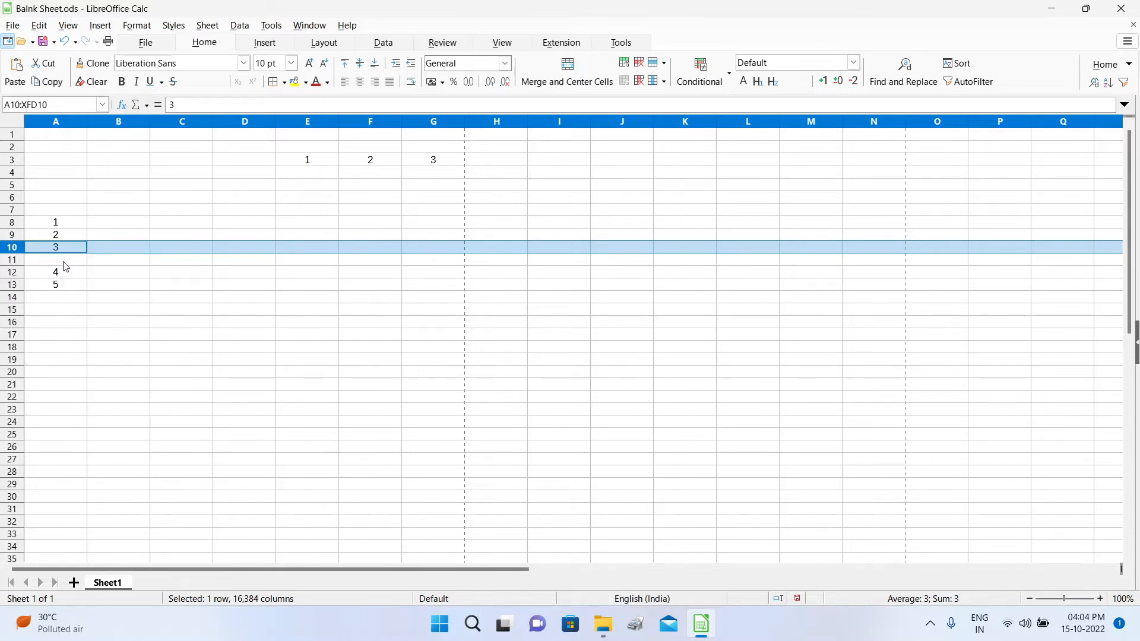
{"action": "left_click", "coordinate": [64, 41]}
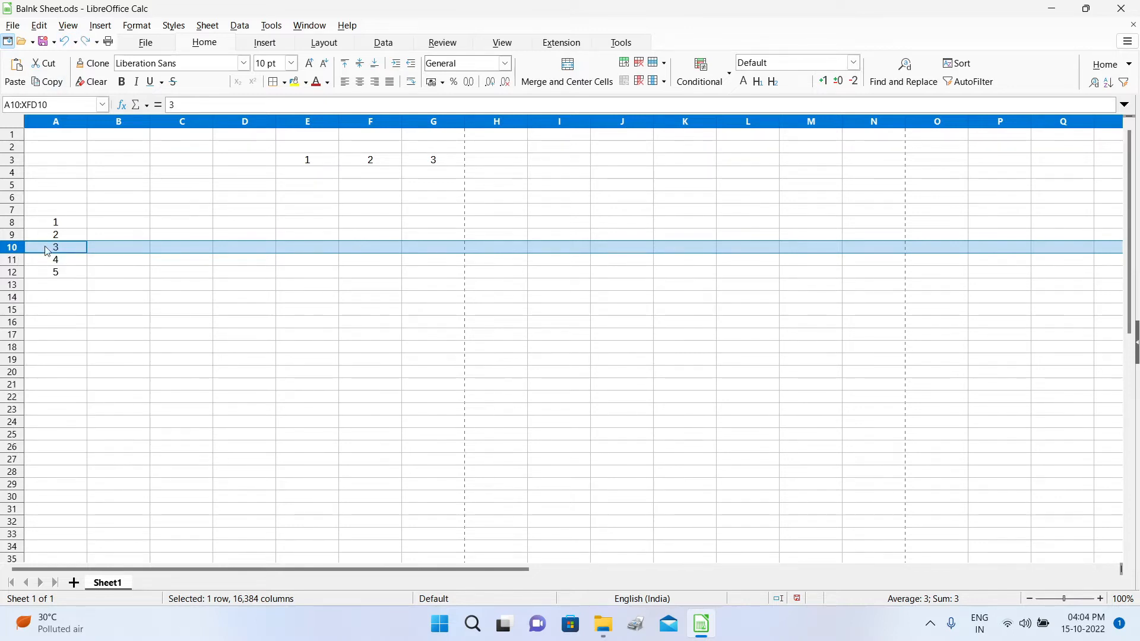
Insert an empty row above row 10 and undo the insertion.
{"action": "right_click", "coordinate": [7, 250]}
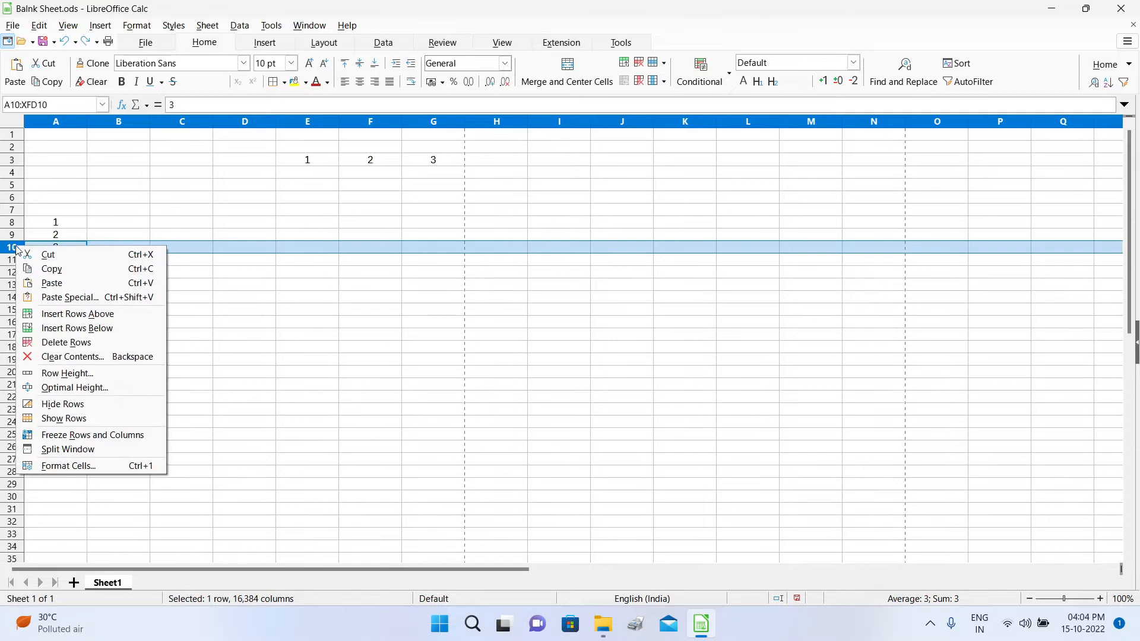
{"action": "left_click", "coordinate": [95, 315]}
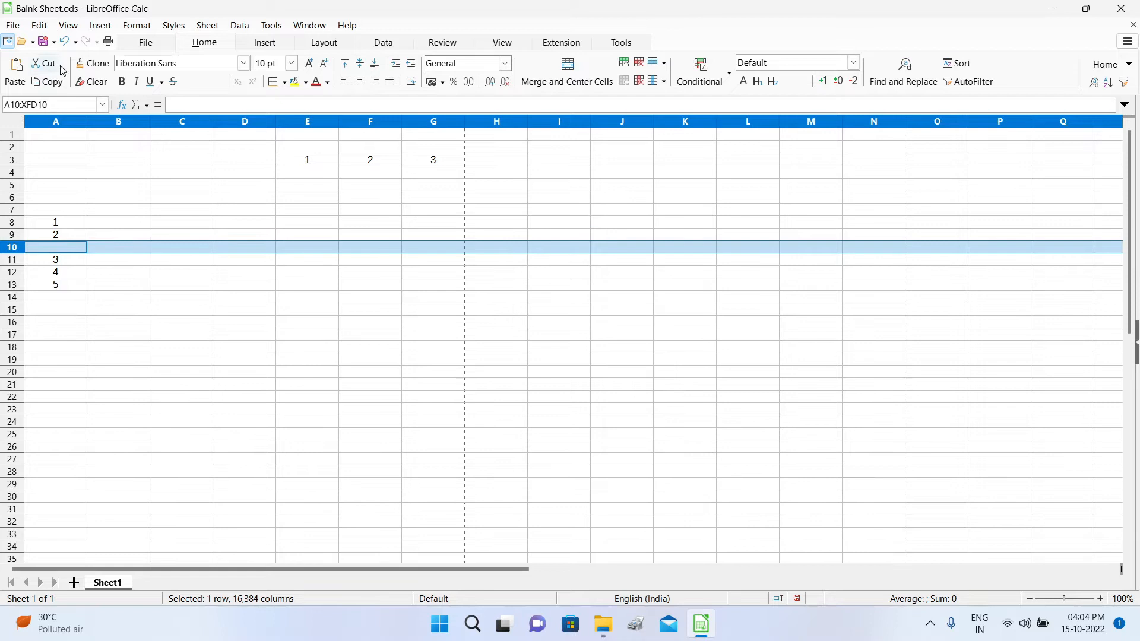
{"action": "left_click", "coordinate": [63, 41]}
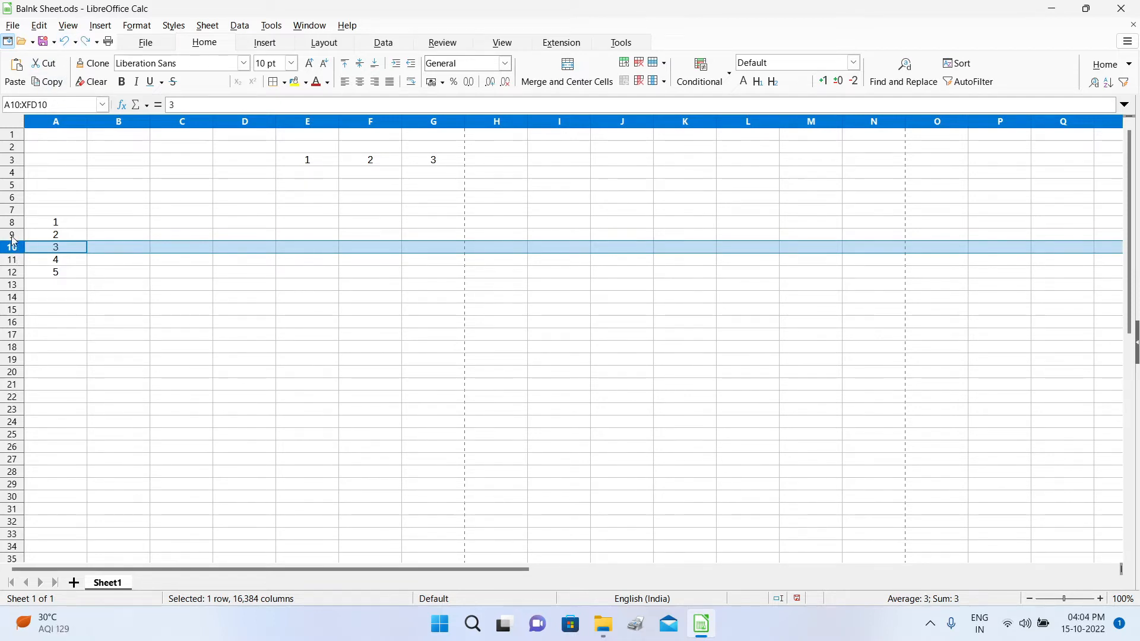
Insert three empty rows below the selected rows 9 to 11.
{"action": "left_click_drag", "start_coordinate": [13, 238], "coordinate": [13, 262]}
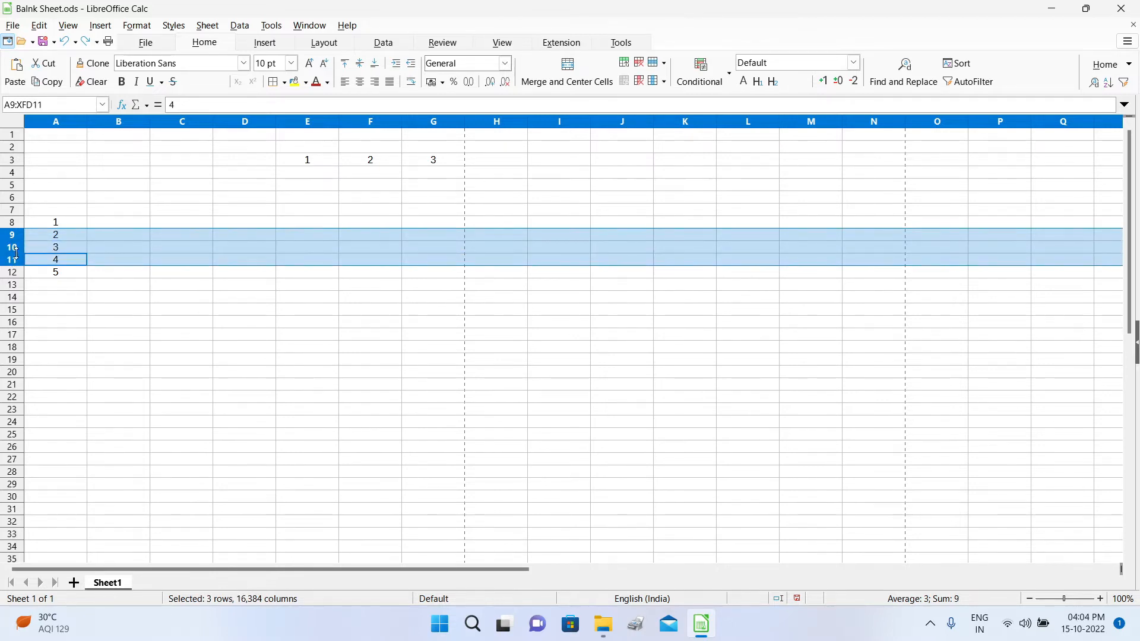
{"action": "right_click", "coordinate": [18, 256]}
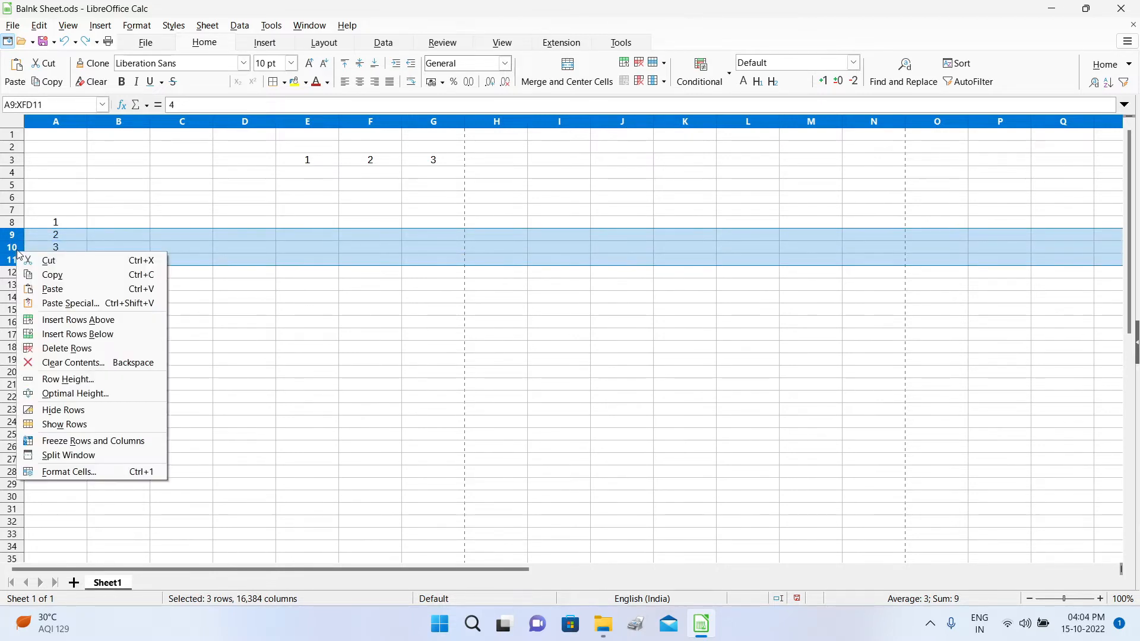
{"action": "left_click", "coordinate": [105, 337]}
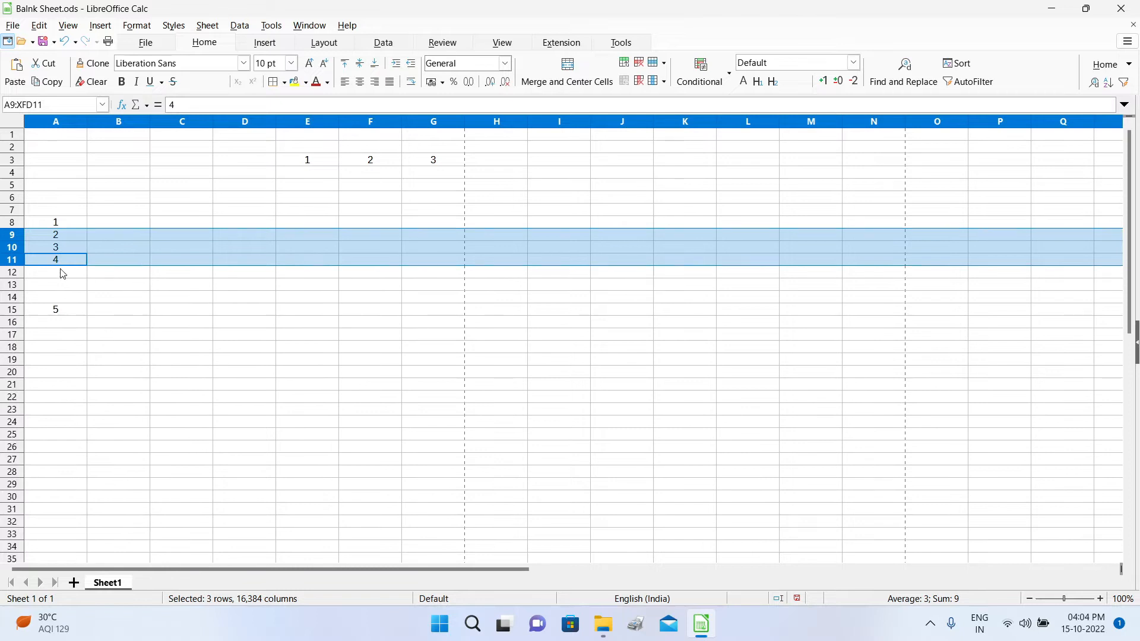
{"action": "right_click", "coordinate": [17, 261]}
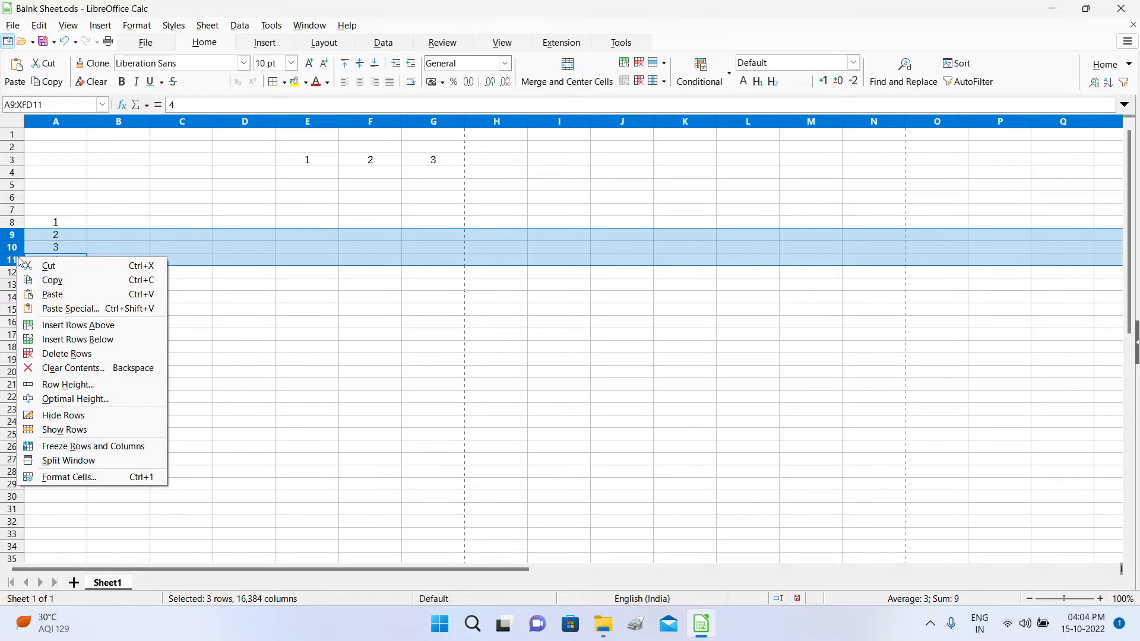
{"action": "left_click", "coordinate": [76, 342]}
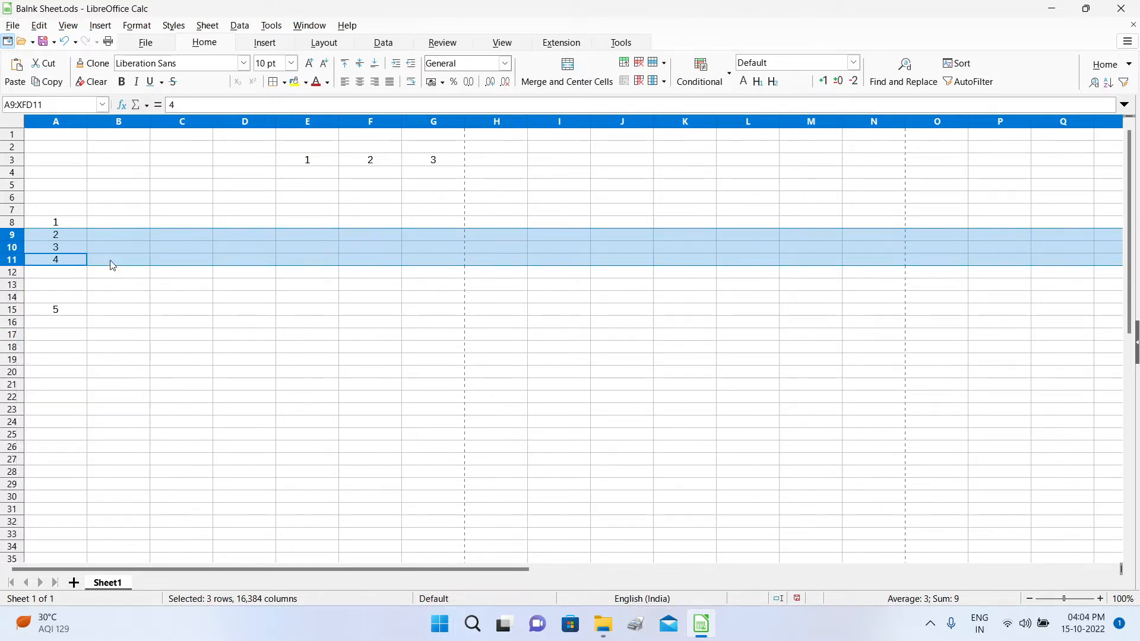
Clear the row selection and select columns E and F together.
{"action": "left_click", "coordinate": [427, 185]}
{"action": "left_click_drag", "start_coordinate": [315, 121], "coordinate": [372, 135]}
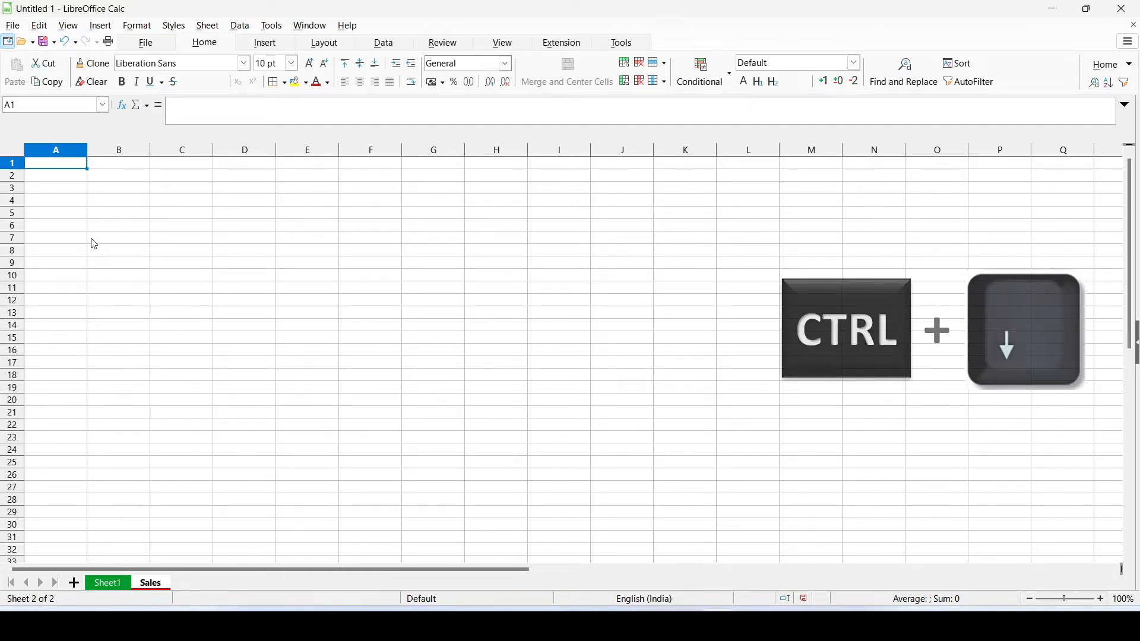
Jump to the last row and back, and to the last column and back to cell A1 in the Sales sheet.
{"action": "key", "text": "ctrl+Down"}
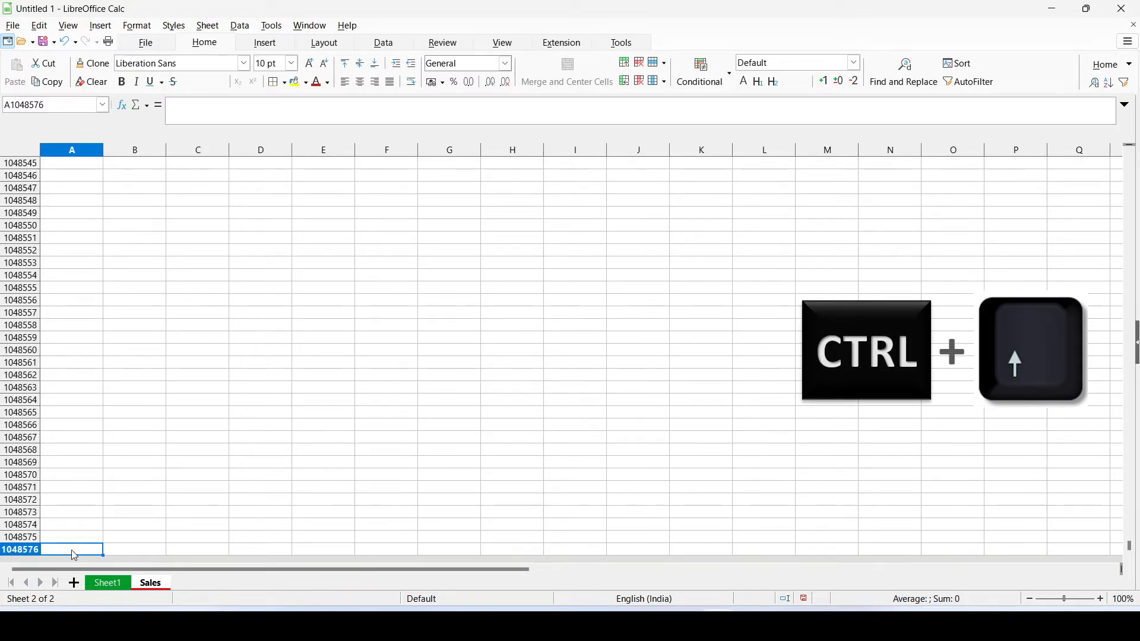
{"action": "key", "text": "ctrl+Up"}
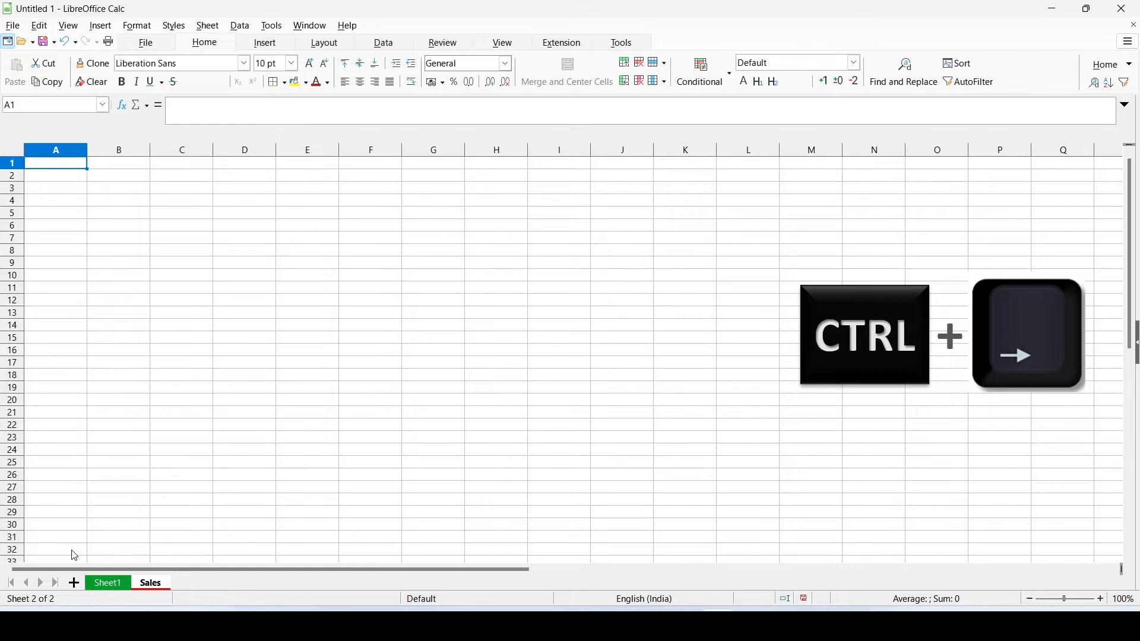
{"action": "key", "text": "ctrl+Right"}
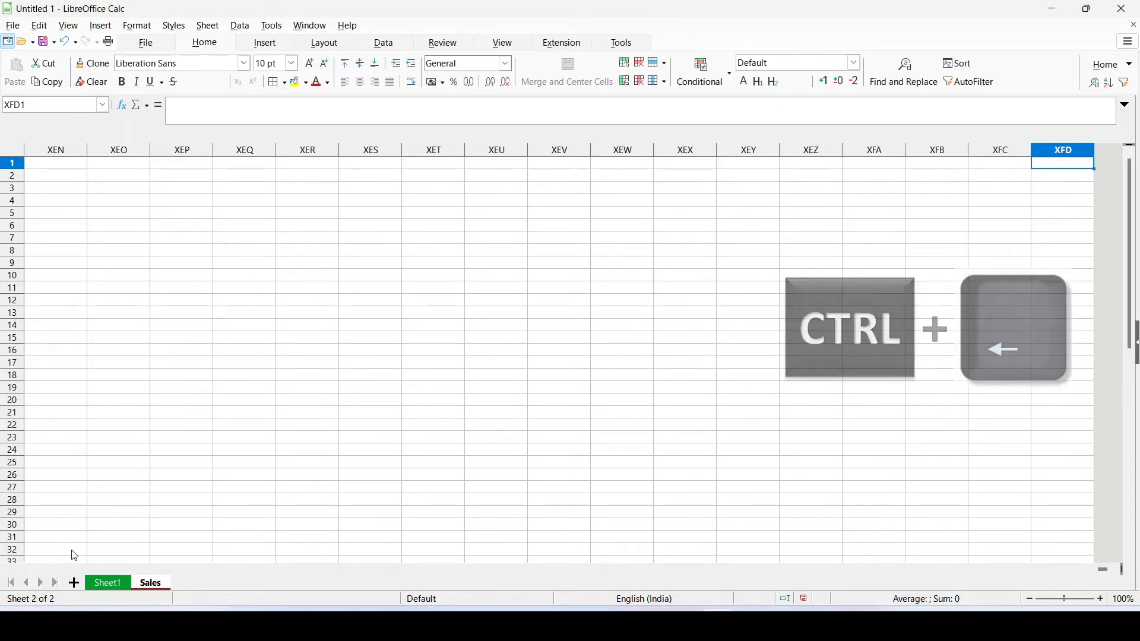
{"action": "key", "text": "ctrl+Left"}
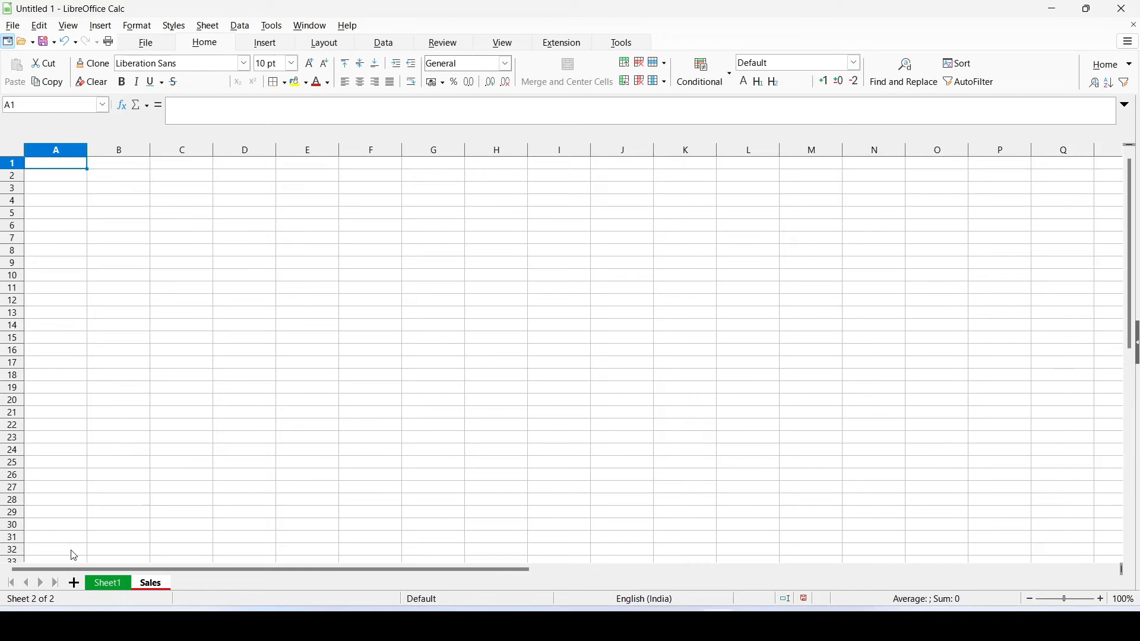
Select all cells of the Sales sheet to check its row and column counts, and clear the selection.
{"action": "left_click", "coordinate": [13, 150]}
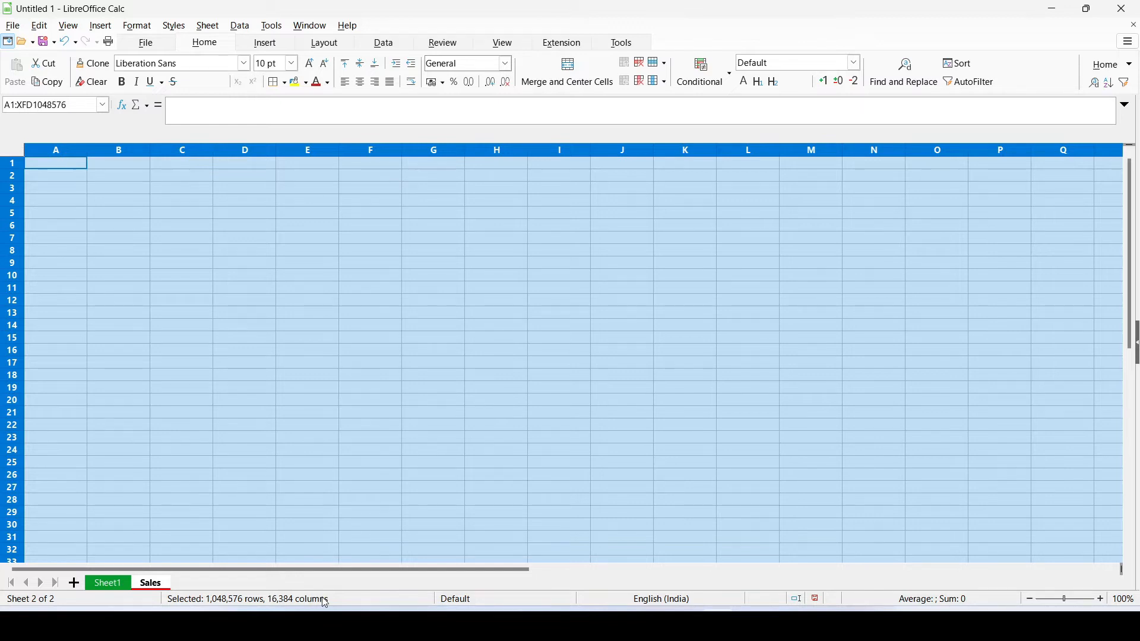
{"action": "left_click", "coordinate": [245, 239]}
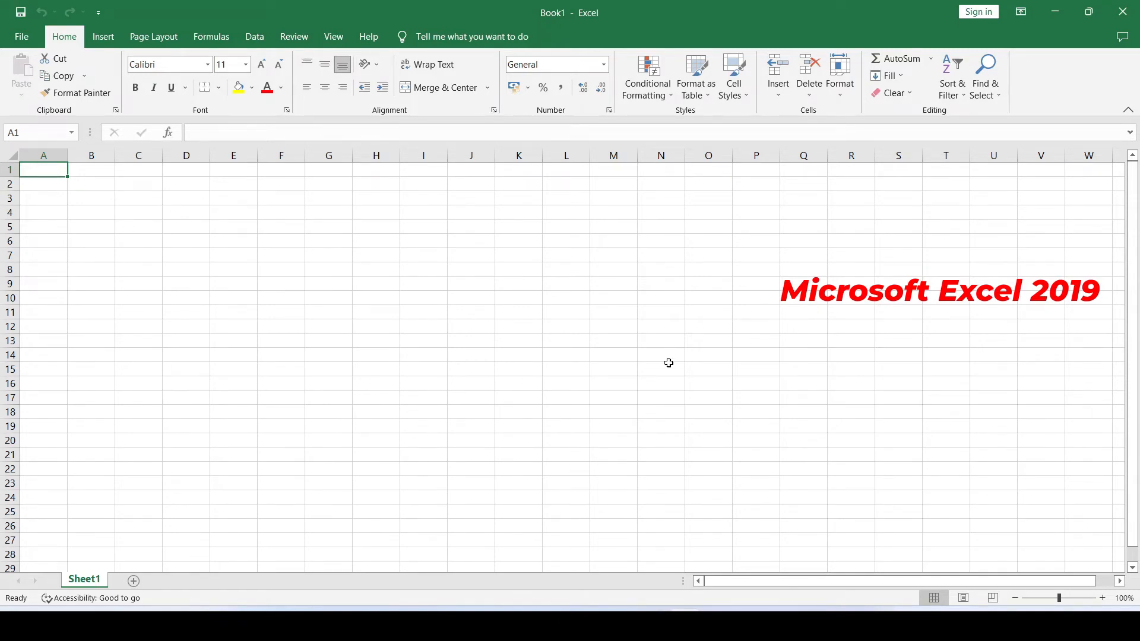
In Microsoft Excel's empty Book1, jump to the last row and last column, returning to cell A1 each time.
{"action": "key", "text": "ctrl+Down"}
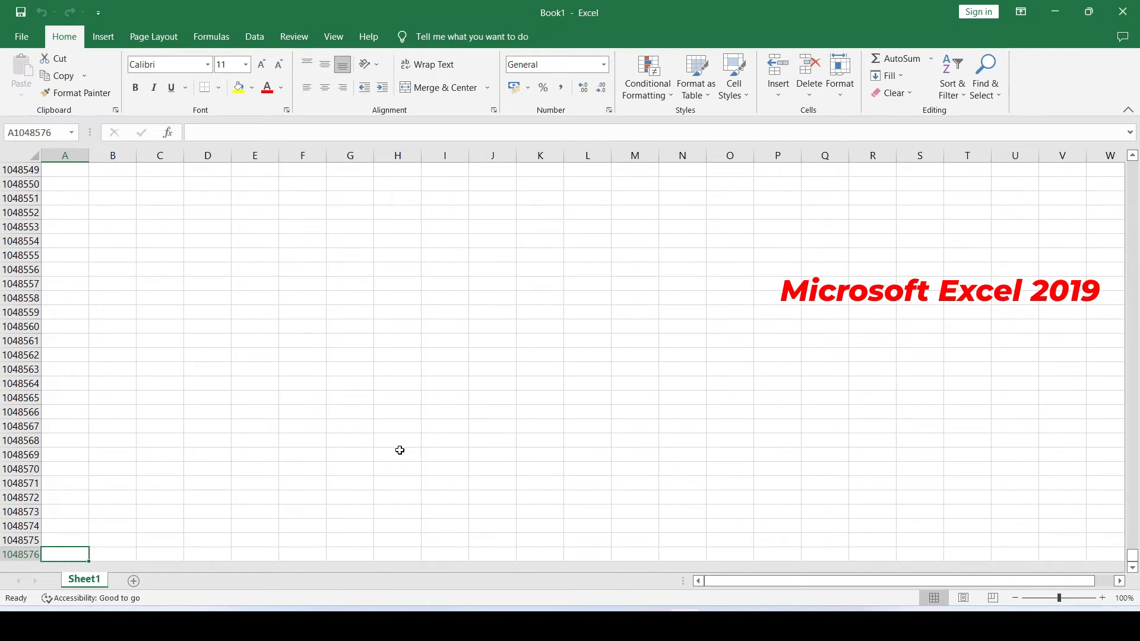
{"action": "key", "text": "ctrl+Up"}
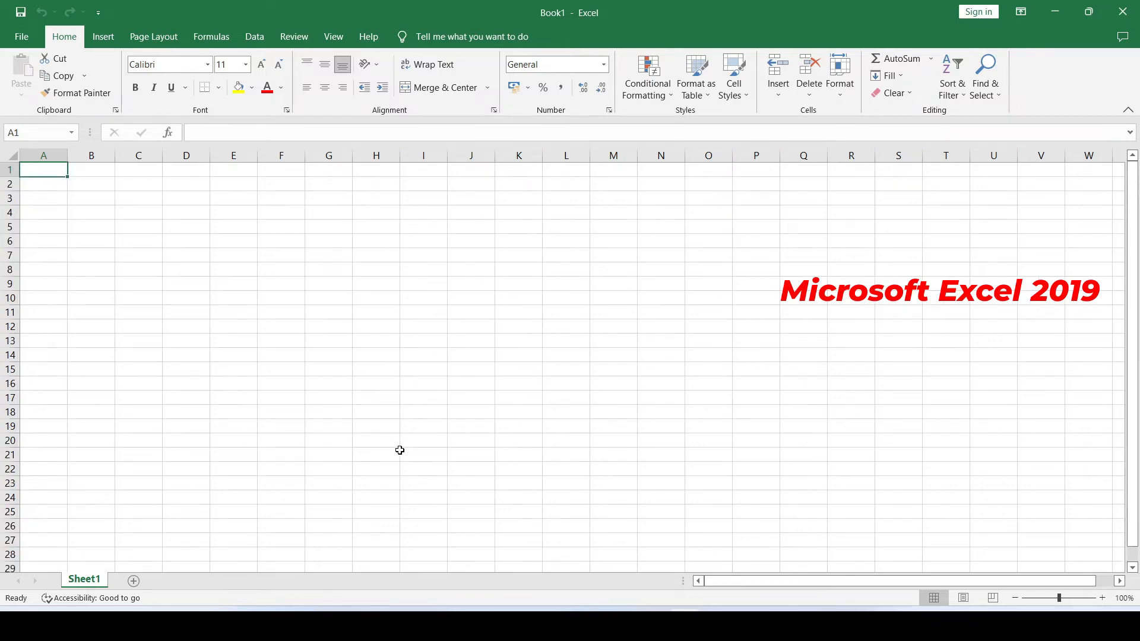
{"action": "key", "text": "ctrl+Right"}
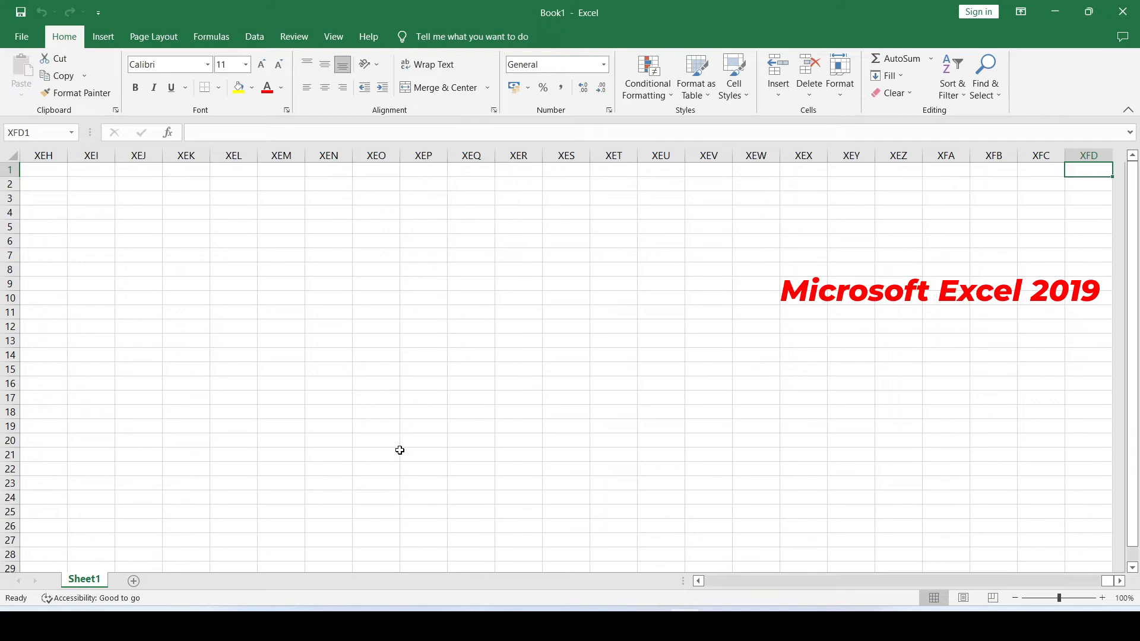
{"action": "key", "text": "ctrl+Left"}
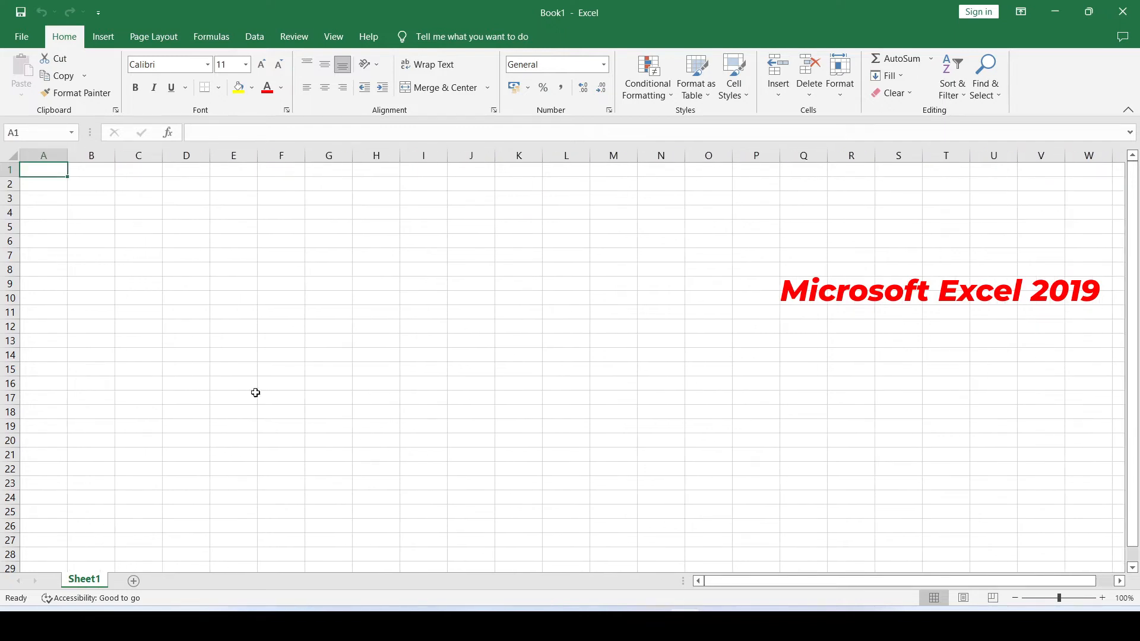
Select all cells of Book1's sheet, reduce the selection to a single cell, and close Excel.
{"action": "left_click", "coordinate": [11, 155]}
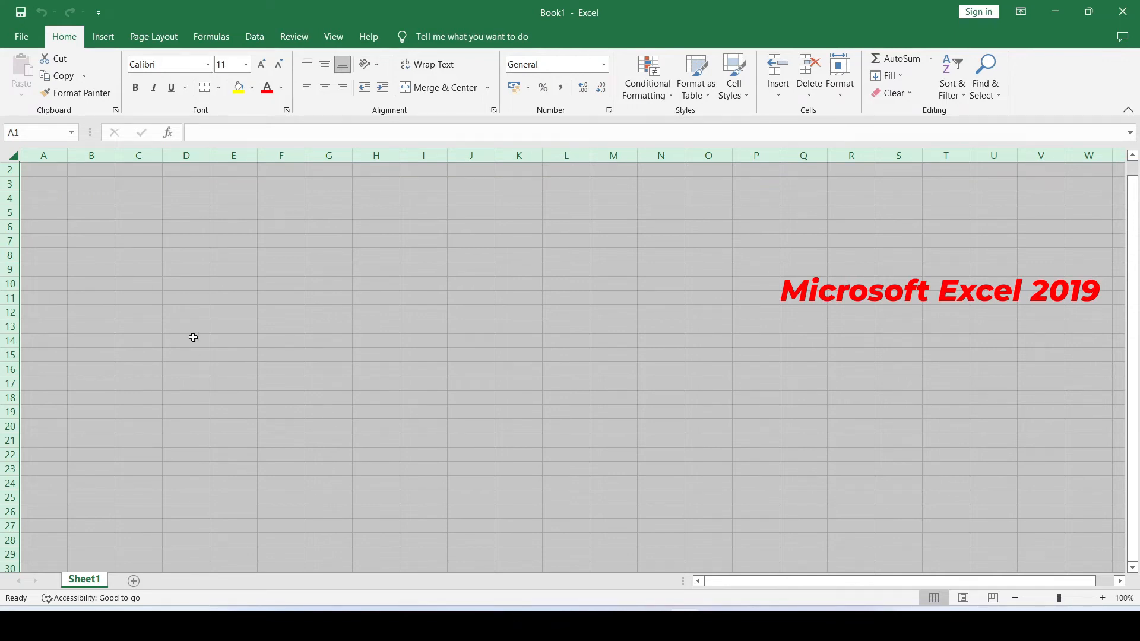
{"action": "left_click", "coordinate": [138, 213]}
{"action": "left_click_drag", "start_coordinate": [1135, 486], "coordinate": [1123, 381]}
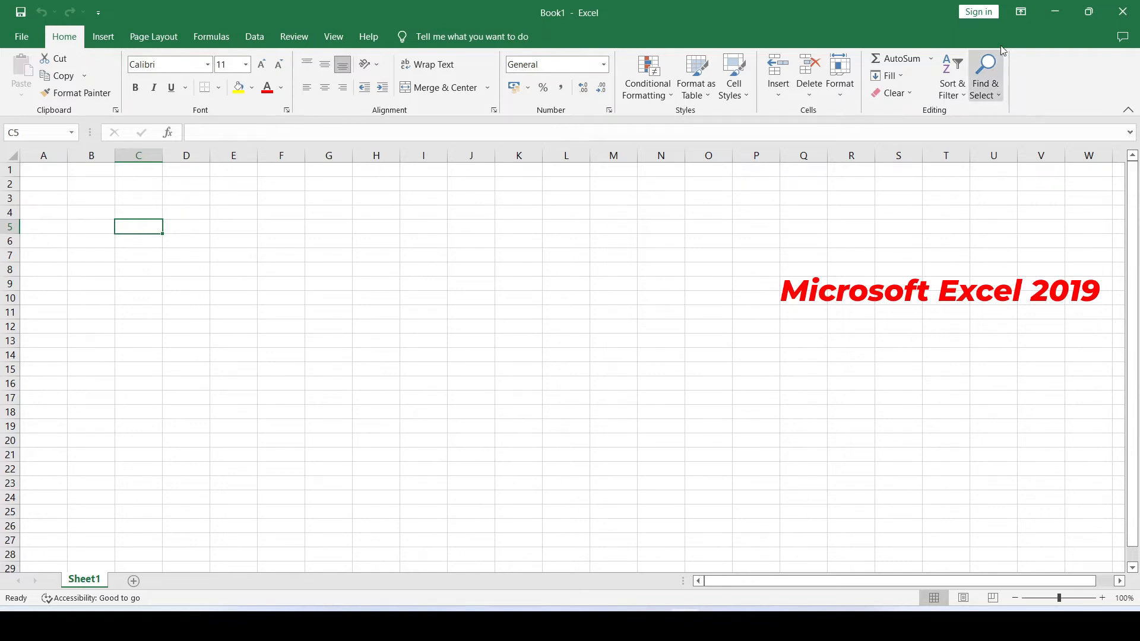
{"action": "left_click", "coordinate": [1120, 19]}
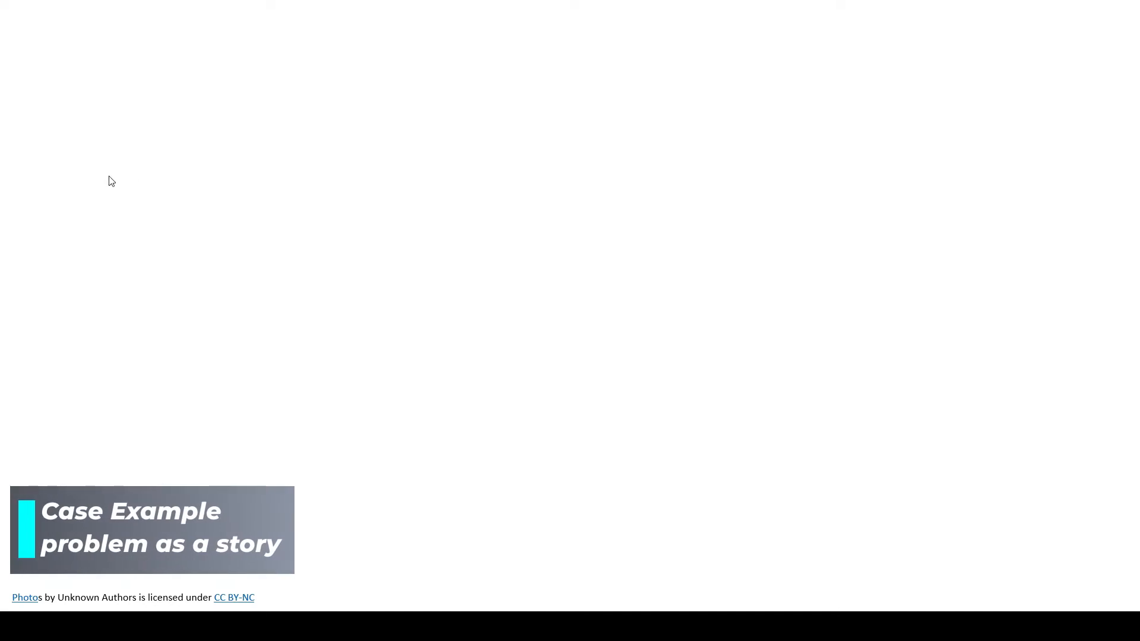
{"action": "left_click", "coordinate": [167, 249]}
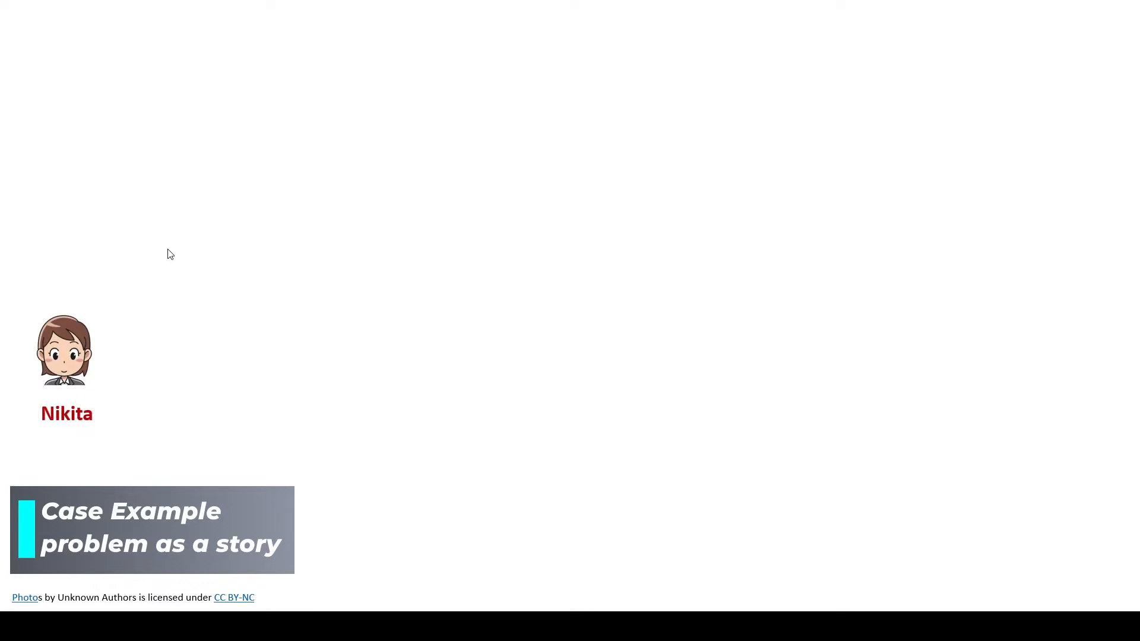
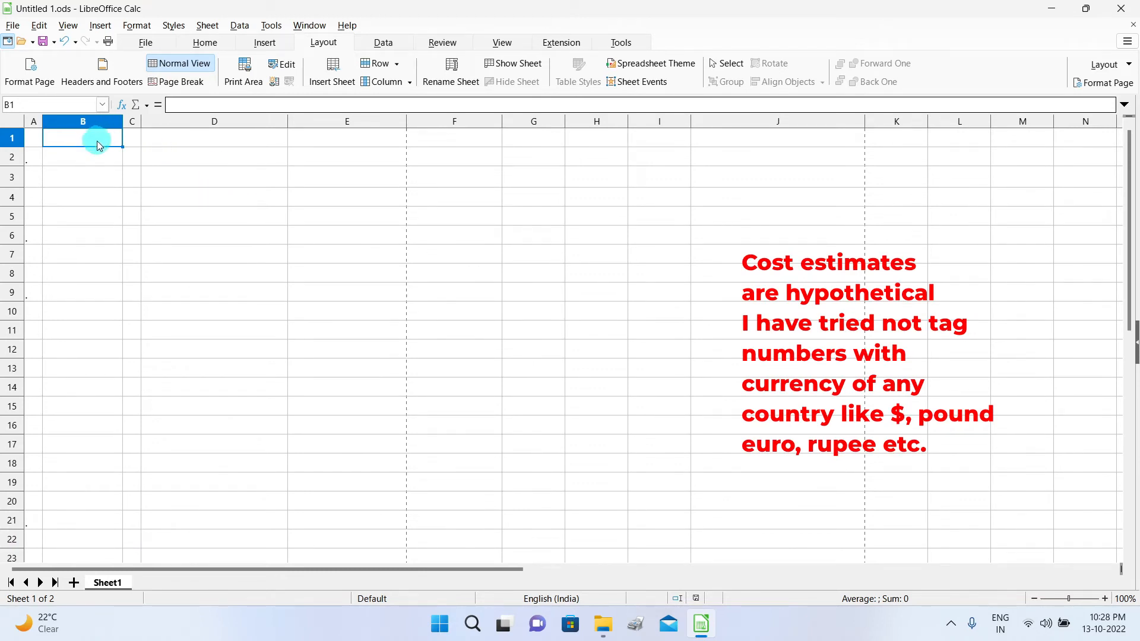
In LibreOffice Calc, enter the heading "Financials" in cell B1 and rename Sheet1 as Financials.
{"action": "type", "text": "F"}
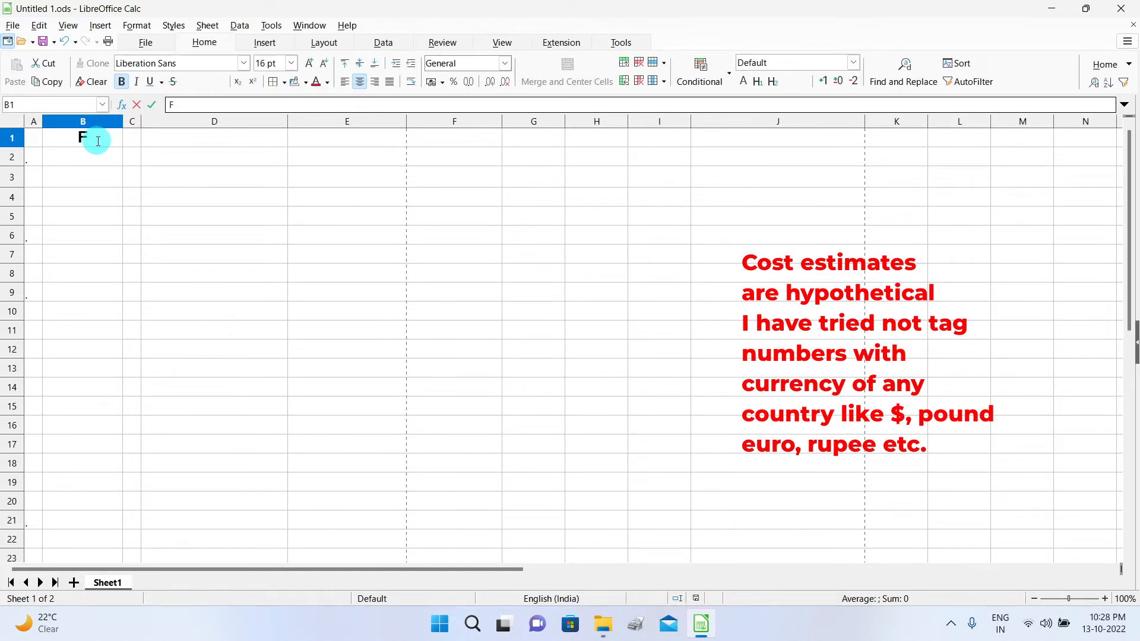
{"action": "type", "text": "inancials"}
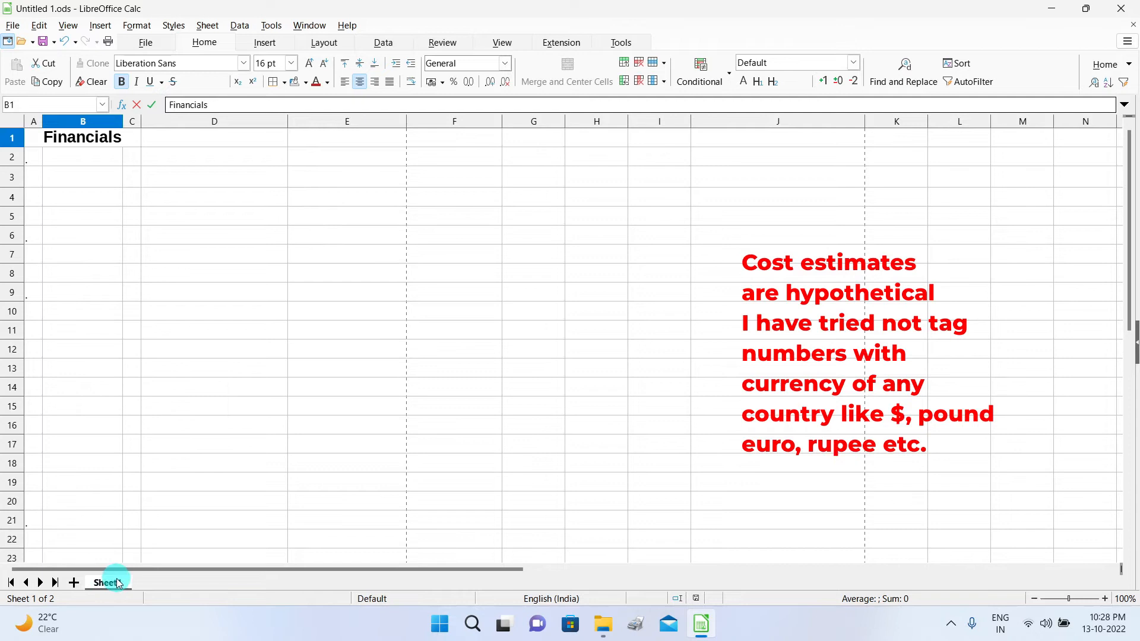
{"action": "right_click", "coordinate": [110, 587]}
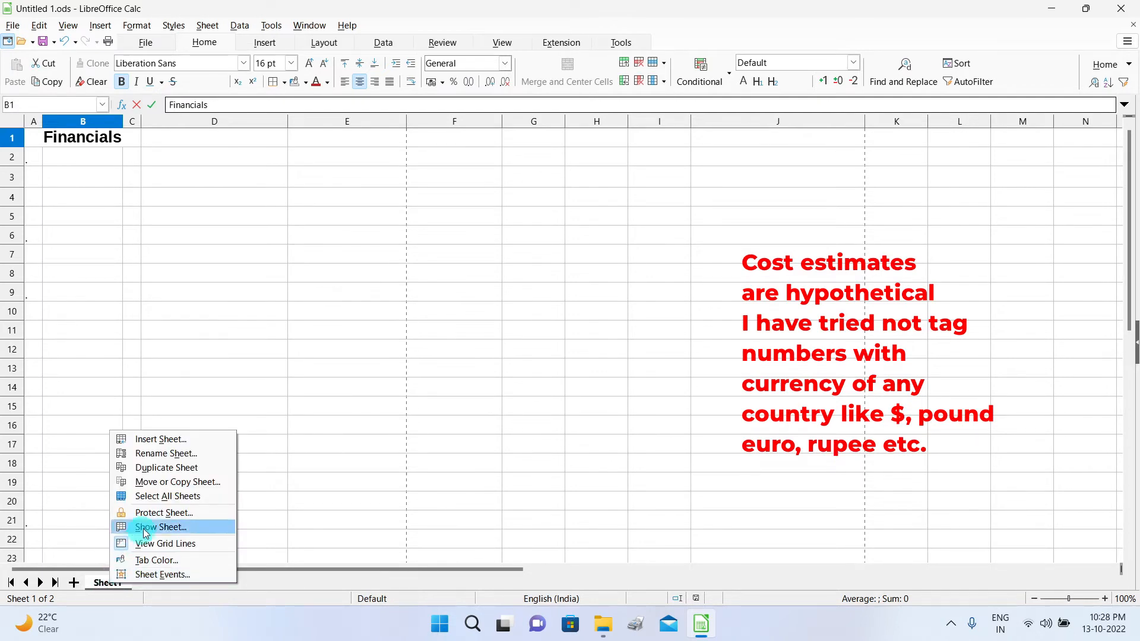
{"action": "left_click", "coordinate": [185, 460]}
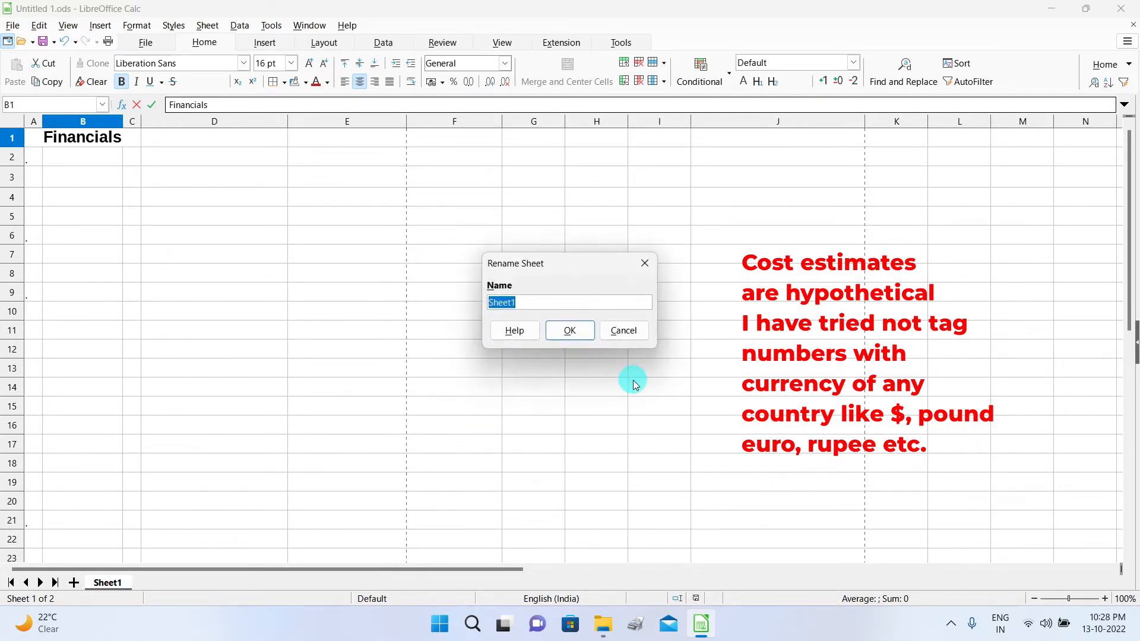
{"action": "type", "text": "Financials"}
{"action": "key", "text": "Return"}
Label the first section with "A" in cell C2 and "Pricing" in cell D2.
{"action": "left_click", "coordinate": [132, 160]}
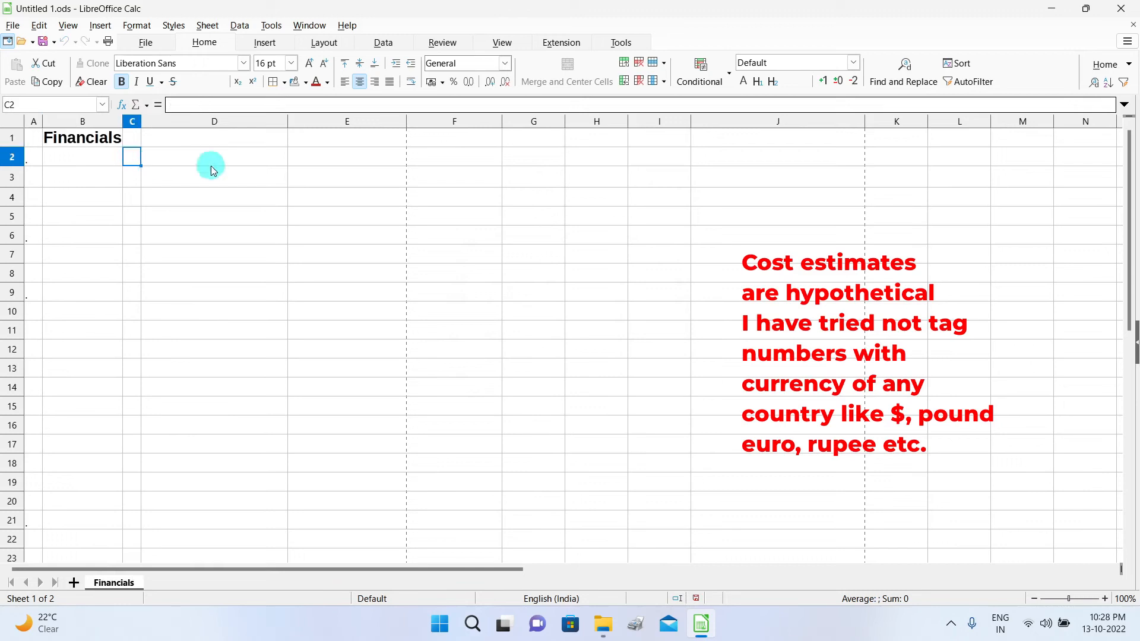
{"action": "type", "text": "A"}
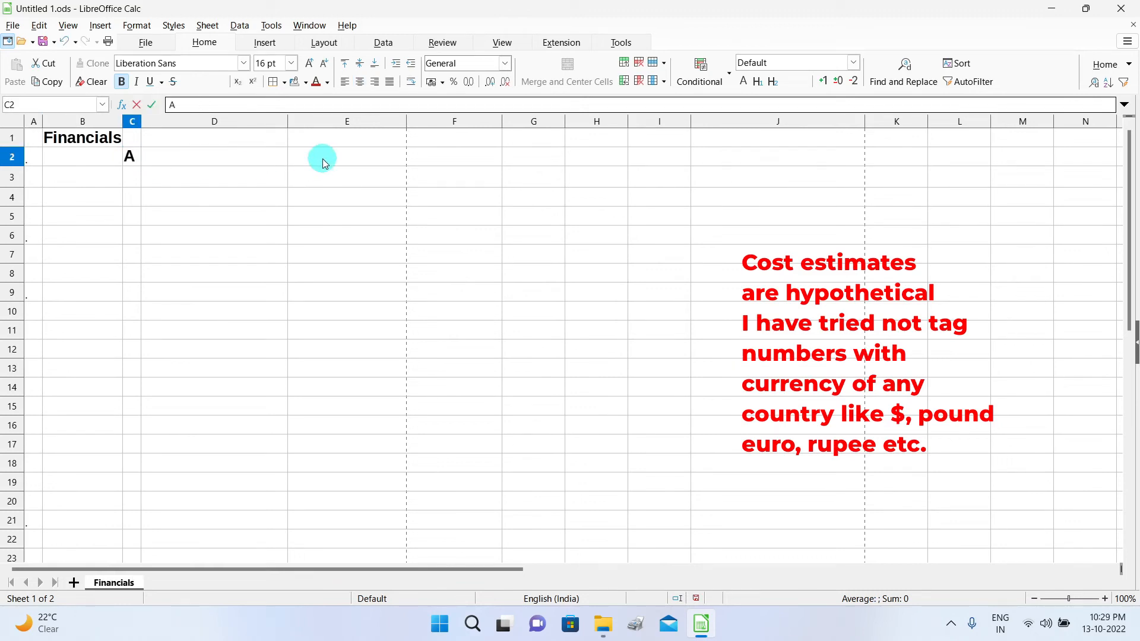
{"action": "left_click", "coordinate": [209, 162]}
{"action": "type", "text": "P"}
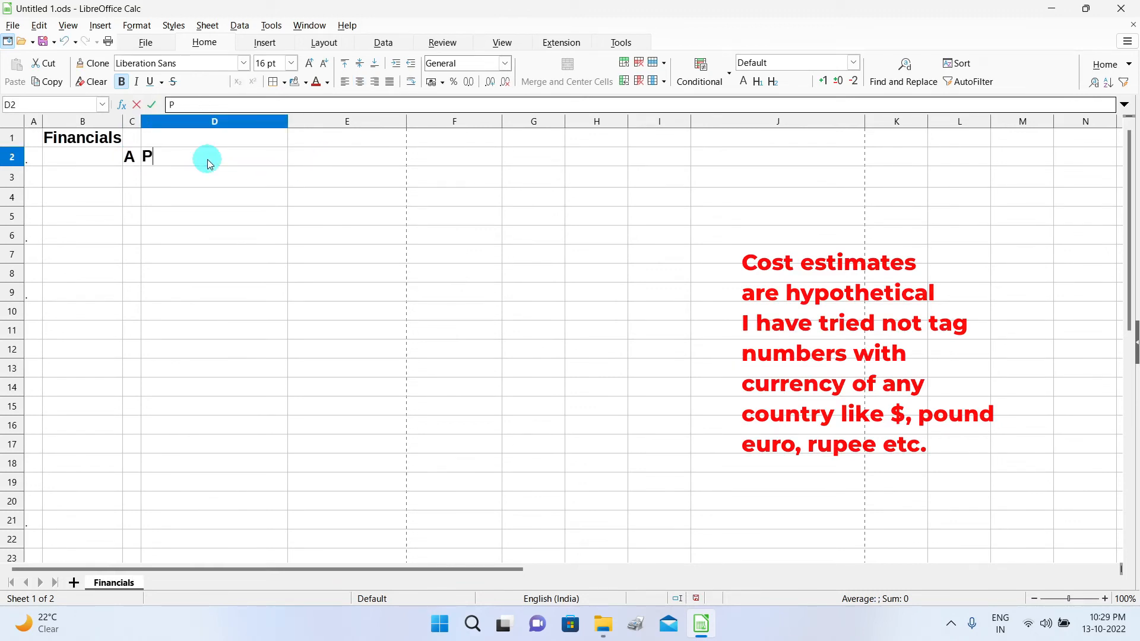
{"action": "type", "text": "ricing"}
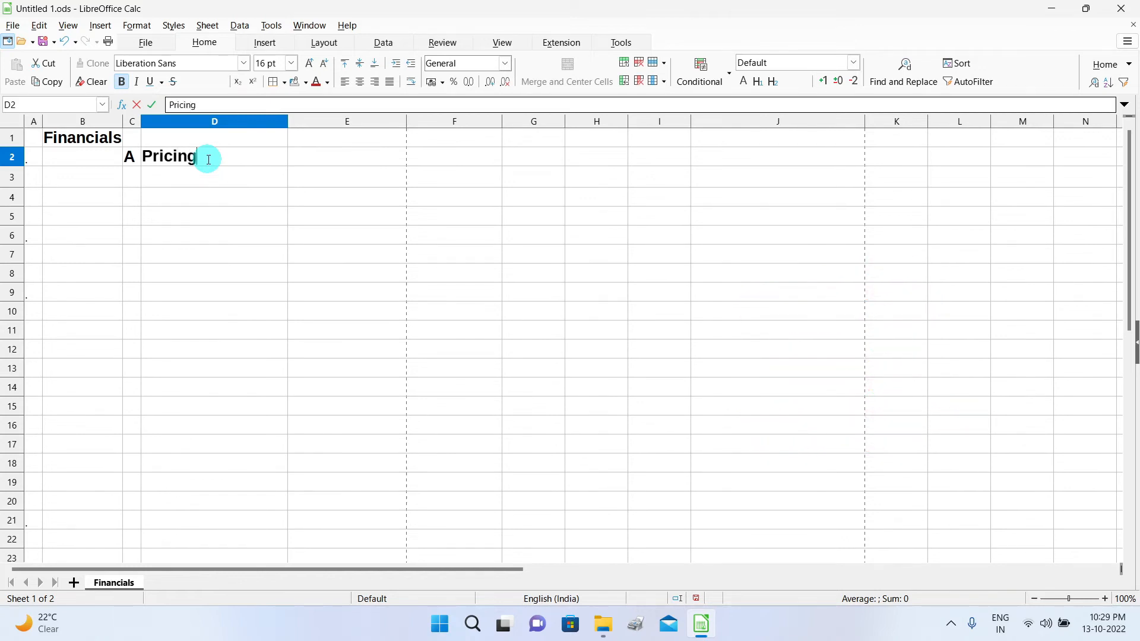
Under the Pricing heading, enter "Cost per Person" in D3 and "Number of Persons" in D4.
{"action": "left_click", "coordinate": [182, 183]}
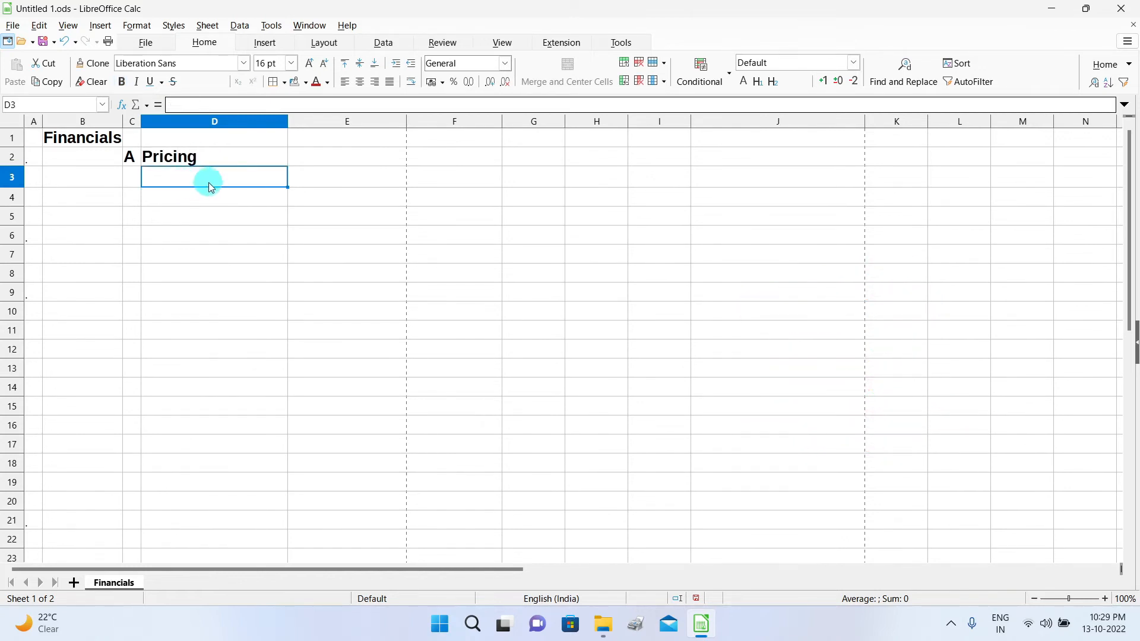
{"action": "type", "text": "Cost"}
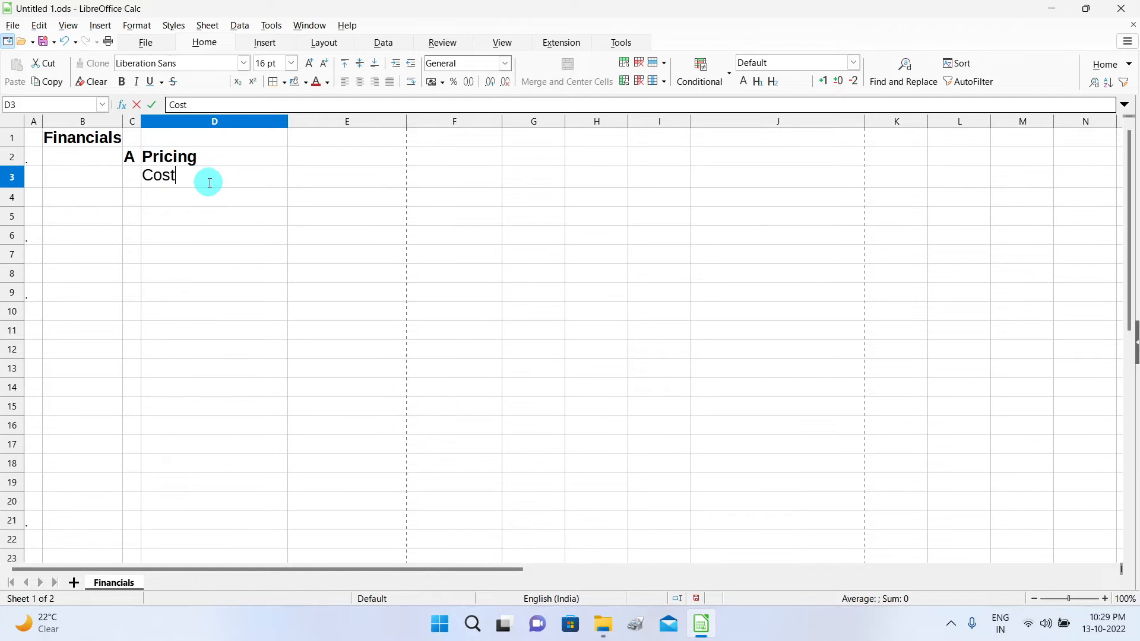
{"action": "type", "text": " per Person"}
{"action": "key", "text": "Return"}
{"action": "type", "text": "Number"}
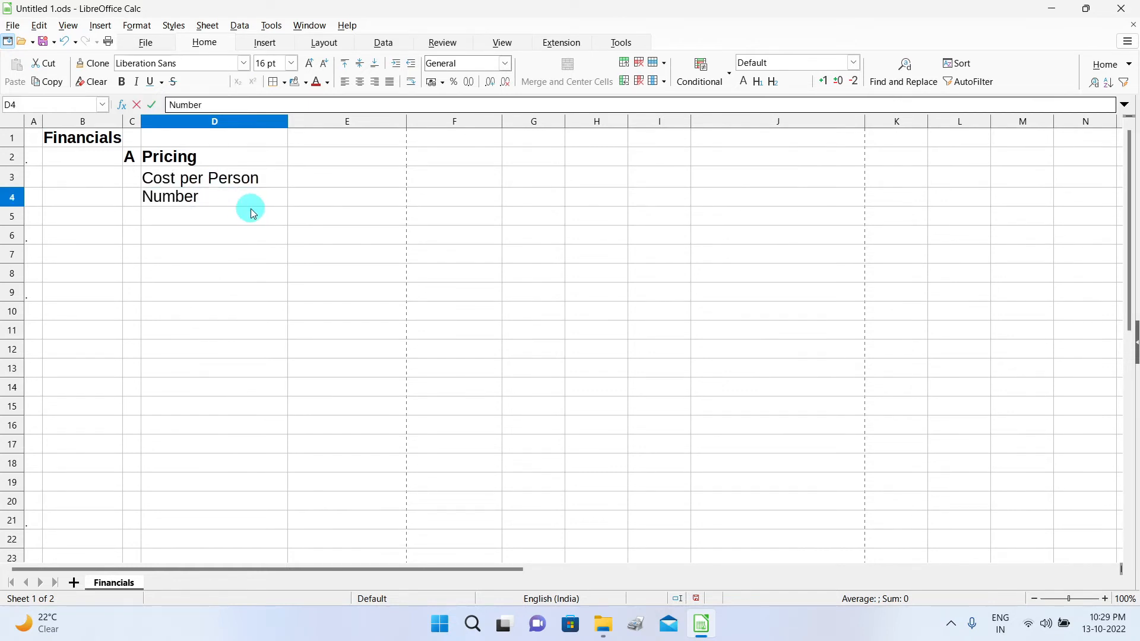
{"action": "type", "text": " of Persons"}
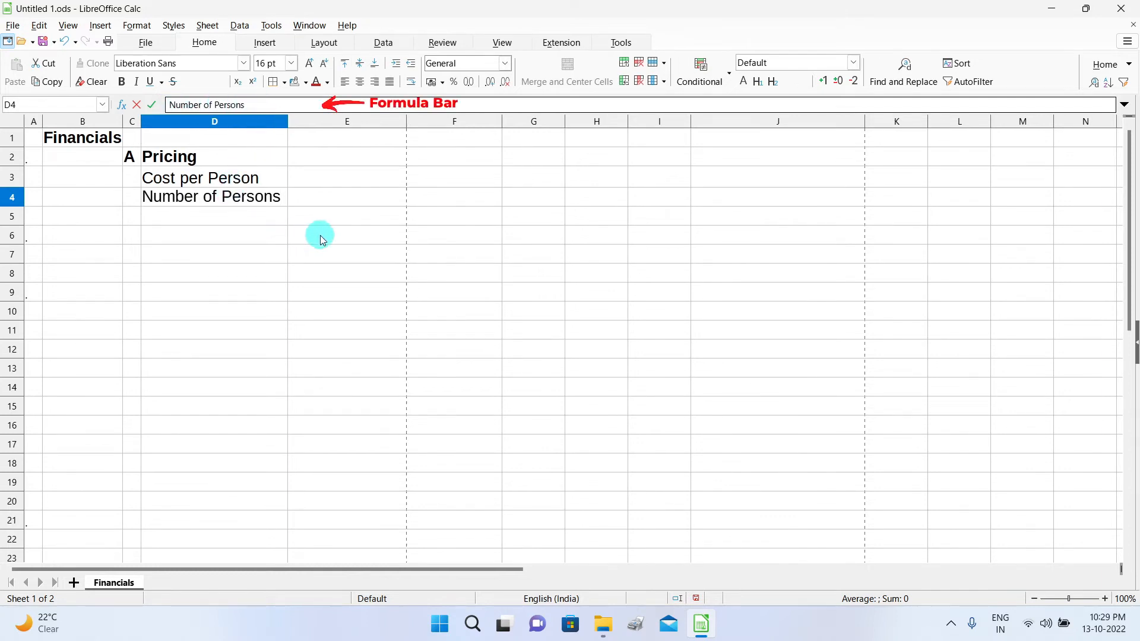
{"action": "left_click", "coordinate": [774, 155]}
{"action": "type", "text": "Rese"}
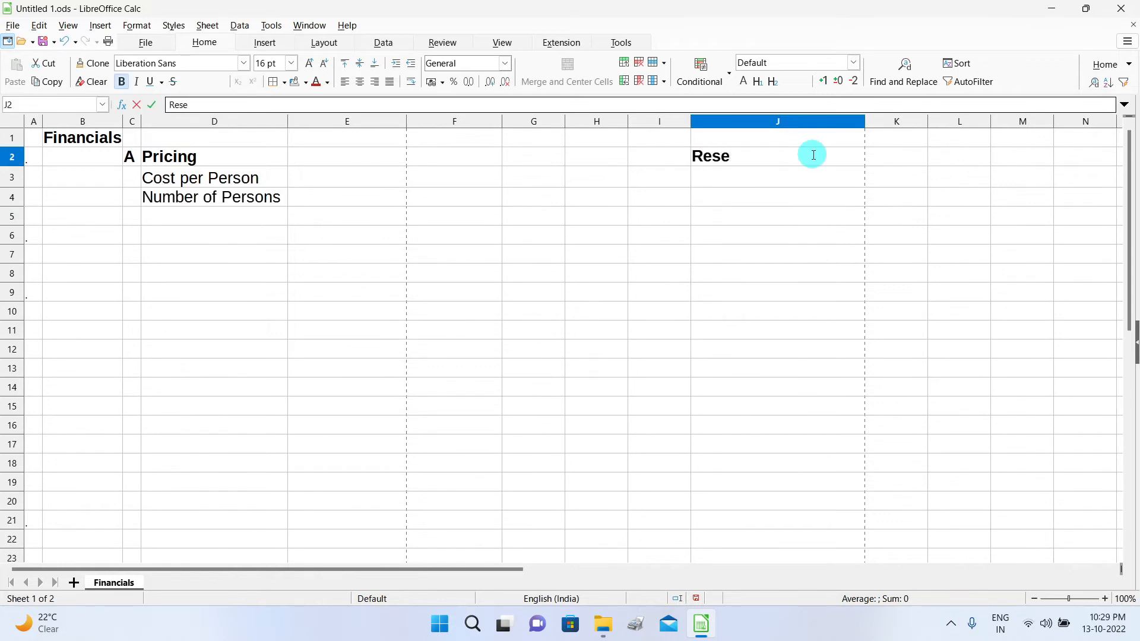
{"action": "type", "text": "arch"}
{"action": "left_click", "coordinate": [765, 179]}
{"action": "type", "text": "1"}
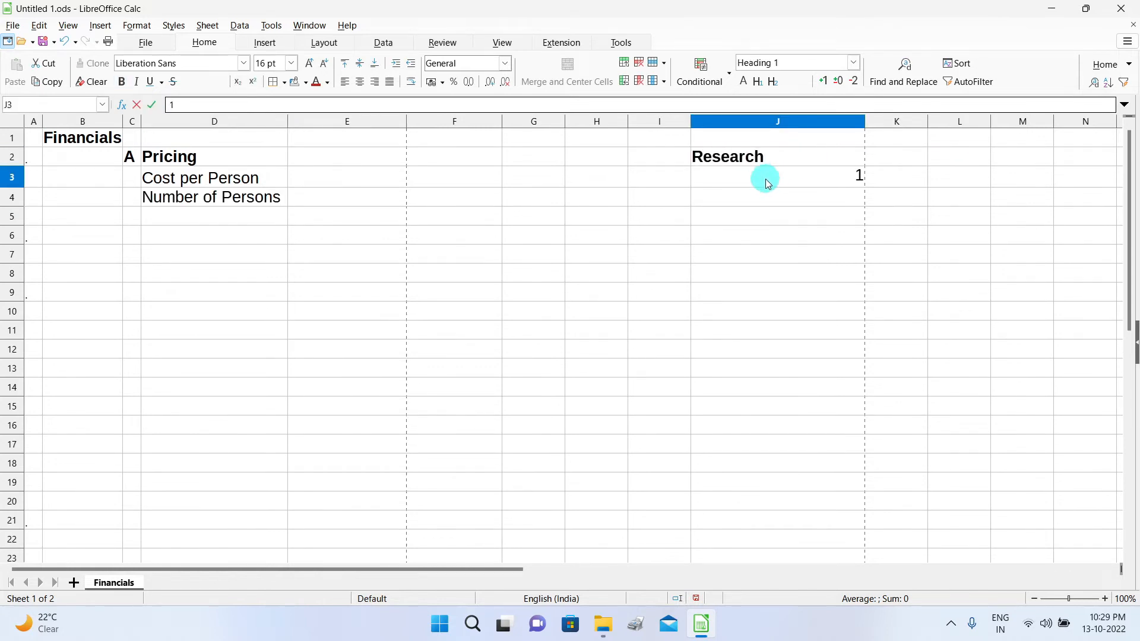
{"action": "type", "text": "5000-18000"}
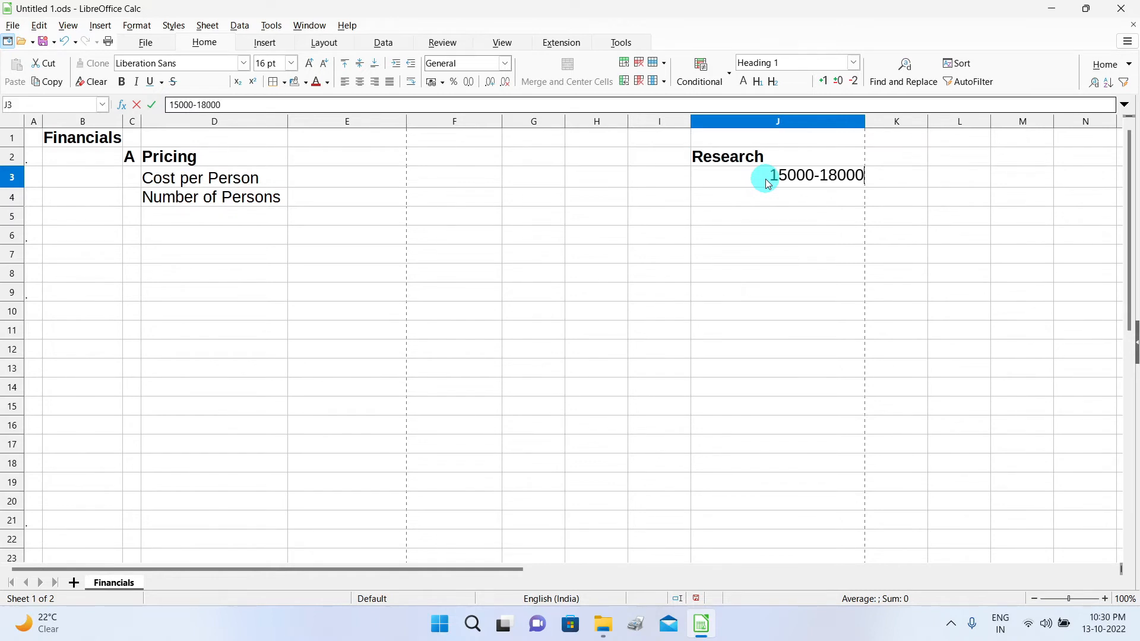
{"action": "key", "text": "Return"}
{"action": "type", "text": "1"}
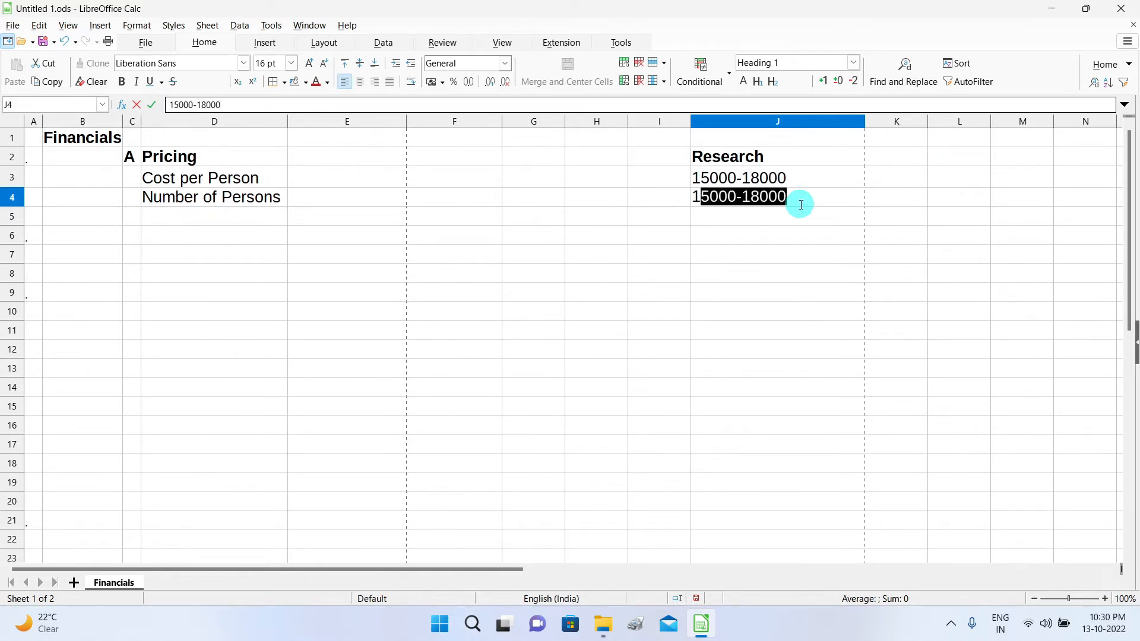
{"action": "type", "text": "2-14"}
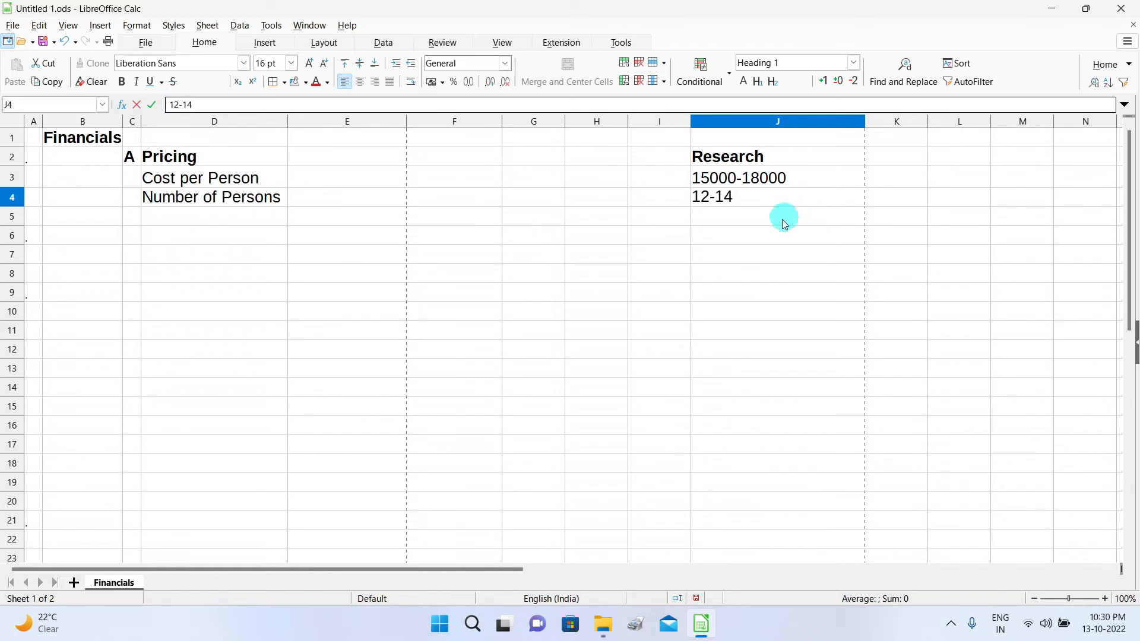
{"action": "key", "text": "Return"}
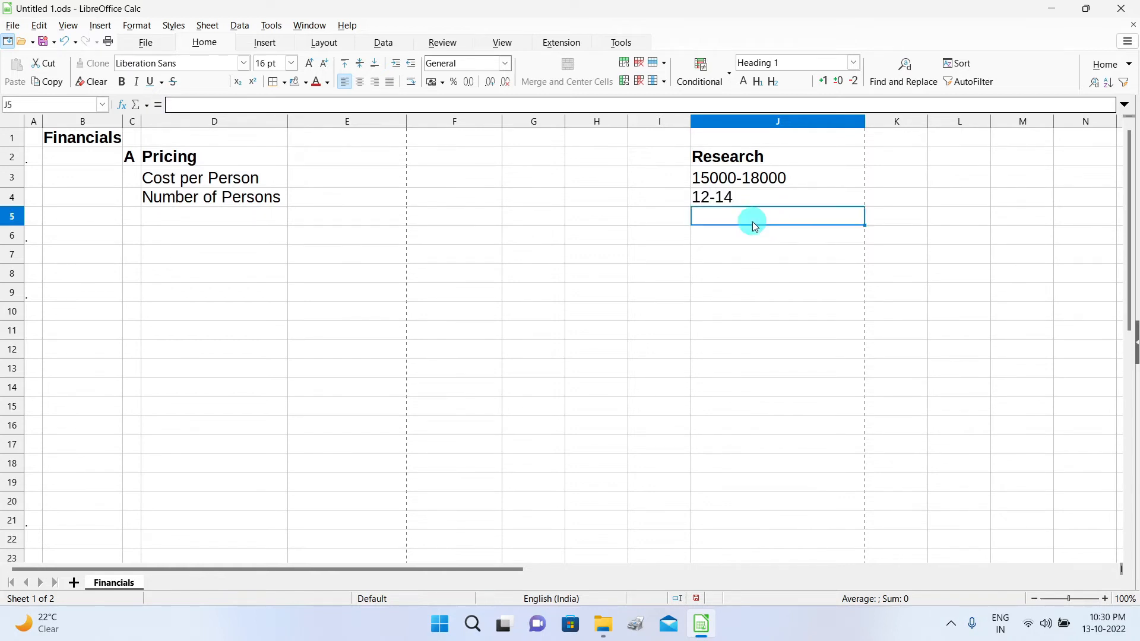
Enter 15000 as the cost per person in E3 and 12 as the number of persons in E4.
{"action": "left_click", "coordinate": [349, 181]}
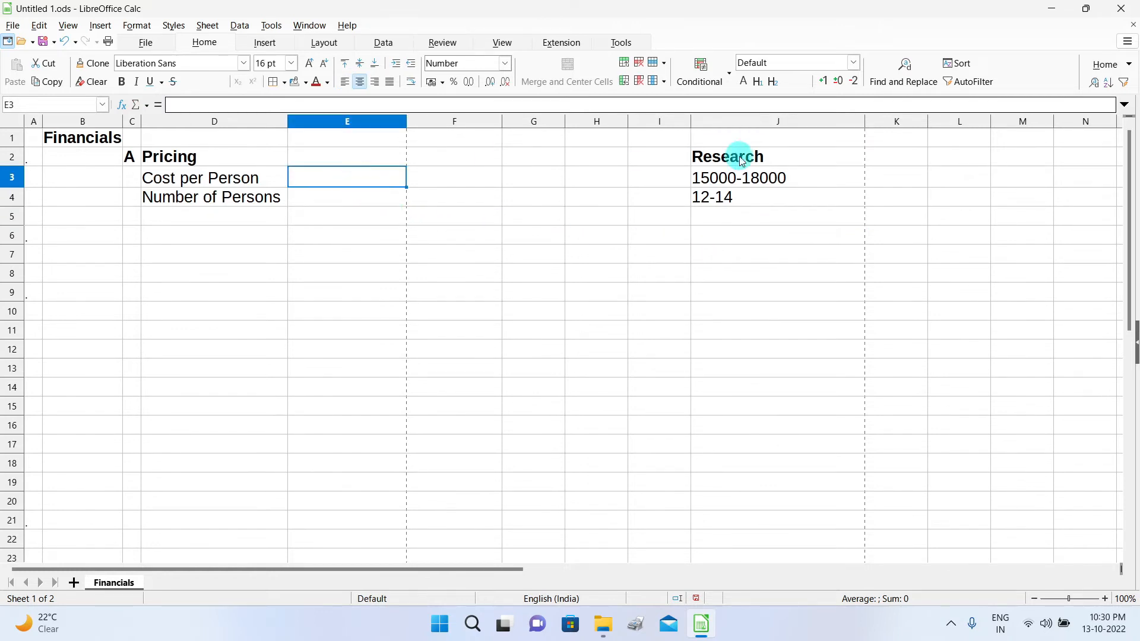
{"action": "type", "text": "15000"}
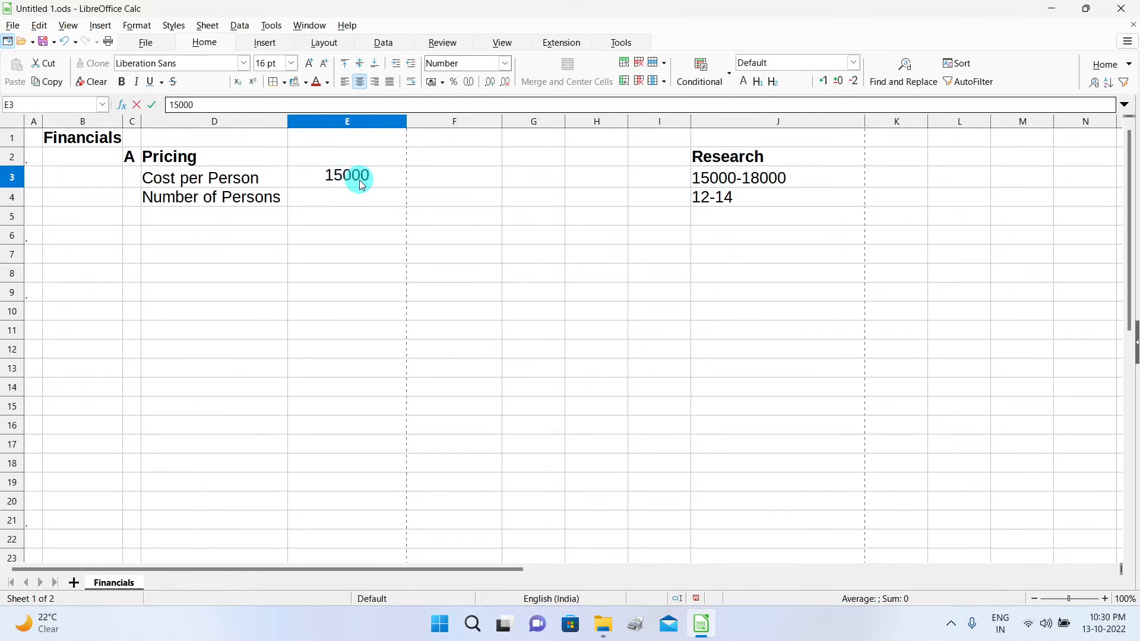
{"action": "left_click", "coordinate": [363, 198]}
{"action": "type", "text": "12"}
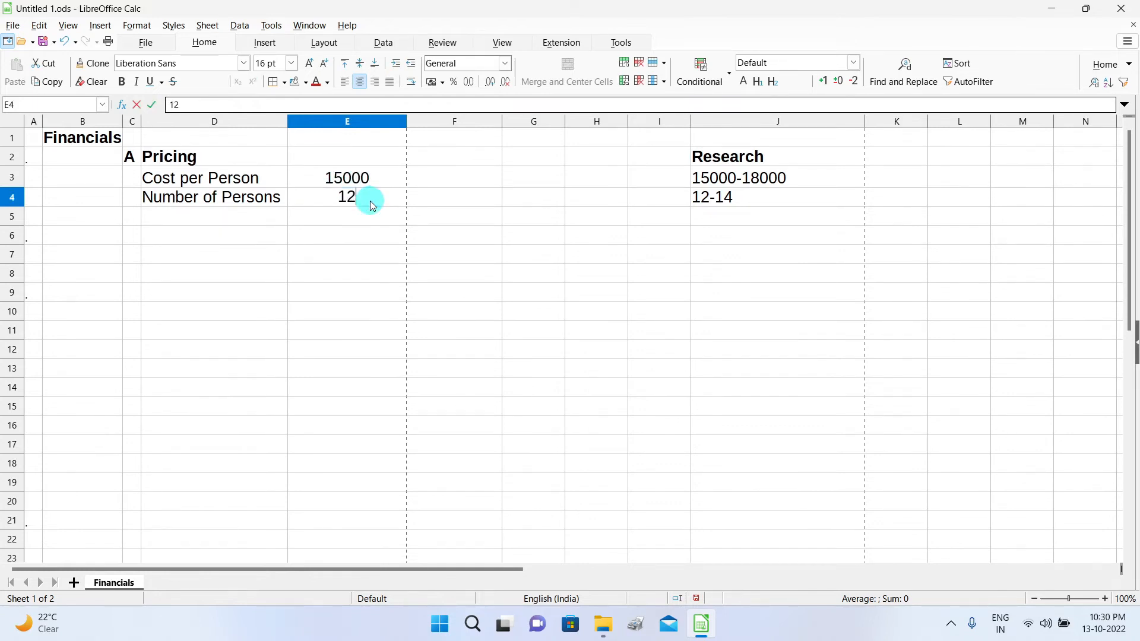
{"action": "left_click", "coordinate": [382, 182]}
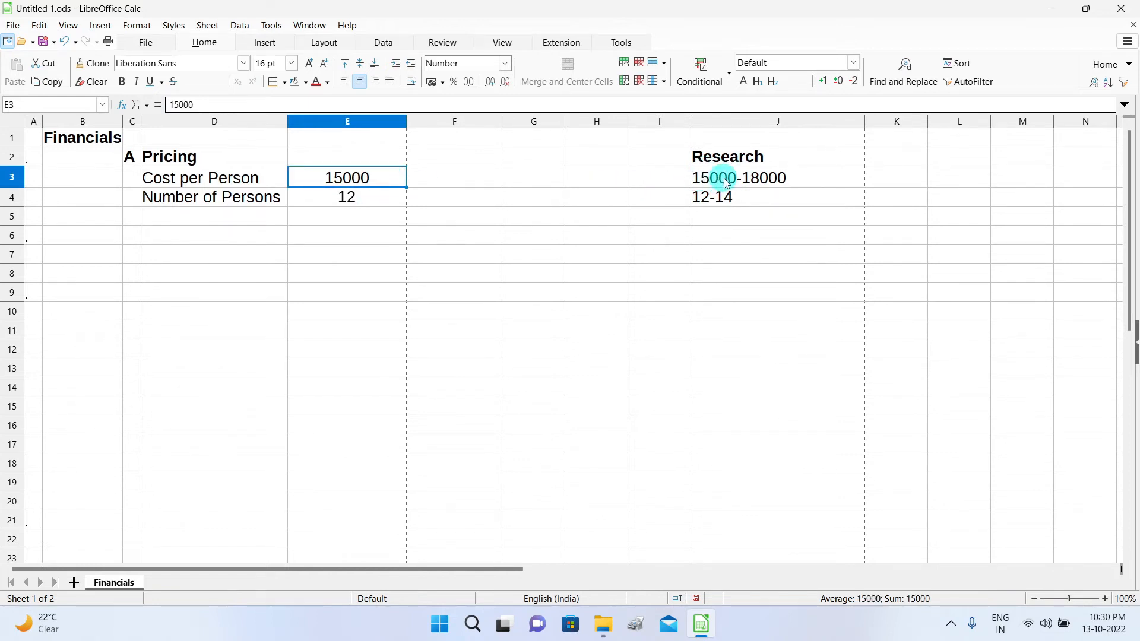
{"action": "left_click", "coordinate": [364, 198]}
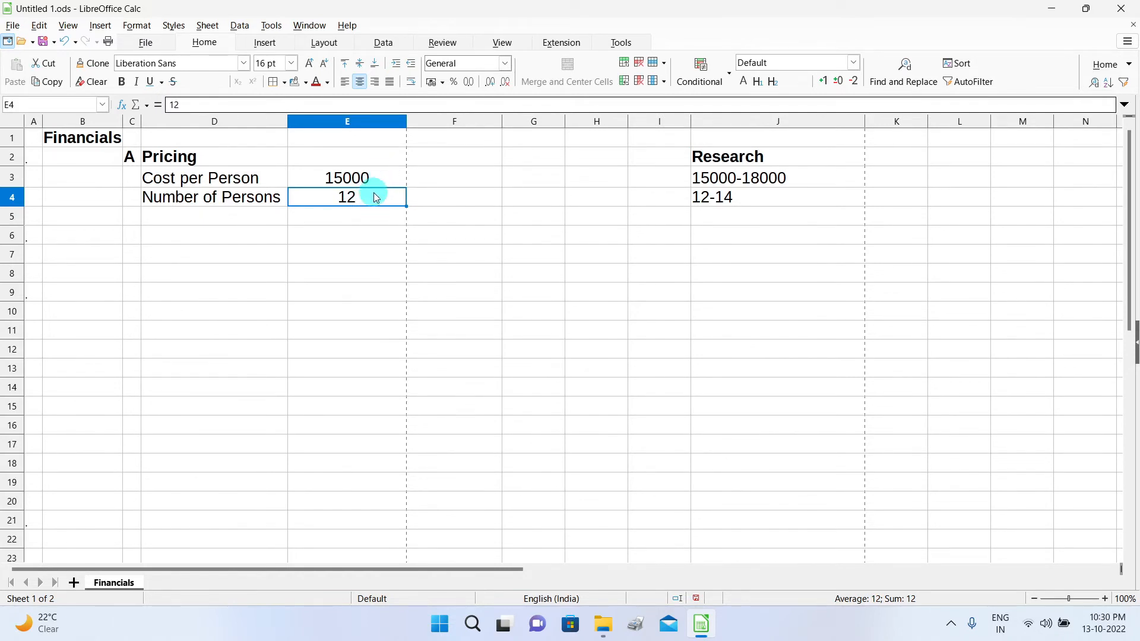
Add section "B" in C6 with the heading "Revenue" in D6 and the label "Gross Revenue" in D7.
{"action": "left_click", "coordinate": [132, 236]}
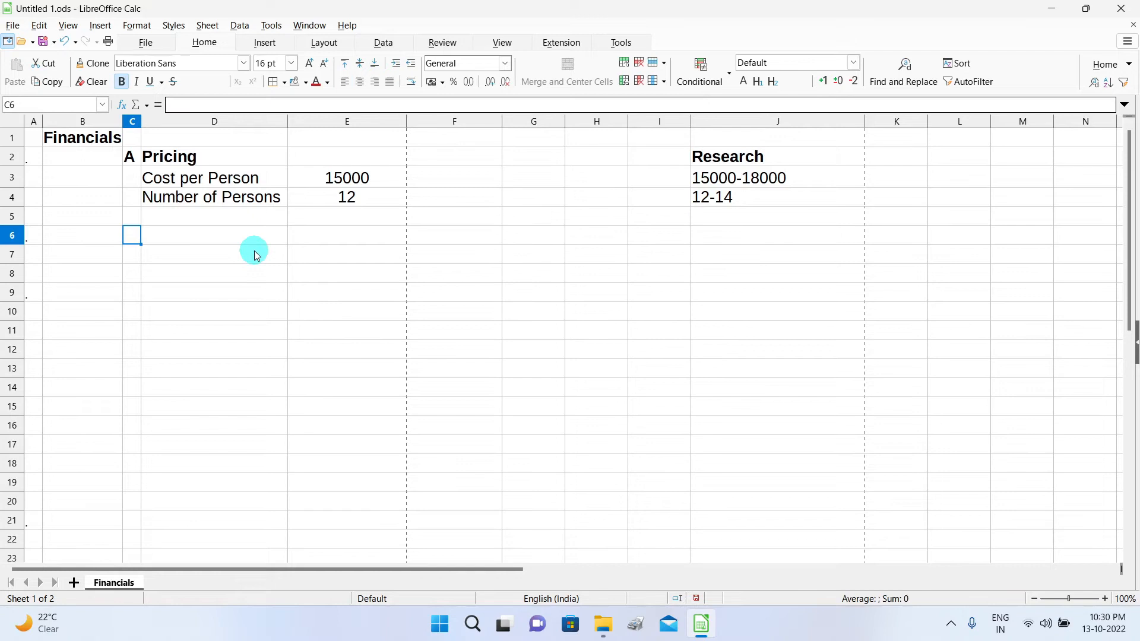
{"action": "type", "text": "B"}
{"action": "left_click", "coordinate": [235, 232]}
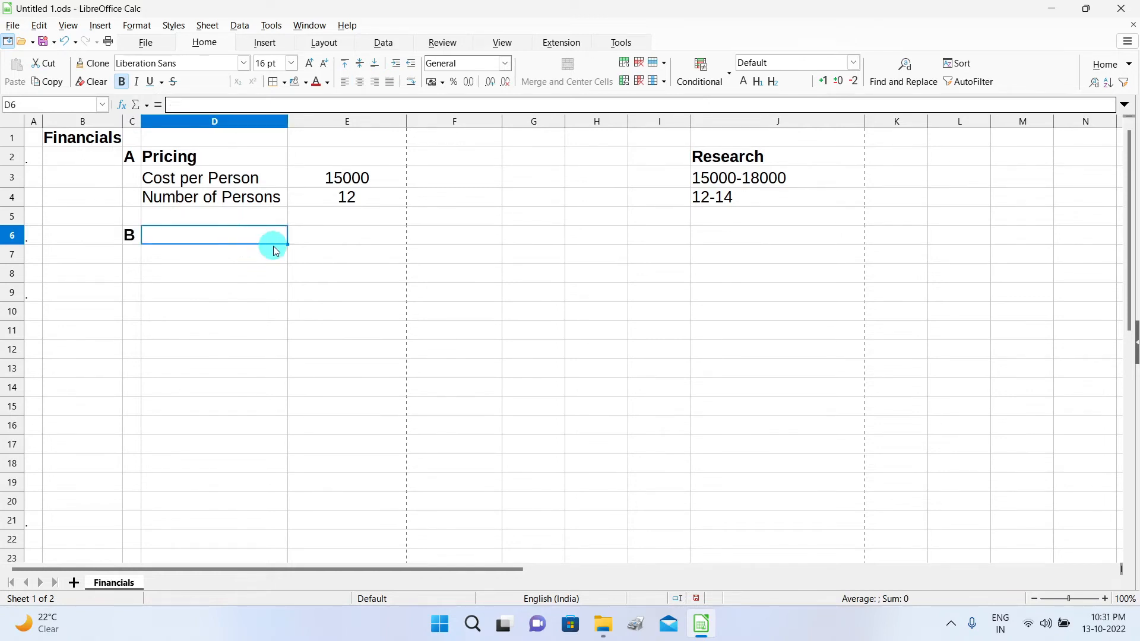
{"action": "type", "text": "Re"}
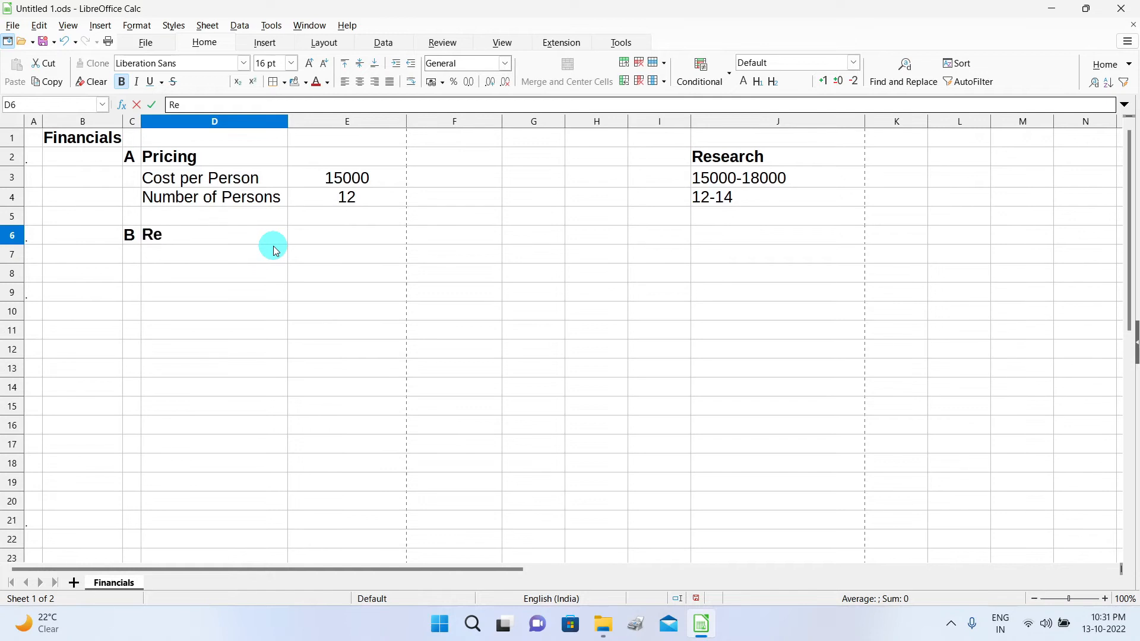
{"action": "type", "text": "venue"}
{"action": "left_click", "coordinate": [241, 253]}
{"action": "type", "text": "Gross"}
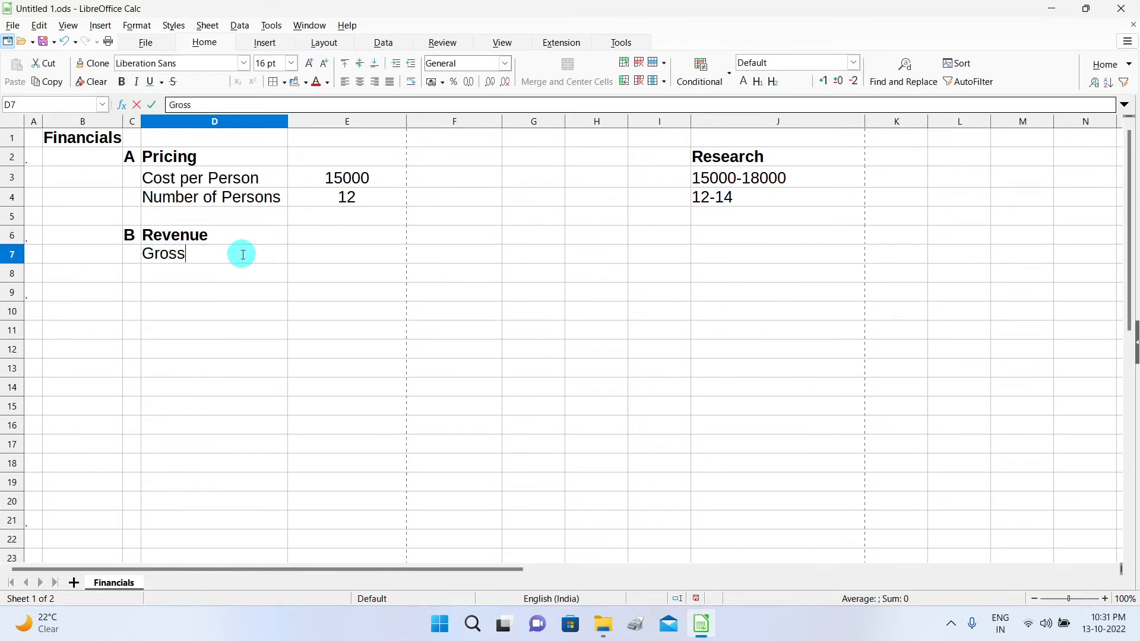
{"action": "type", "text": " Revenue"}
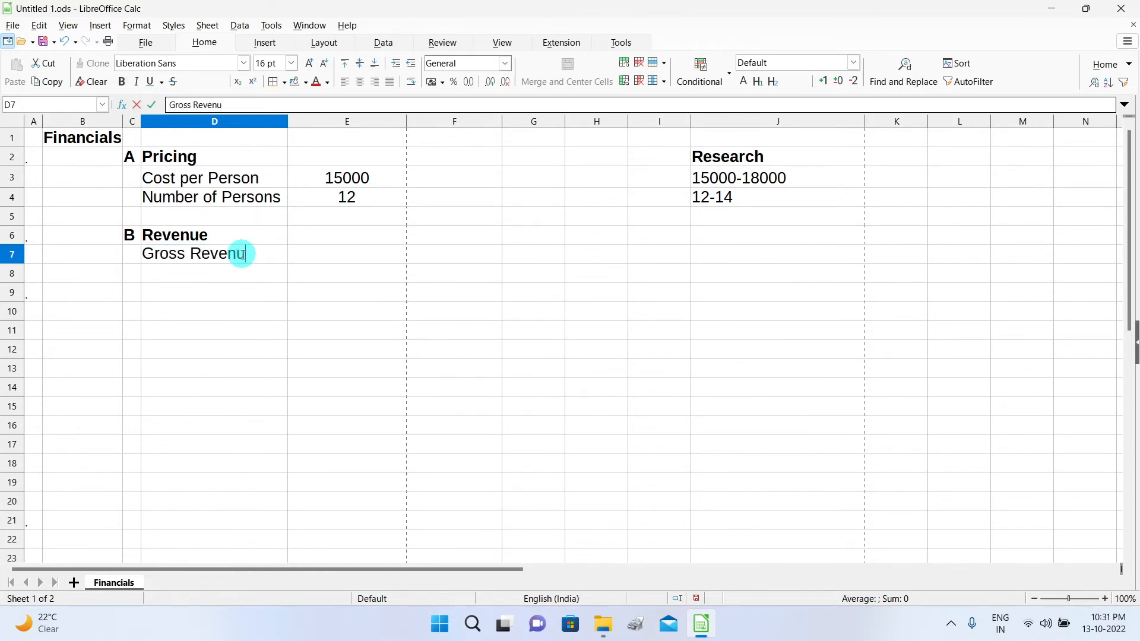
Calculate the gross revenue in E7 with the formula =E3*E4 and give the cell a light yellow background.
{"action": "left_click", "coordinate": [335, 256]}
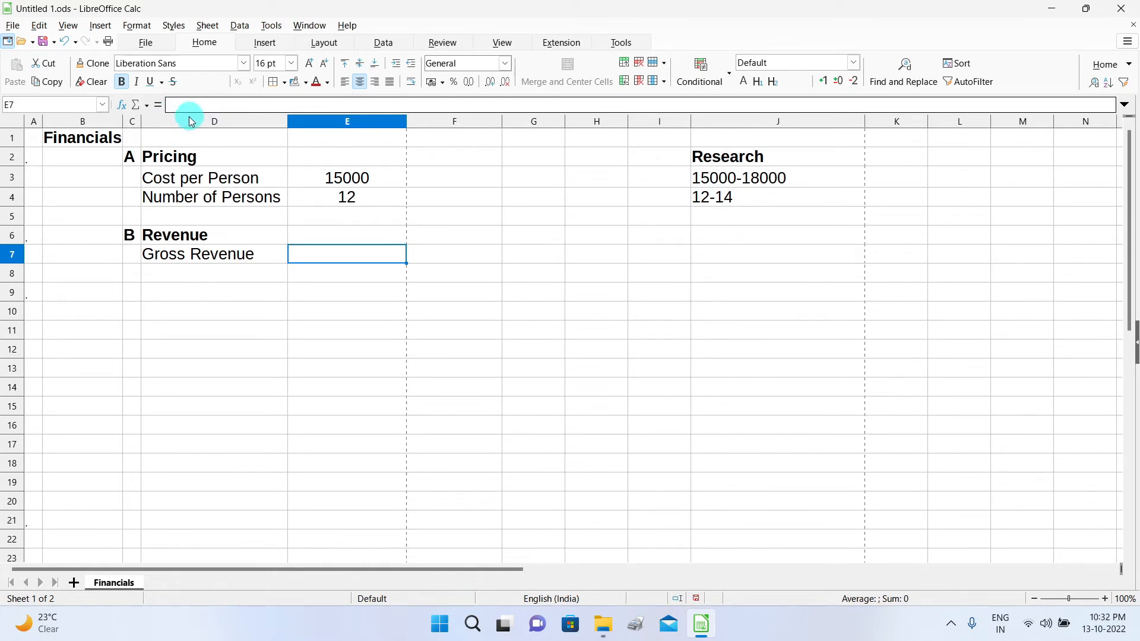
{"action": "left_click", "coordinate": [159, 106]}
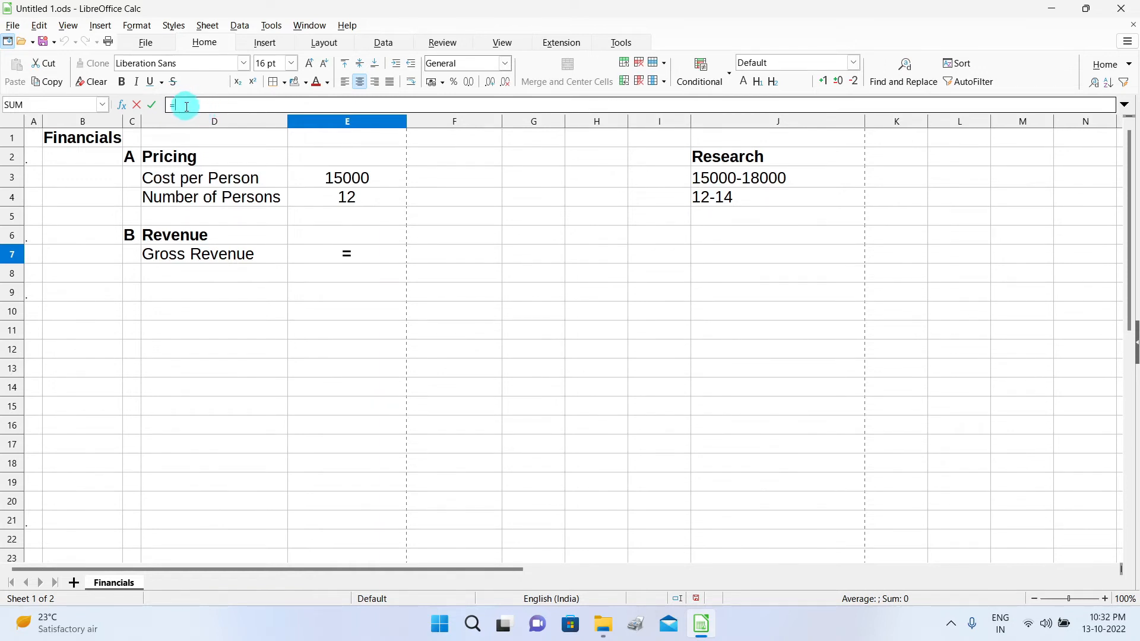
{"action": "left_click", "coordinate": [362, 179]}
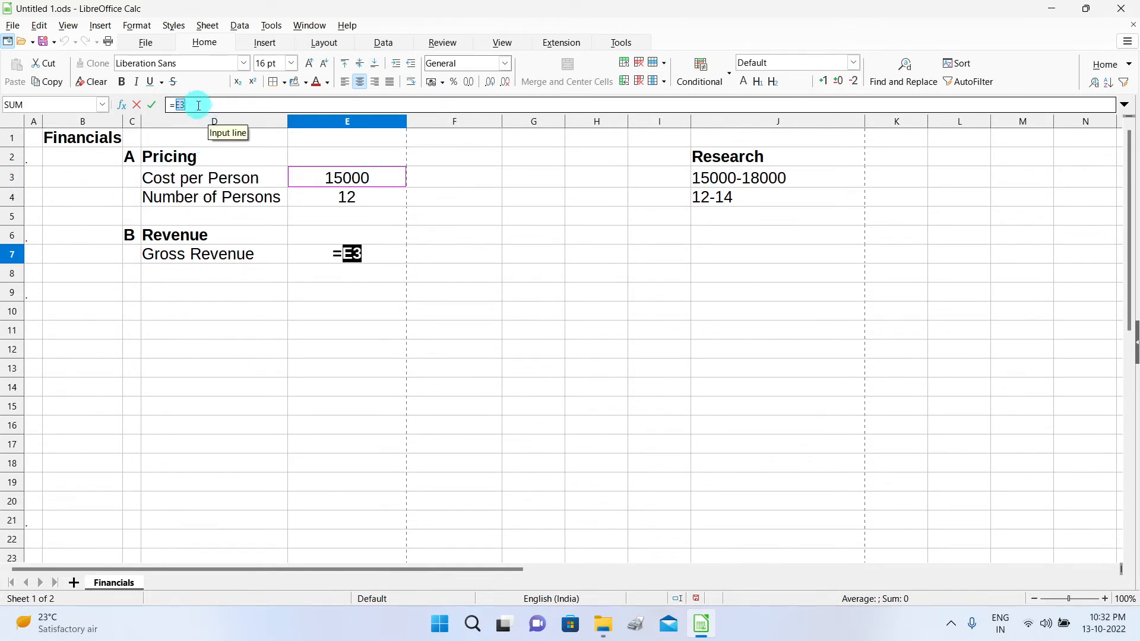
{"action": "type", "text": "*"}
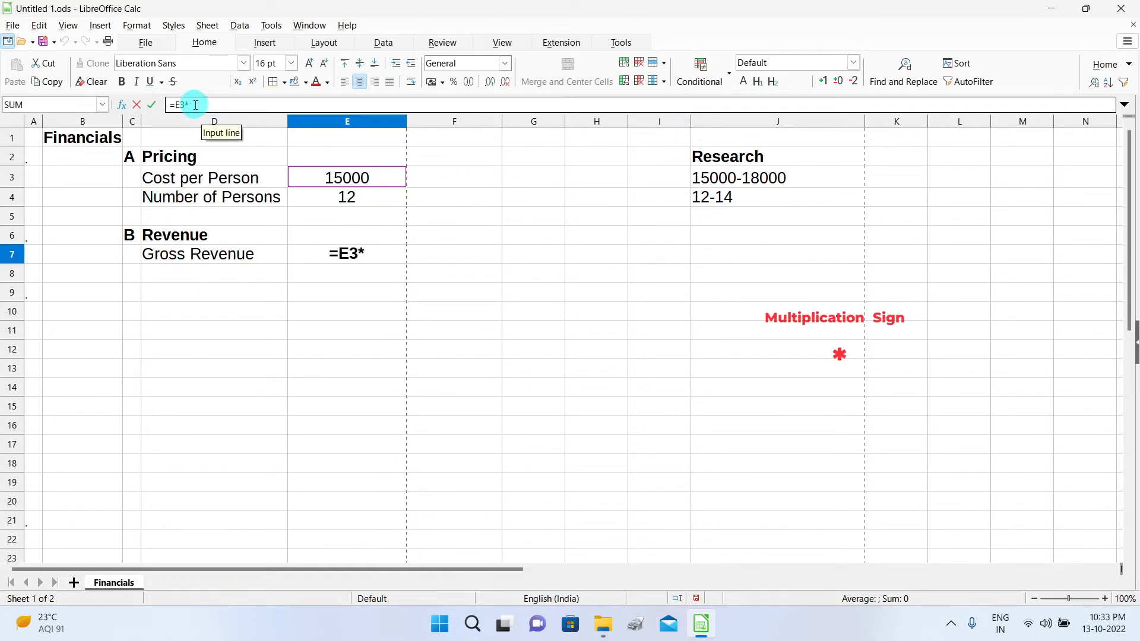
{"action": "left_click", "coordinate": [368, 201]}
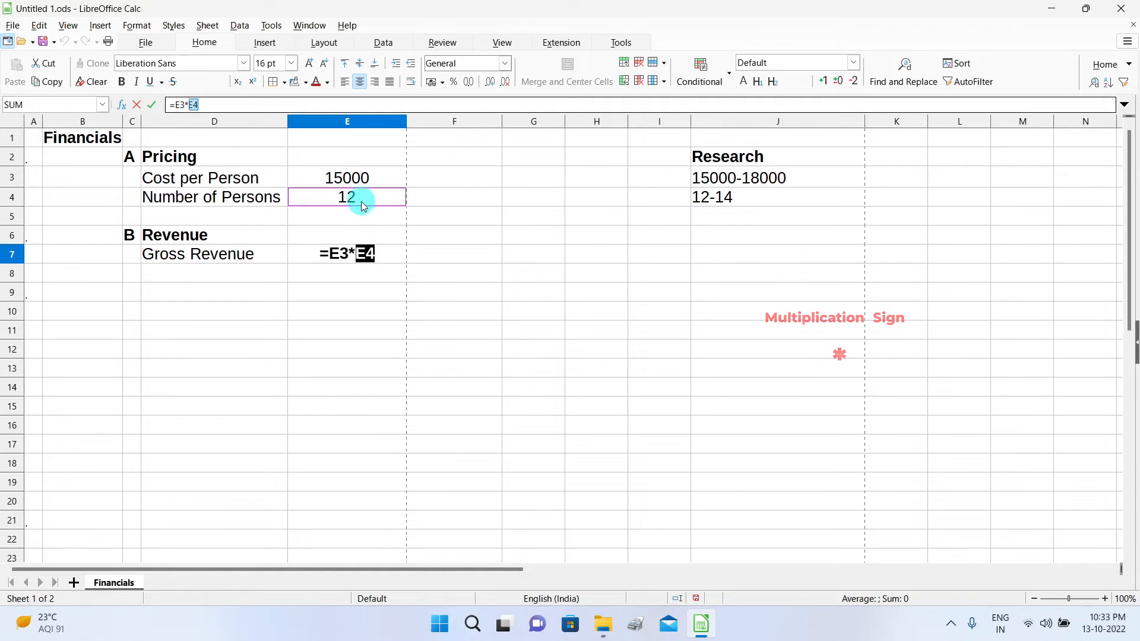
{"action": "left_click", "coordinate": [154, 106]}
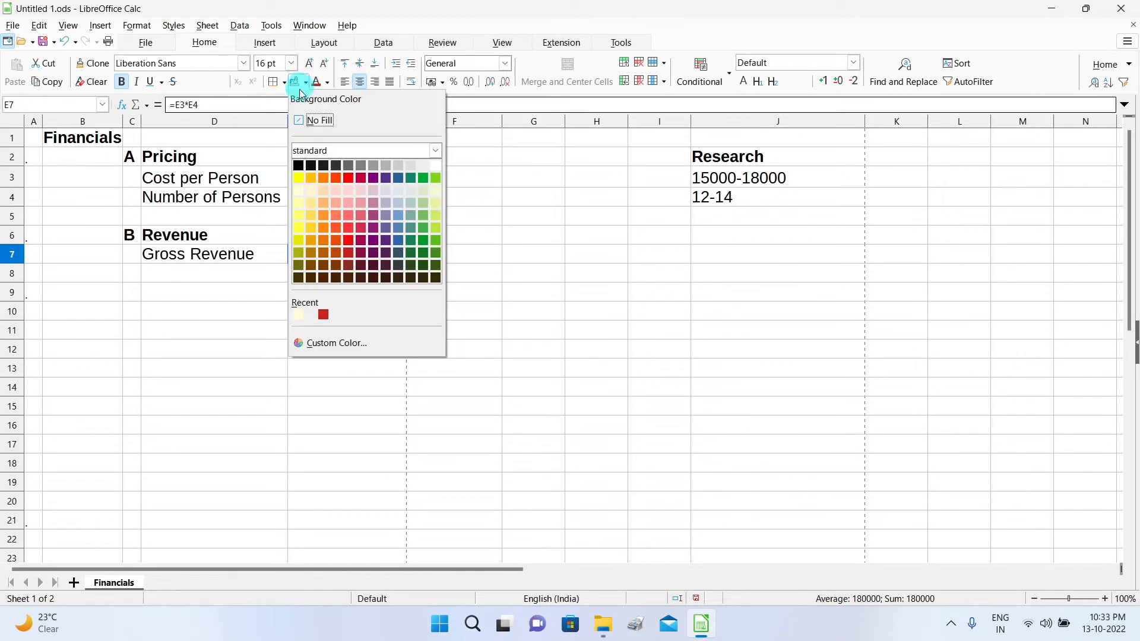
{"action": "left_click", "coordinate": [301, 191]}
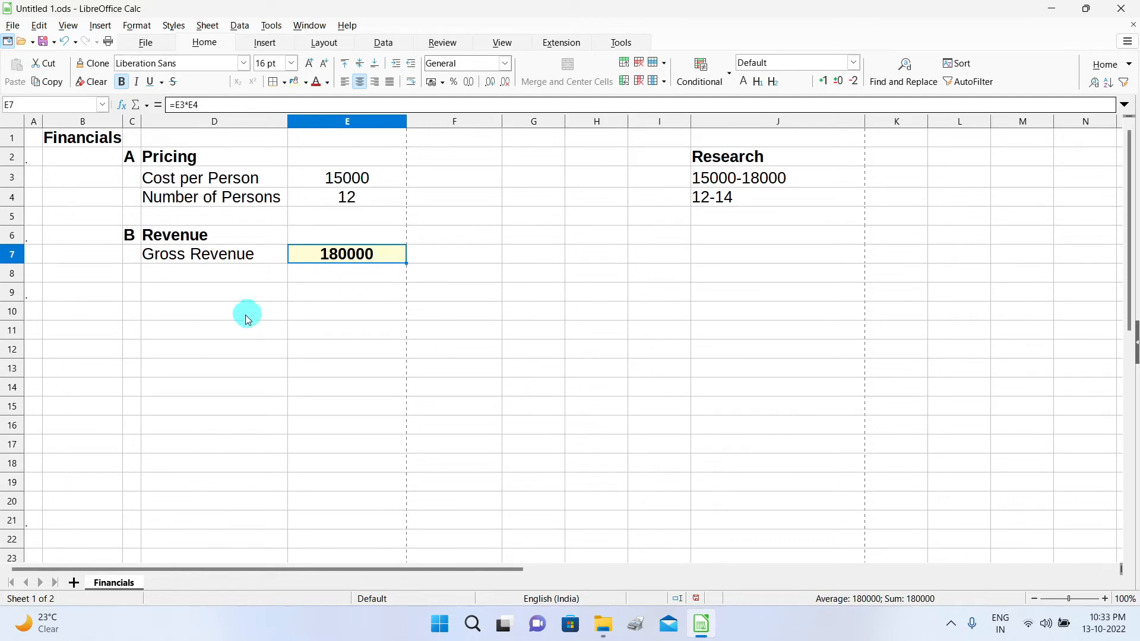
Add section "C" in C9 with the heading "Costs" in D9.
{"action": "left_click", "coordinate": [137, 294]}
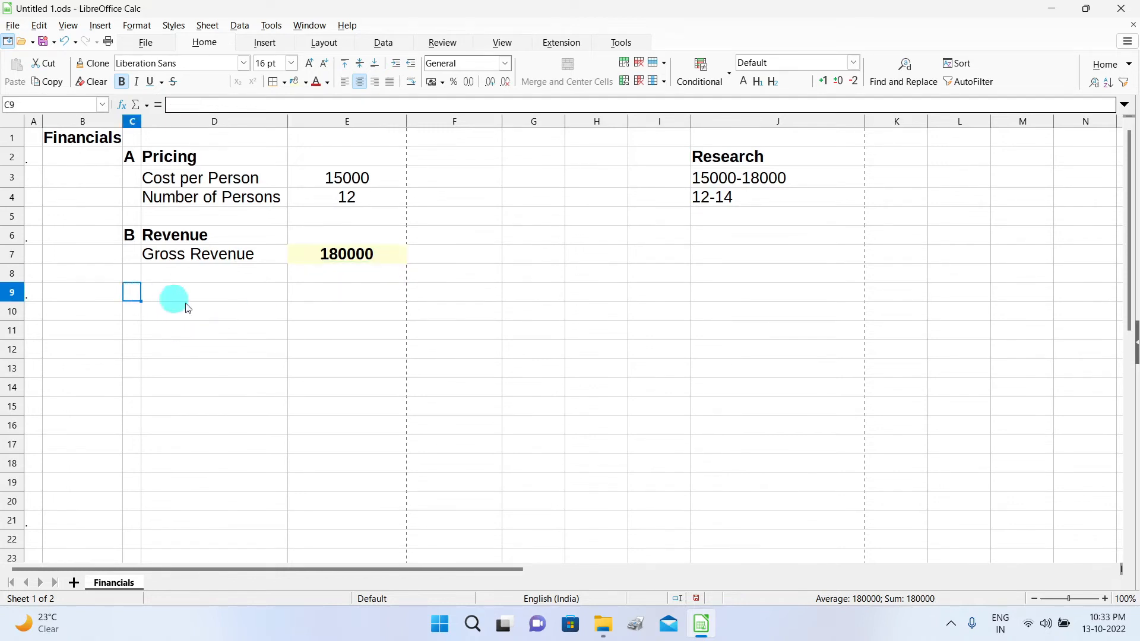
{"action": "type", "text": "C"}
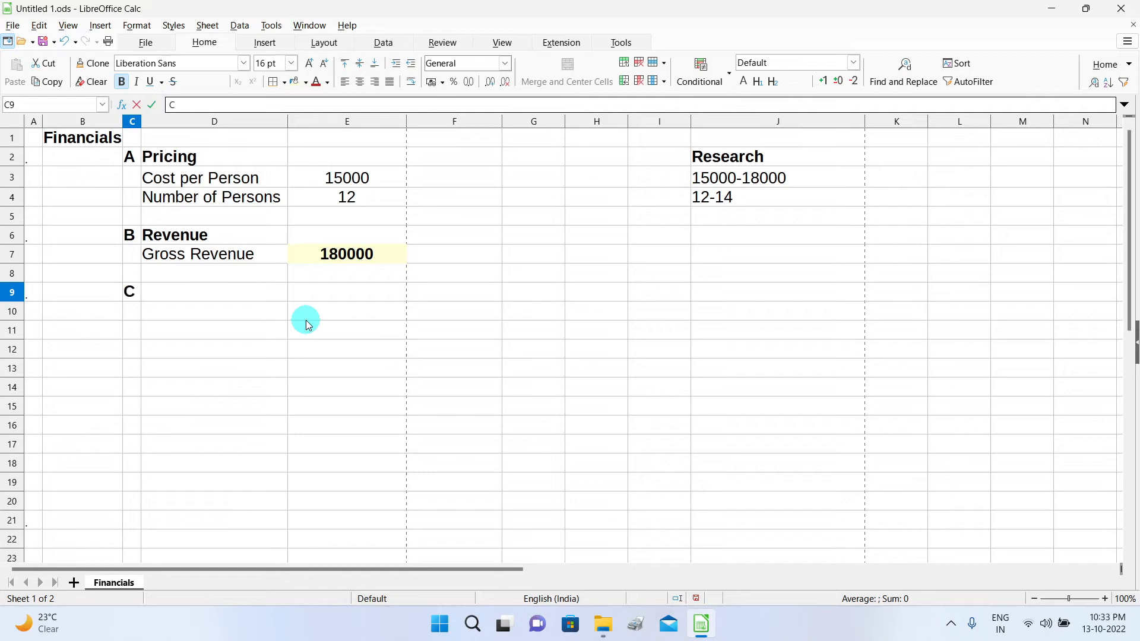
{"action": "left_click", "coordinate": [273, 291]}
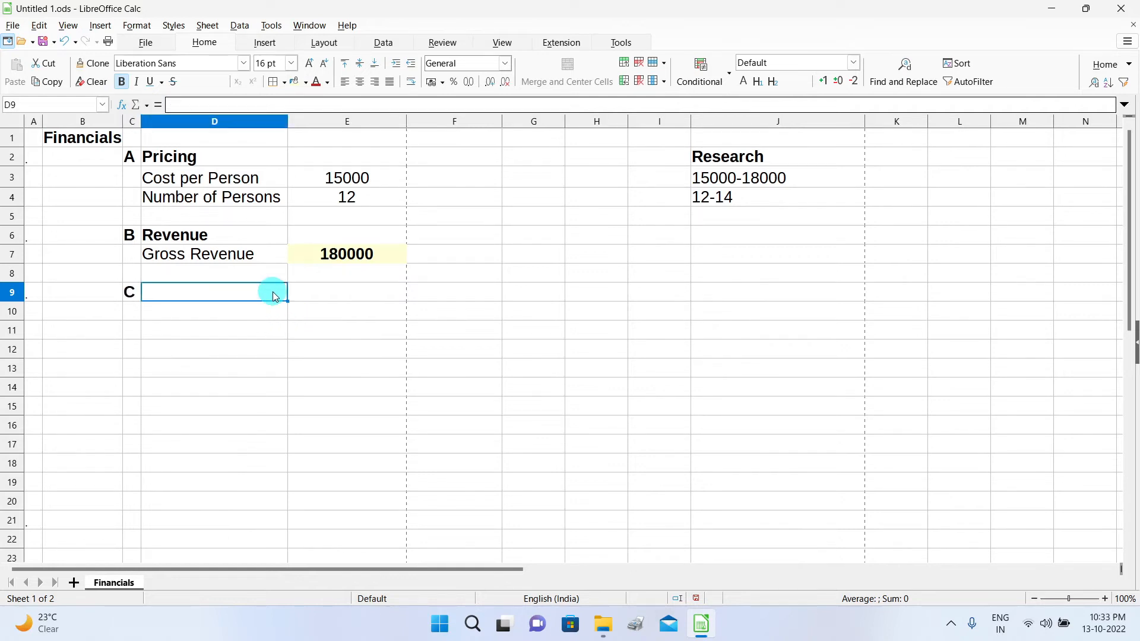
{"action": "type", "text": "Costs"}
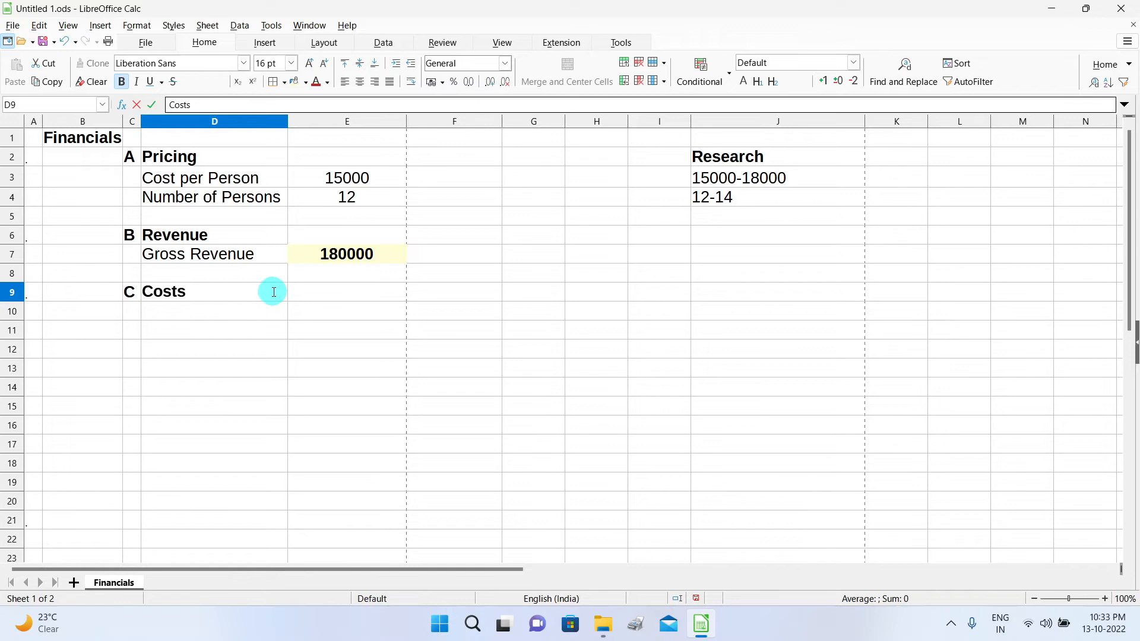
Enter the cost table headings "Cost Item" in D10, "Individual Costs" in E10 and "Group Costs" in F10.
{"action": "left_click", "coordinate": [163, 315]}
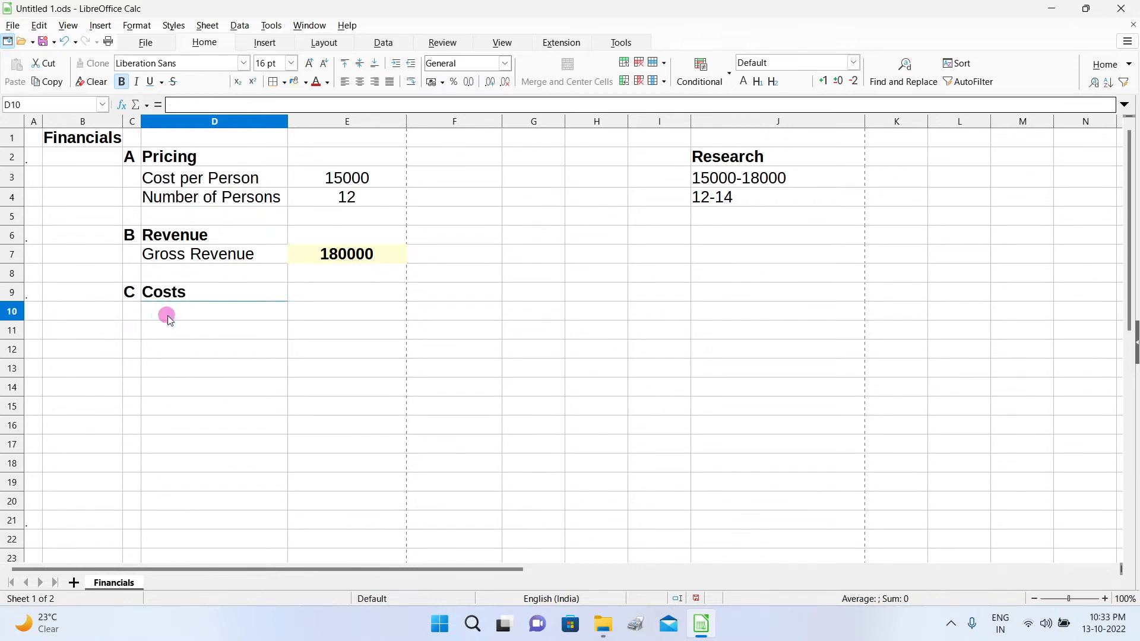
{"action": "type", "text": "Cost Item"}
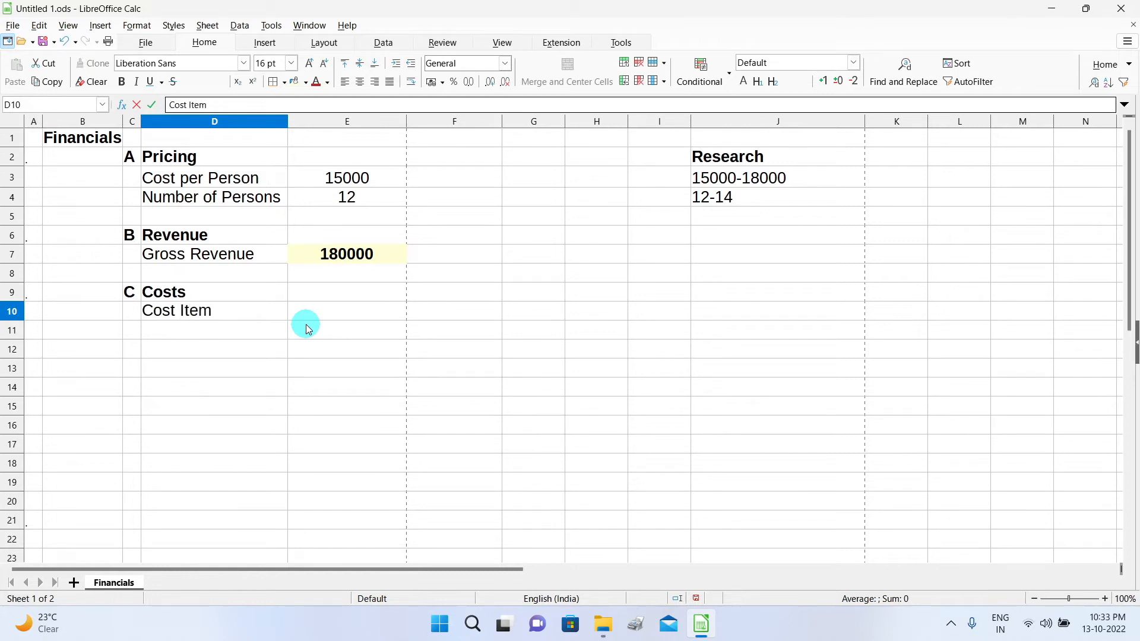
{"action": "left_click", "coordinate": [335, 307]}
{"action": "type", "text": "In"}
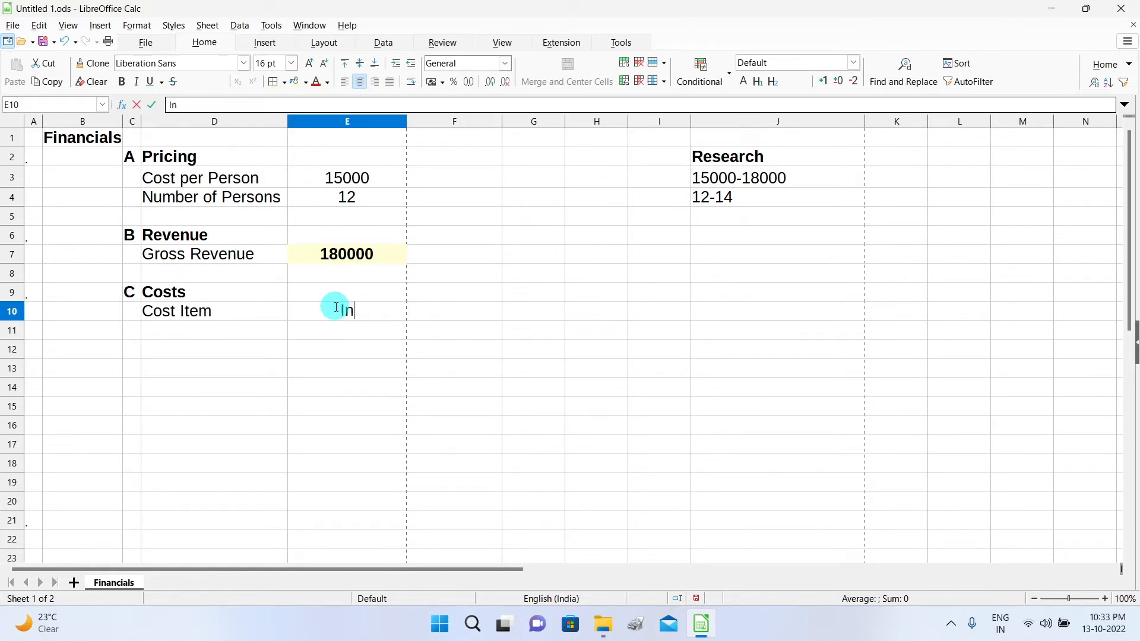
{"action": "type", "text": "dividual Costs"}
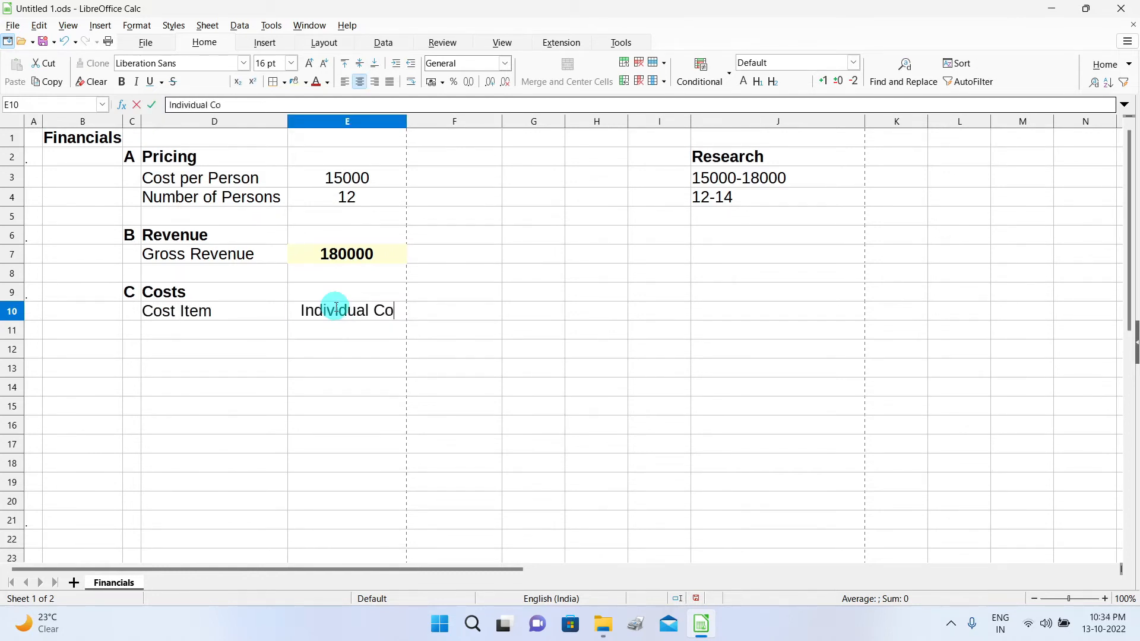
{"action": "left_click", "coordinate": [445, 312]}
{"action": "type", "text": "Grou"}
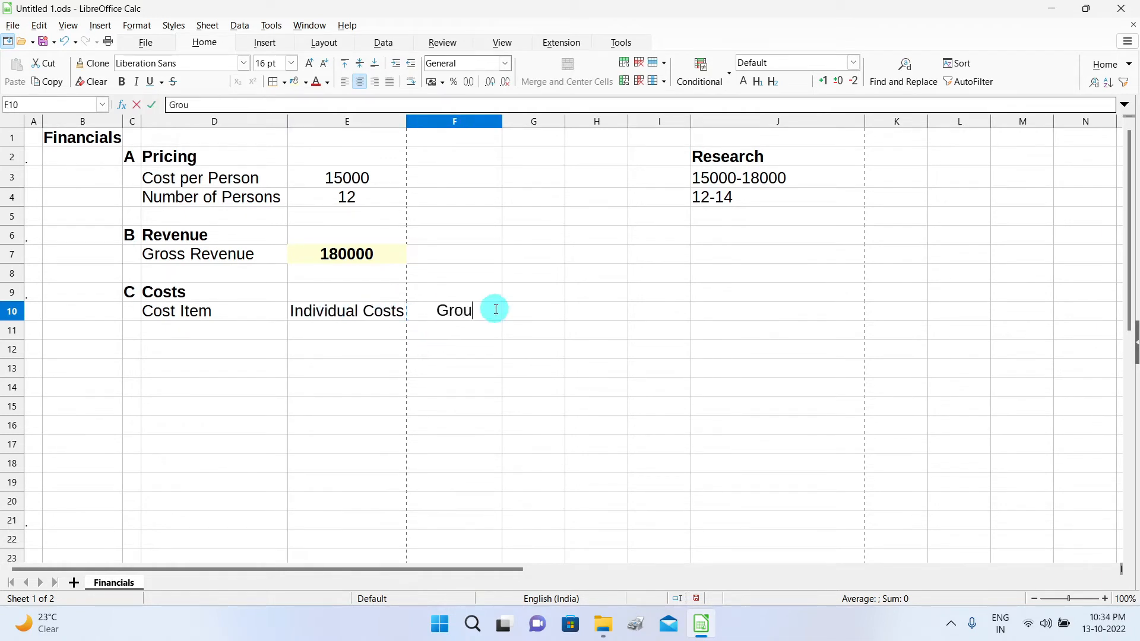
{"action": "type", "text": "p Costs"}
List the cost items "Transportation" in D11, "Train" in D12 and "Bus" in D13.
{"action": "left_click", "coordinate": [249, 335]}
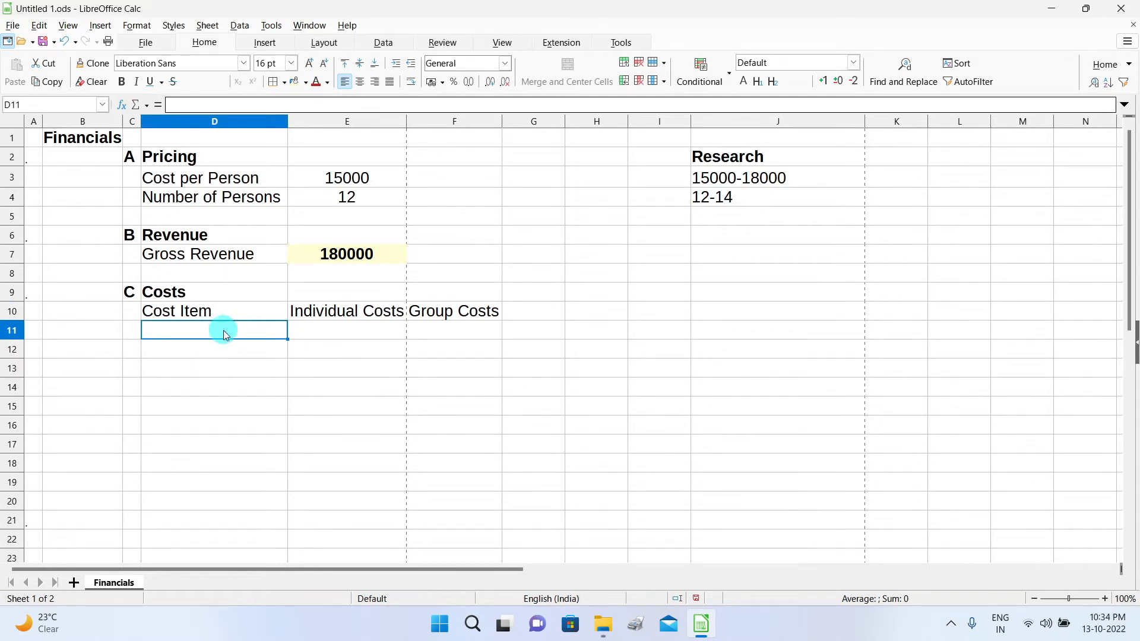
{"action": "type", "text": "Tr"}
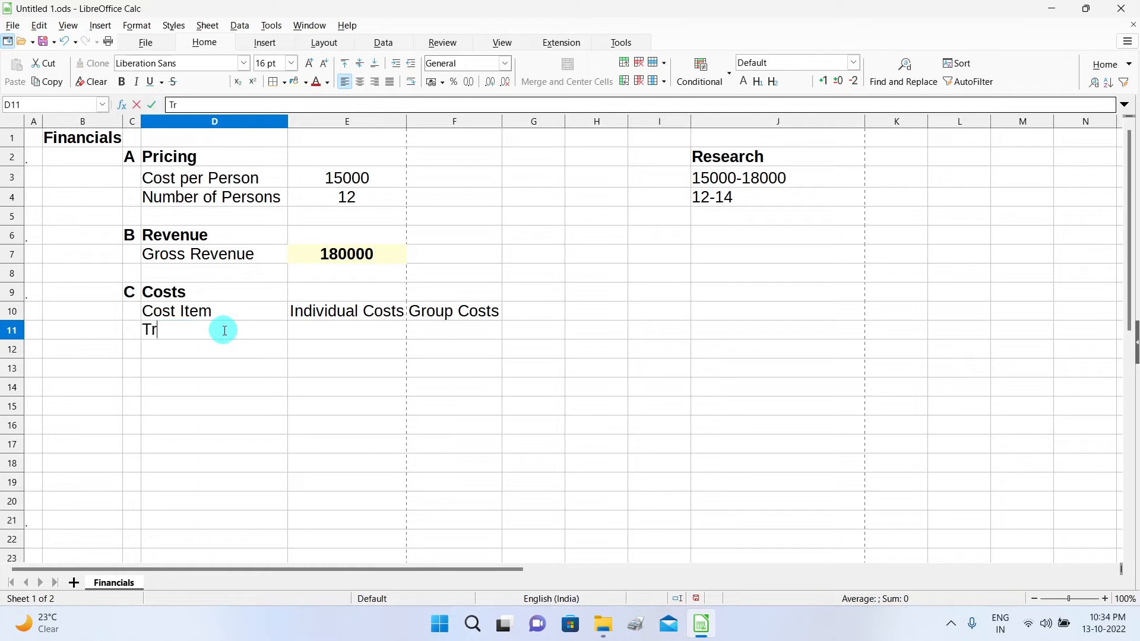
{"action": "type", "text": "ansportation"}
{"action": "key", "text": "Return"}
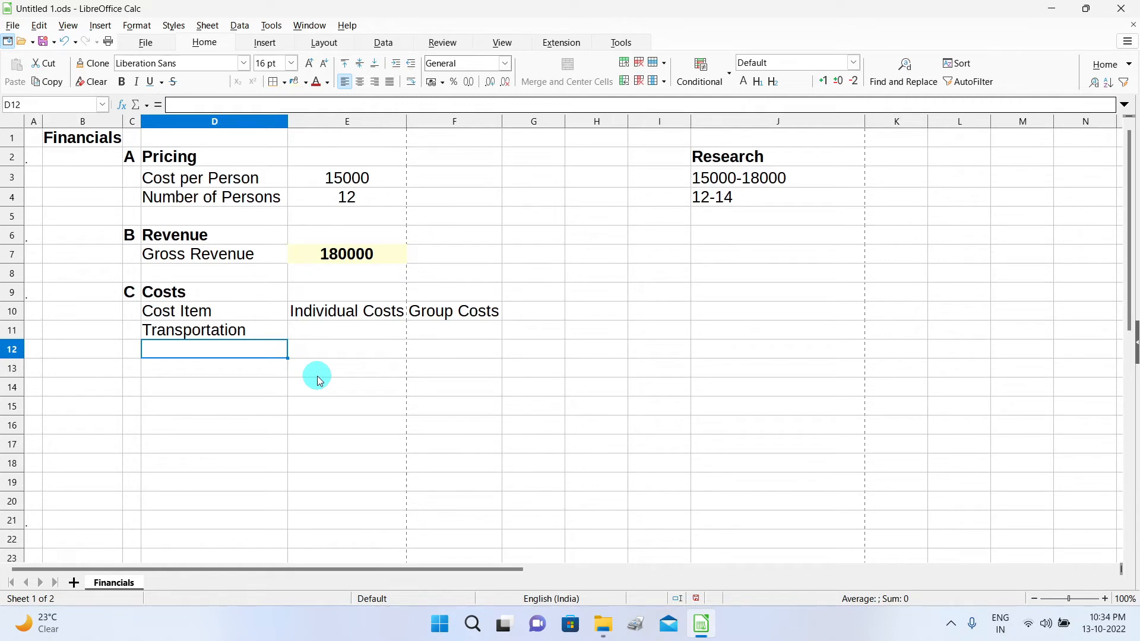
{"action": "type", "text": "Train"}
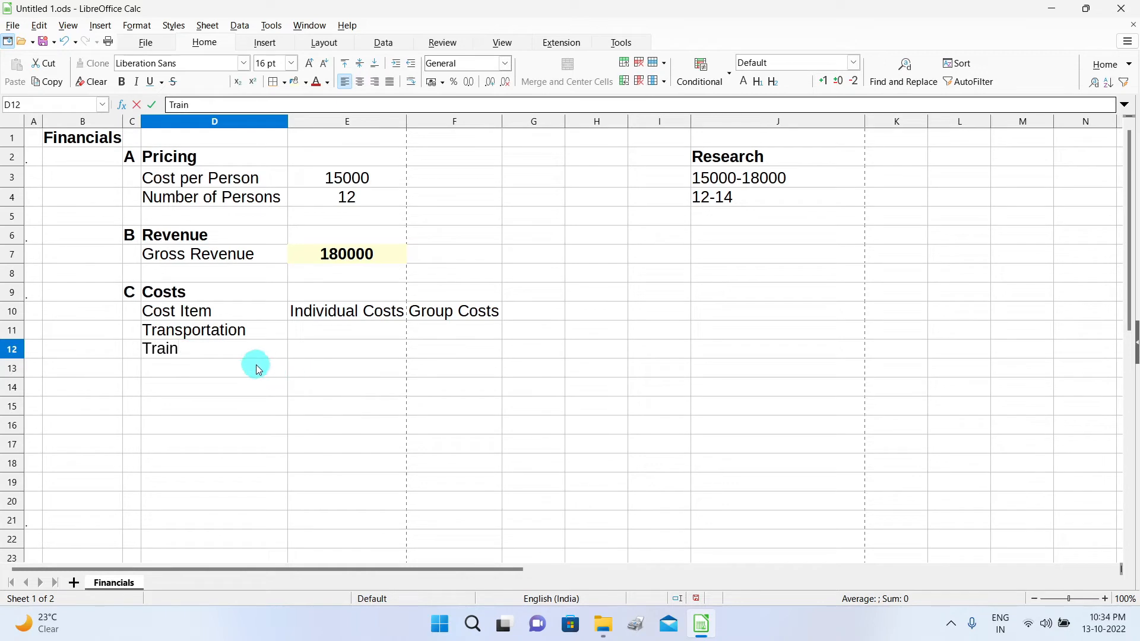
{"action": "left_click", "coordinate": [231, 371]}
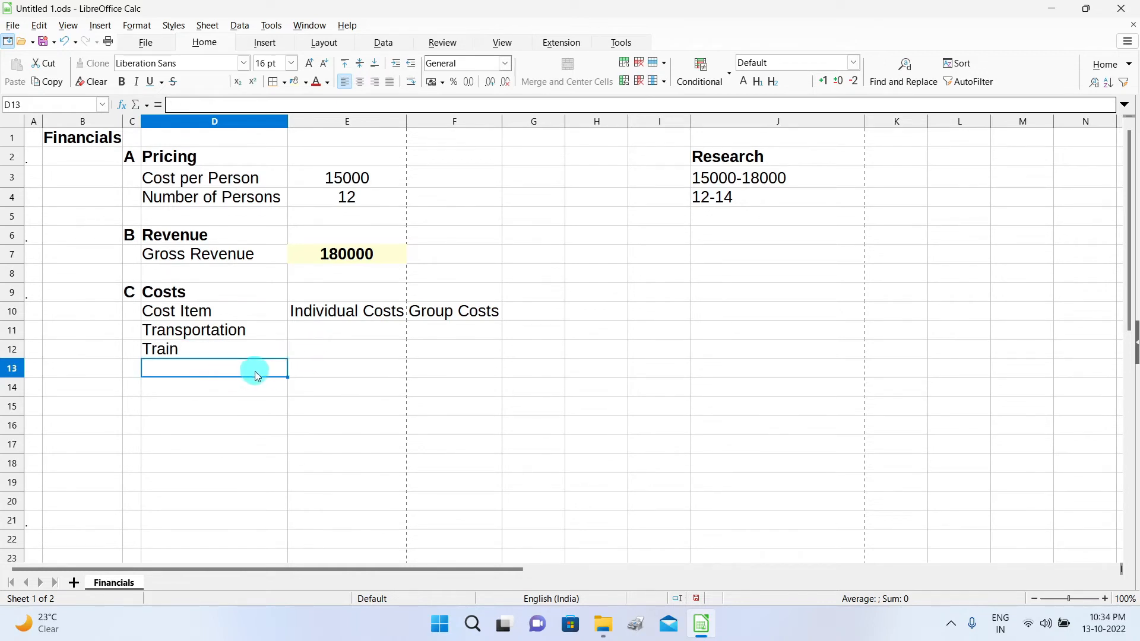
{"action": "type", "text": "Bus"}
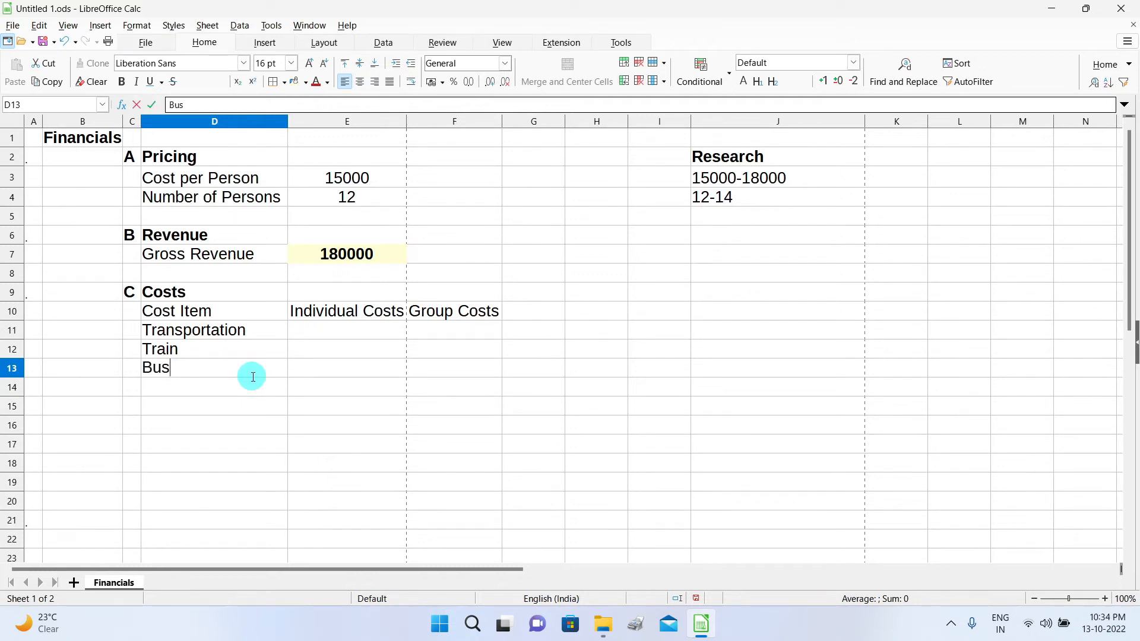
Enter individual costs of 3000 for Train in E12 and 700 for Bus in E13.
{"action": "left_click", "coordinate": [348, 352]}
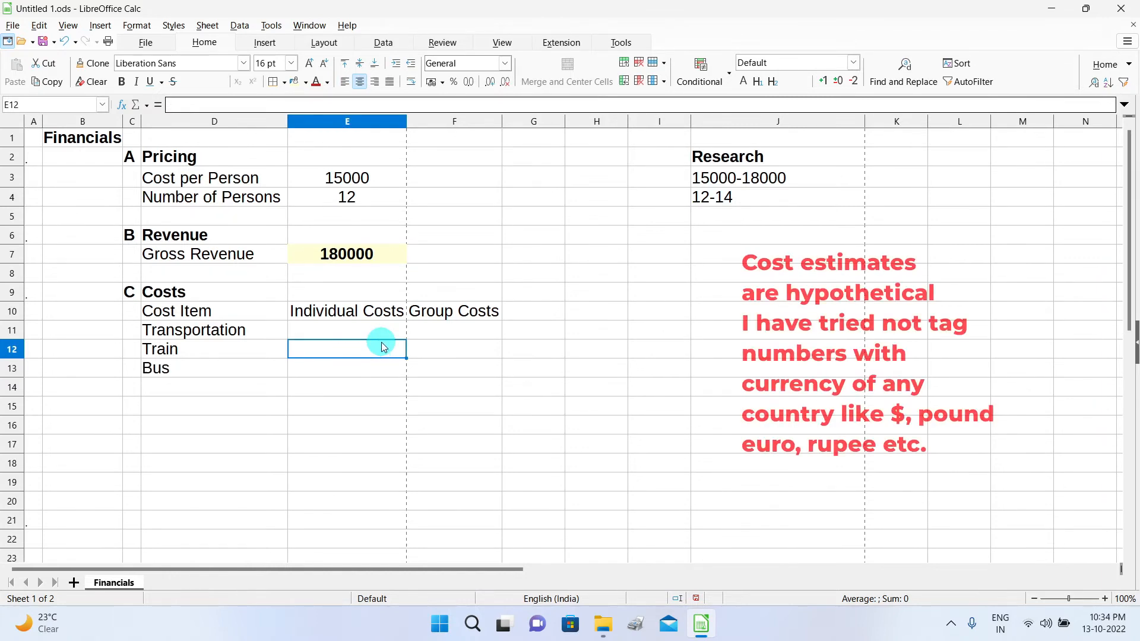
{"action": "type", "text": "300"}
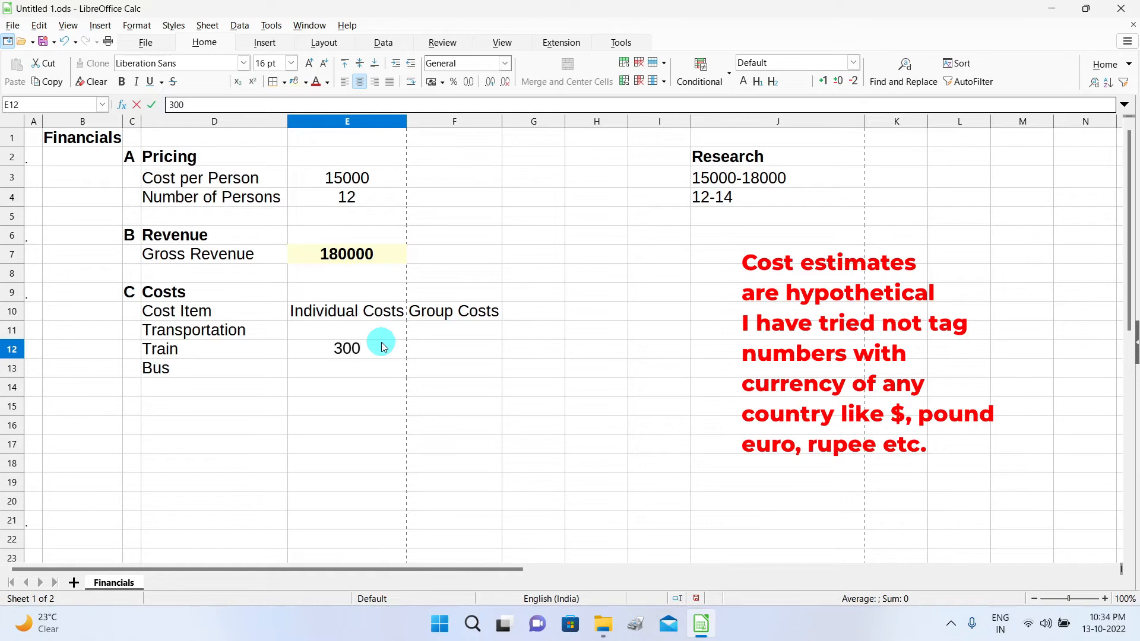
{"action": "type", "text": "0"}
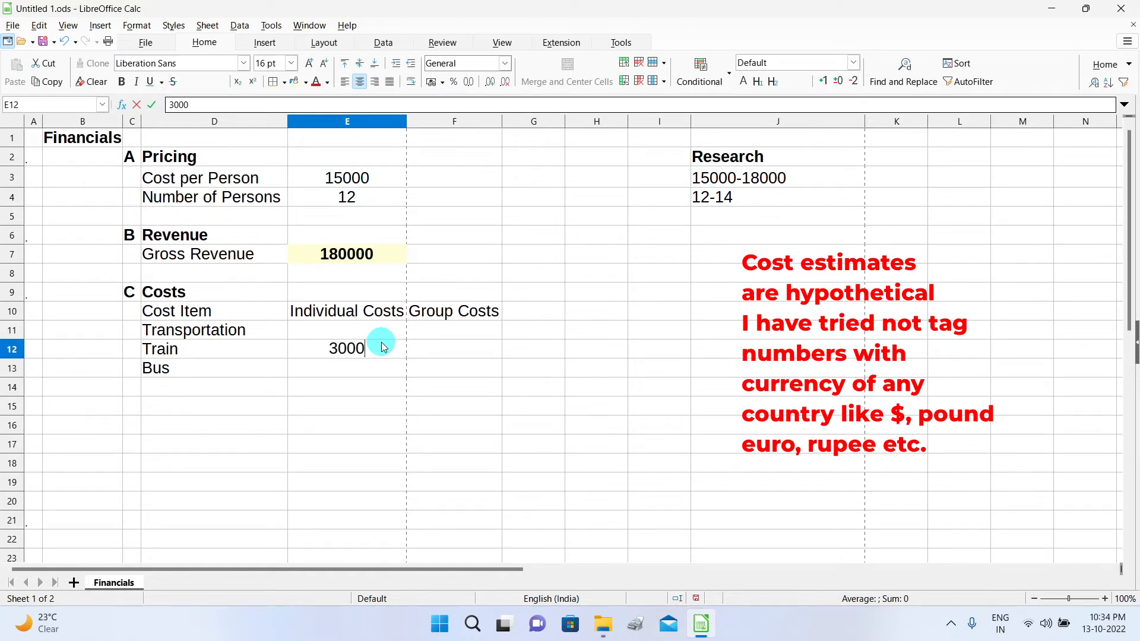
{"action": "left_click", "coordinate": [366, 372]}
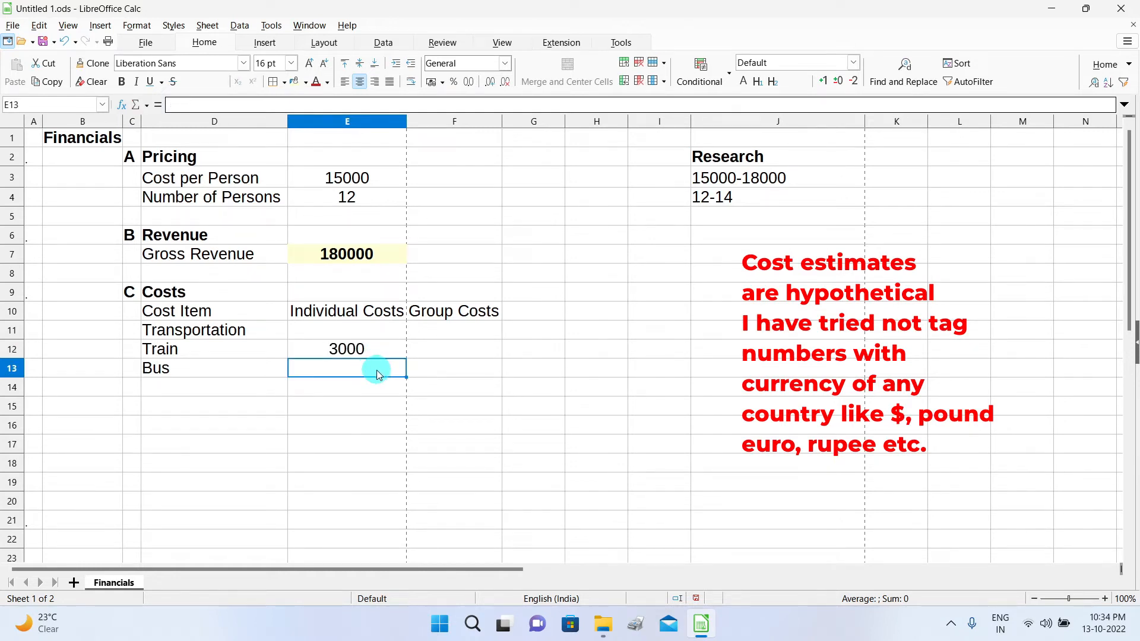
{"action": "type", "text": "700"}
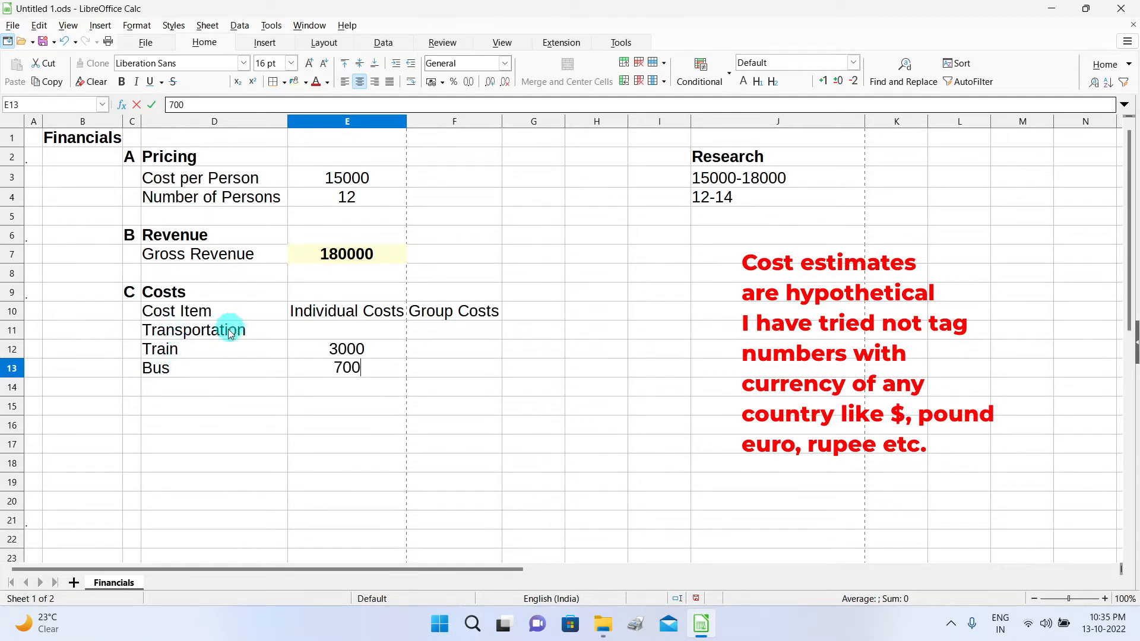
Indent the Train and Bus labels in D12 and D13 one level under Transportation.
{"action": "left_click", "coordinate": [182, 353]}
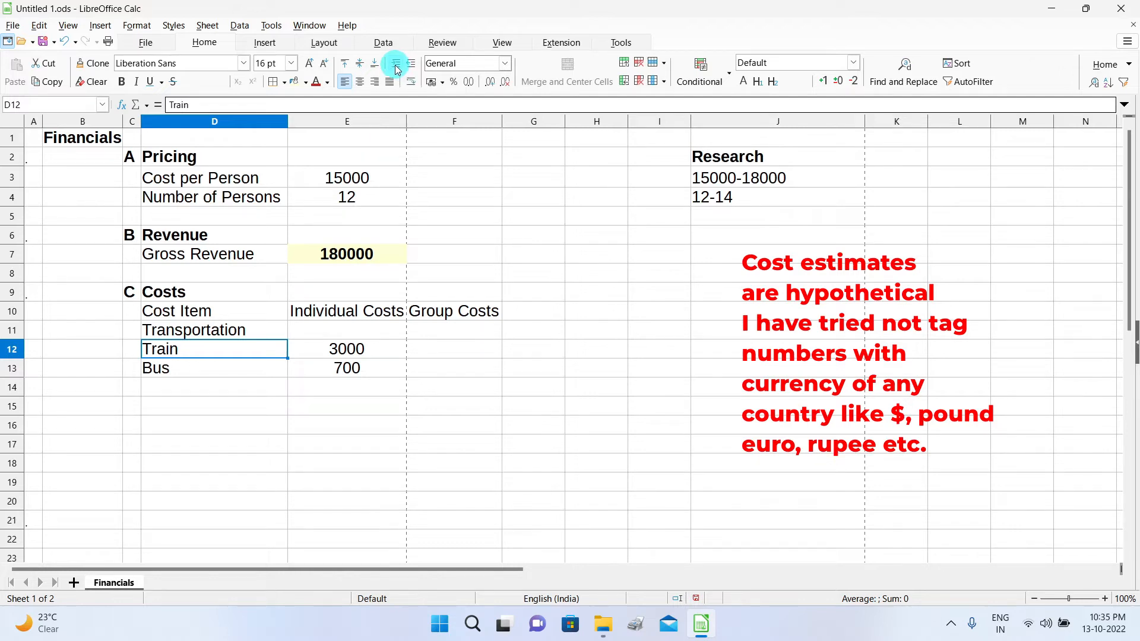
{"action": "left_click", "coordinate": [396, 64]}
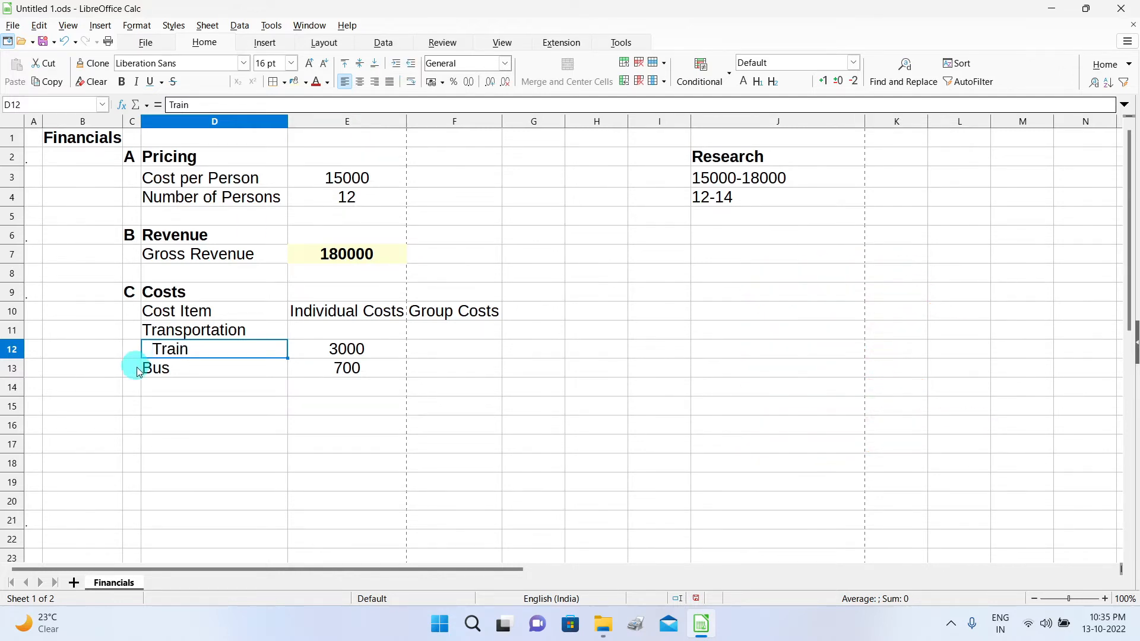
{"action": "left_click", "coordinate": [171, 373]}
{"action": "left_click", "coordinate": [396, 64]}
Add the cost item "Boarding" in D14 with an individual cost of 2000 in E14.
{"action": "key", "text": "Down"}
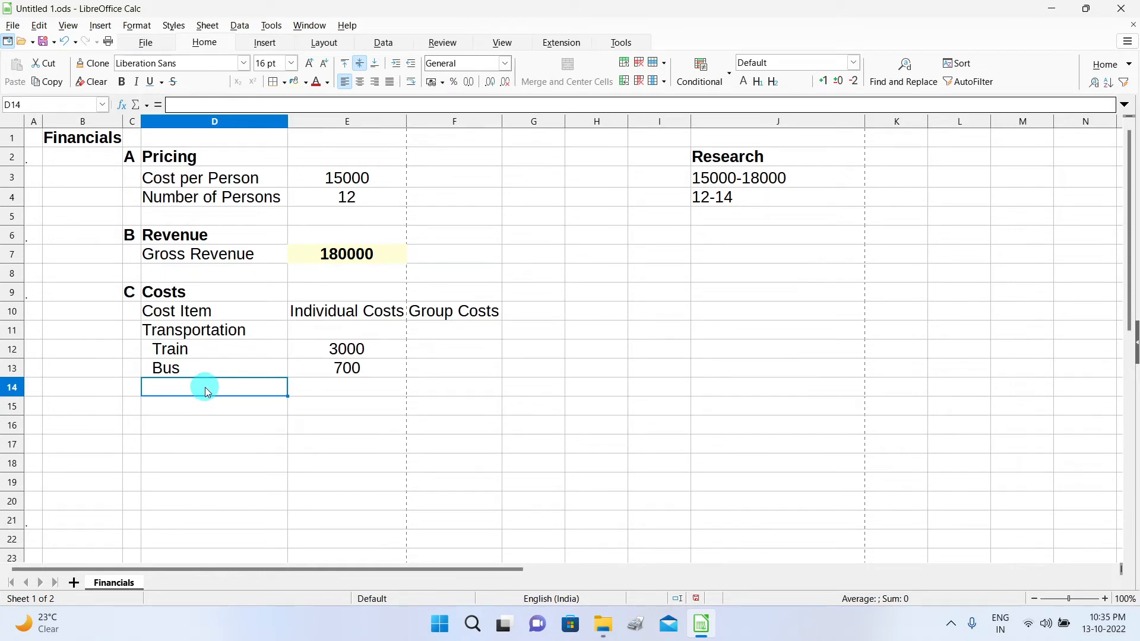
{"action": "type", "text": "Boarding"}
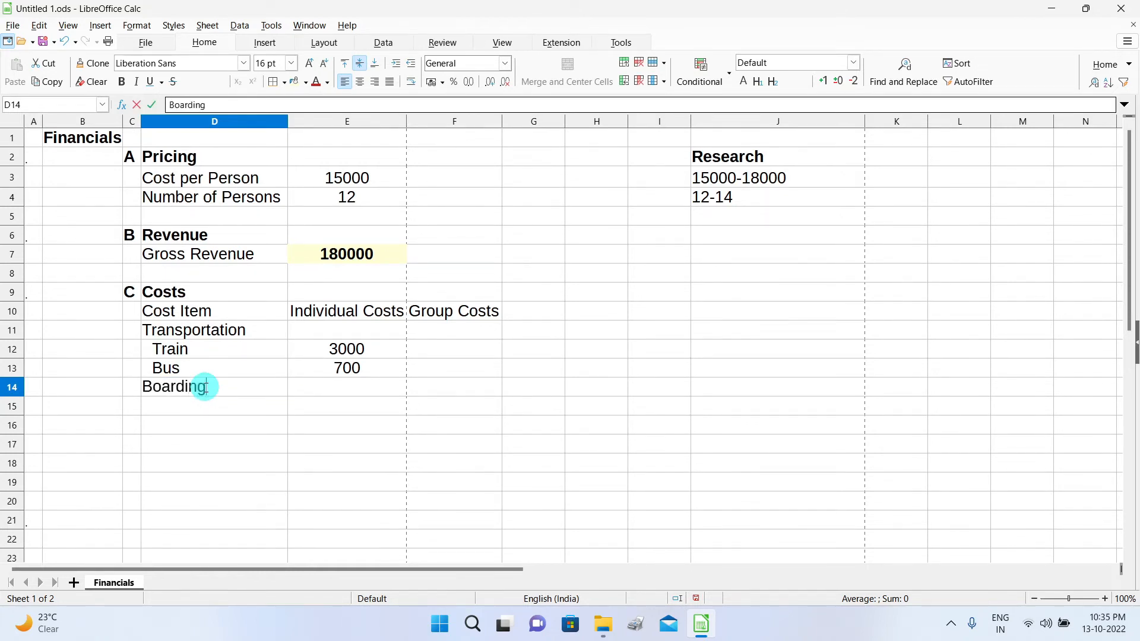
{"action": "left_click", "coordinate": [340, 390]}
{"action": "type", "text": "2"}
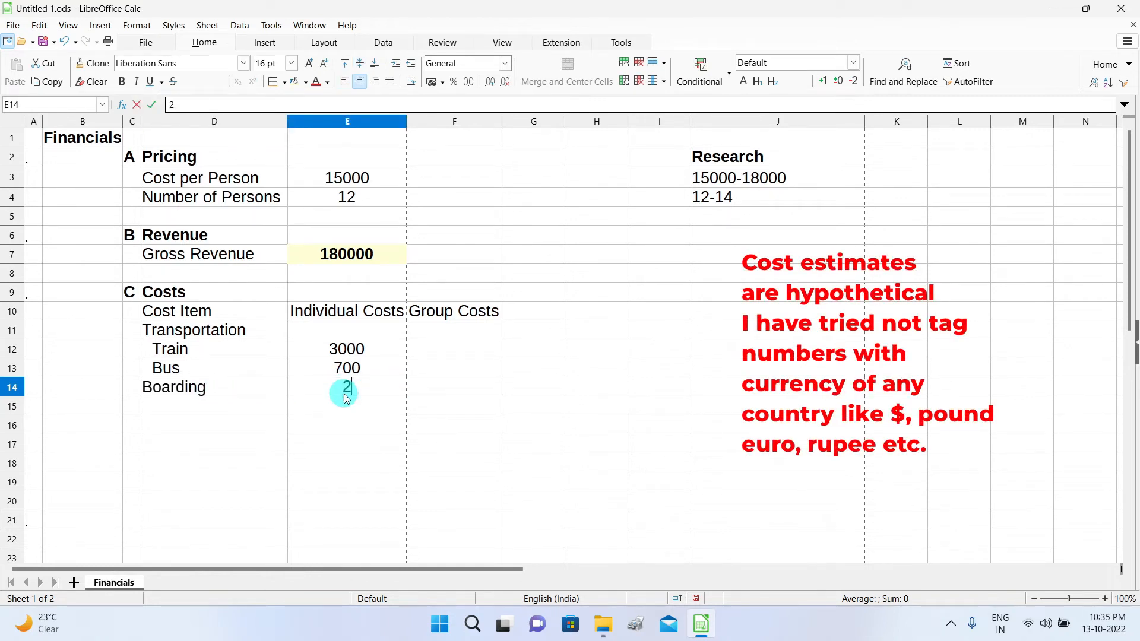
{"action": "type", "text": "000"}
Add the cost item "Lodging" in D15 with an individual cost of 3000 in E15.
{"action": "left_click", "coordinate": [265, 411]}
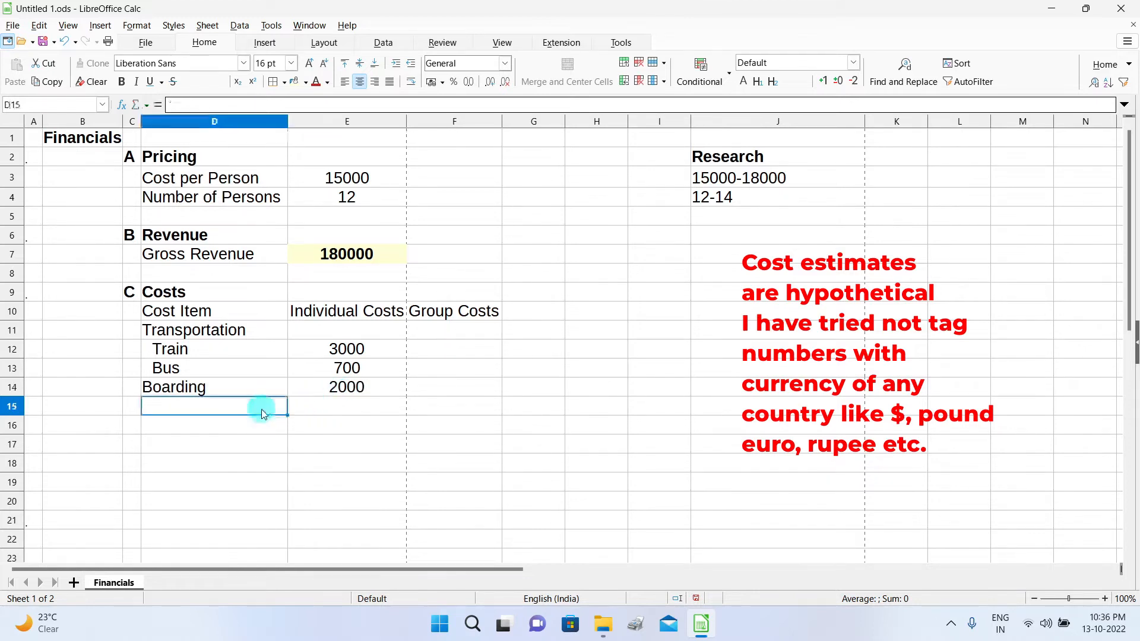
{"action": "type", "text": "Lodging"}
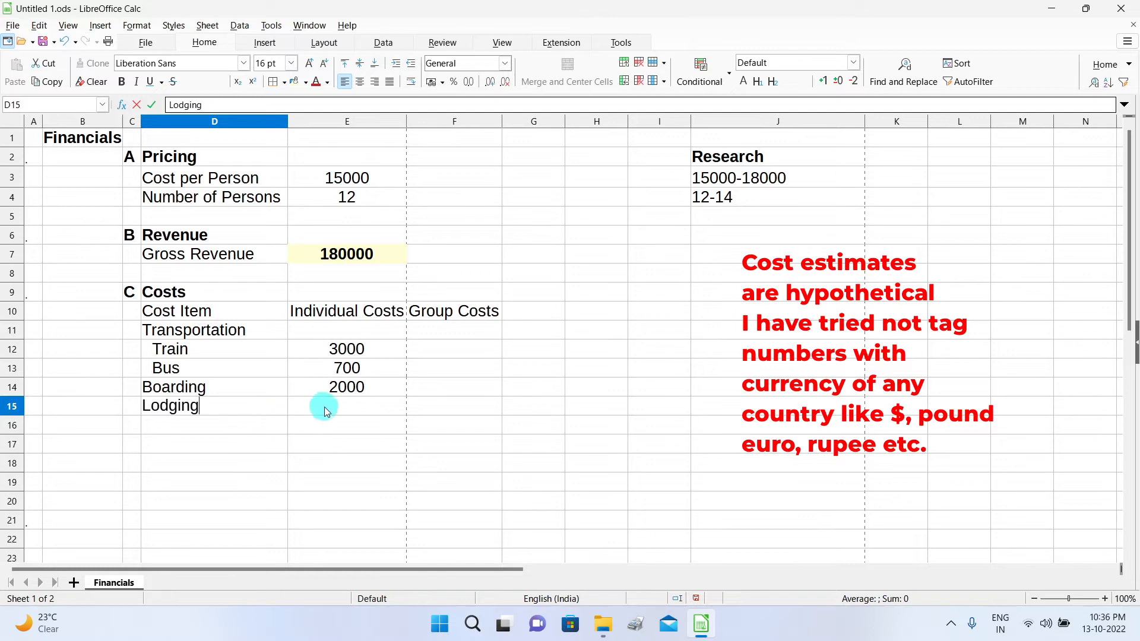
{"action": "left_click", "coordinate": [364, 410]}
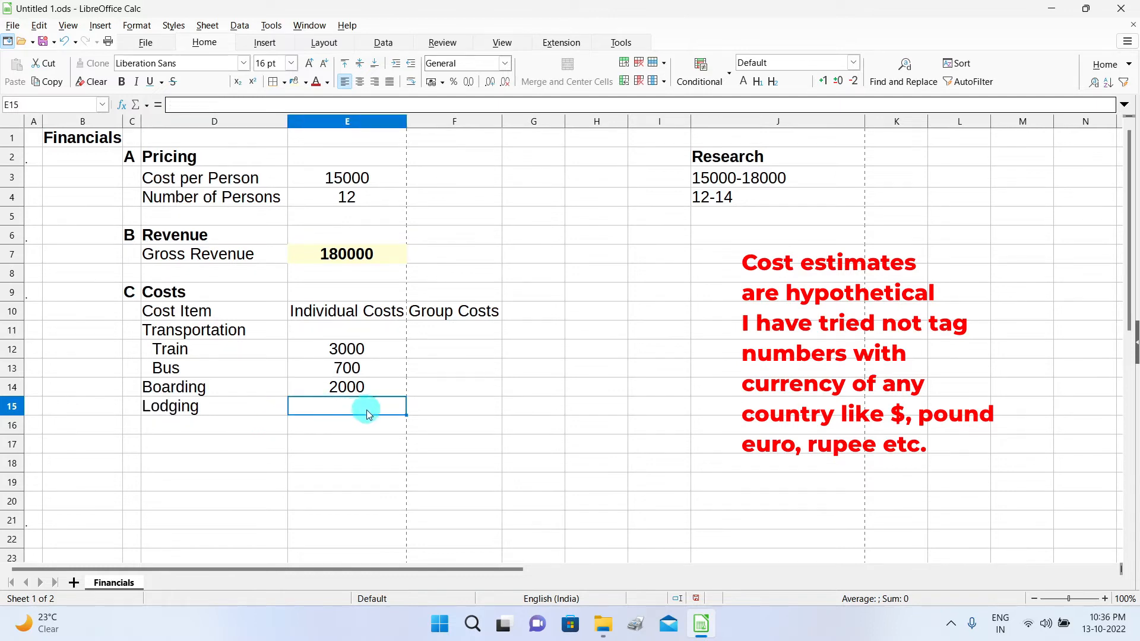
{"action": "type", "text": "300"}
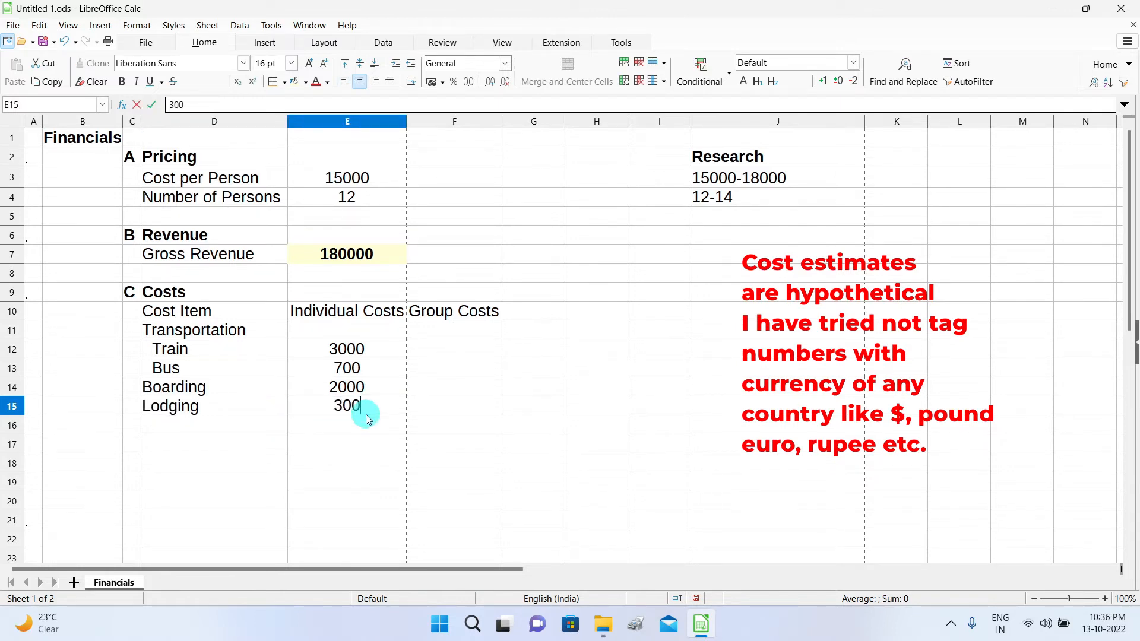
{"action": "type", "text": "0"}
Add the cost item "Equipment Rental" in D16 with an individual cost of 800 in E16.
{"action": "left_click", "coordinate": [262, 429]}
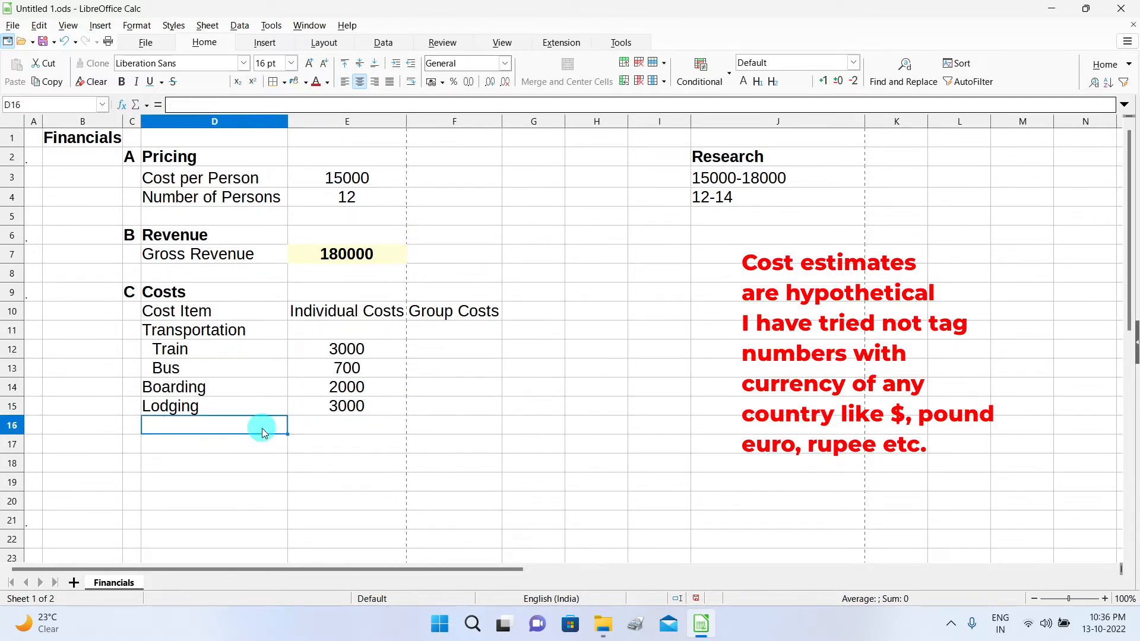
{"action": "type", "text": "E"}
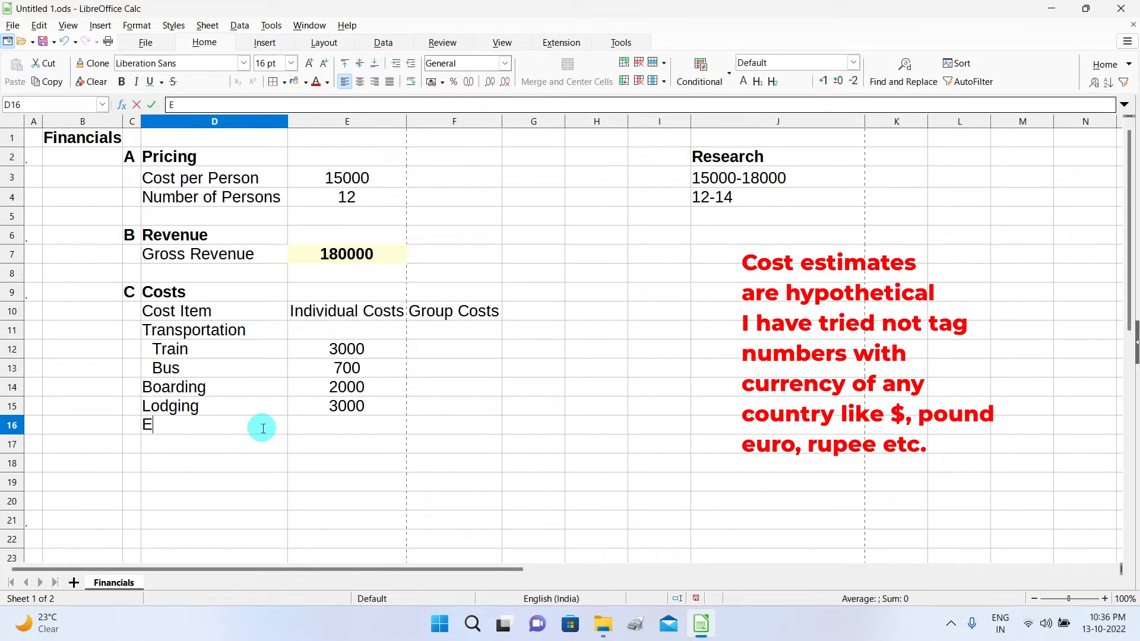
{"action": "type", "text": "quipment Rental"}
{"action": "double_click", "coordinate": [301, 428]}
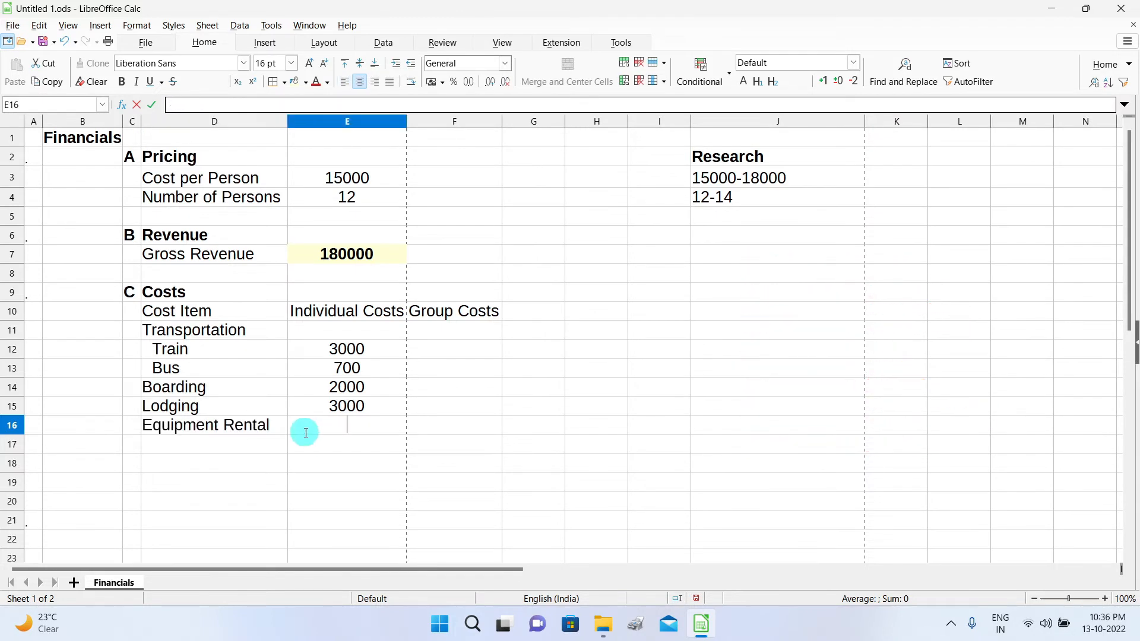
{"action": "type", "text": "800"}
Add the cost item "Miscellaneous" in D17 with an individual cost of 500 in E17.
{"action": "left_click", "coordinate": [142, 444]}
{"action": "type", "text": "Miscellaneous"}
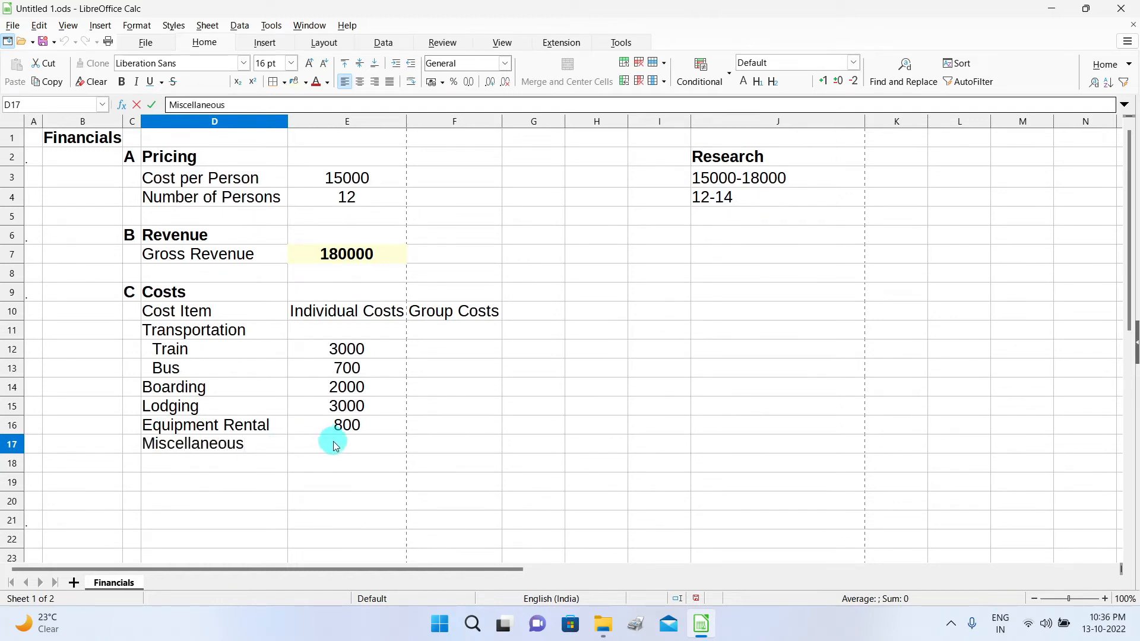
{"action": "left_click", "coordinate": [333, 444]}
{"action": "type", "text": "500"}
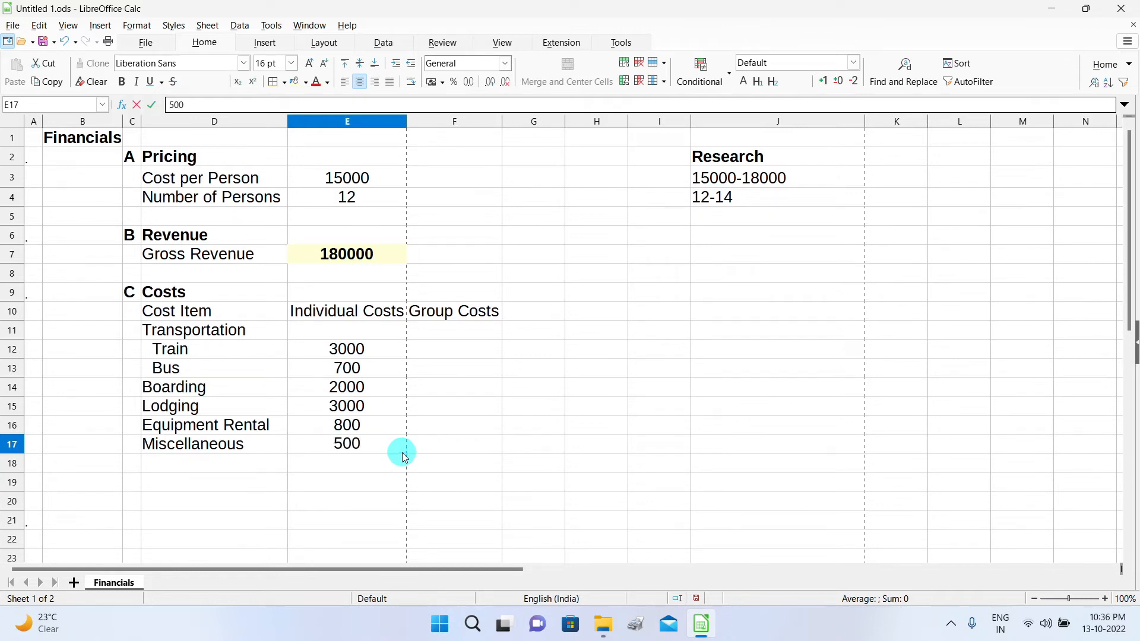
Add the cost item "Tour Guide" in D18 with an individual cost of 1000 in E18.
{"action": "left_click", "coordinate": [236, 465]}
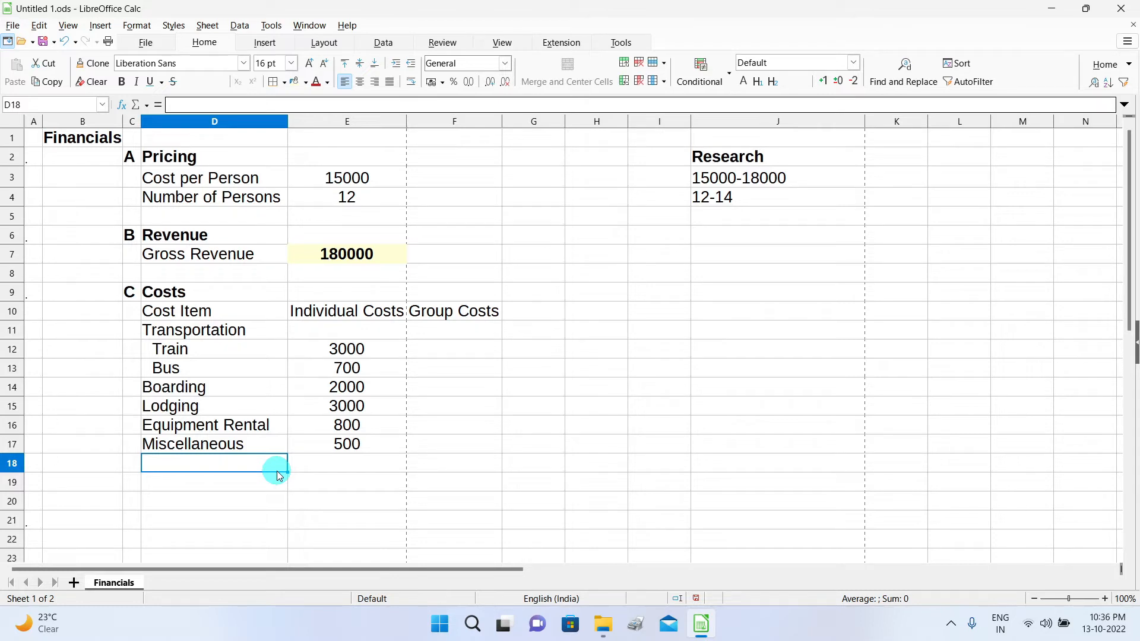
{"action": "type", "text": "Tour"}
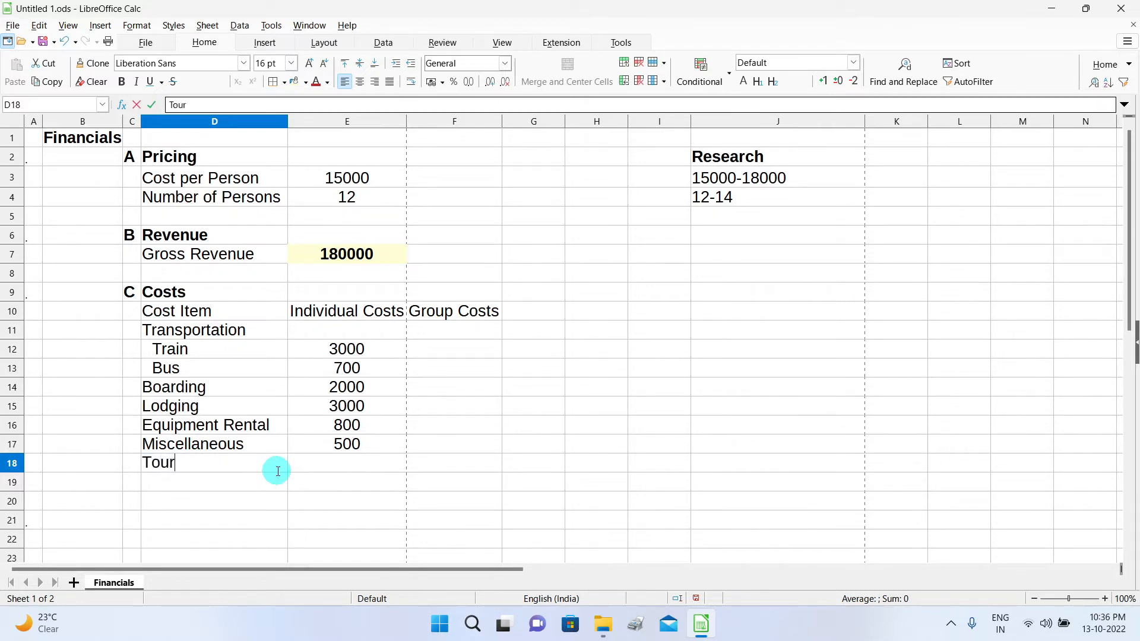
{"action": "type", "text": " Guide"}
{"action": "left_click", "coordinate": [369, 468]}
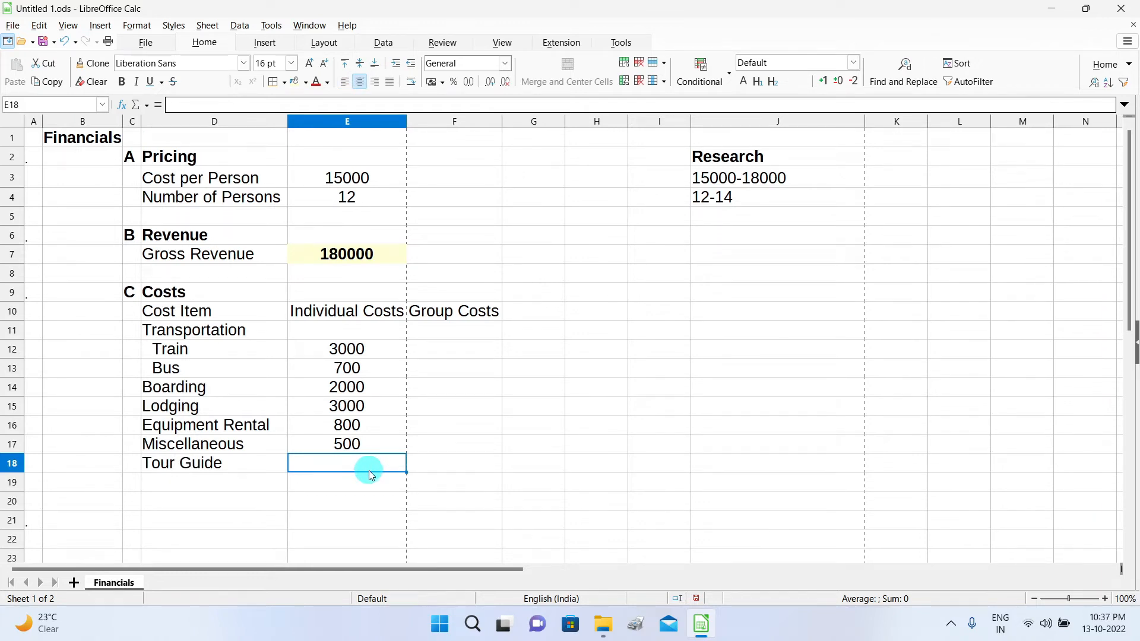
{"action": "type", "text": "1000"}
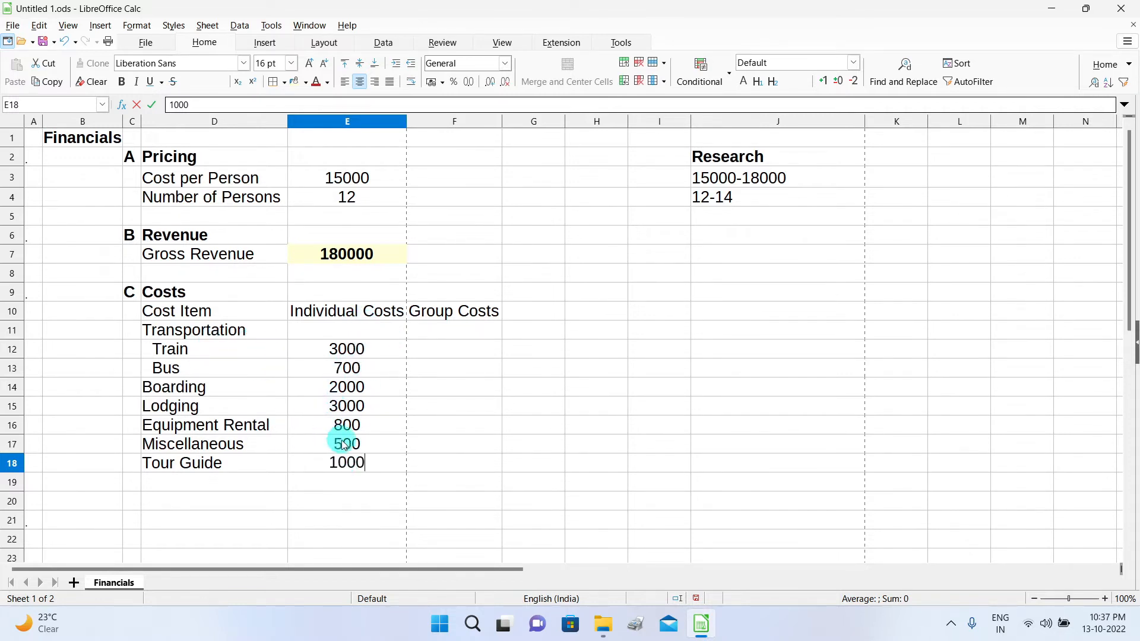
Calculate the Train group cost in F12 with the formula =E12*E4, multiplying its individual cost by the number of persons.
{"action": "left_click", "coordinate": [465, 352]}
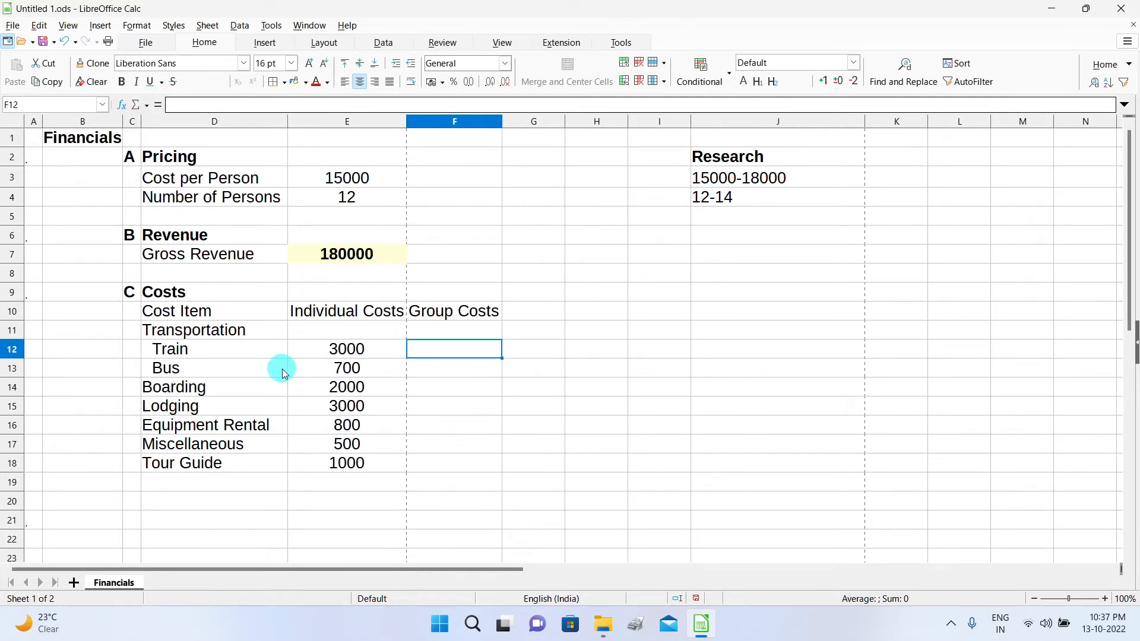
{"action": "left_click", "coordinate": [369, 350]}
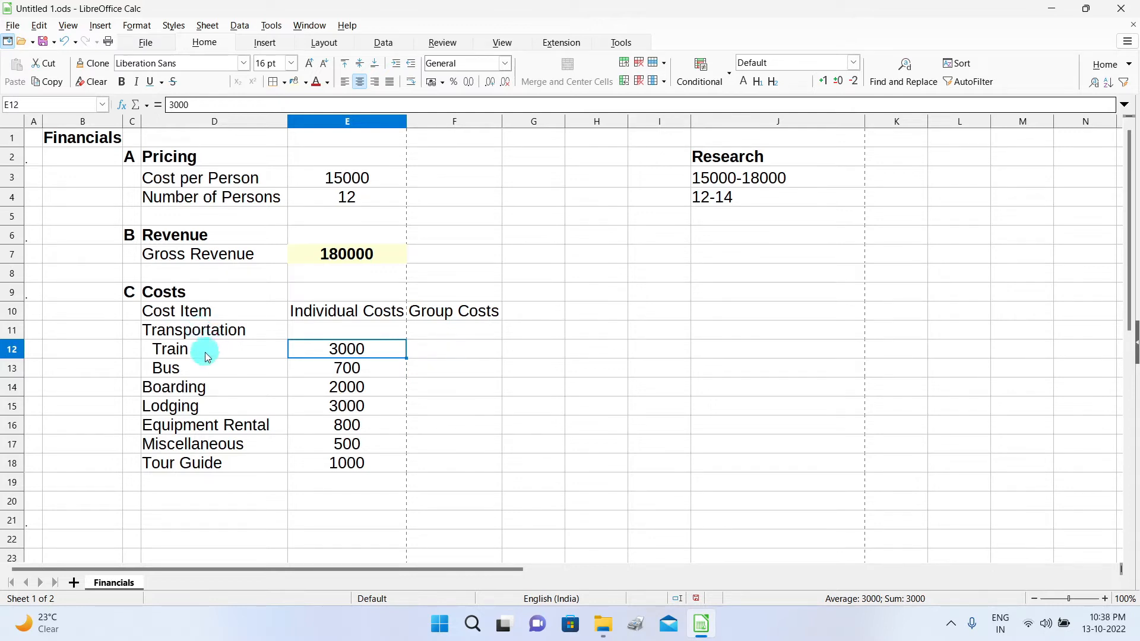
{"action": "left_click", "coordinate": [442, 350]}
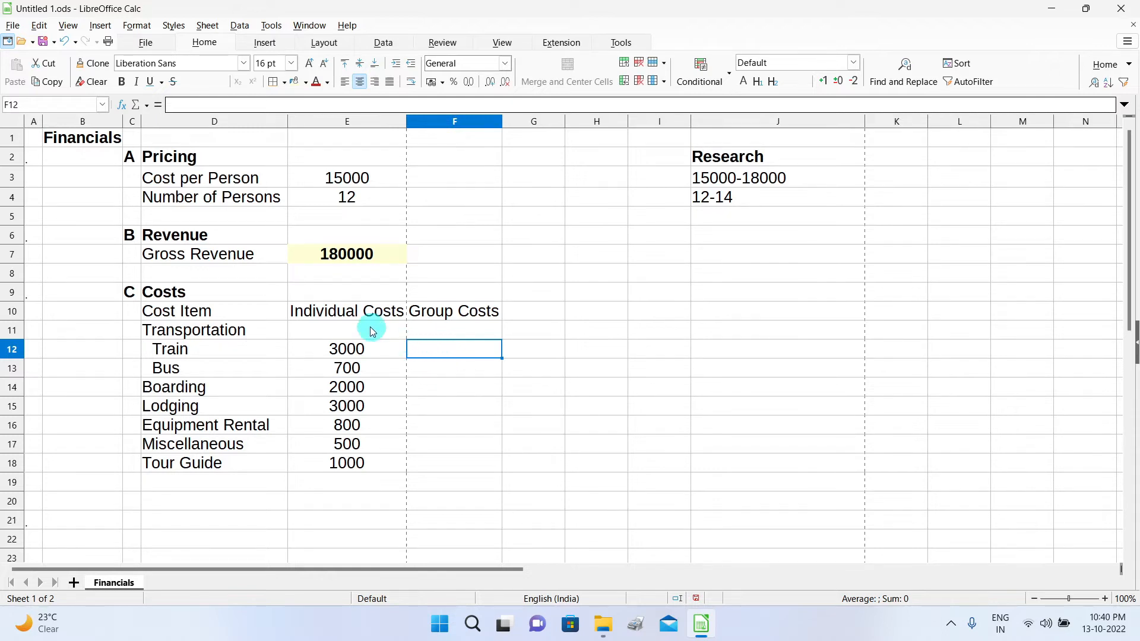
{"action": "left_click", "coordinate": [159, 106]}
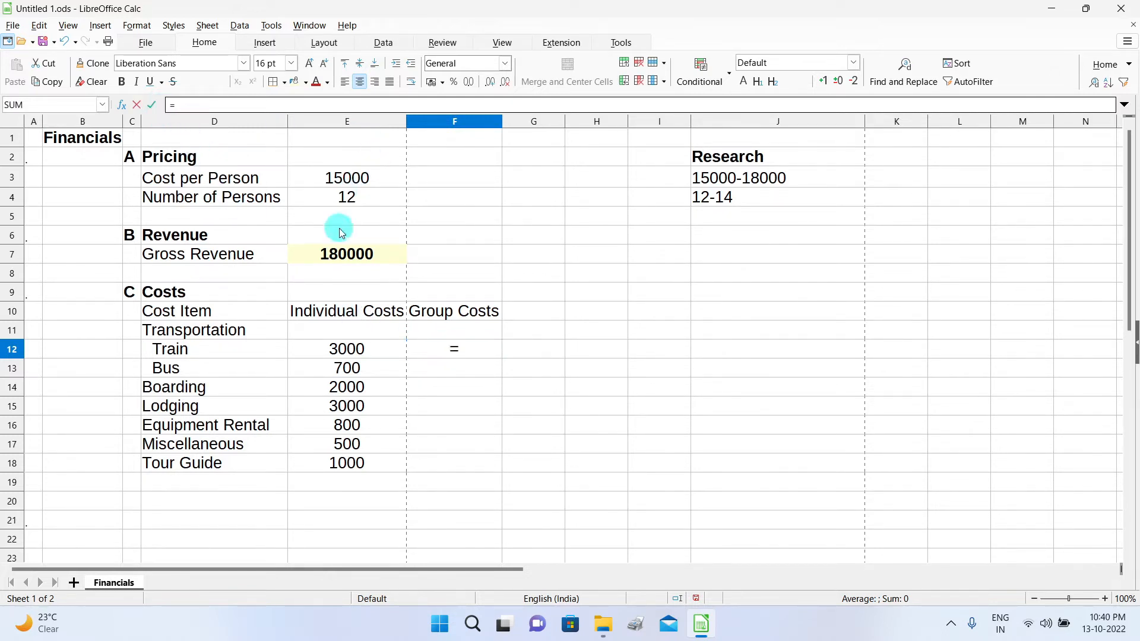
{"action": "left_click", "coordinate": [353, 355]}
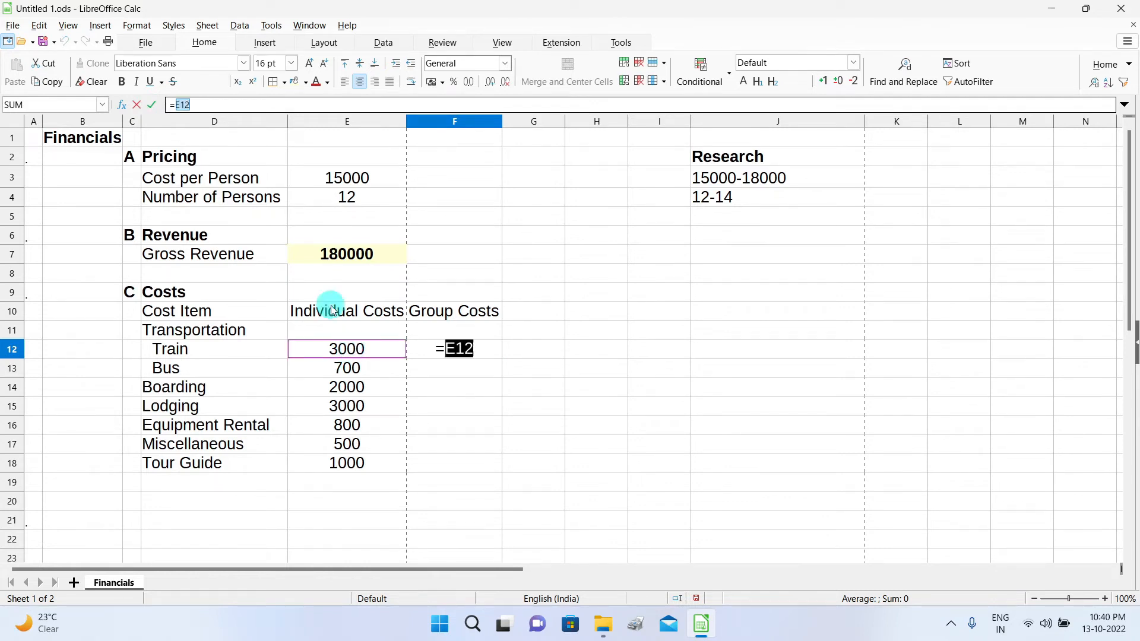
{"action": "type", "text": "*"}
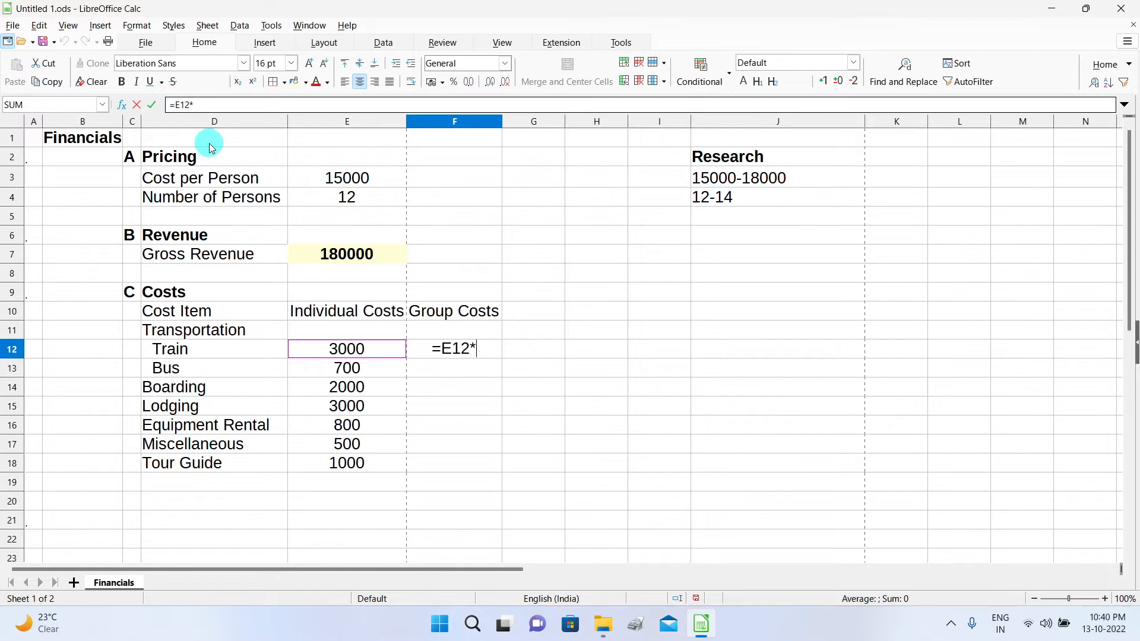
{"action": "left_click", "coordinate": [372, 198]}
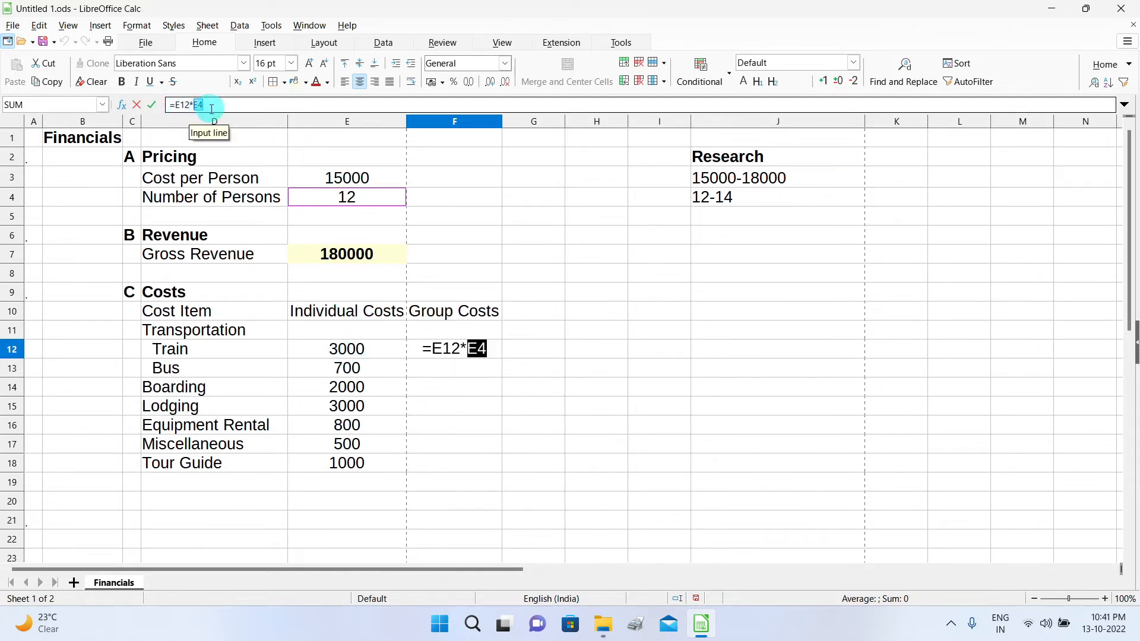
{"action": "left_click", "coordinate": [152, 105]}
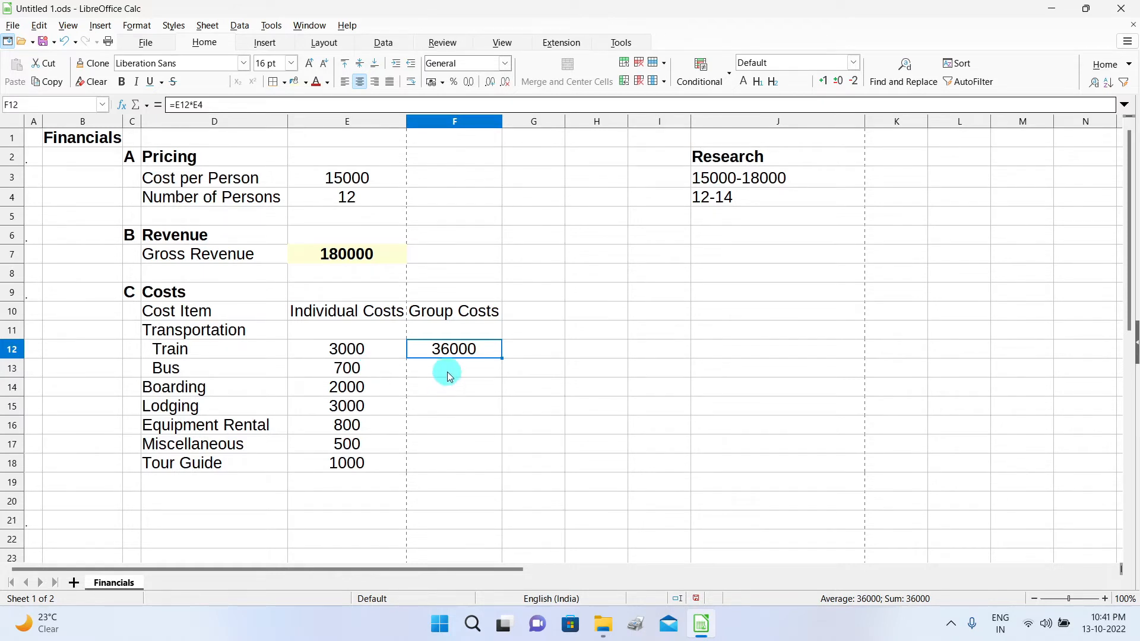
Fill the Train group cost formula from F12 down through F18 for the remaining cost items.
{"action": "left_click", "coordinate": [356, 370]}
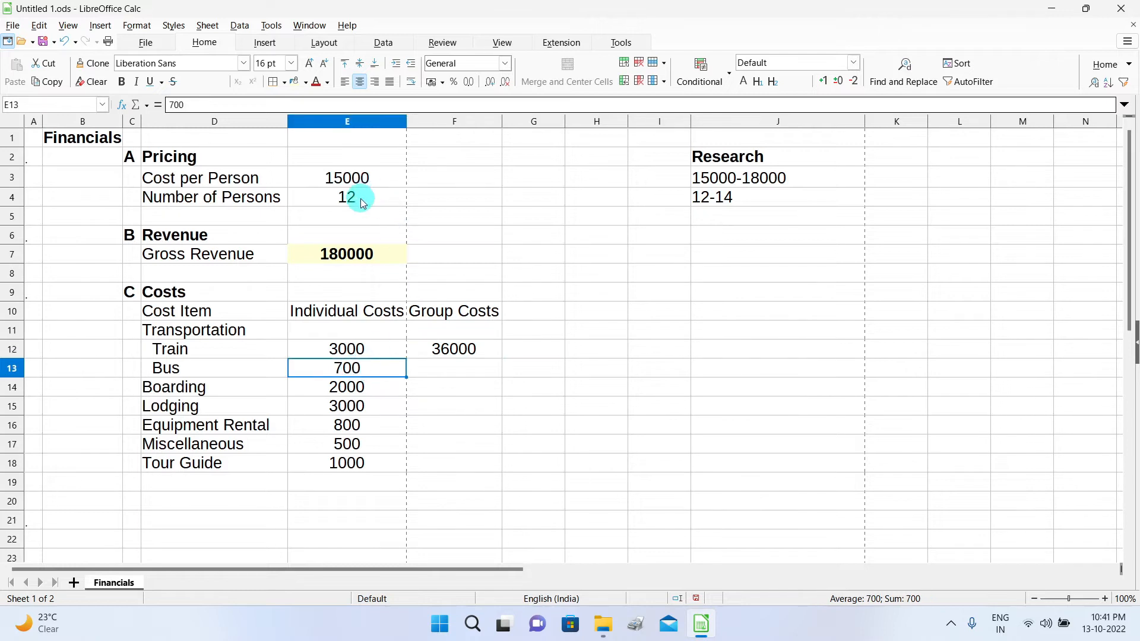
{"action": "left_click", "coordinate": [465, 371]}
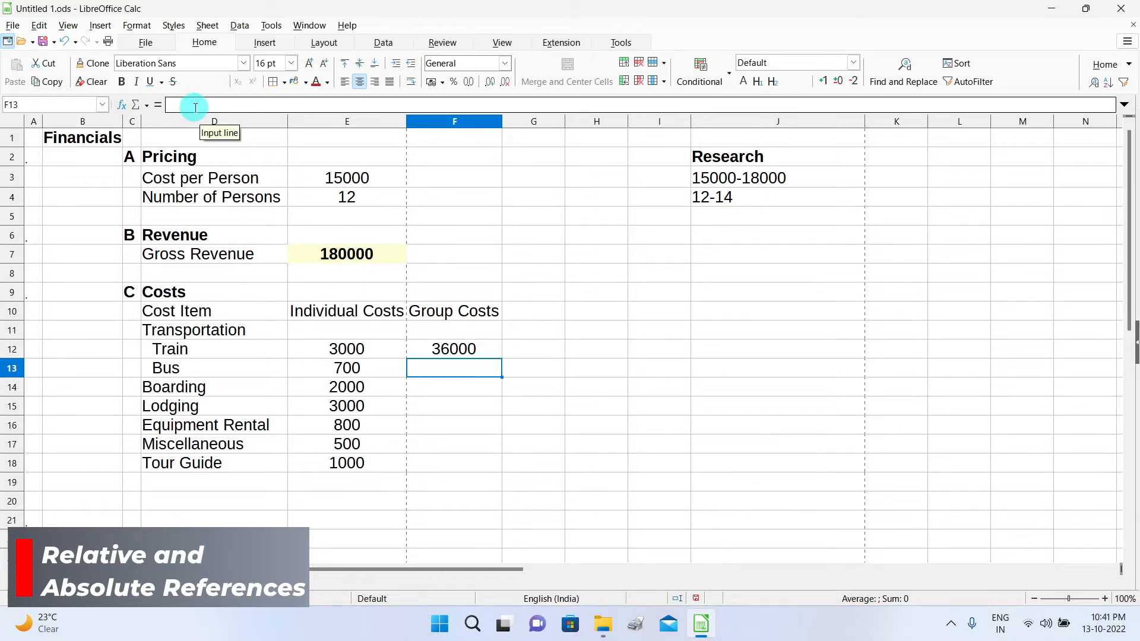
{"action": "left_click", "coordinate": [471, 351]}
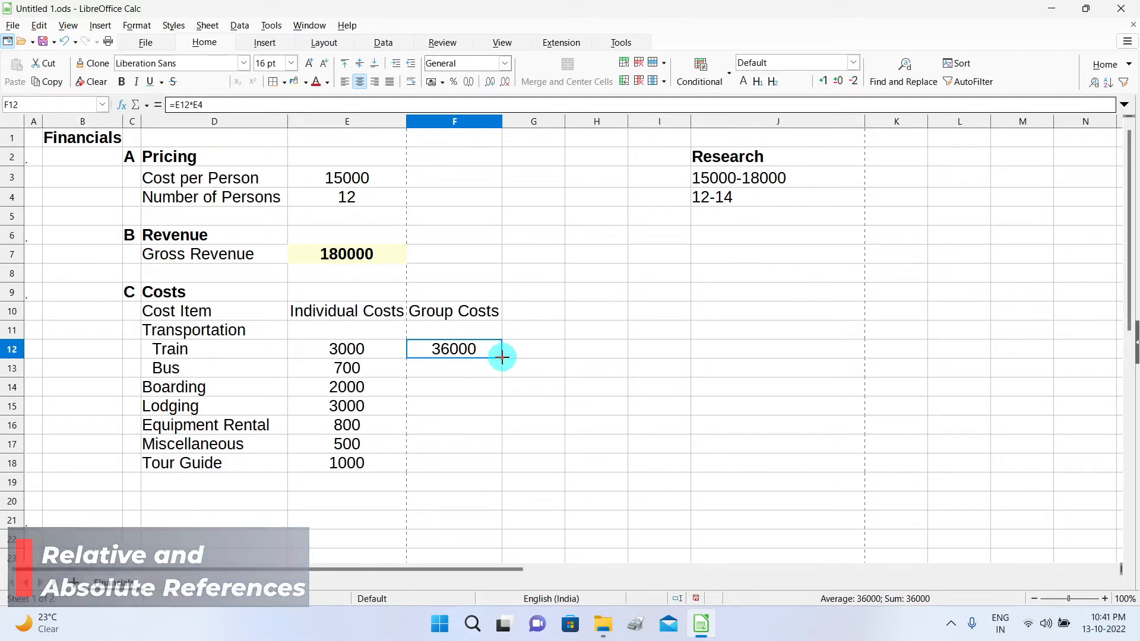
{"action": "left_click_drag", "start_coordinate": [502, 357], "coordinate": [484, 477]}
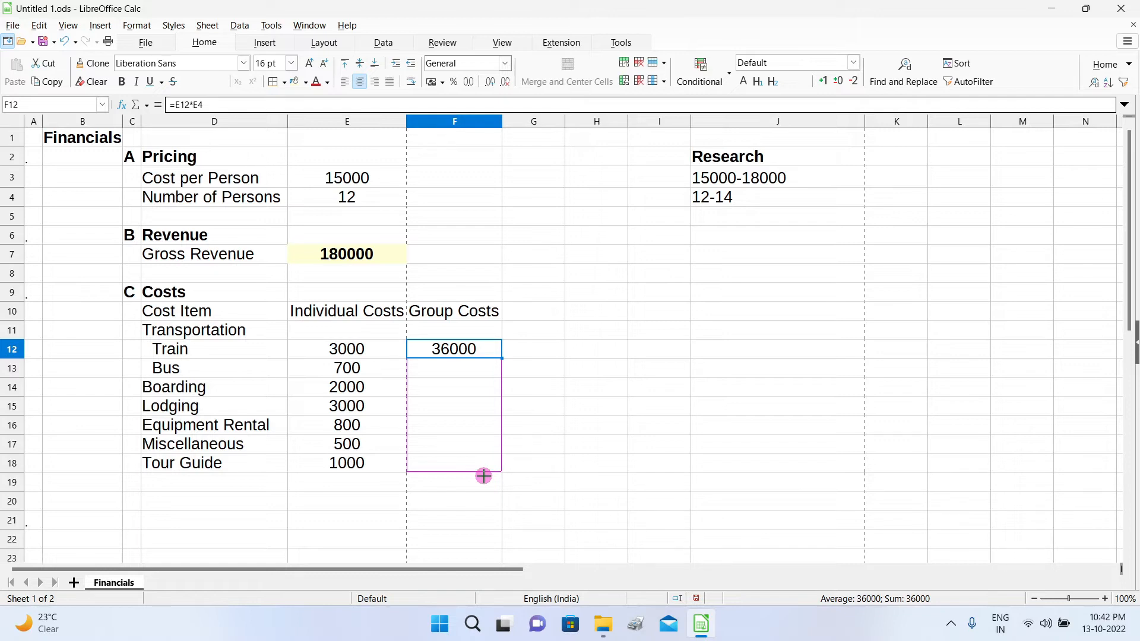
{"action": "left_click_drag", "start_coordinate": [484, 476], "coordinate": [485, 472]}
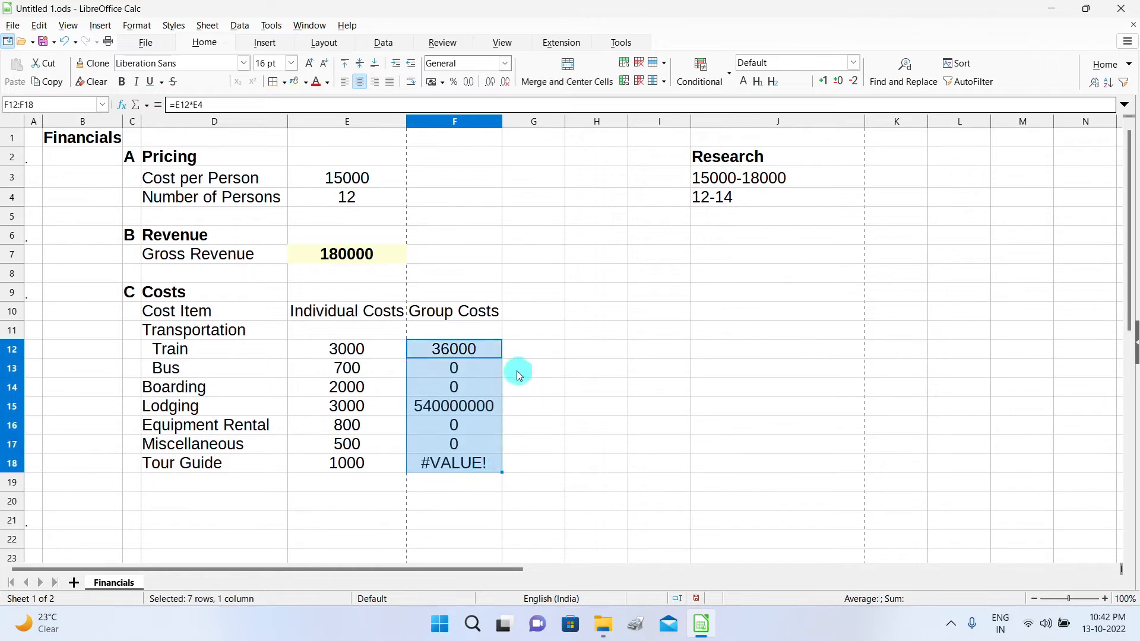
Examine how the cell references differ between the group cost formulas in F12, F13 and F14.
{"action": "left_click", "coordinate": [468, 368]}
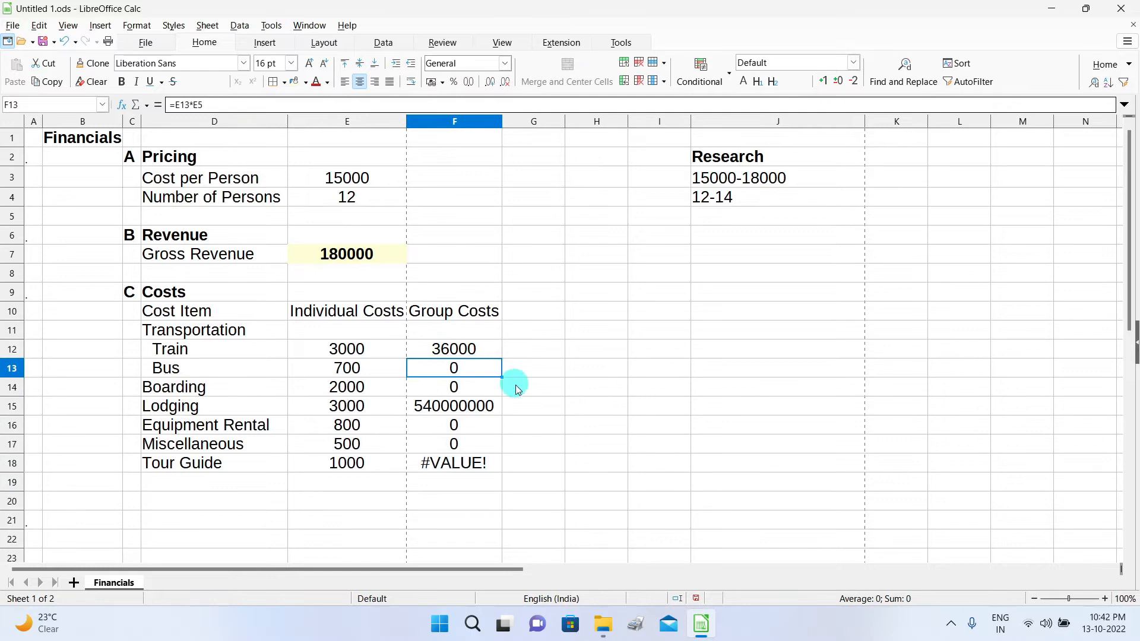
{"action": "left_click", "coordinate": [470, 385]}
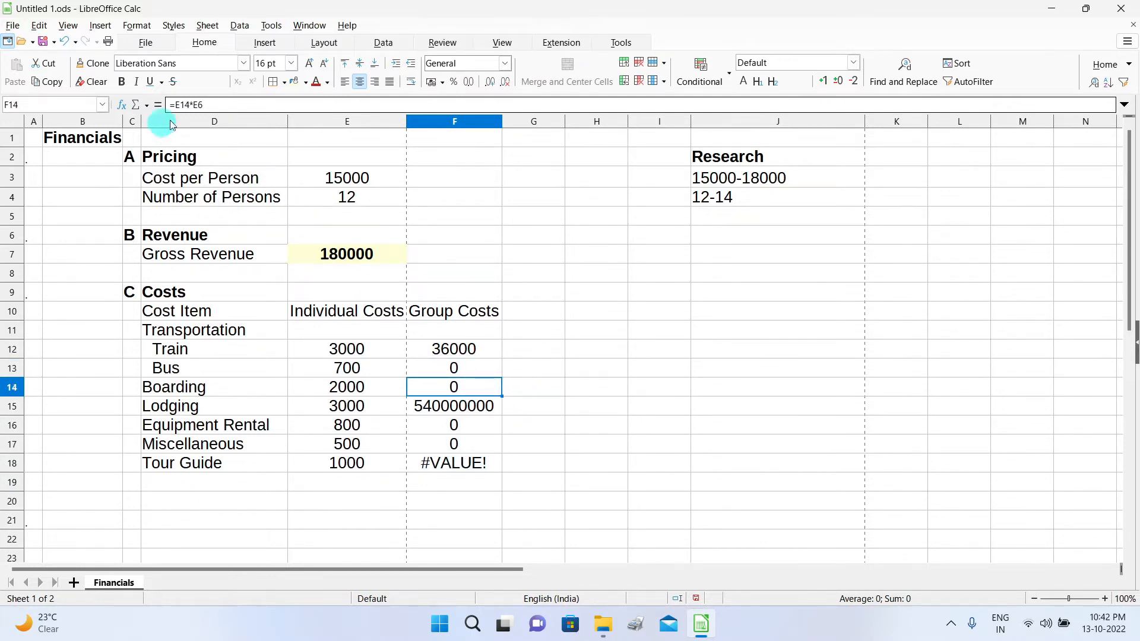
{"action": "left_click", "coordinate": [468, 368]}
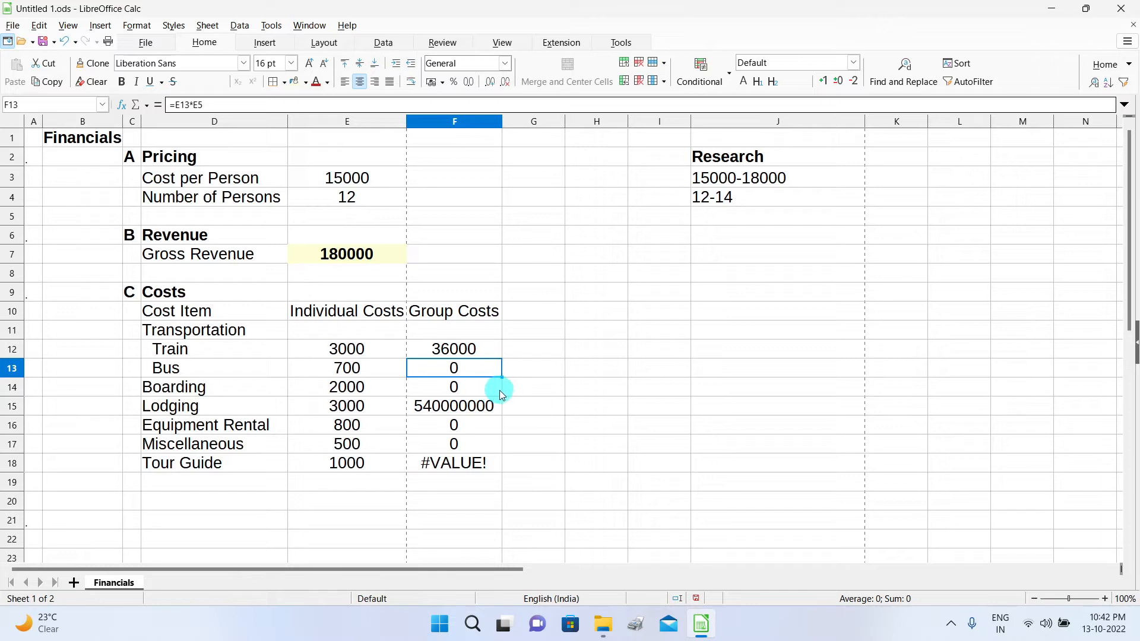
{"action": "left_click", "coordinate": [479, 348]}
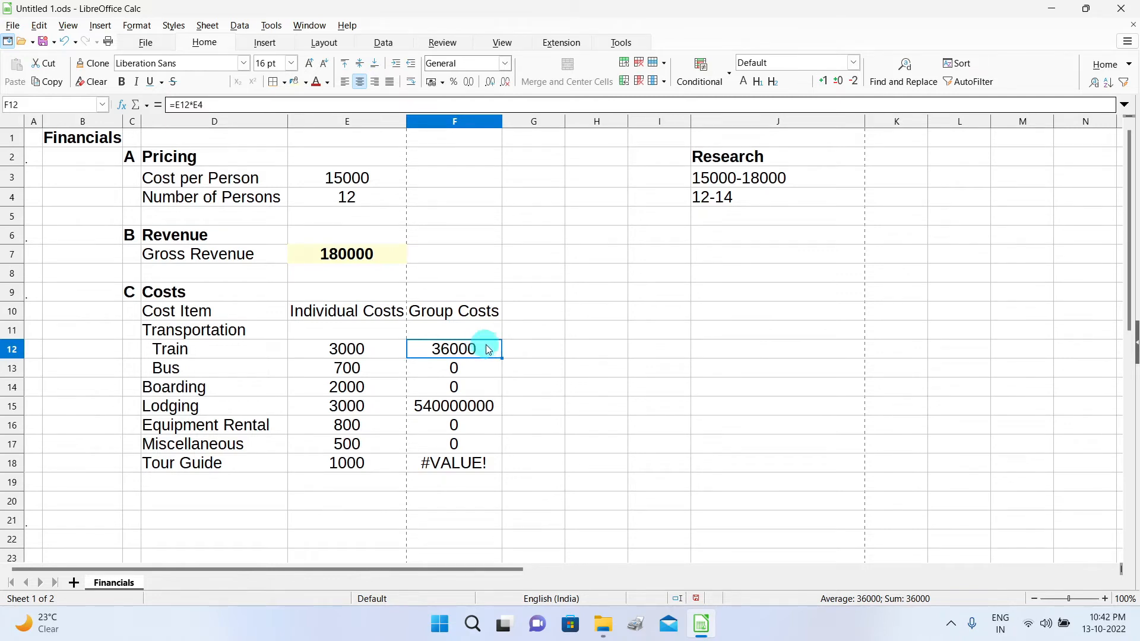
{"action": "left_click", "coordinate": [467, 351]}
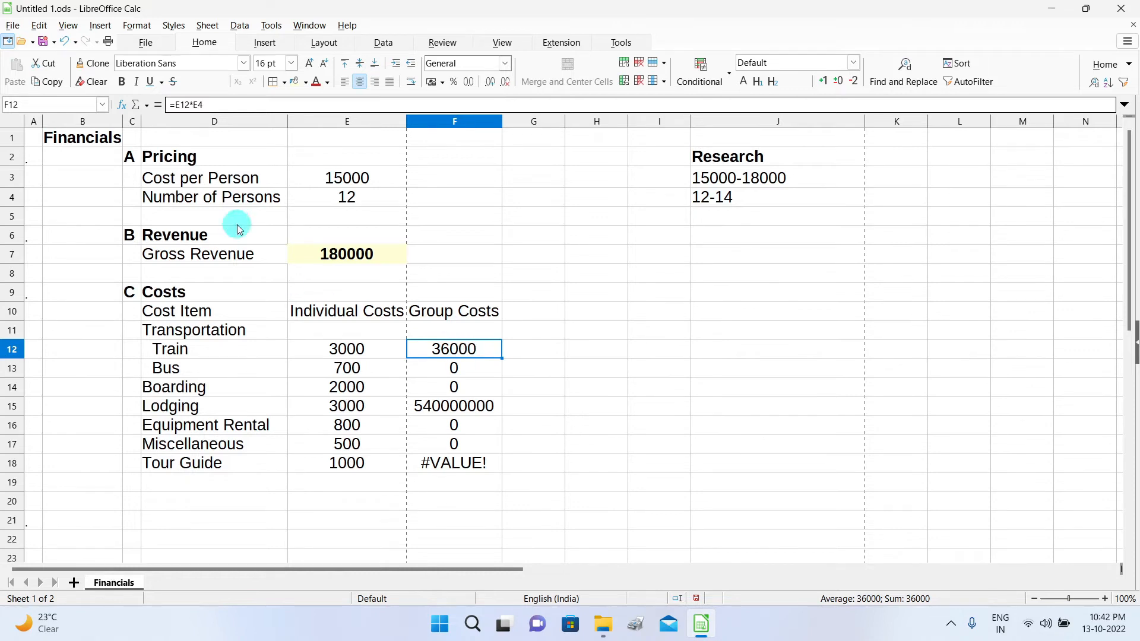
{"action": "left_click", "coordinate": [188, 105]}
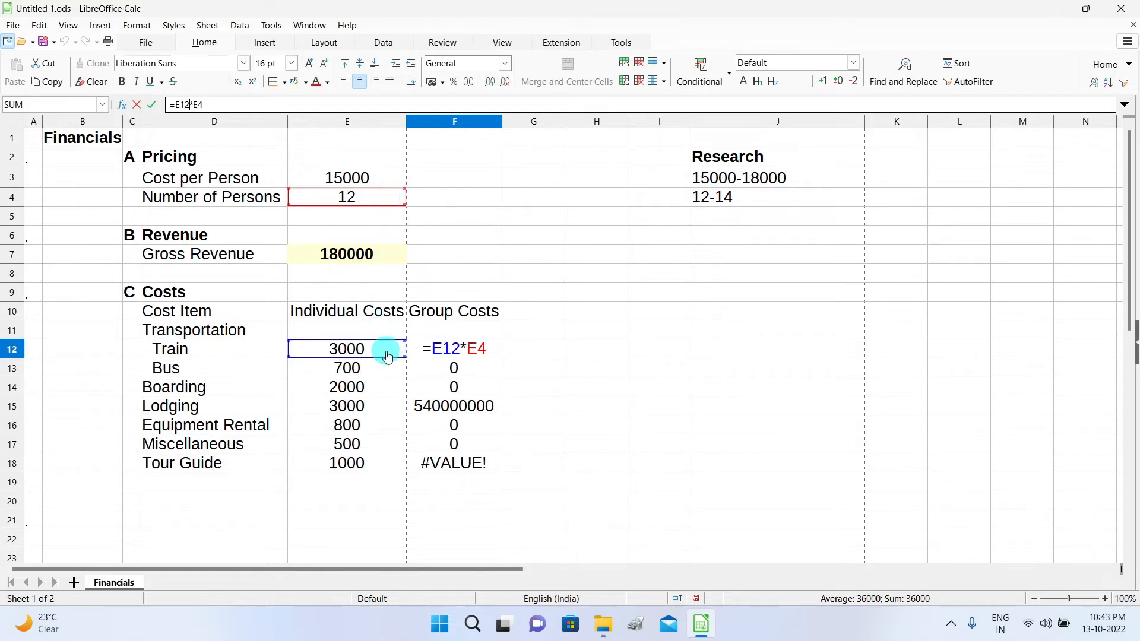
{"action": "left_click", "coordinate": [151, 105]}
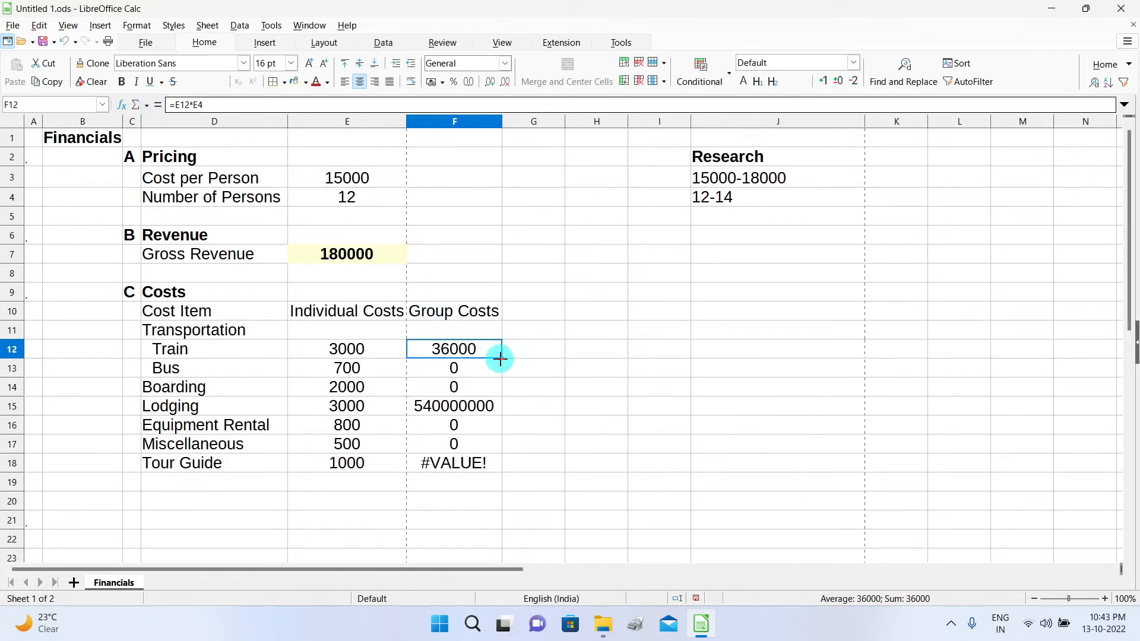
{"action": "left_click", "coordinate": [462, 369]}
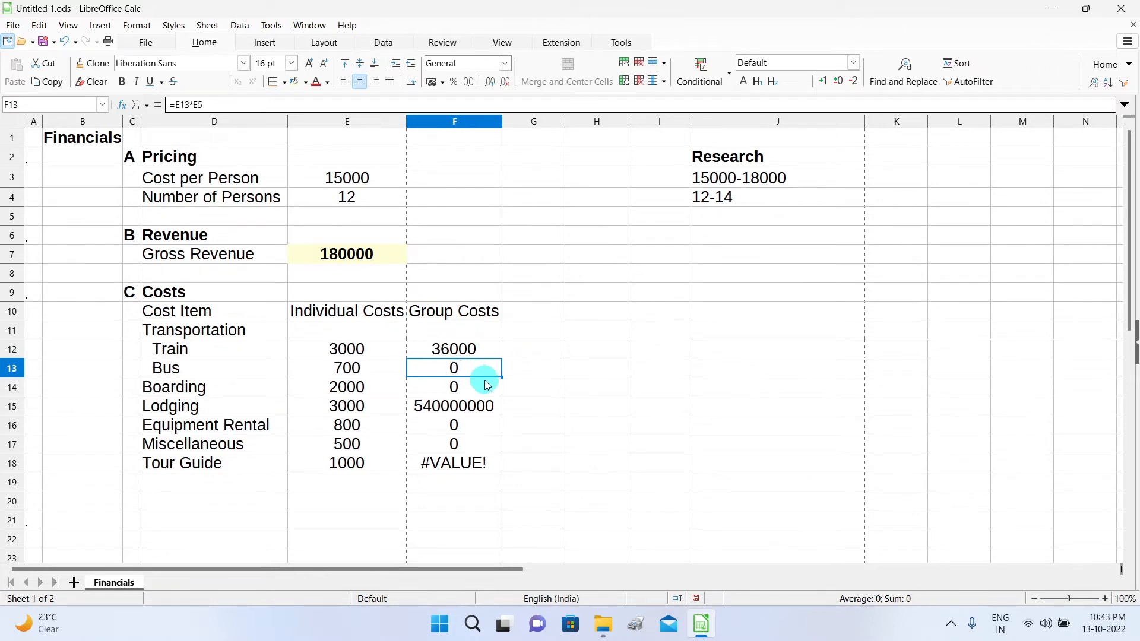
Try to make the second reference in the Bus group cost formula in F13 absolute, as =E13*$E$5.
{"action": "left_click", "coordinate": [195, 107]}
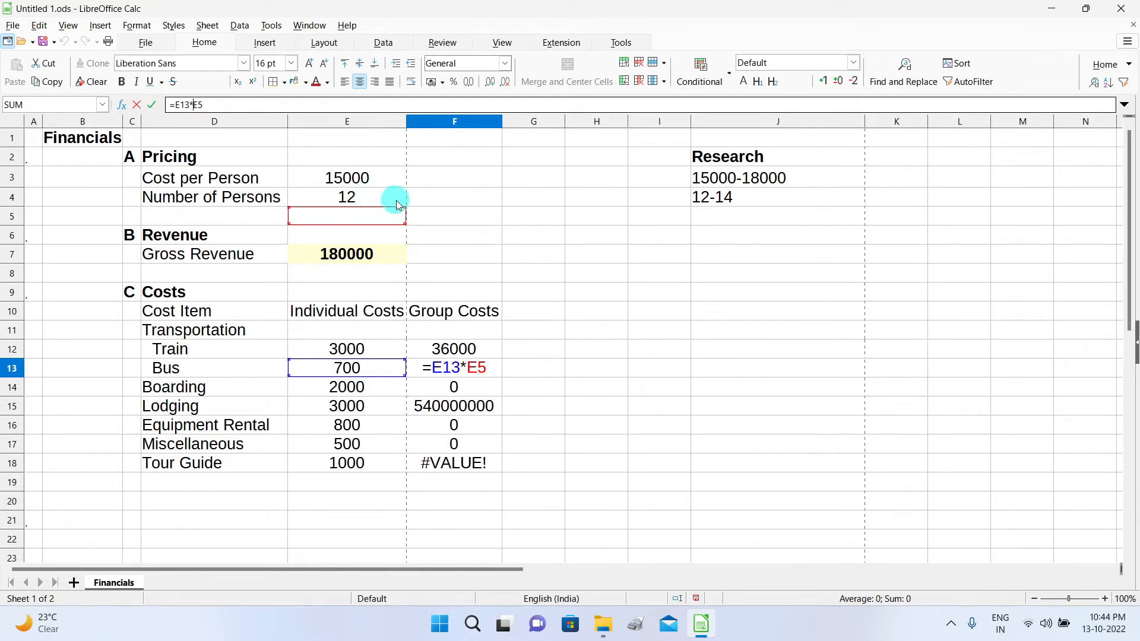
{"action": "left_click", "coordinate": [216, 105]}
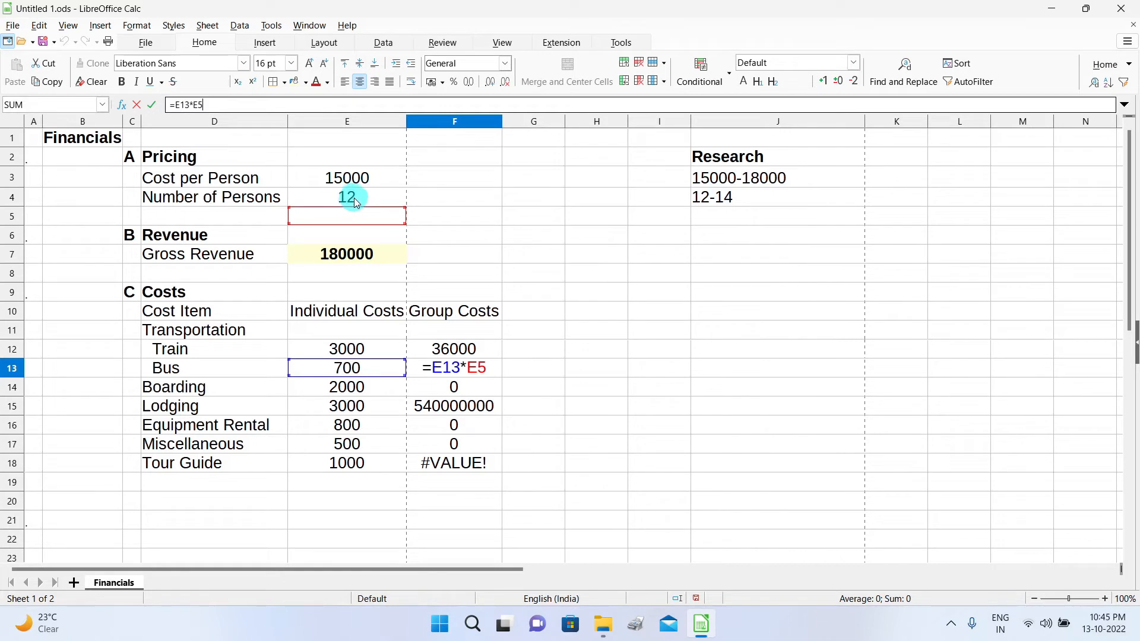
{"action": "left_click", "coordinate": [195, 105]}
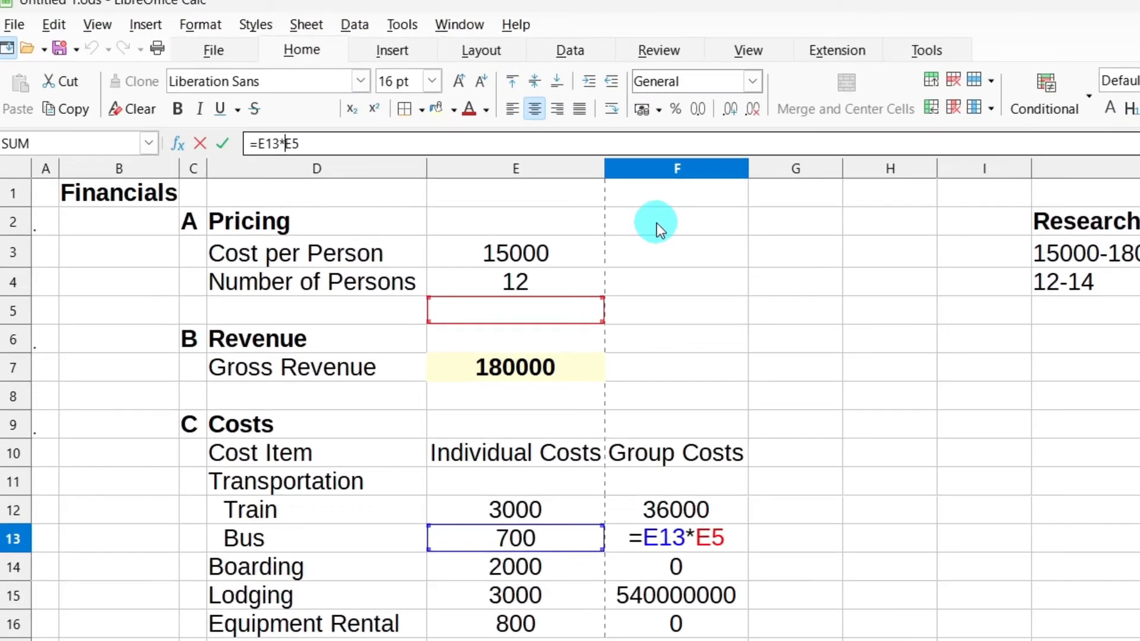
{"action": "type", "text": "$"}
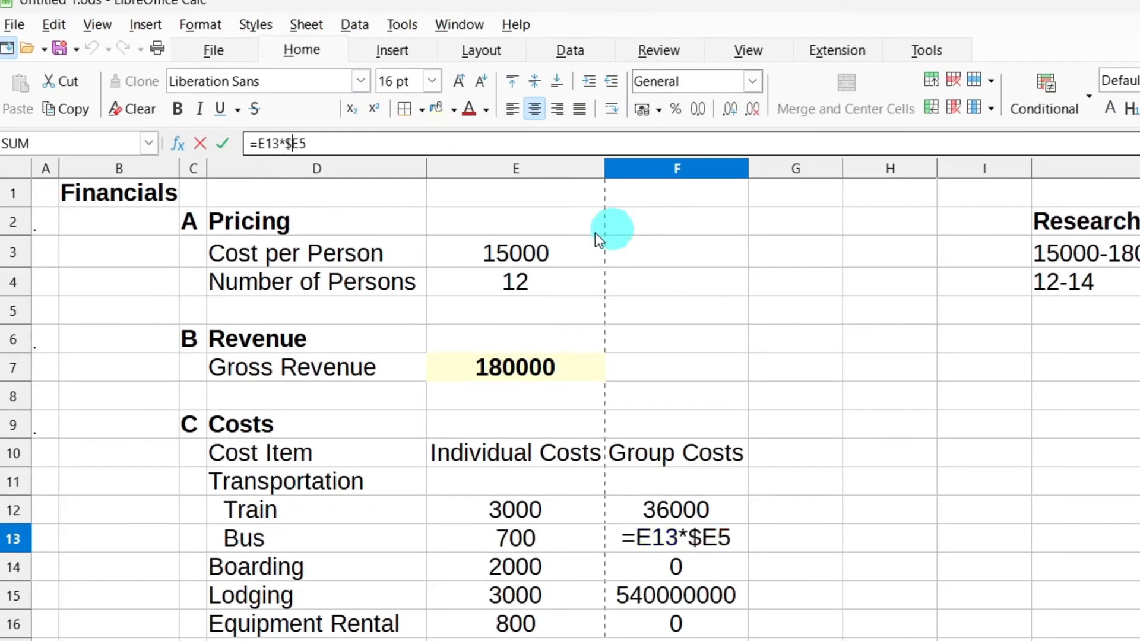
{"action": "left_click", "coordinate": [301, 145]}
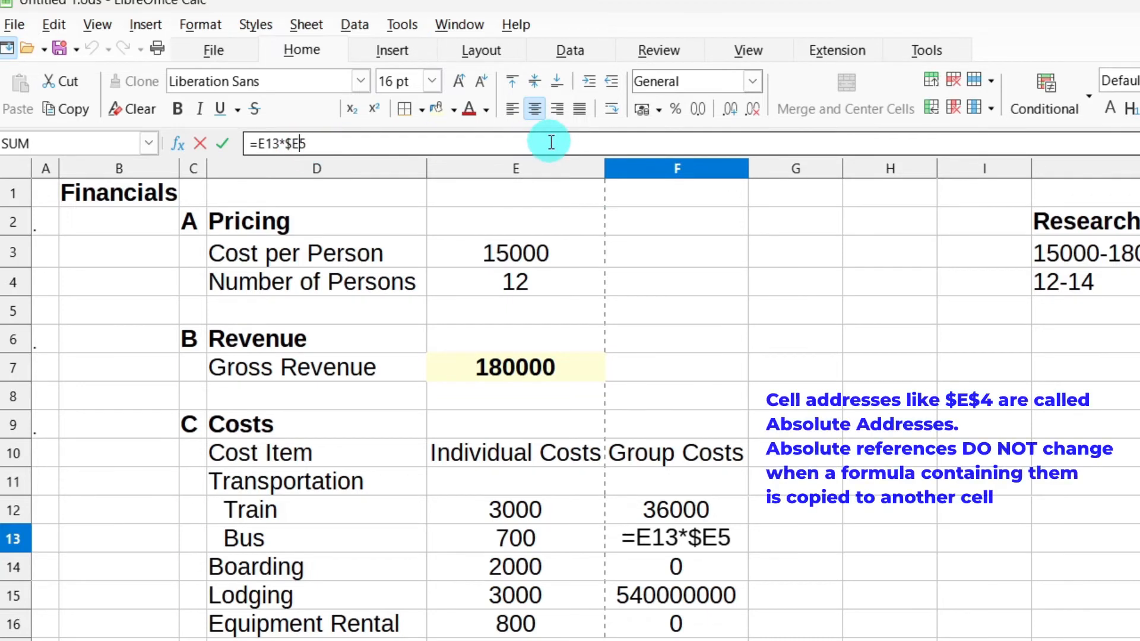
{"action": "type", "text": "$"}
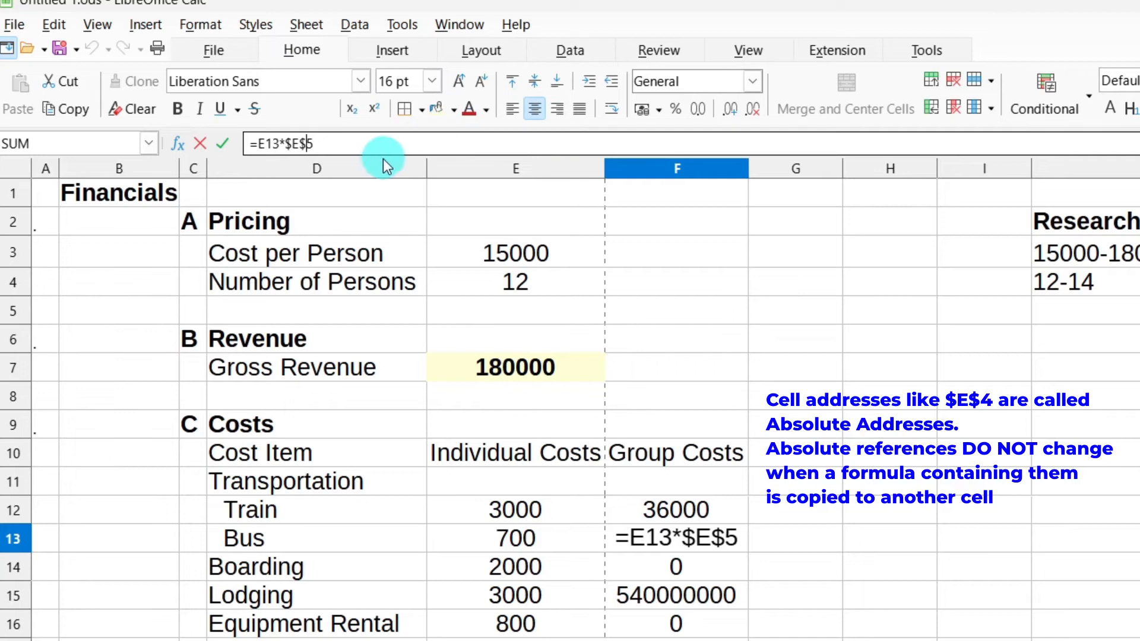
{"action": "left_click", "coordinate": [345, 142]}
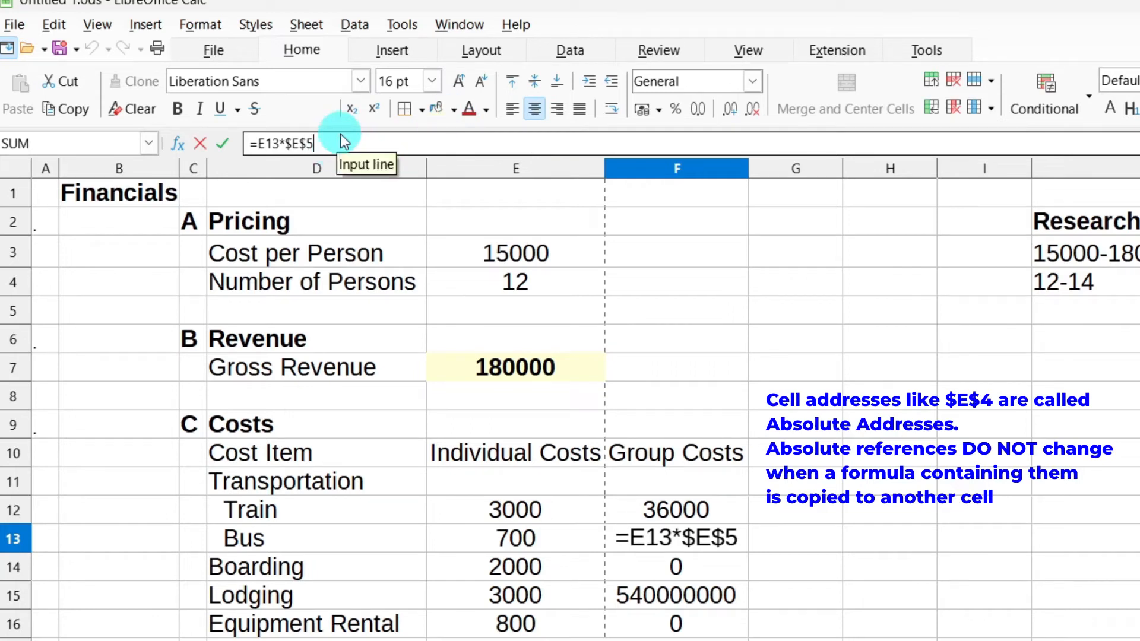
{"action": "left_click_drag", "start_coordinate": [322, 144], "coordinate": [292, 144]}
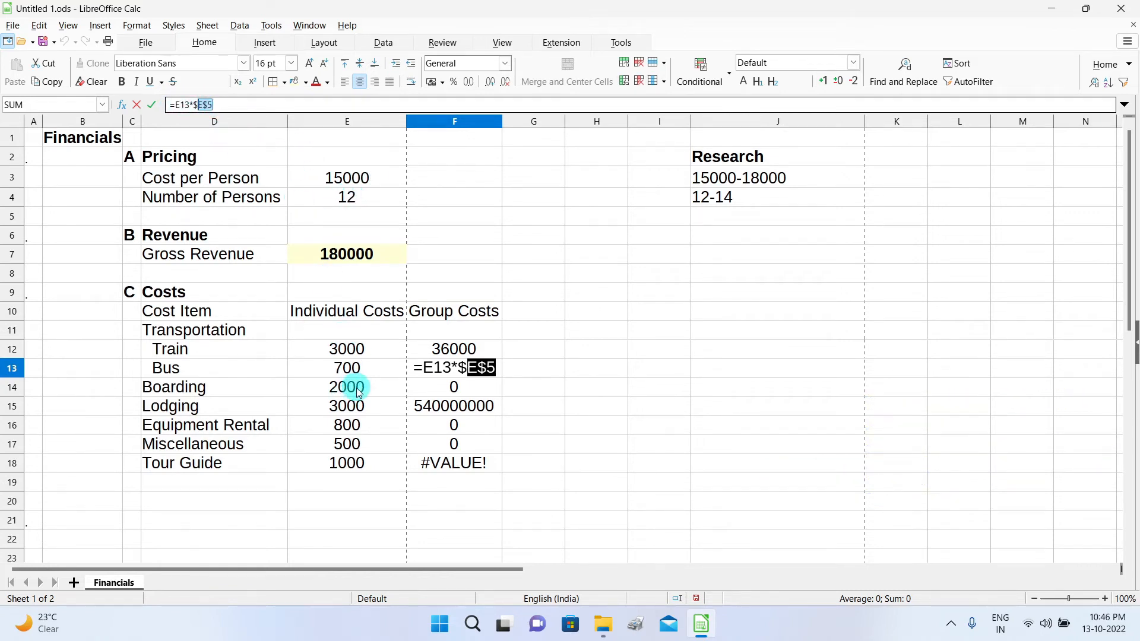
{"action": "key", "text": "Escape"}
Clear the group costs in F13:F18 and make the number-of-persons reference in F12 absolute with =E12*$E$4.
{"action": "left_click_drag", "start_coordinate": [458, 369], "coordinate": [461, 468]}
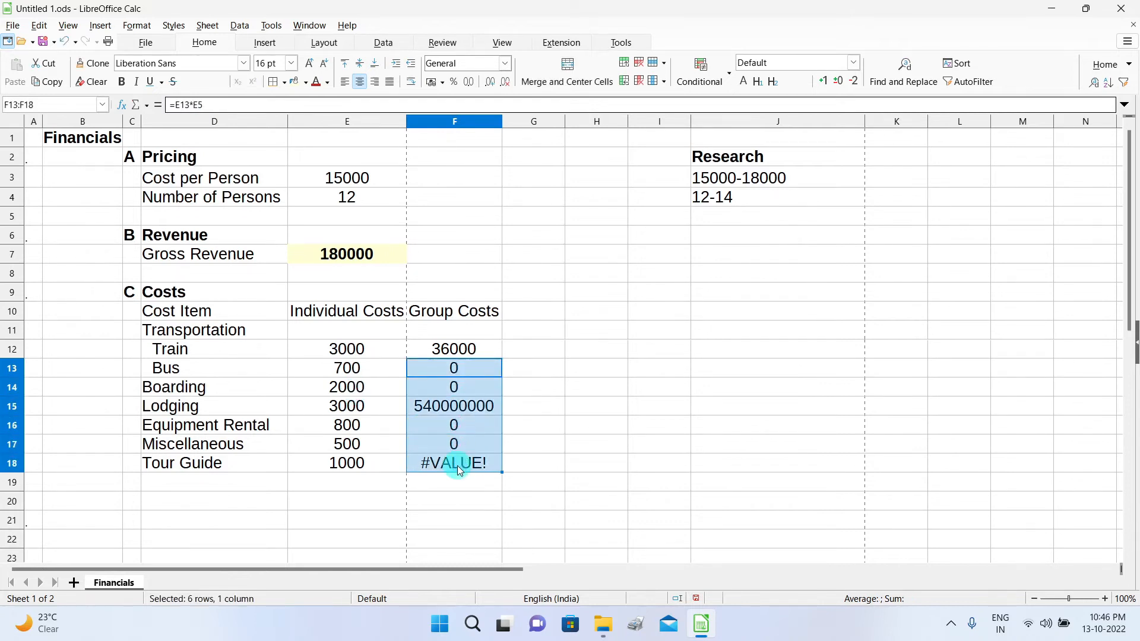
{"action": "key", "text": "Delete"}
{"action": "left_click", "coordinate": [454, 350]}
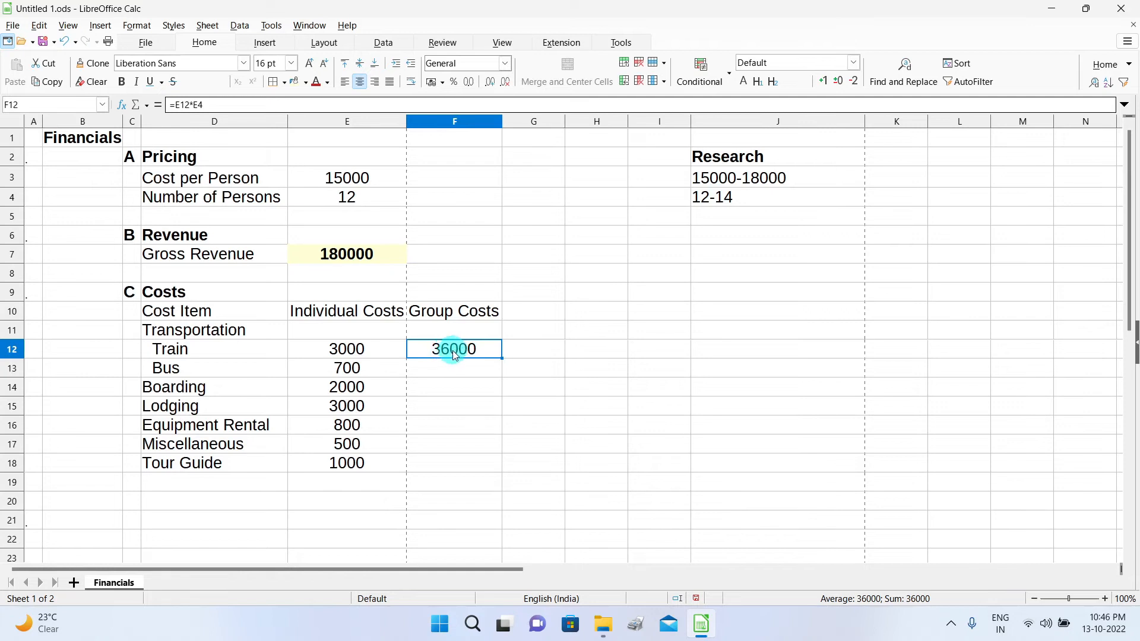
{"action": "left_click", "coordinate": [204, 104]}
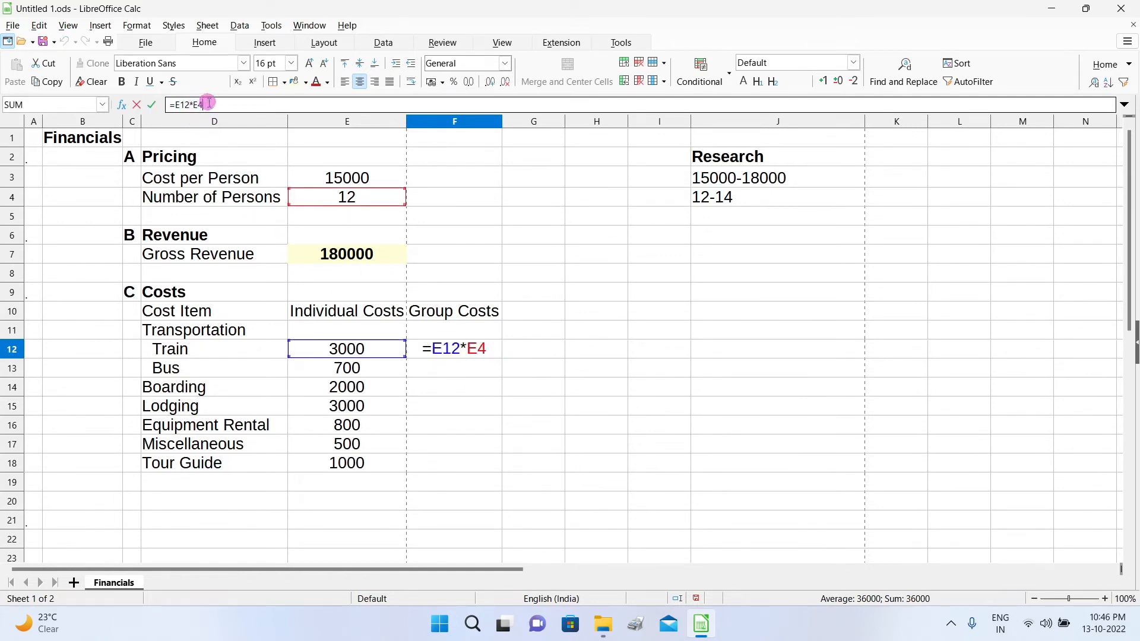
{"action": "left_click", "coordinate": [192, 104]}
{"action": "left_click", "coordinate": [197, 104]}
{"action": "key", "text": "F4"}
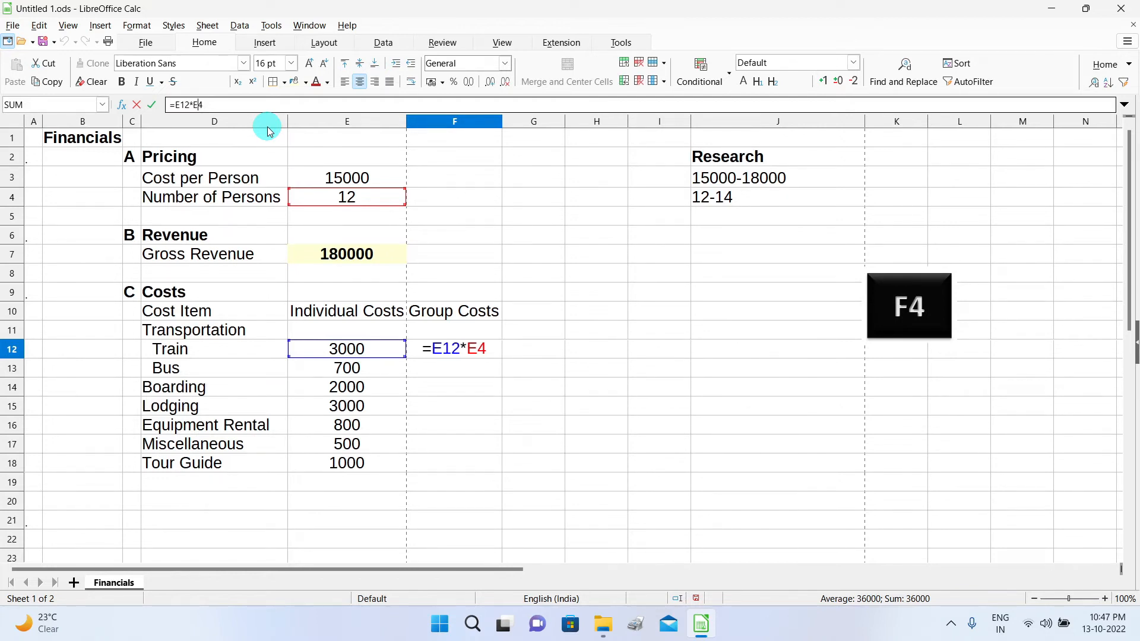
{"action": "key", "text": "F4"}
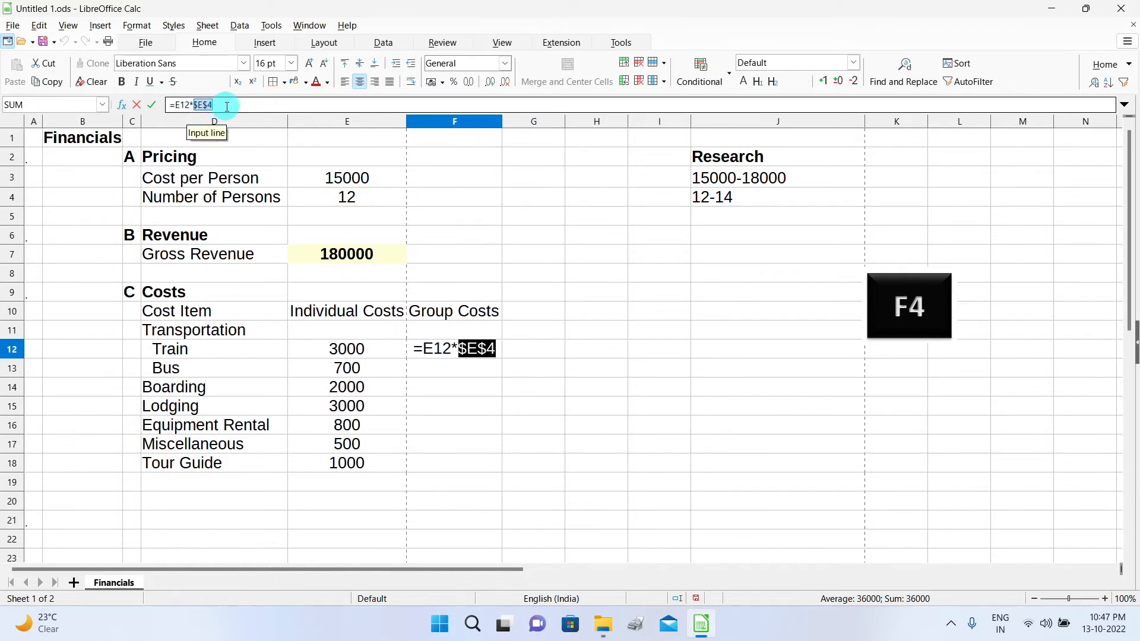
{"action": "left_click", "coordinate": [249, 105]}
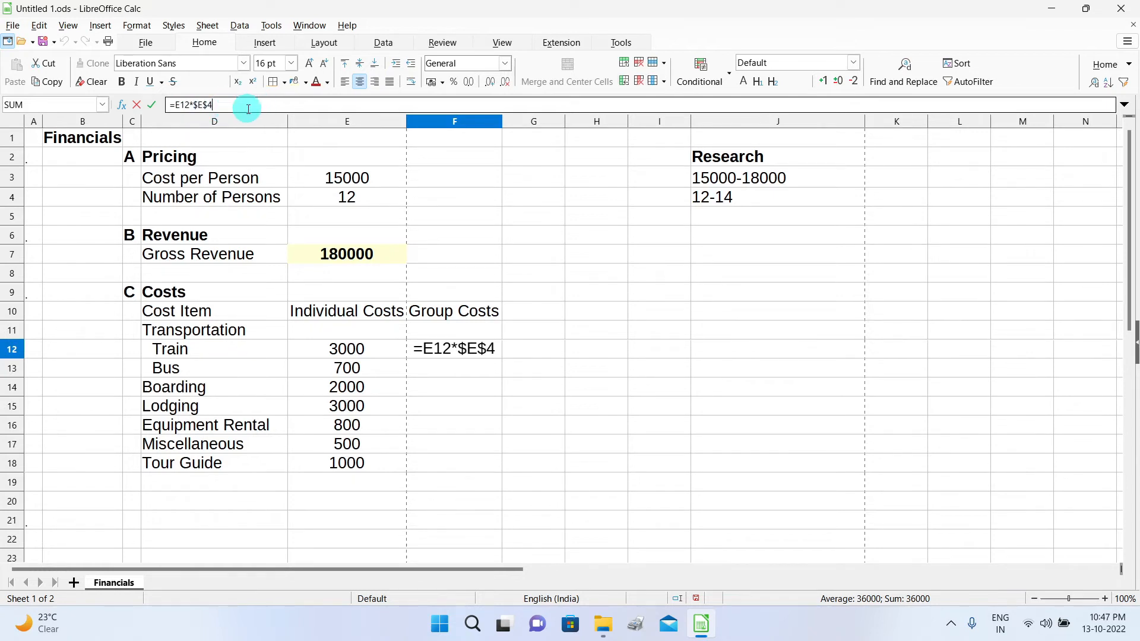
{"action": "double_click", "coordinate": [181, 105]}
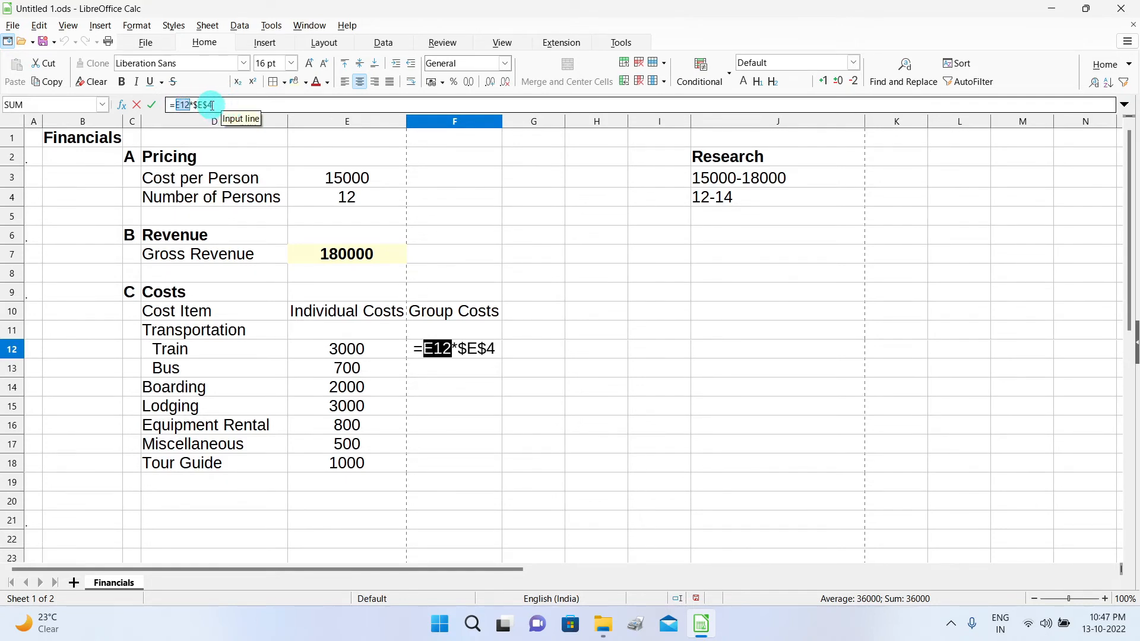
{"action": "left_click", "coordinate": [155, 107]}
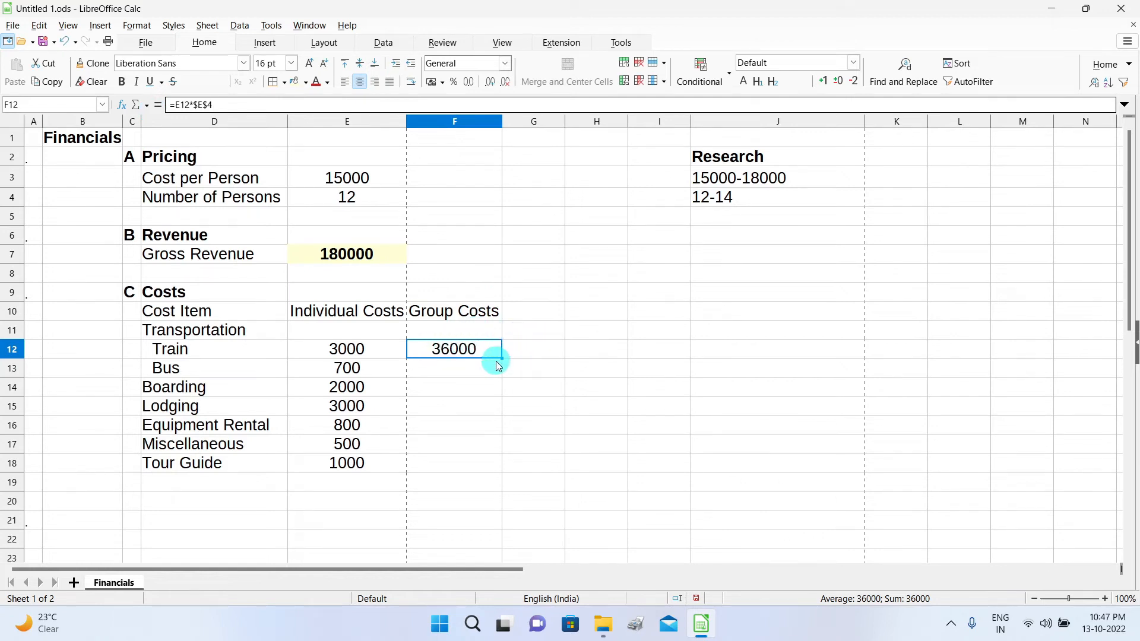
Fill the formula from F12 down through F18 and inspect the references in the Bus and Lodging group cost formulas.
{"action": "left_click_drag", "start_coordinate": [502, 358], "coordinate": [470, 466]}
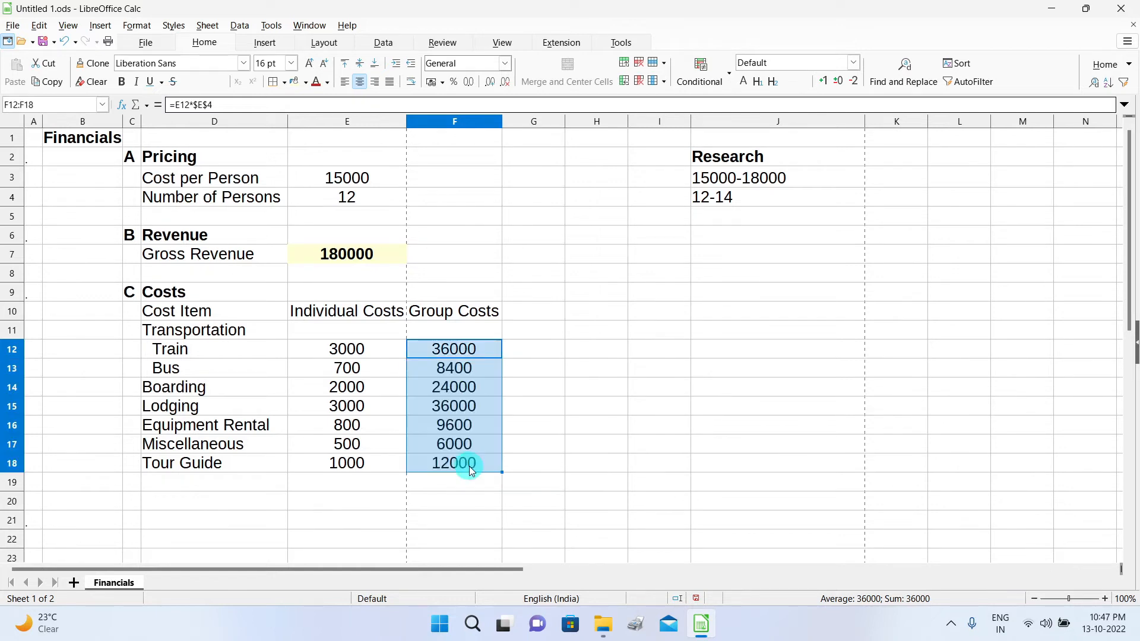
{"action": "left_click", "coordinate": [486, 368]}
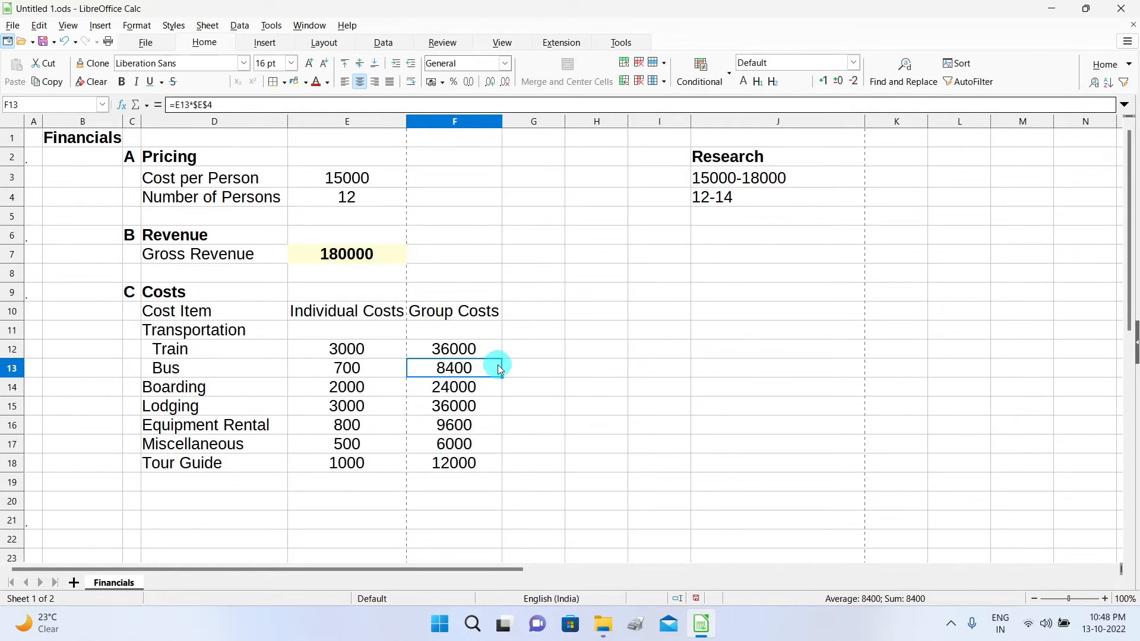
{"action": "left_click", "coordinate": [196, 105]}
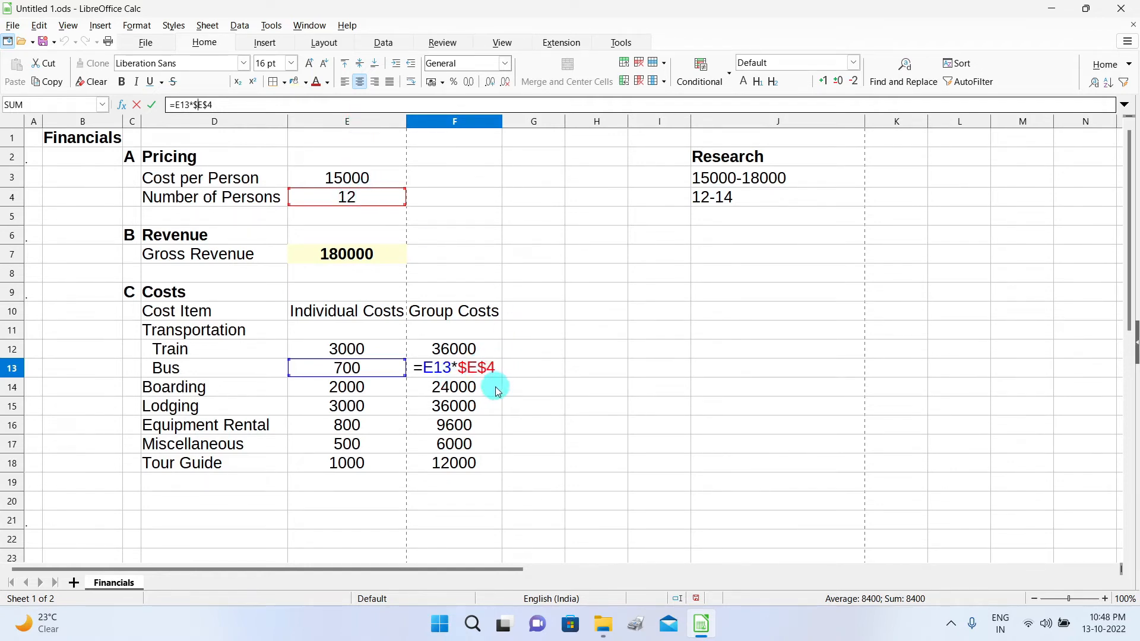
{"action": "key", "text": "Escape"}
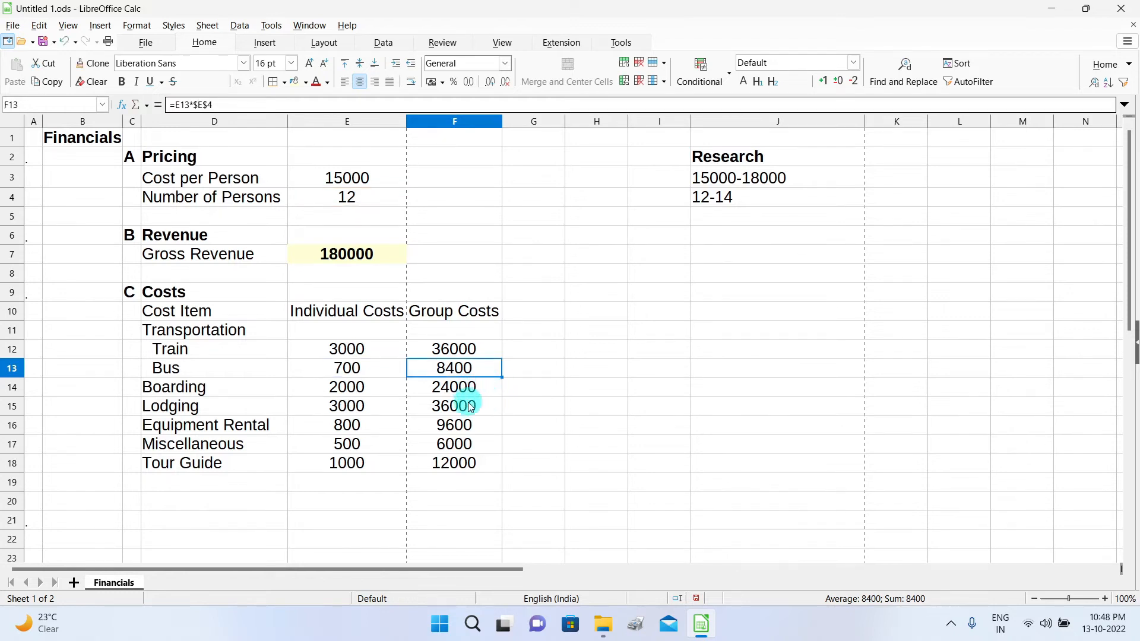
{"action": "left_click", "coordinate": [470, 406]}
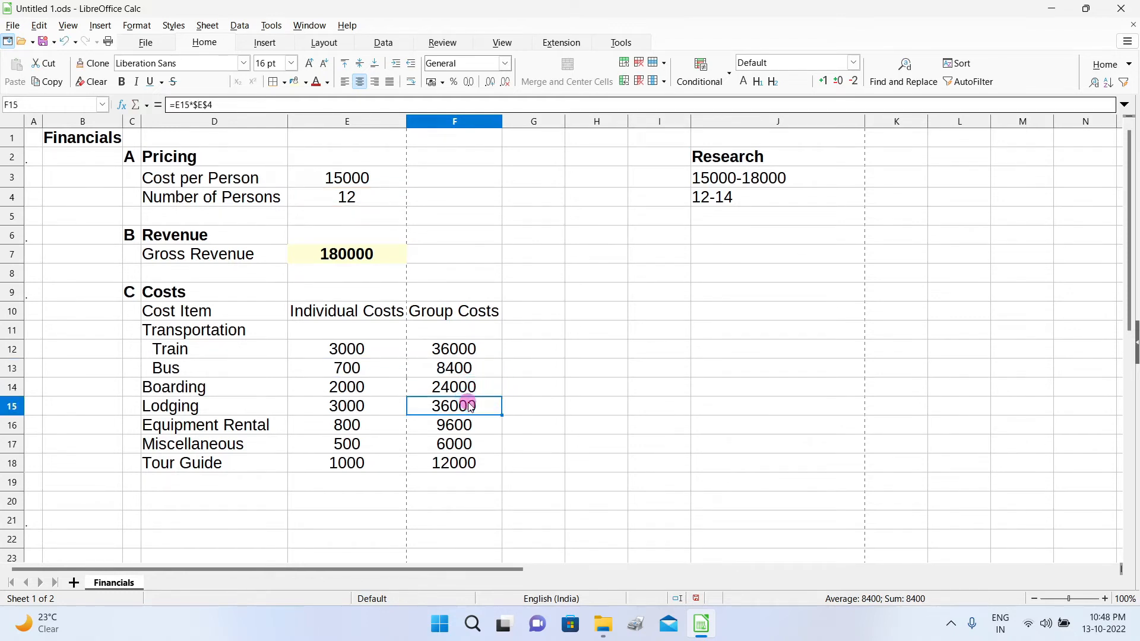
{"action": "left_click", "coordinate": [194, 104]}
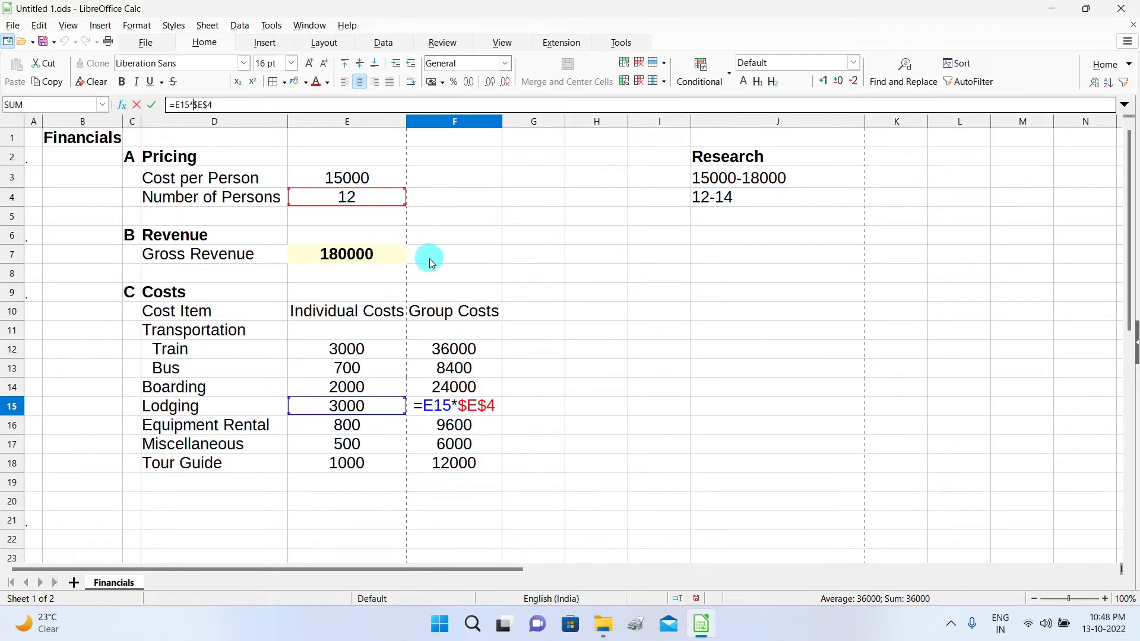
{"action": "key", "text": "Return"}
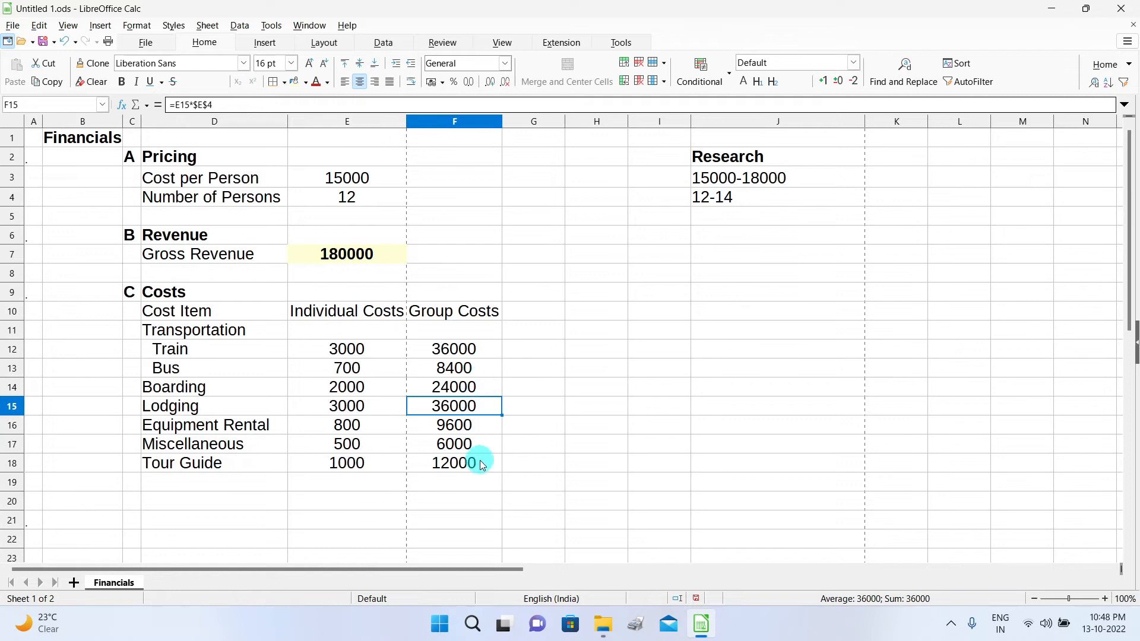
{"action": "left_click", "coordinate": [498, 350]}
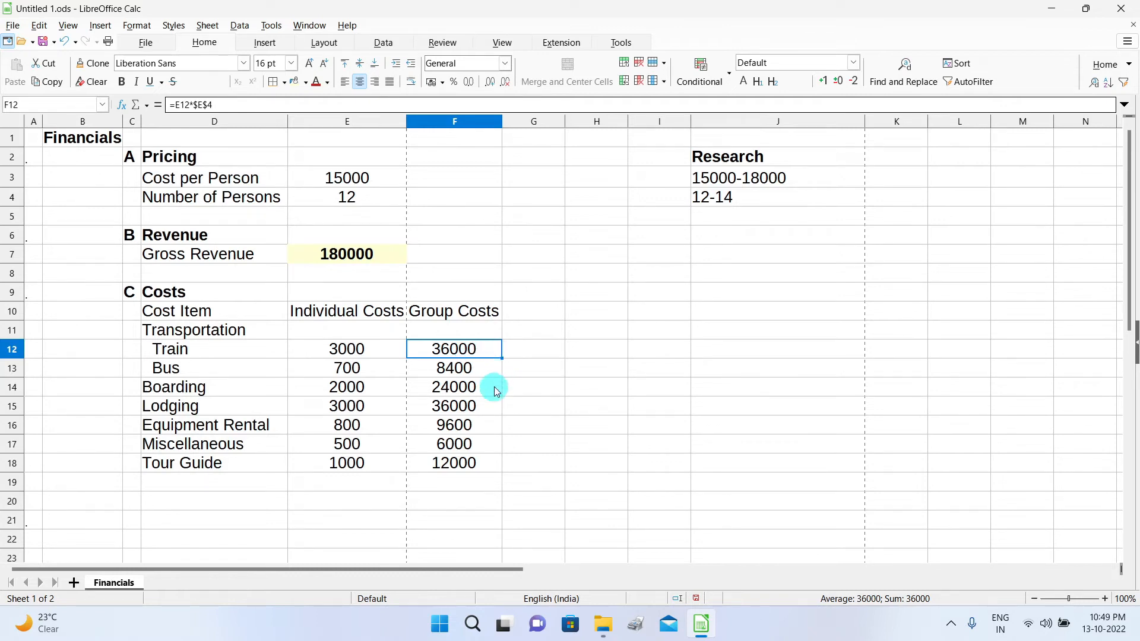
Delete the group cost formulas from F13 through F18 and reselect the Train group cost in F12.
{"action": "left_click", "coordinate": [455, 373]}
{"action": "left_click_drag", "start_coordinate": [454, 373], "coordinate": [455, 452]}
{"action": "key", "text": "Delete"}
{"action": "left_click", "coordinate": [452, 462]}
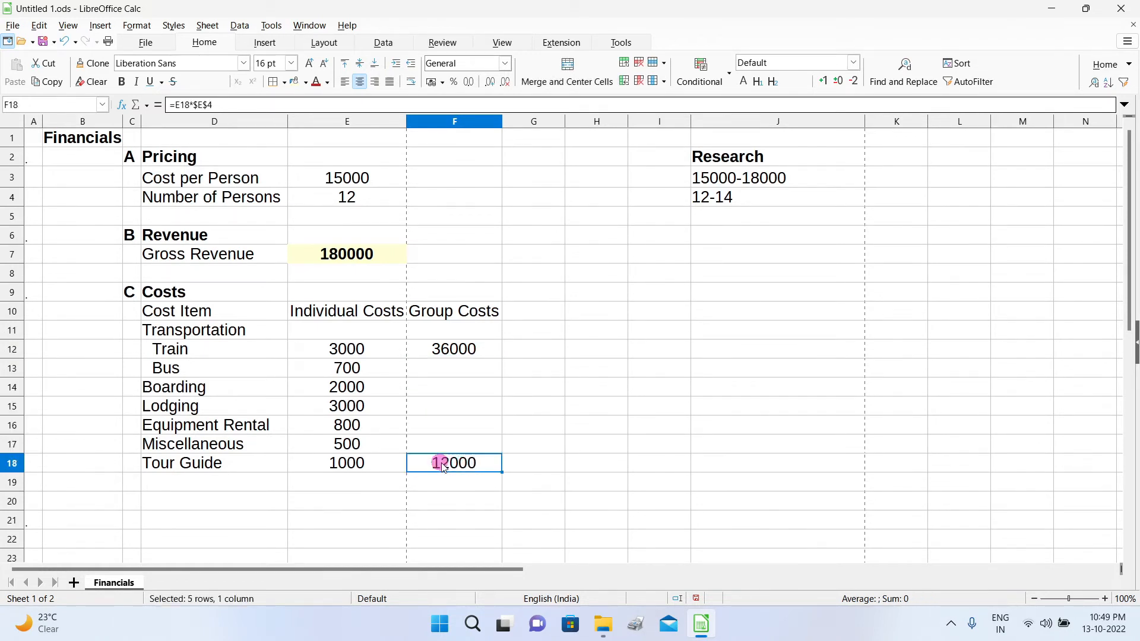
{"action": "key", "text": "Delete"}
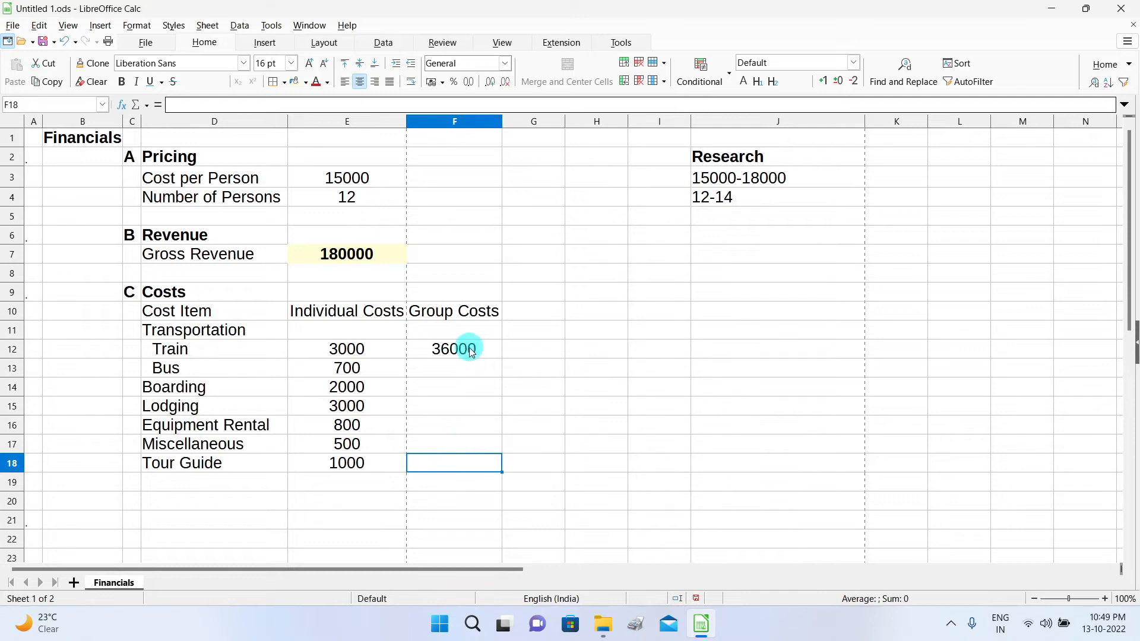
{"action": "left_click", "coordinate": [473, 351]}
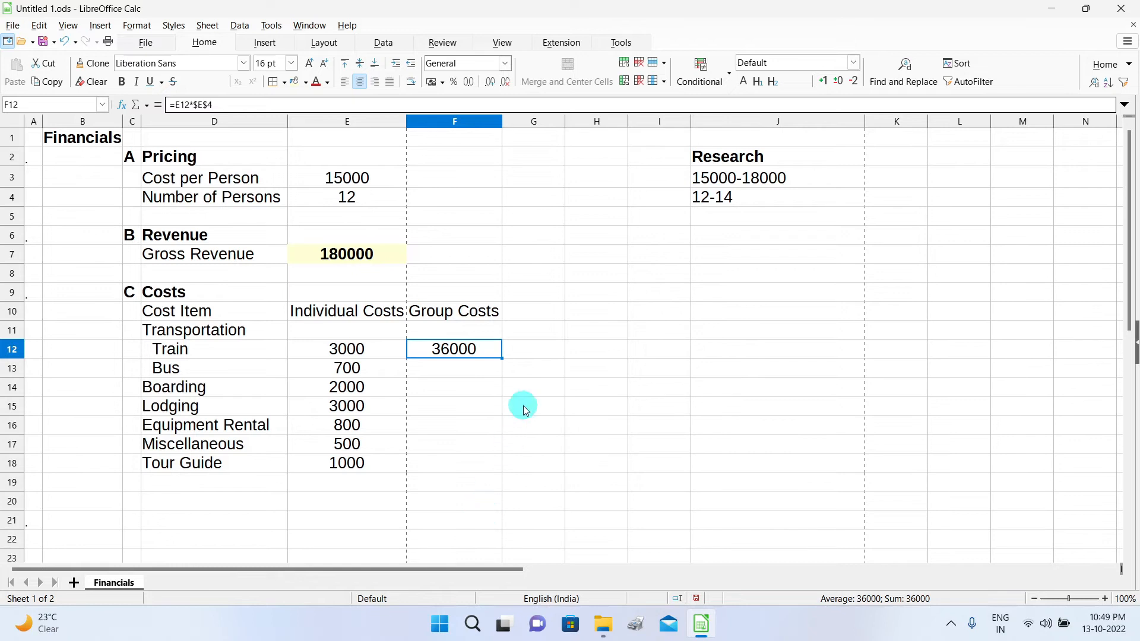
Fill the Train group cost formula in F12 down through F18 for all cost items.
{"action": "double_click", "coordinate": [503, 358]}
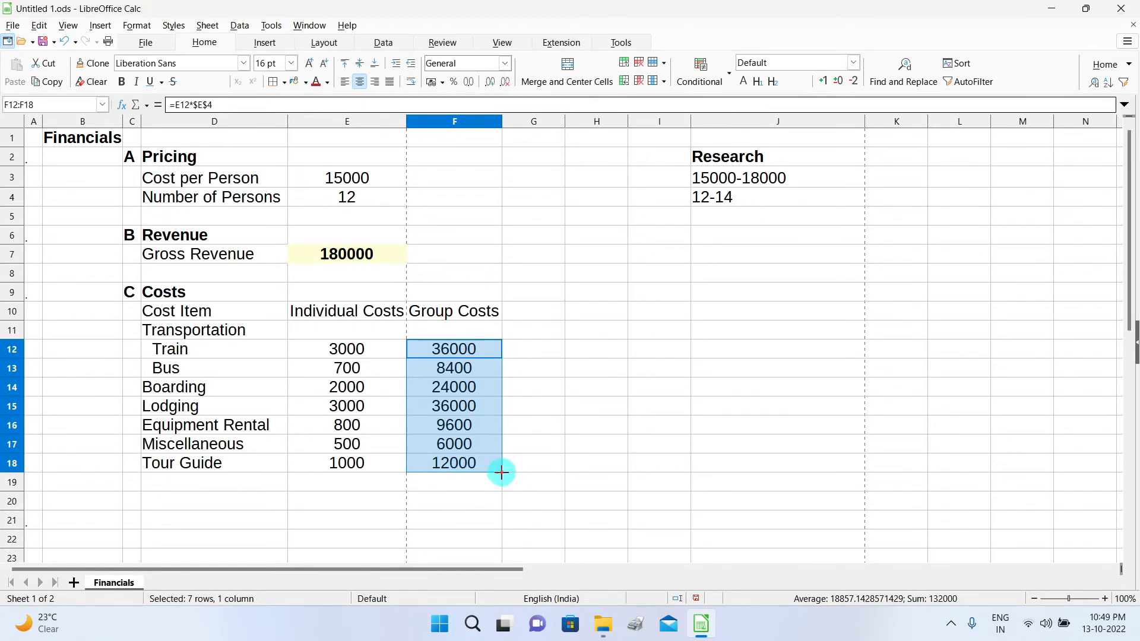
{"action": "left_click", "coordinate": [472, 462]}
Total the individual costs in E19 with =SUM(E12:E18) and fill the formula across to F19 for the group costs.
{"action": "left_click", "coordinate": [373, 481]}
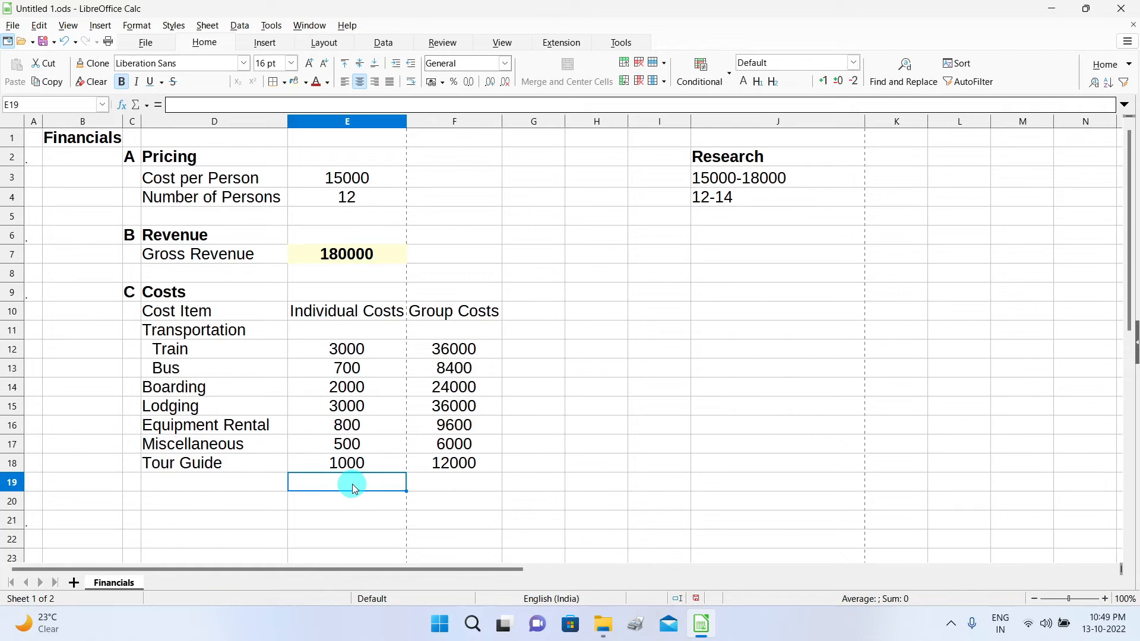
{"action": "left_click", "coordinate": [146, 107]}
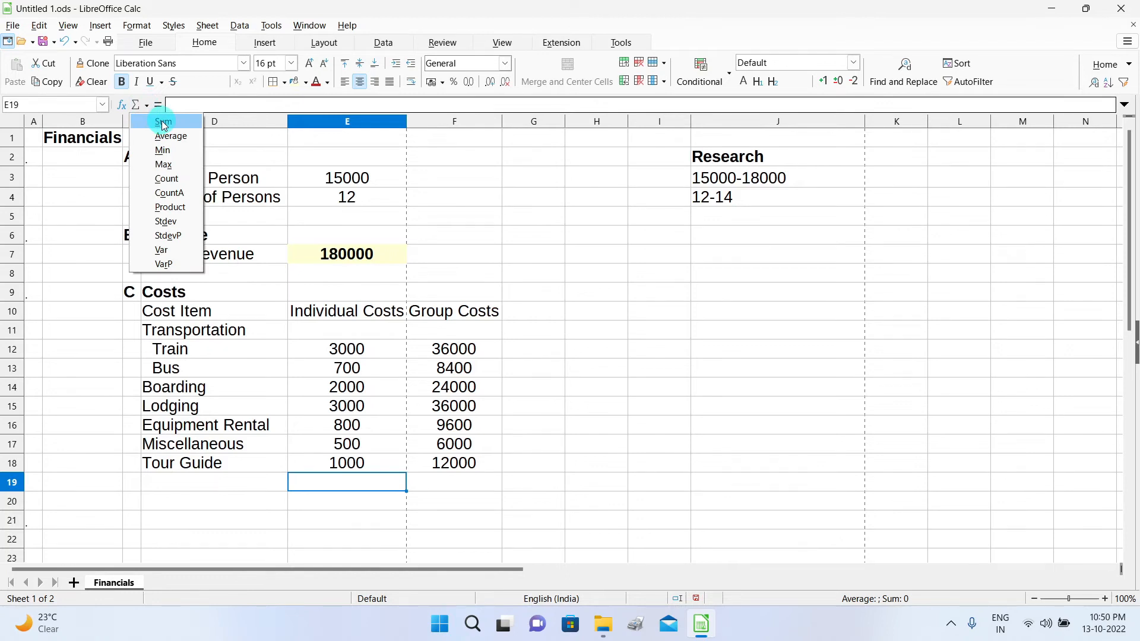
{"action": "left_click", "coordinate": [164, 123]}
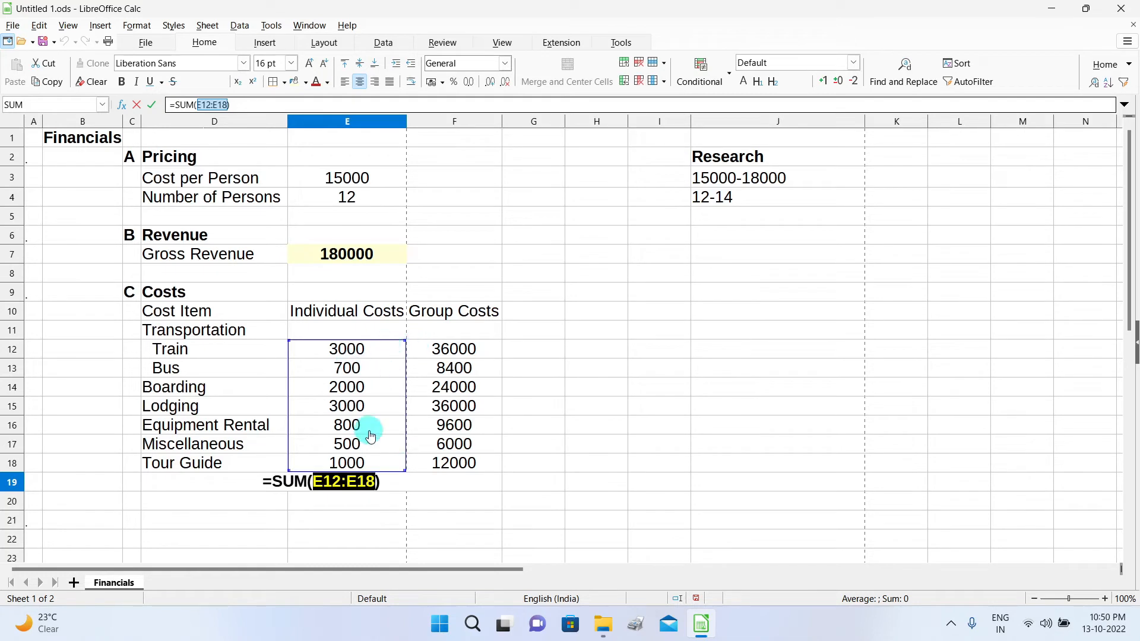
{"action": "left_click", "coordinate": [151, 108]}
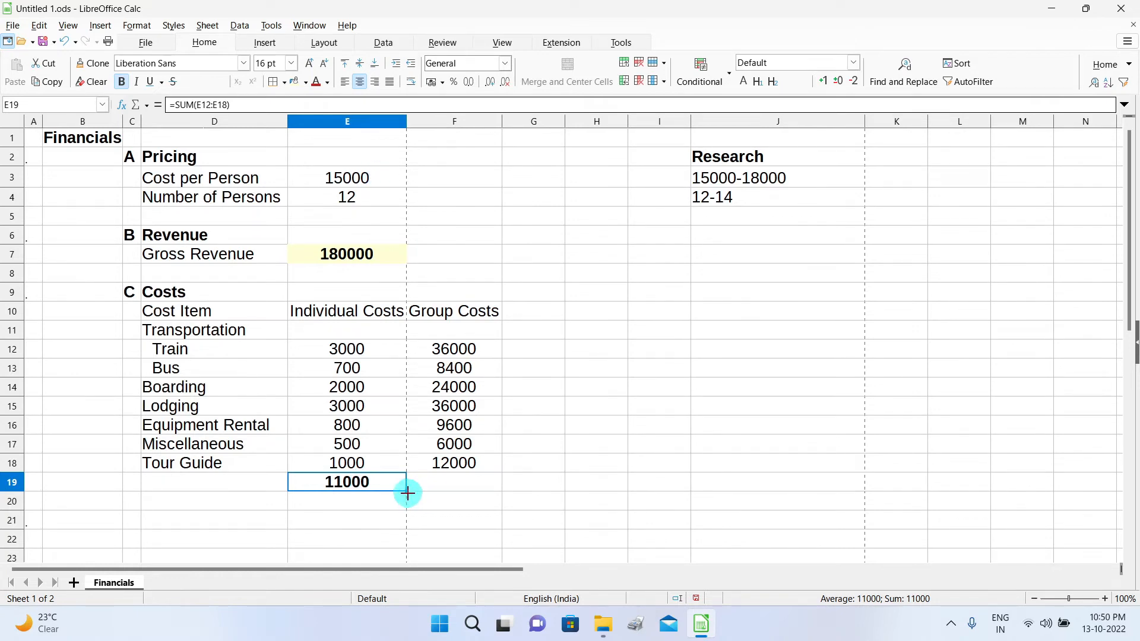
{"action": "left_click_drag", "start_coordinate": [406, 491], "coordinate": [500, 489]}
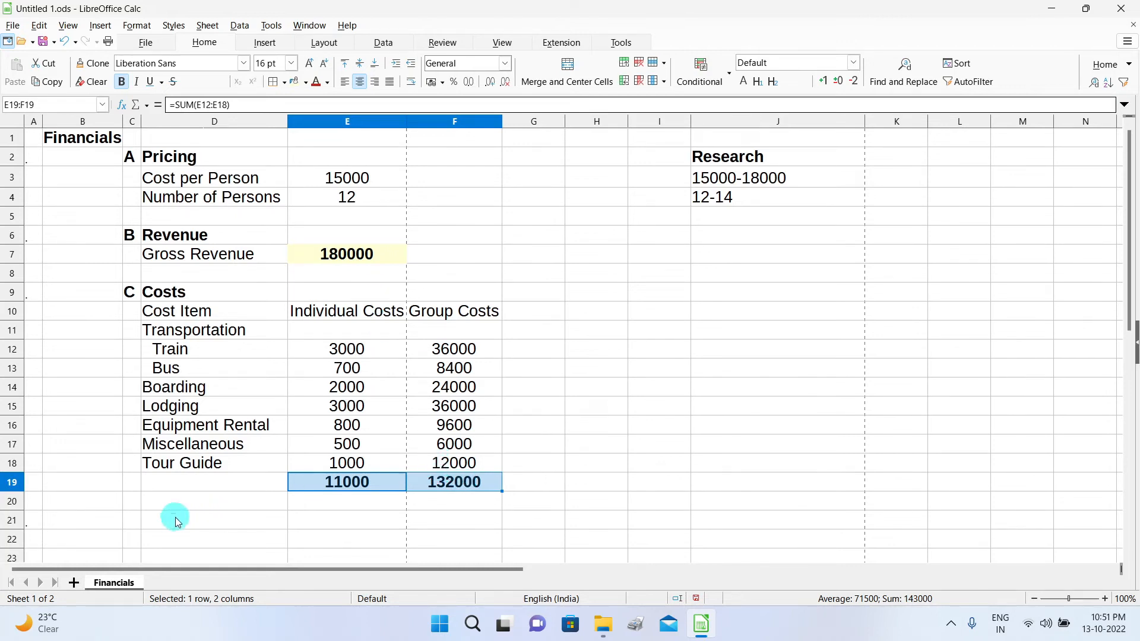
Add section D titled Income in row 21, with the label Net Revenue below it in D22.
{"action": "left_click", "coordinate": [135, 519]}
{"action": "type", "text": "D"}
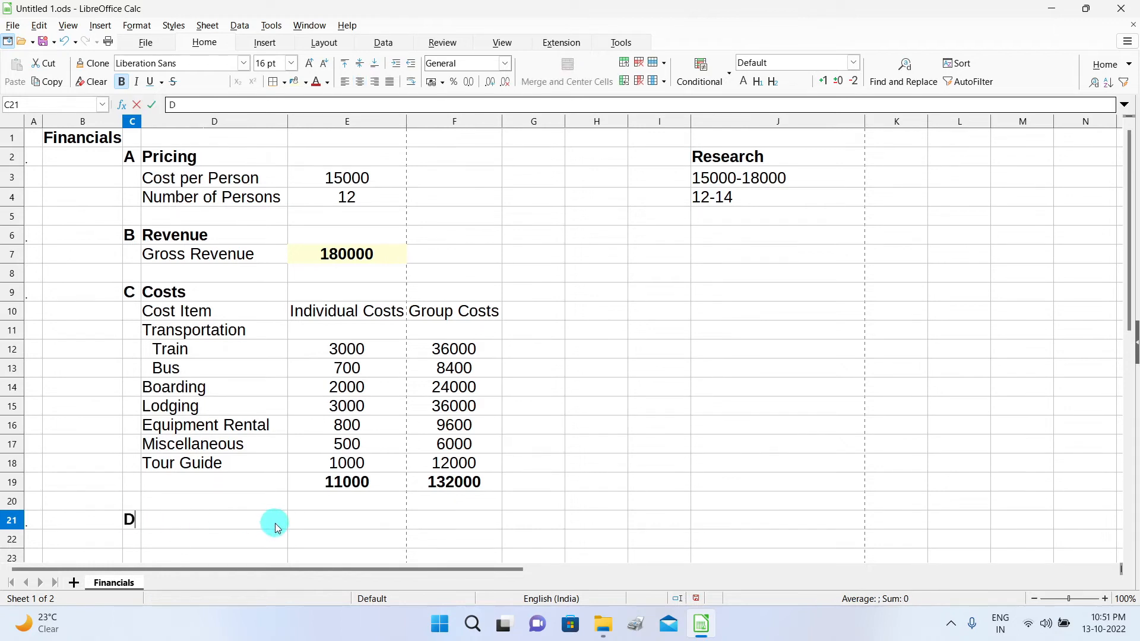
{"action": "left_click", "coordinate": [262, 521]}
{"action": "type", "text": "Income"}
{"action": "left_click", "coordinate": [234, 539]}
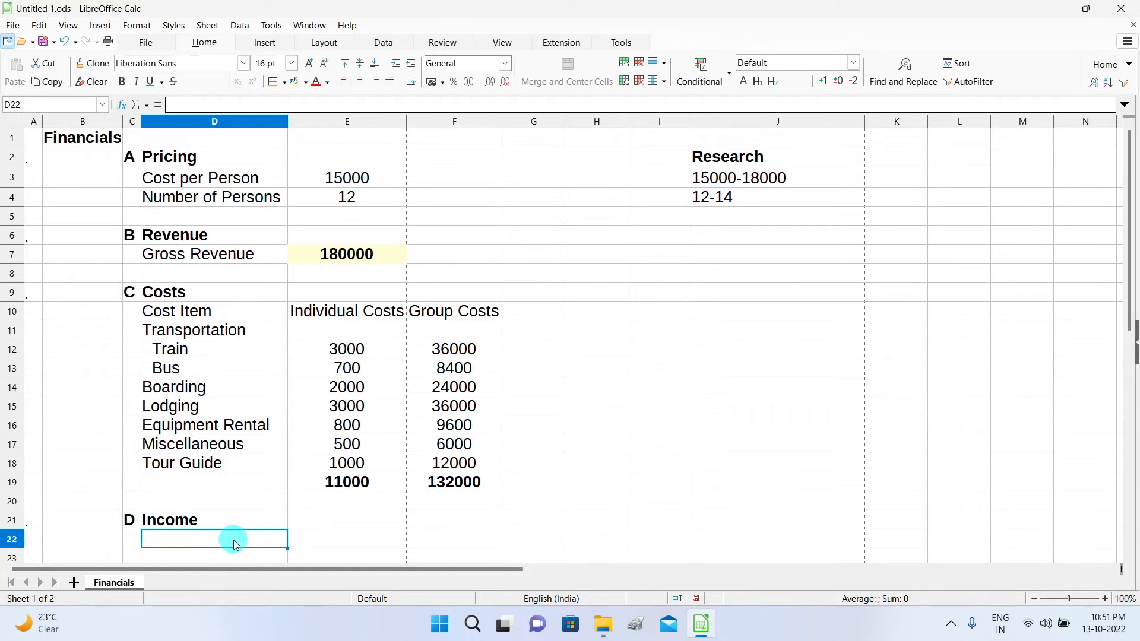
{"action": "type", "text": "Net Revenue"}
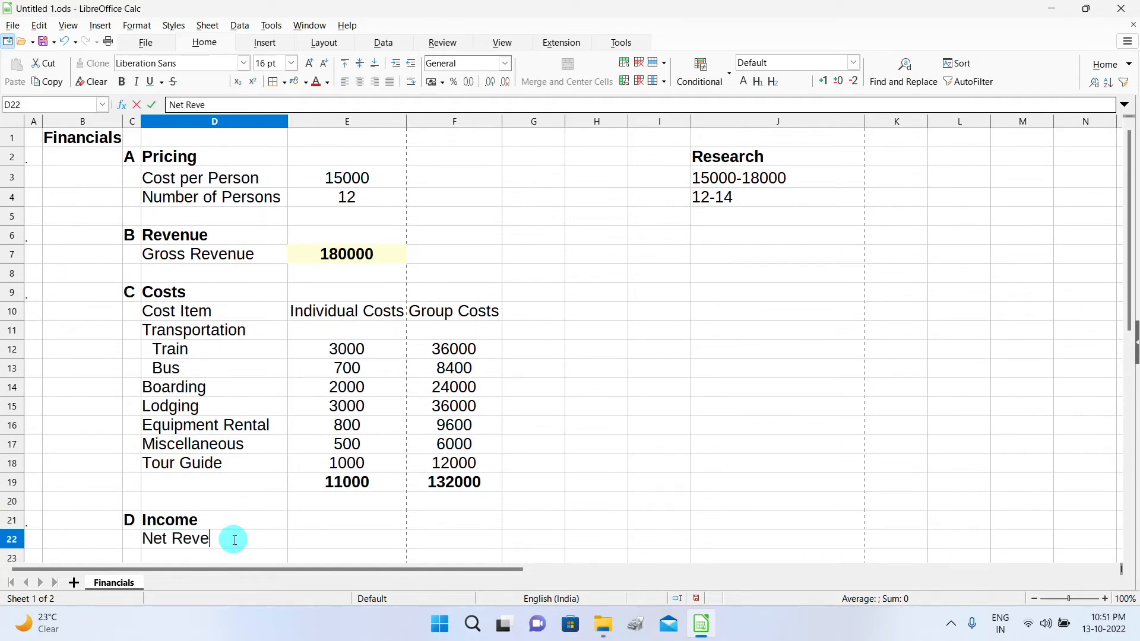
Calculate the net revenue in F22 as gross revenue minus total group costs with =E7-F19.
{"action": "left_click", "coordinate": [491, 543]}
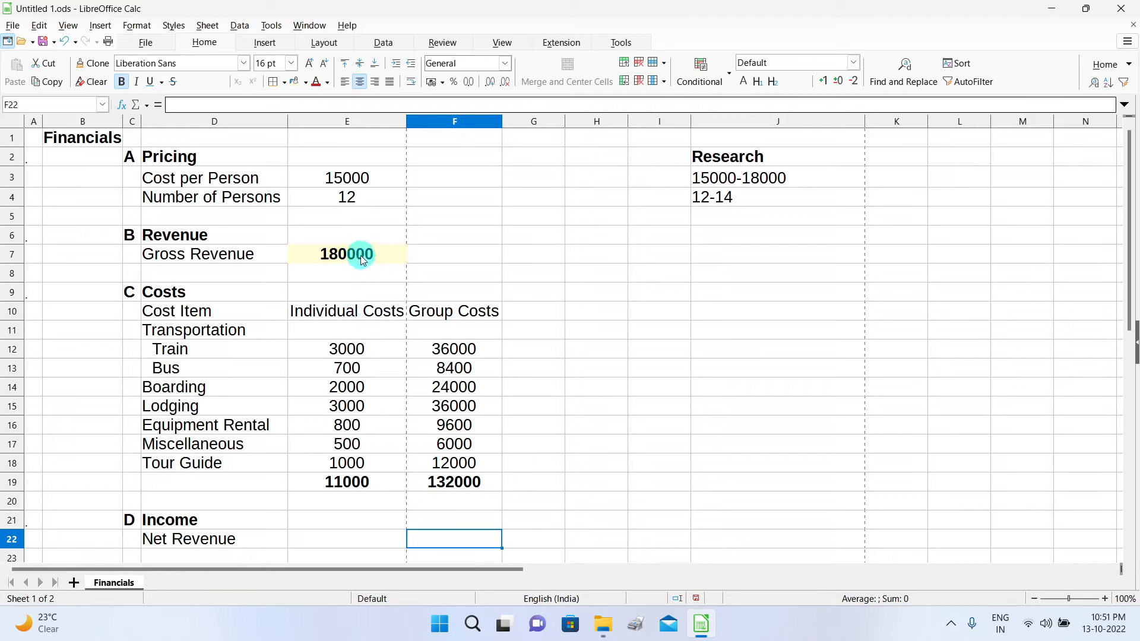
{"action": "left_click", "coordinate": [158, 107]}
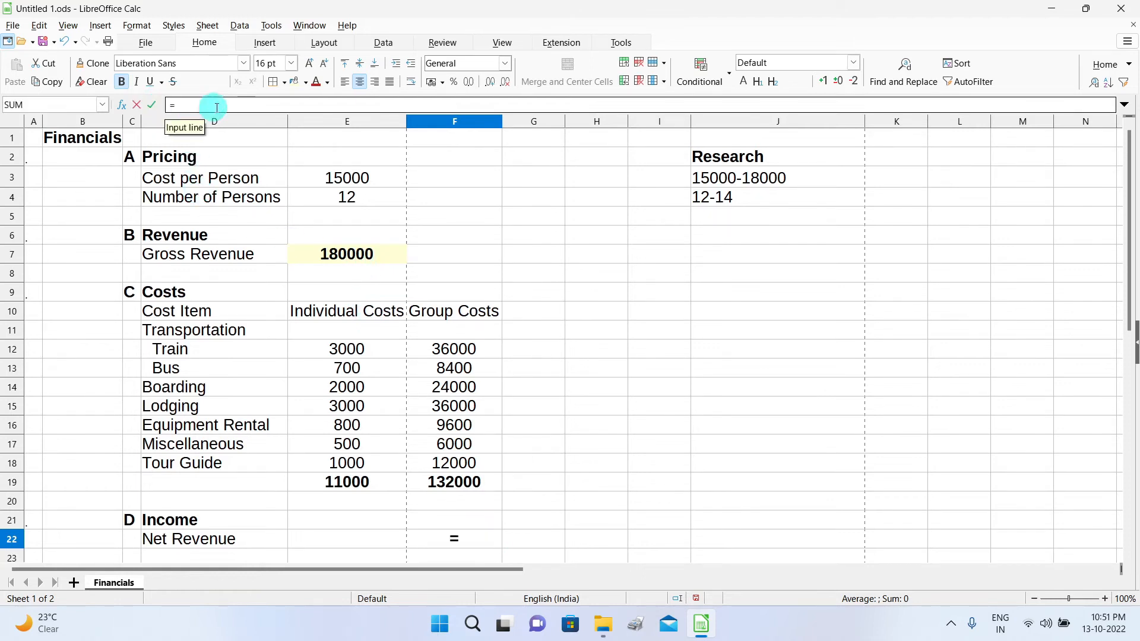
{"action": "left_click", "coordinate": [345, 262]}
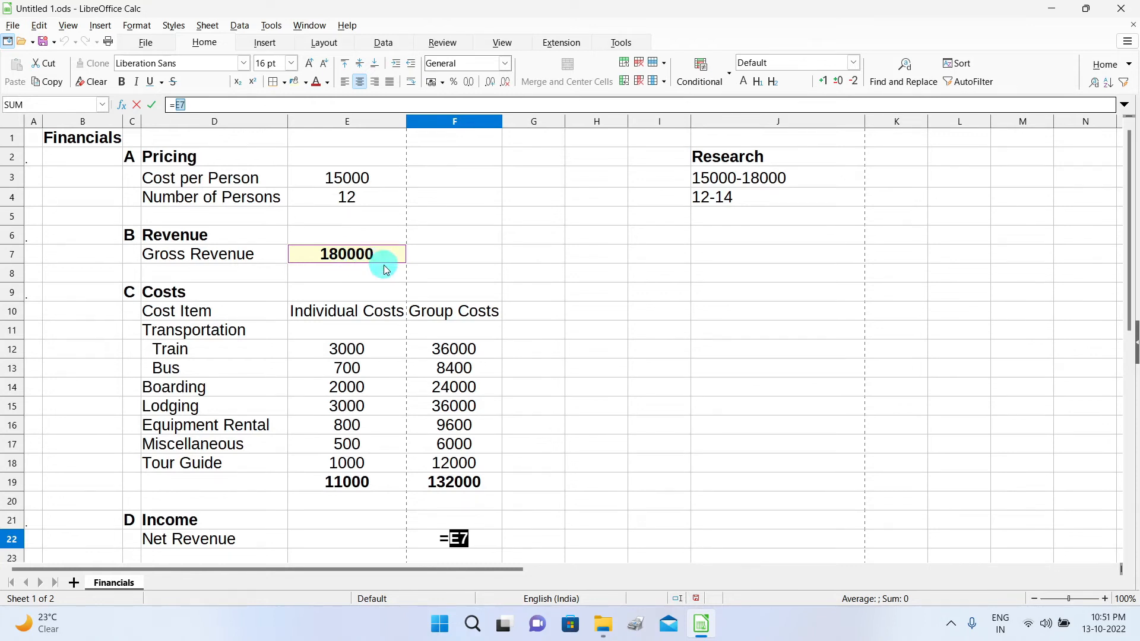
{"action": "type", "text": "-"}
{"action": "left_click", "coordinate": [472, 494]}
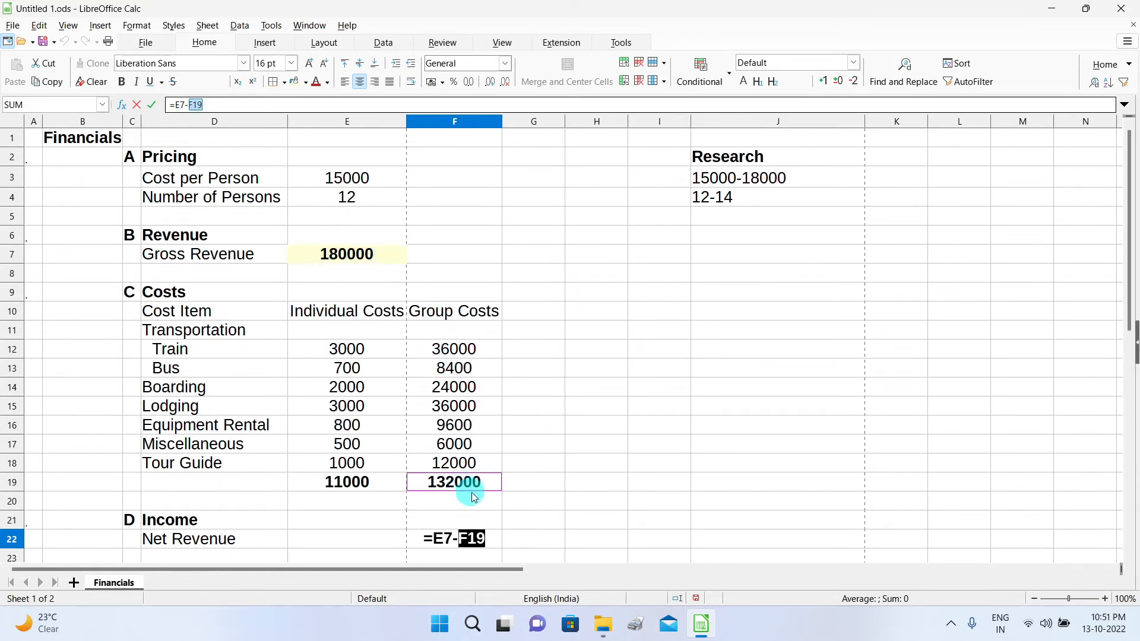
{"action": "left_click", "coordinate": [154, 107]}
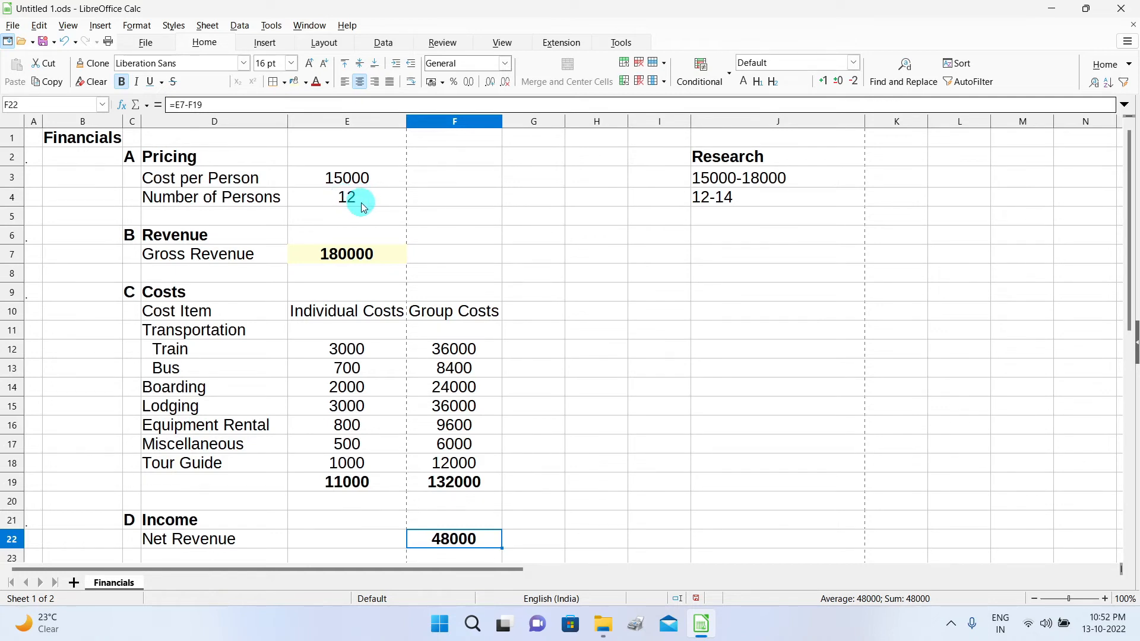
Enter the research value 60000 in J22 and give the net revenue in F22 a red font and light yellow background.
{"action": "left_click", "coordinate": [727, 541]}
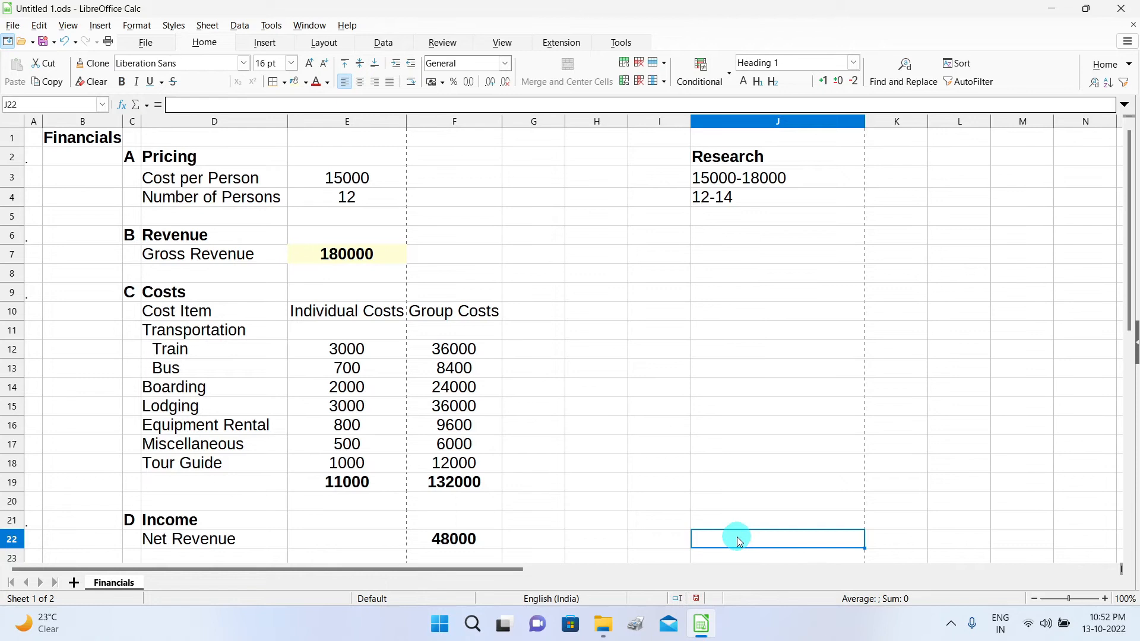
{"action": "type", "text": "6"}
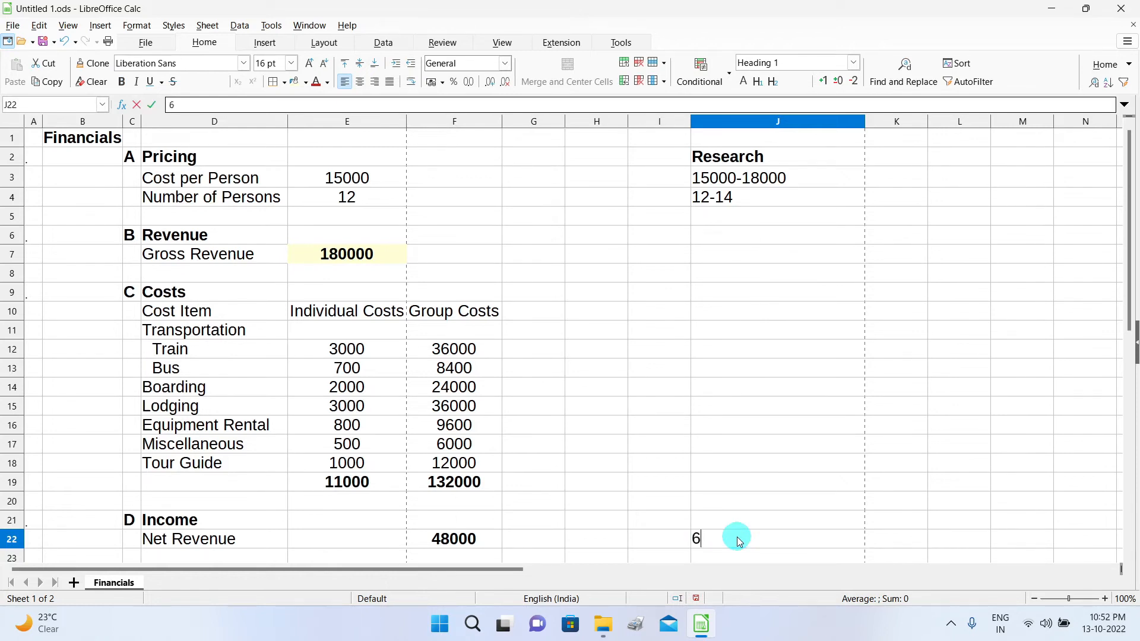
{"action": "type", "text": "0000"}
{"action": "left_click", "coordinate": [481, 539]}
{"action": "left_click", "coordinate": [316, 84]}
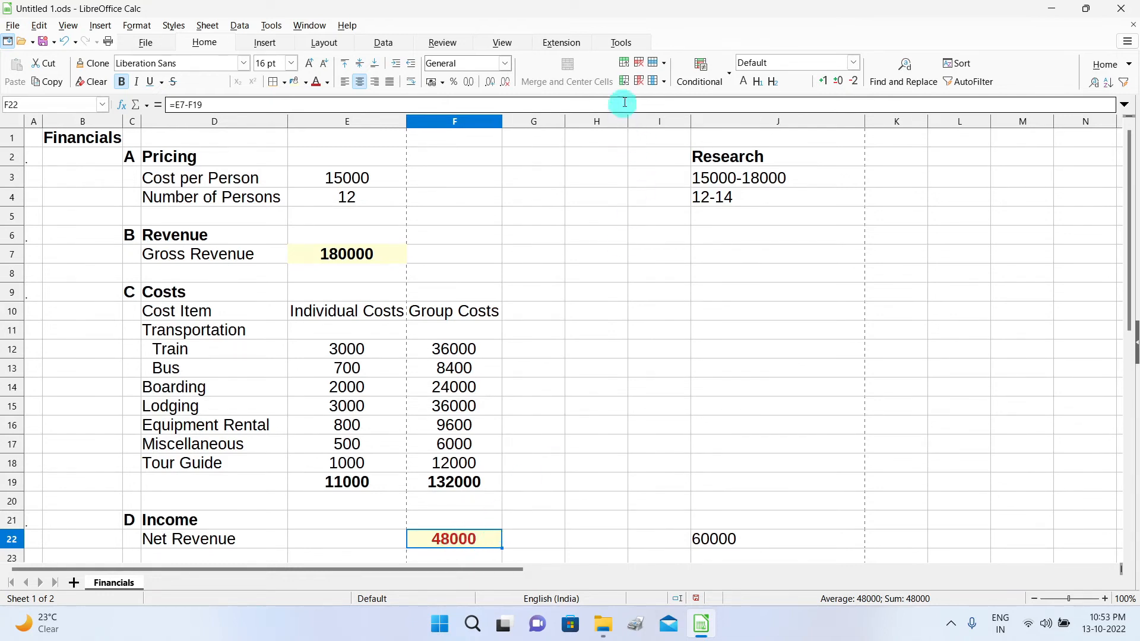
Run Goal Seek on formula cell F22 with target value 60000 and variable cell E3, and insert the result into the variable cell.
{"action": "left_click", "coordinate": [624, 41]}
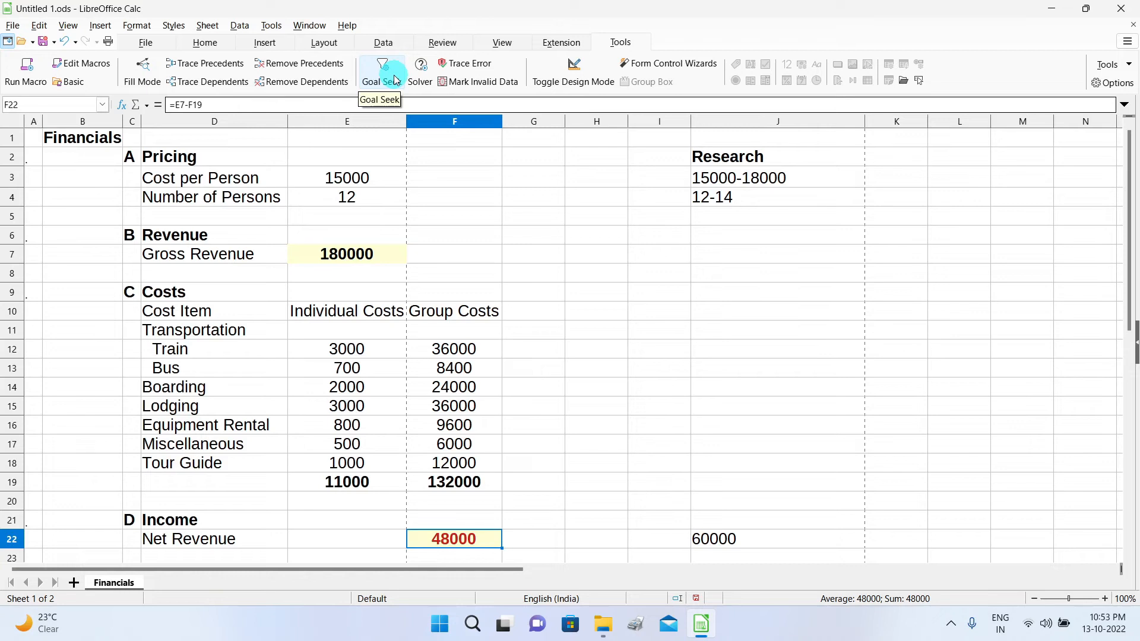
{"action": "left_click", "coordinate": [396, 79]}
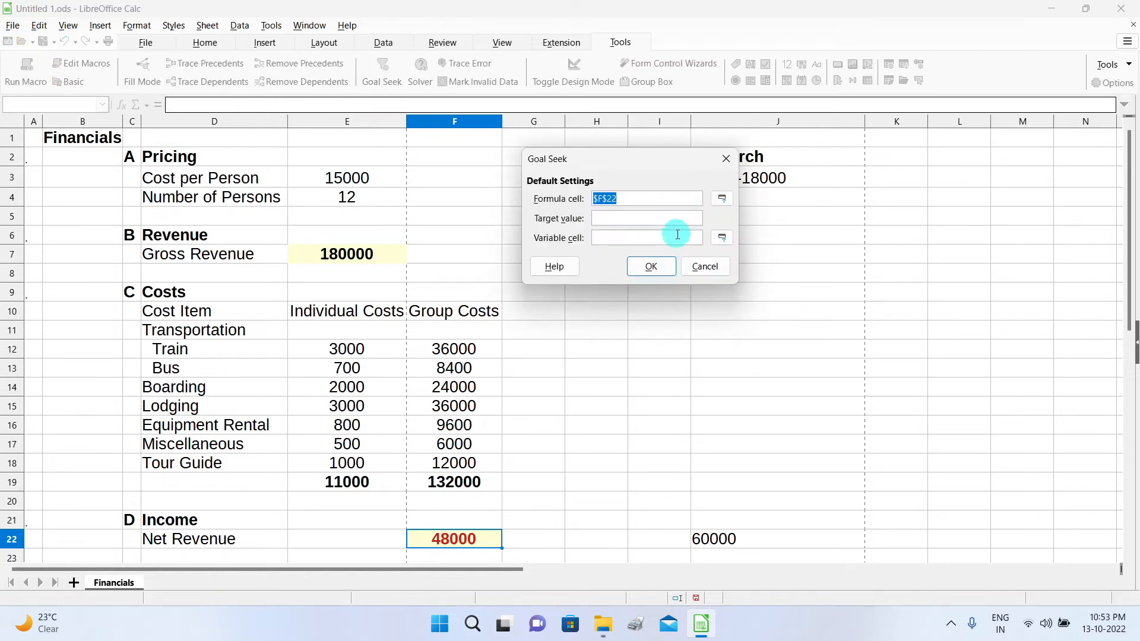
{"action": "left_click_drag", "start_coordinate": [627, 163], "coordinate": [679, 155]}
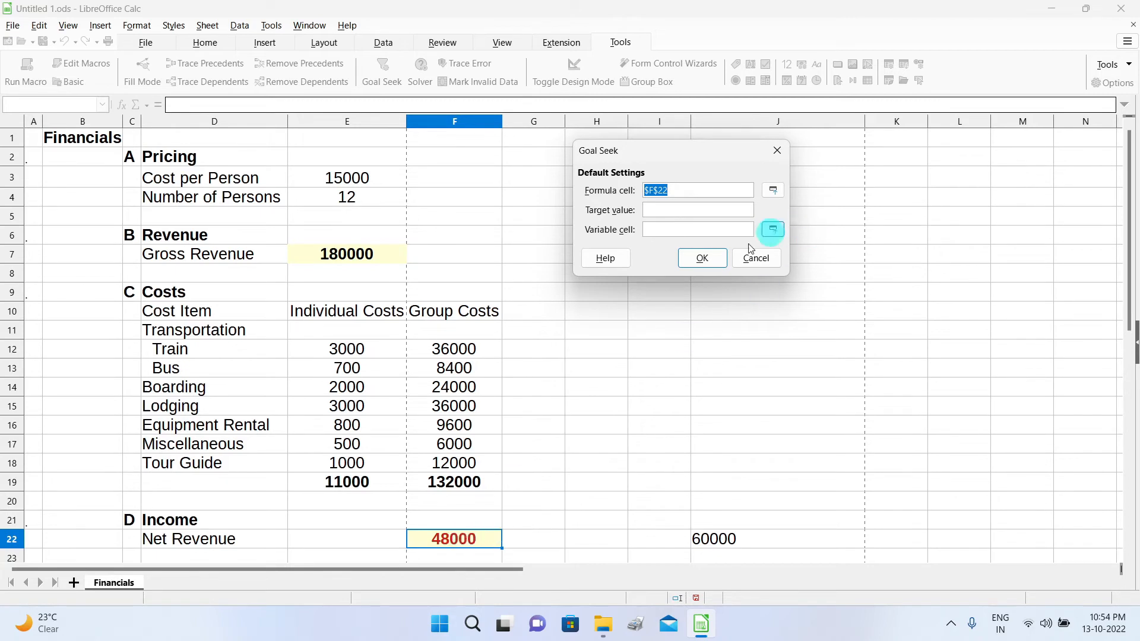
{"action": "left_click", "coordinate": [667, 212]}
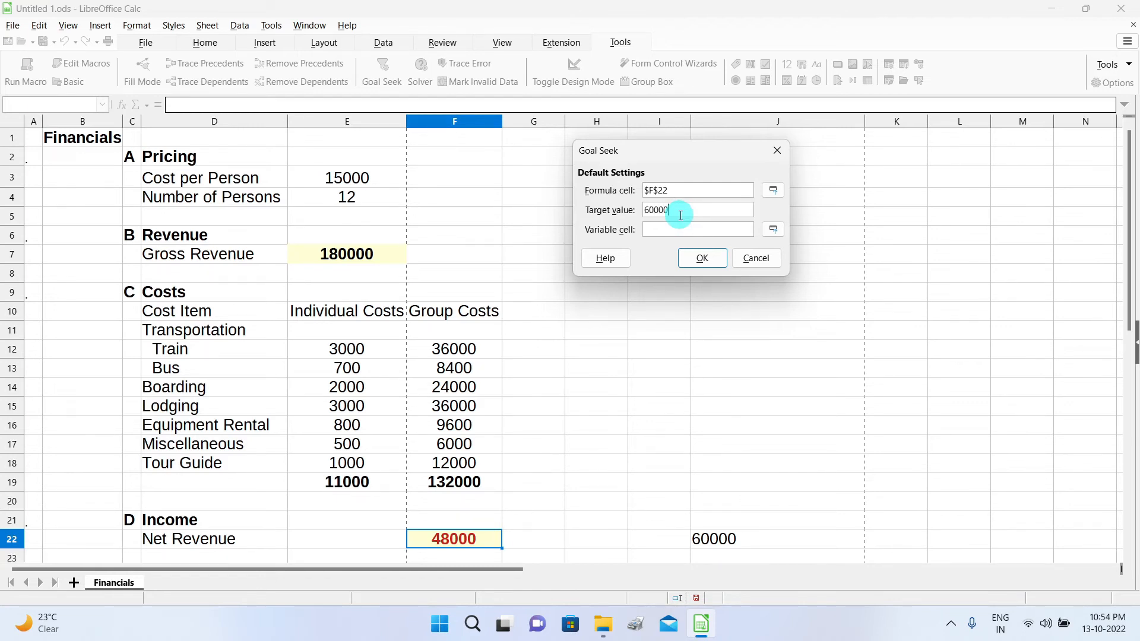
{"action": "left_click", "coordinate": [677, 229]}
{"action": "left_click", "coordinate": [364, 181]}
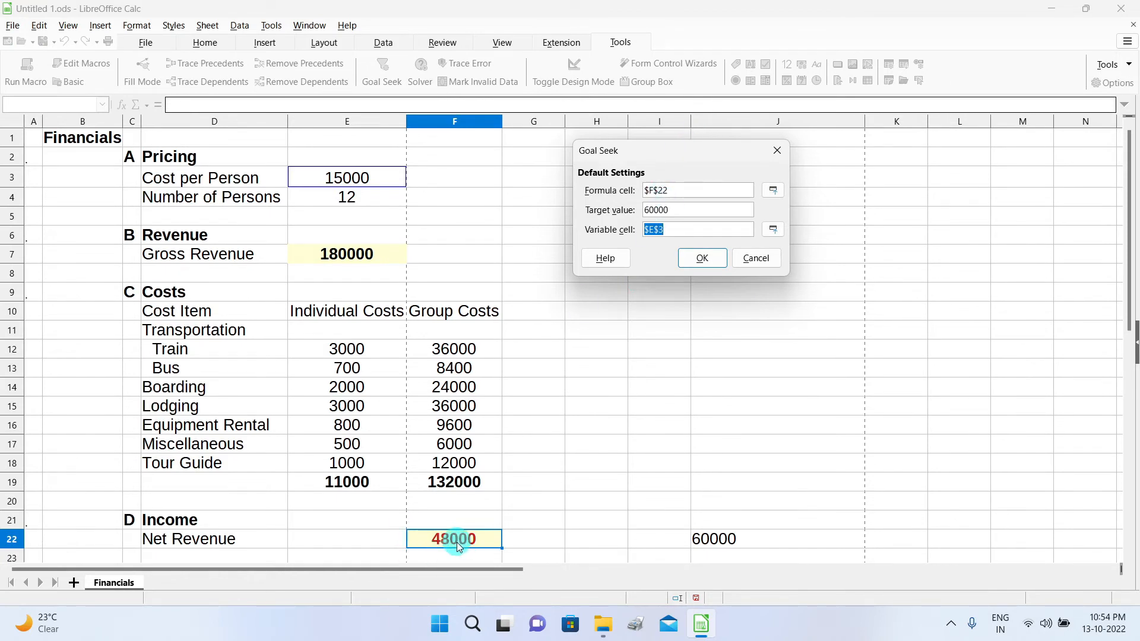
{"action": "left_click", "coordinate": [712, 259]}
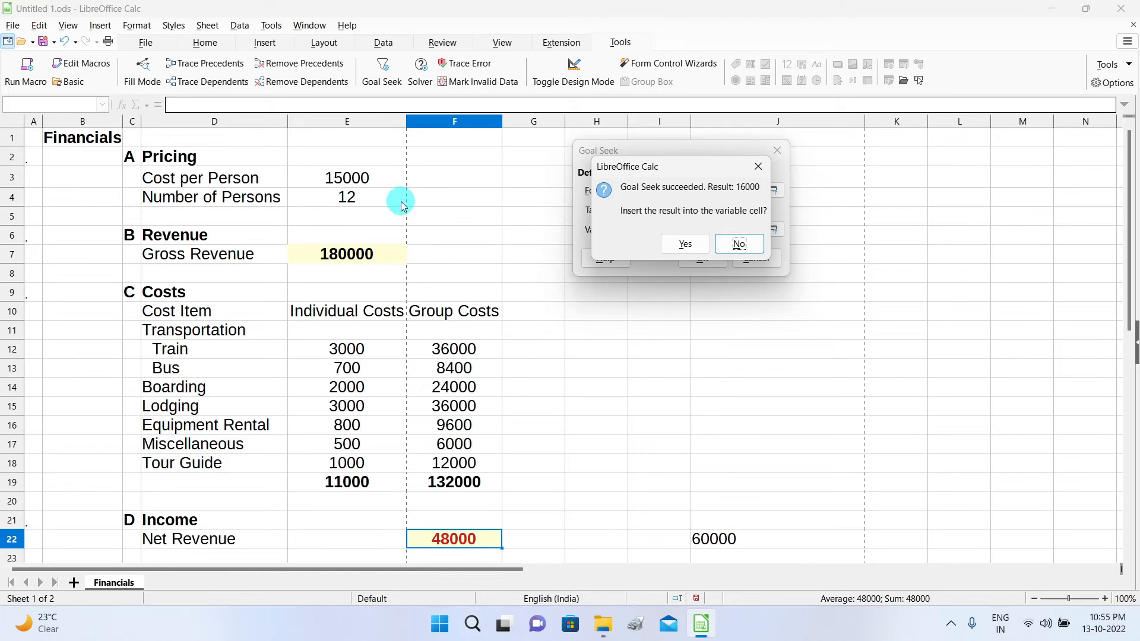
{"action": "left_click", "coordinate": [692, 245]}
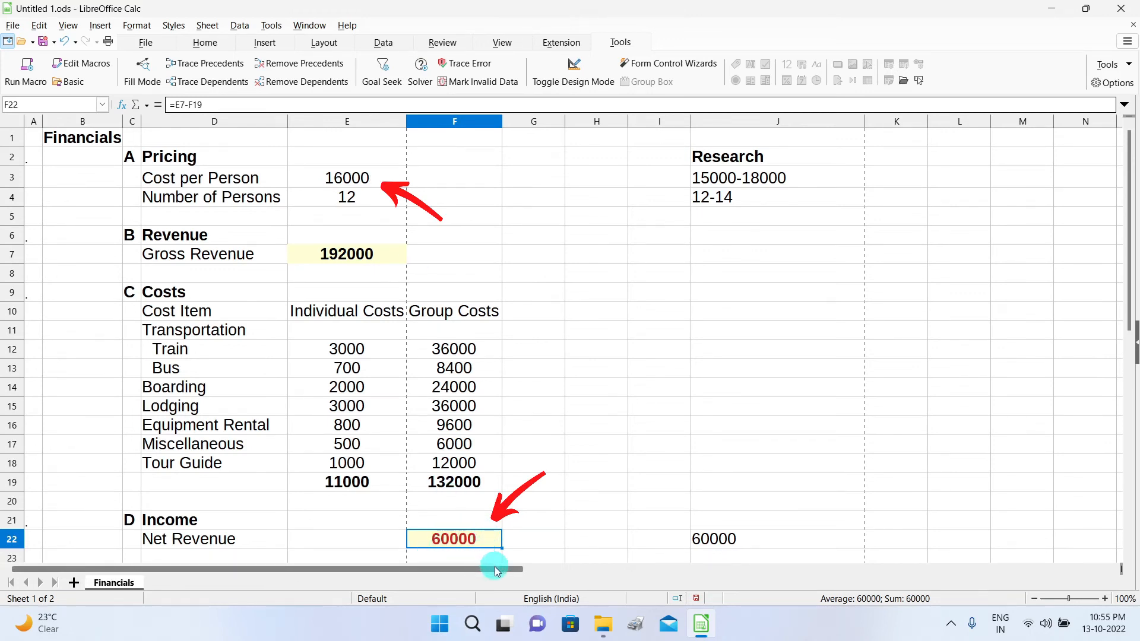
Reset the cost per person in E3 to 15000.
{"action": "left_click", "coordinate": [386, 185]}
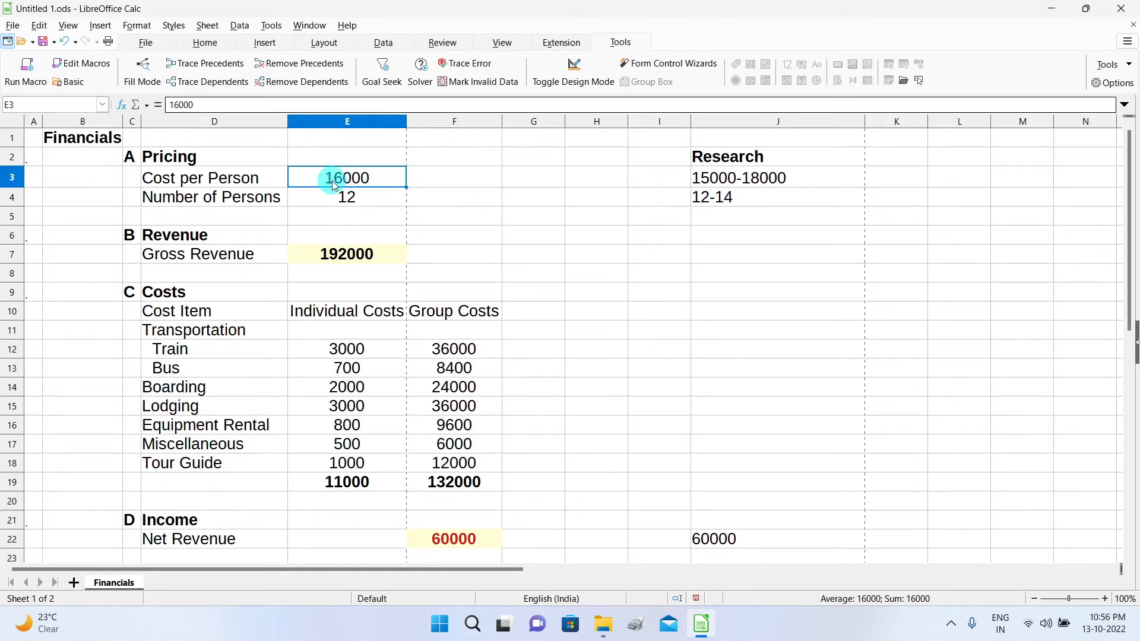
{"action": "type", "text": "15000"}
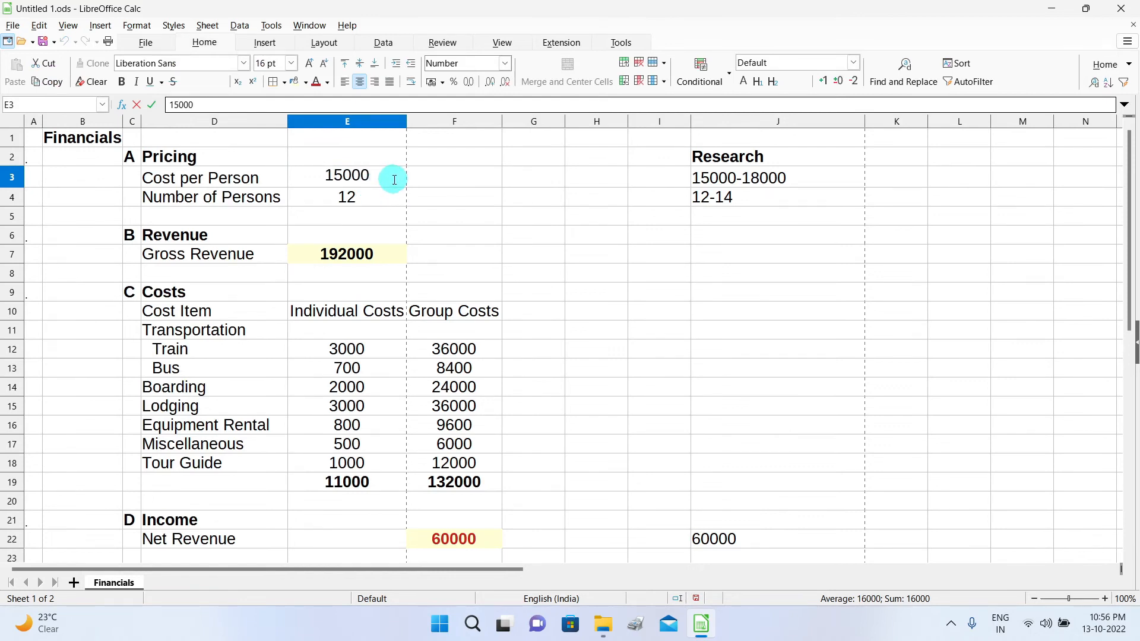
{"action": "left_click", "coordinate": [382, 194]}
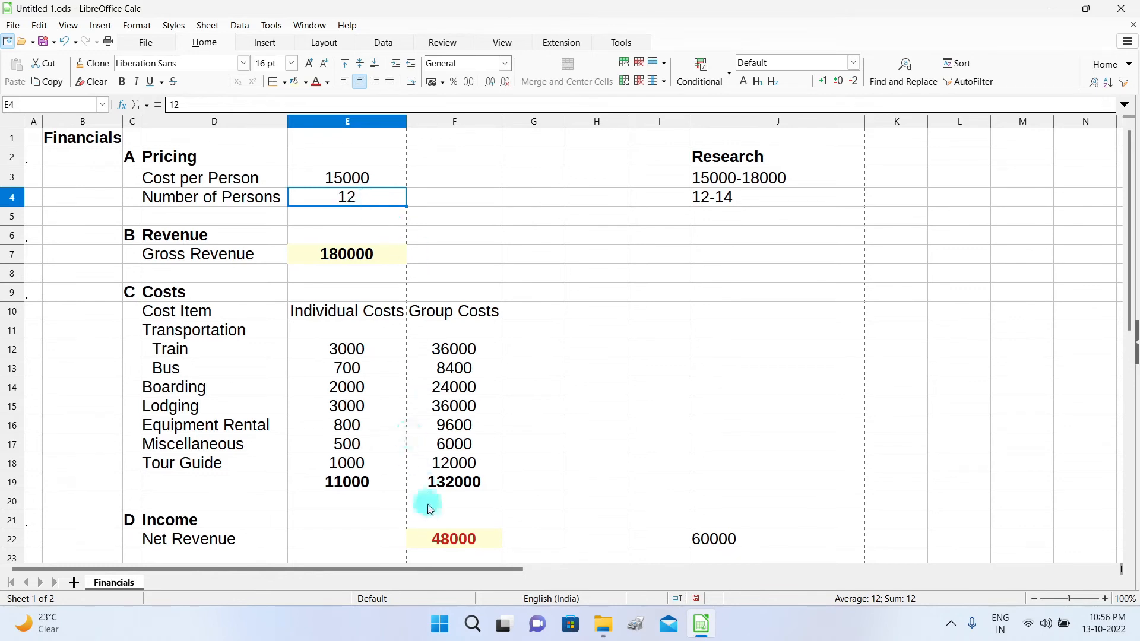
Run Goal Seek on formula cell F22 with target value 60000 and variable cell E4, and insert the result into the variable cell.
{"action": "left_click", "coordinate": [469, 544]}
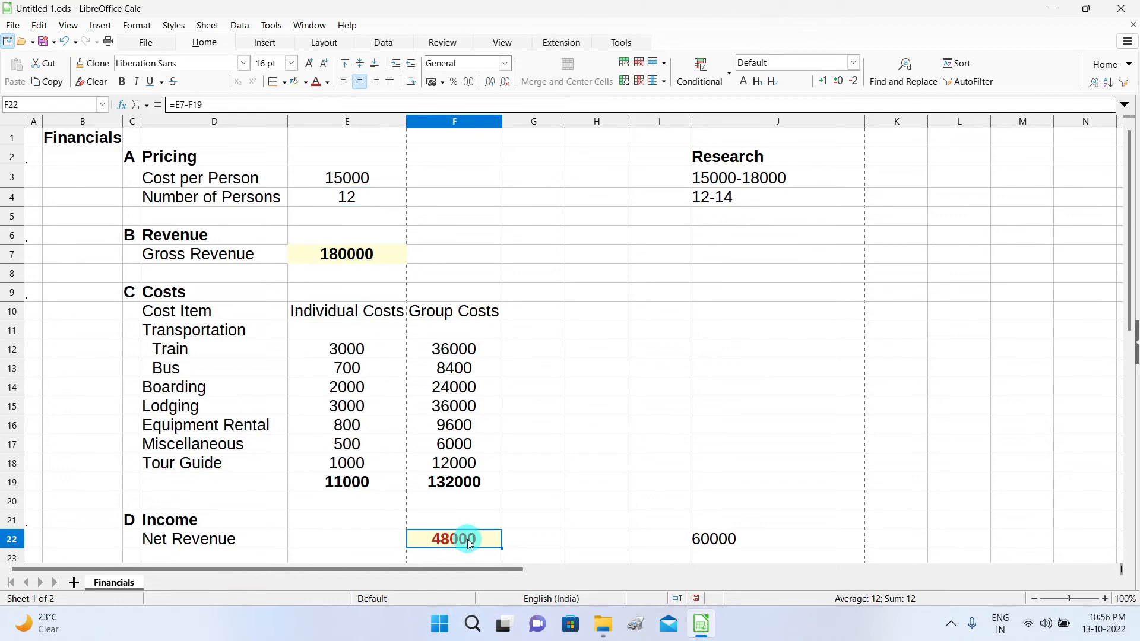
{"action": "left_click", "coordinate": [621, 41]}
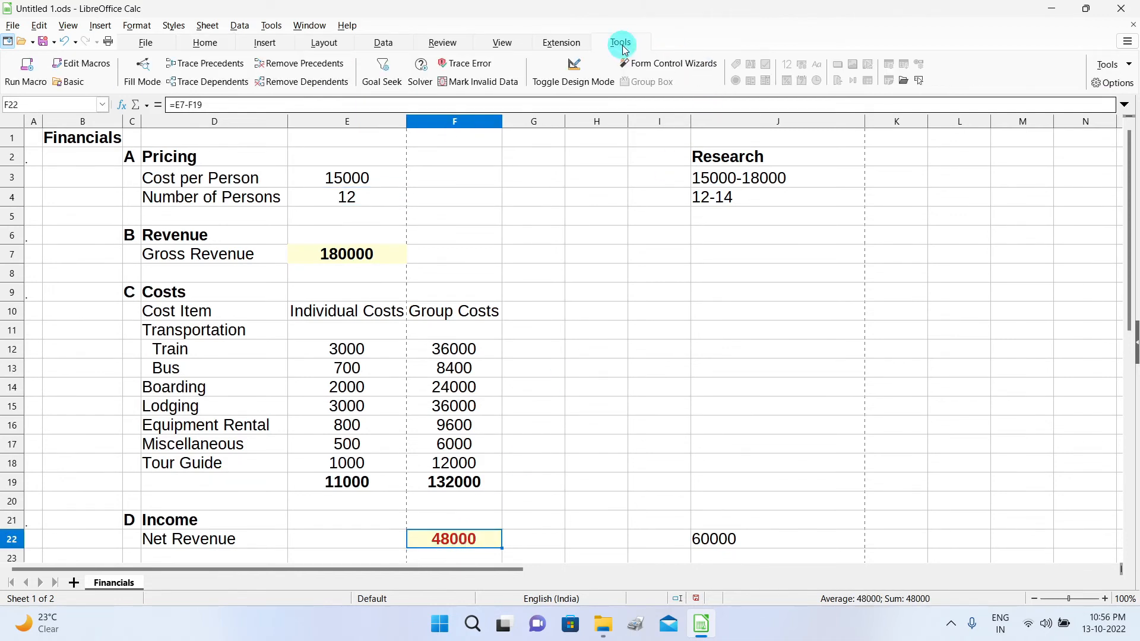
{"action": "left_click", "coordinate": [387, 72]}
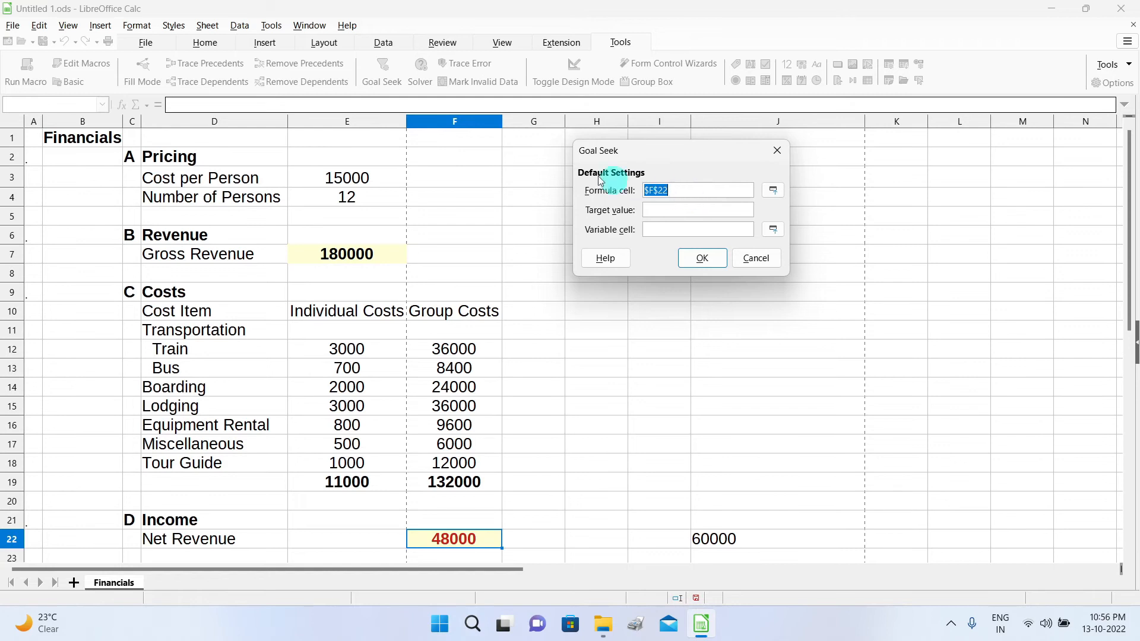
{"action": "left_click", "coordinate": [773, 190]}
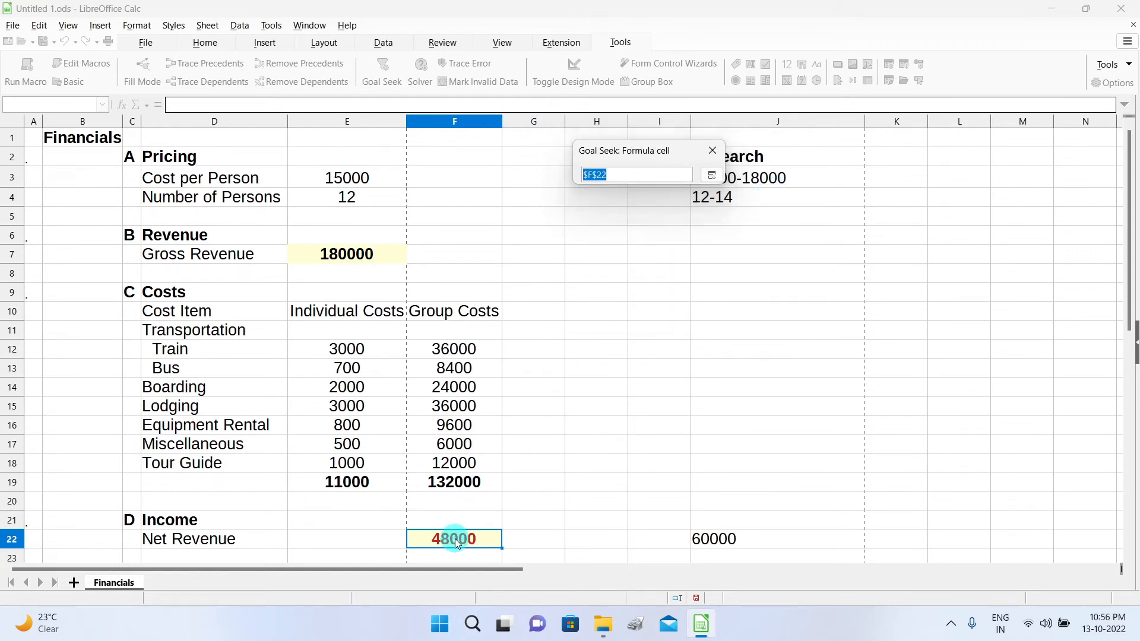
{"action": "left_click", "coordinate": [710, 172]}
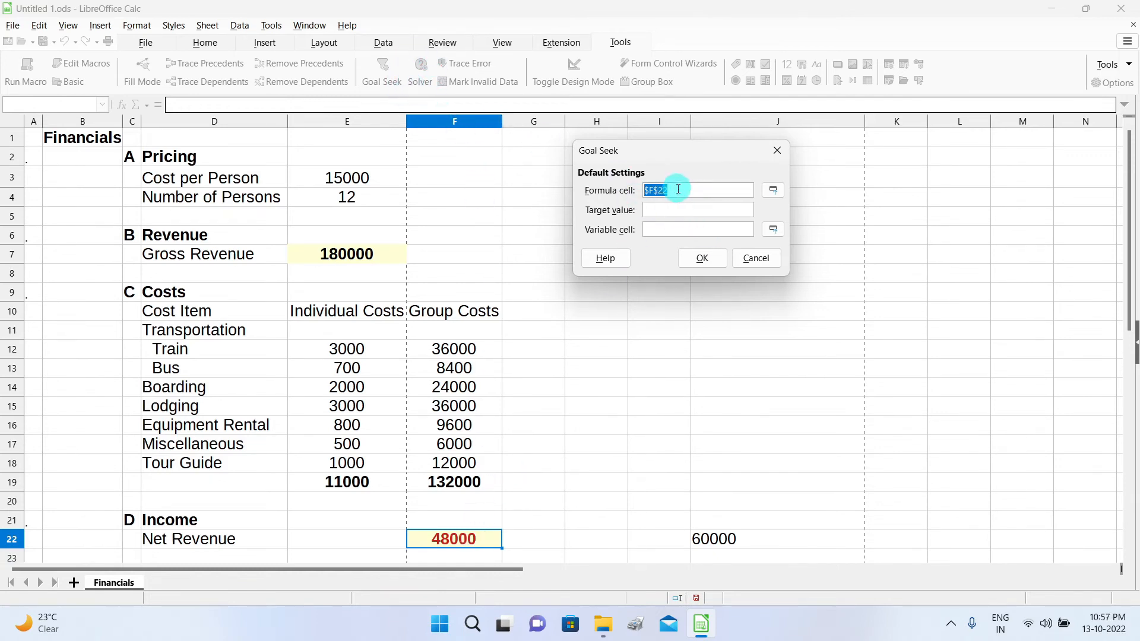
{"action": "left_click", "coordinate": [678, 212]}
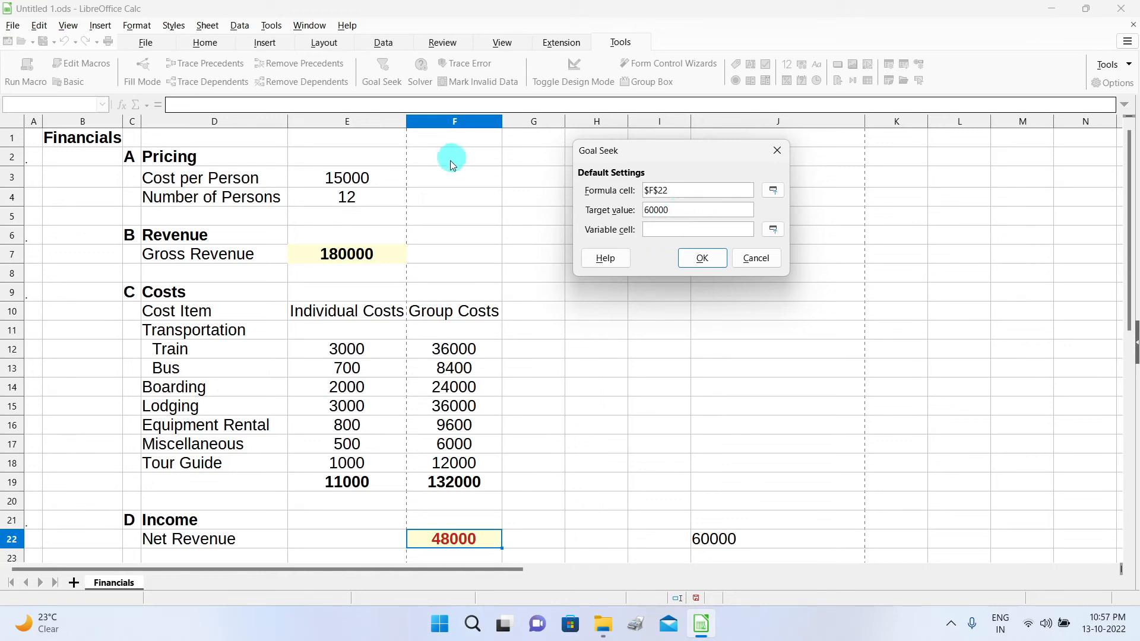
{"action": "left_click", "coordinate": [360, 198]}
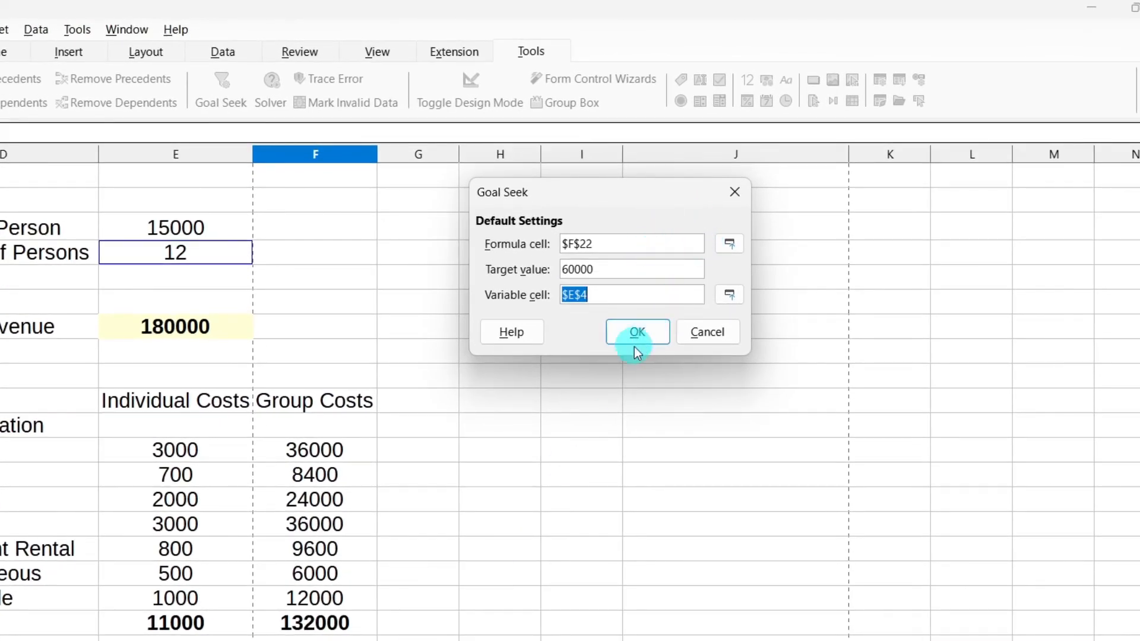
{"action": "left_click", "coordinate": [658, 335]}
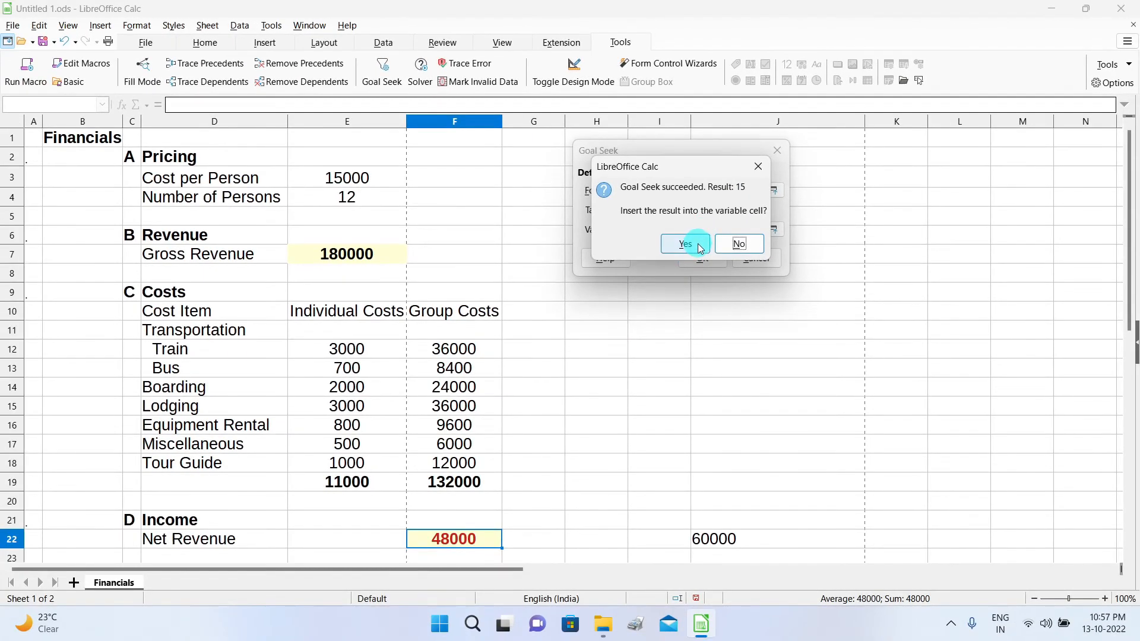
{"action": "left_click", "coordinate": [699, 247]}
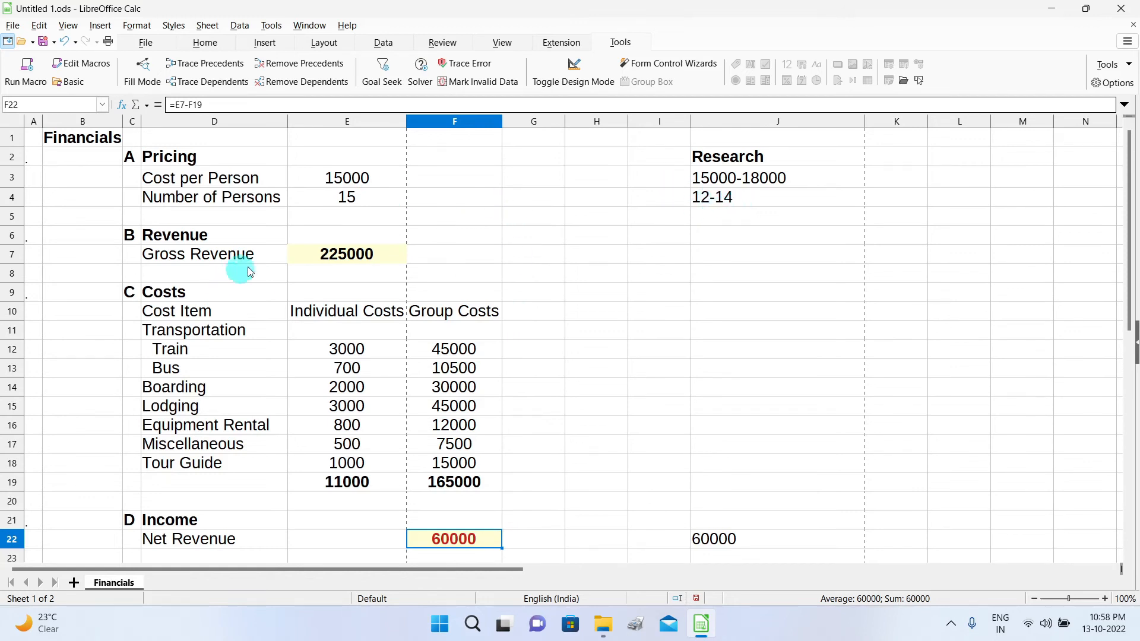
Set the number of persons in E4 to 14.
{"action": "left_click", "coordinate": [355, 197]}
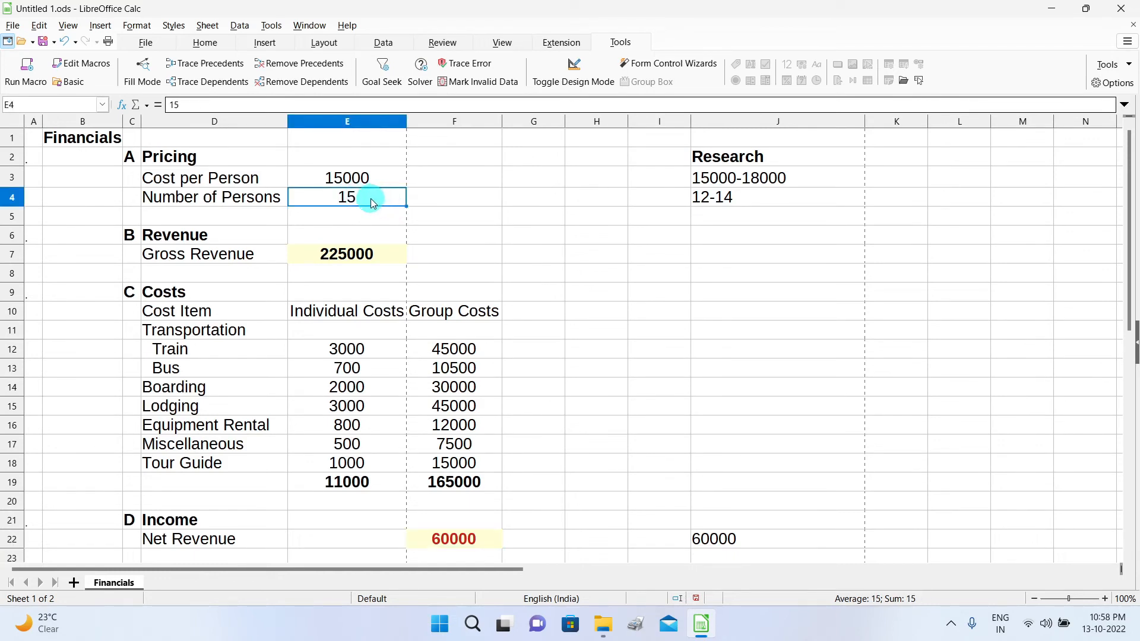
{"action": "double_click", "coordinate": [370, 198]}
{"action": "key", "text": "BackSpace"}
{"action": "key", "text": "BackSpace"}
{"action": "type", "text": "14"}
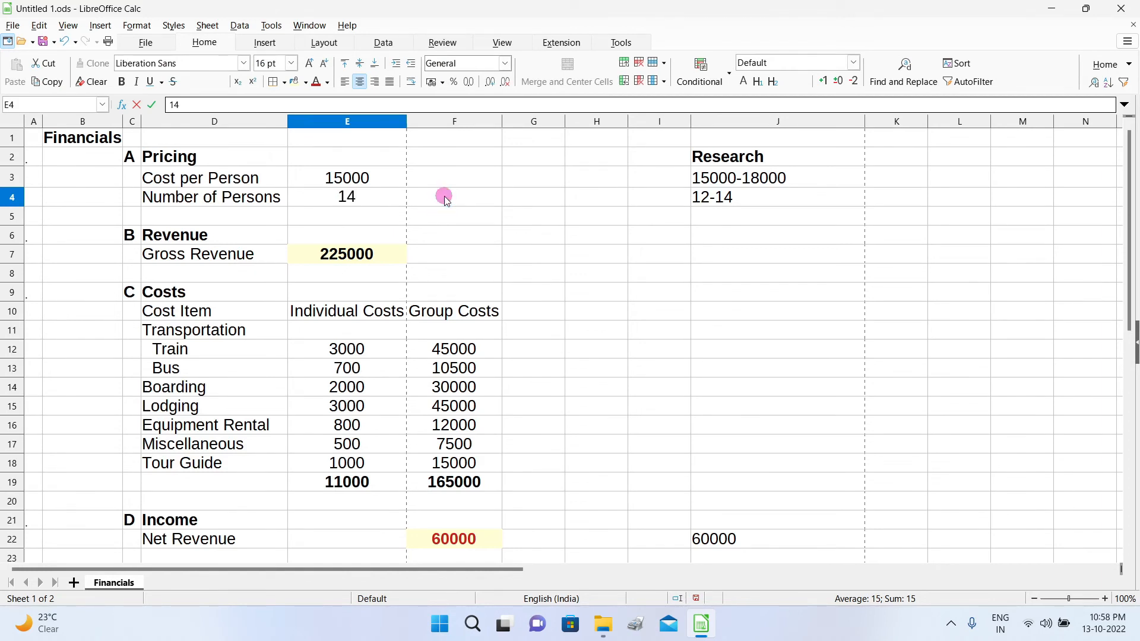
{"action": "left_click", "coordinate": [444, 196]}
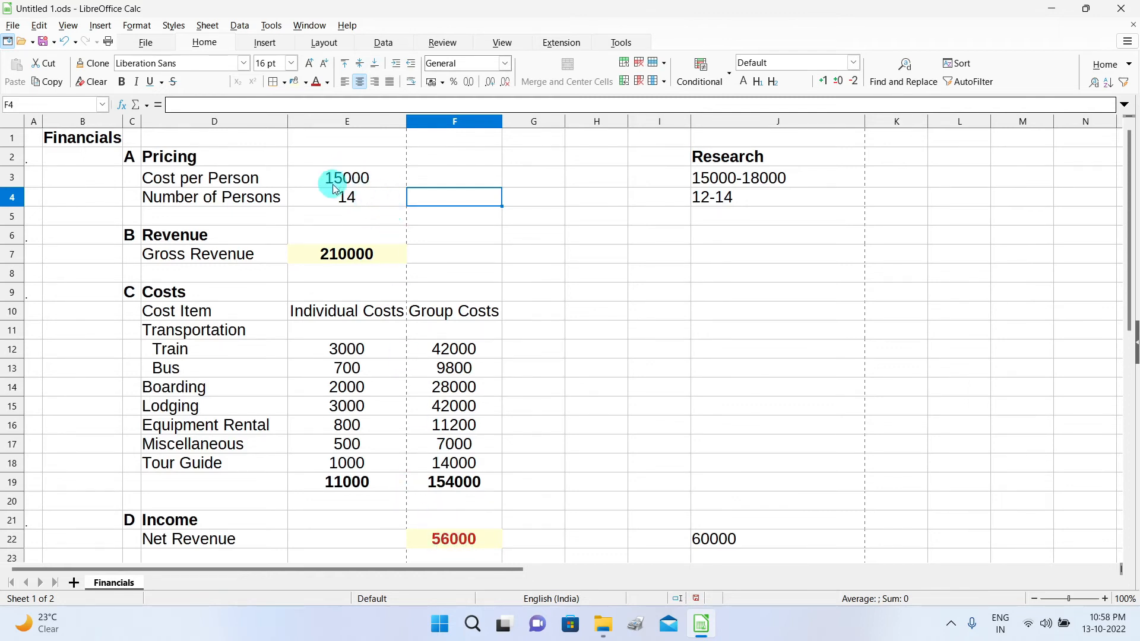
Solve for the cost per person in E3 using Goal Seek with formula cell F22 and target value 60000, and insert the result.
{"action": "left_click", "coordinate": [472, 539]}
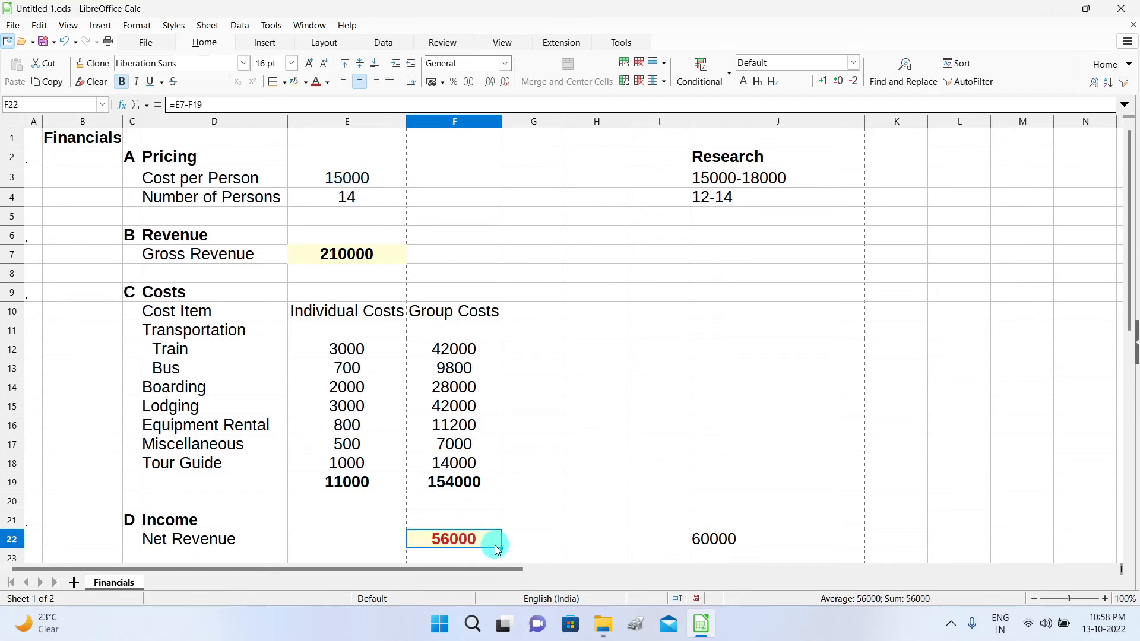
{"action": "left_click", "coordinate": [620, 42]}
{"action": "left_click", "coordinate": [381, 72]}
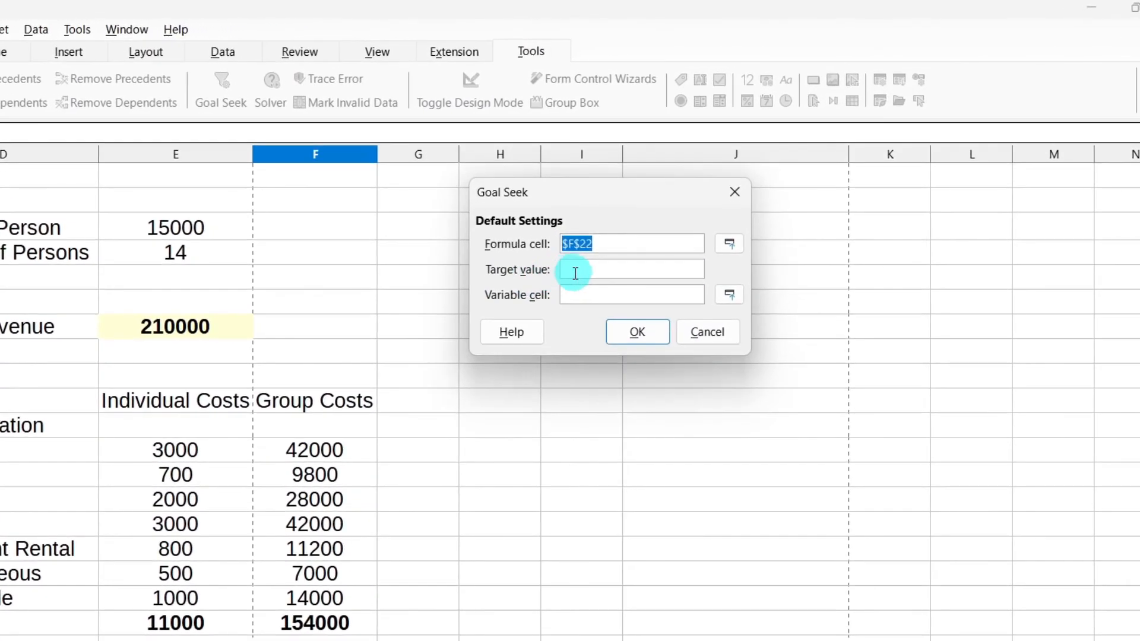
{"action": "left_click", "coordinate": [620, 241]}
{"action": "type", "text": "60000"}
{"action": "left_click", "coordinate": [586, 297]}
{"action": "left_click", "coordinate": [220, 228]}
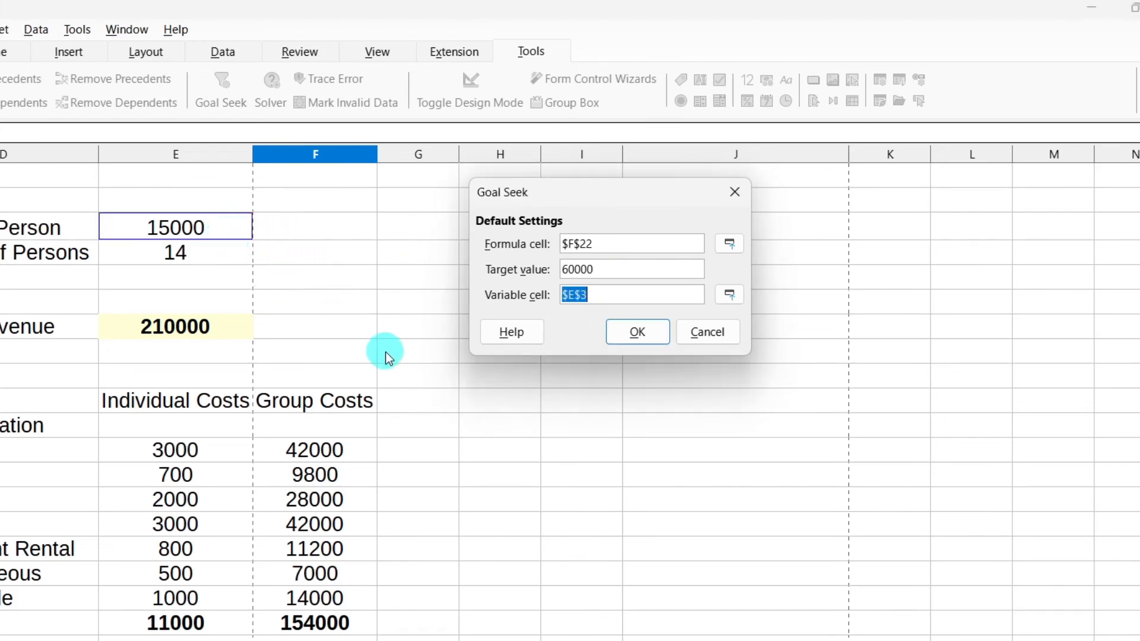
{"action": "left_click", "coordinate": [655, 332]}
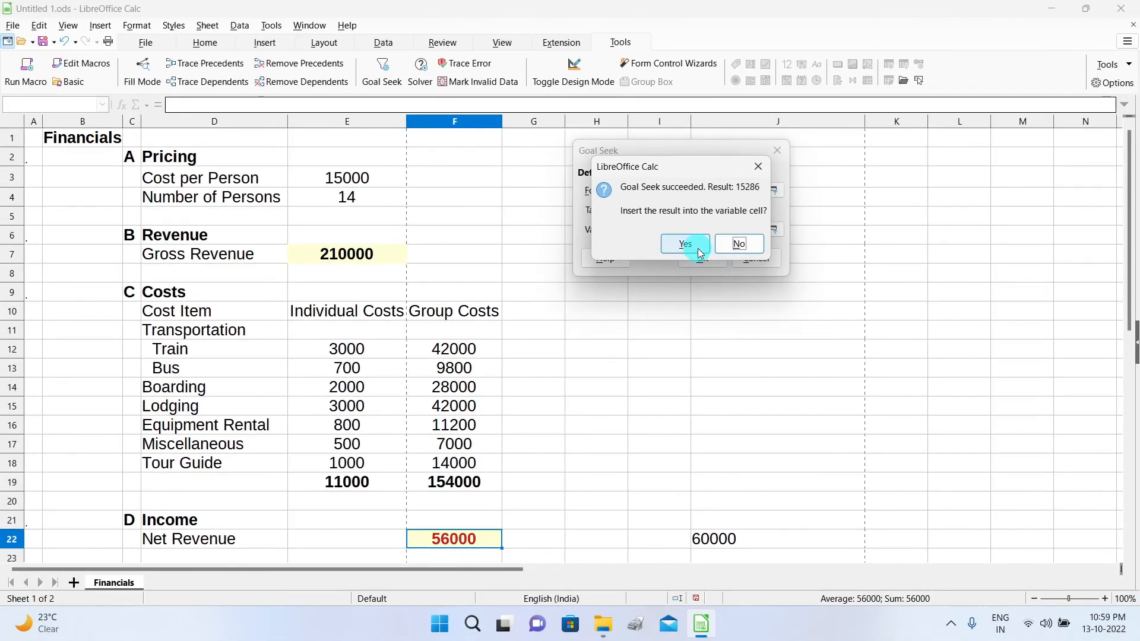
{"action": "left_click", "coordinate": [699, 250]}
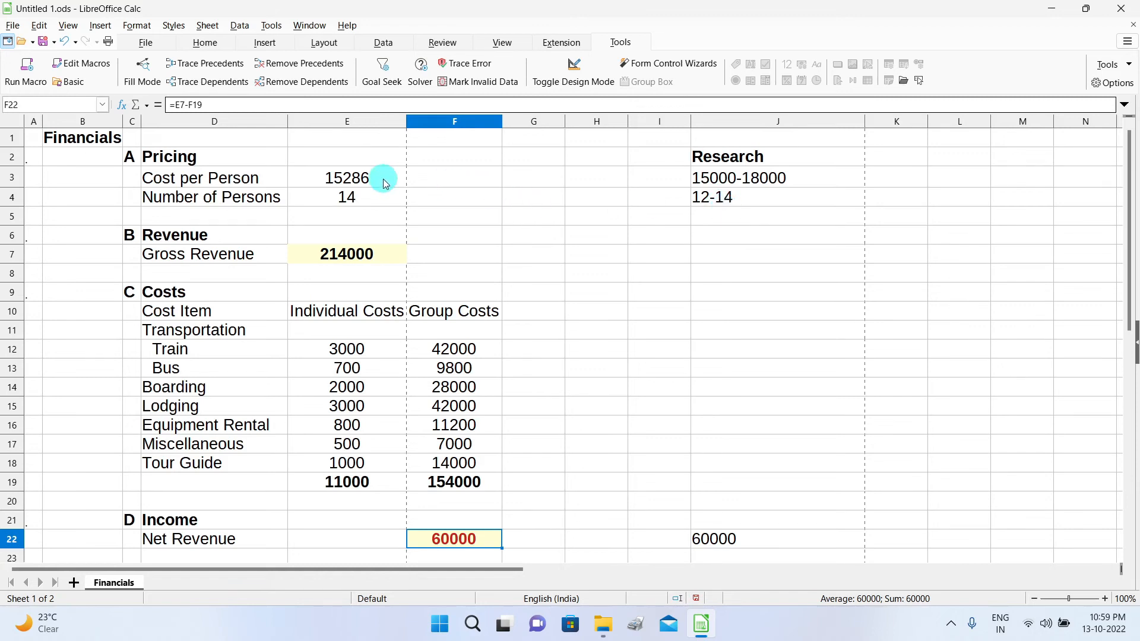
Inspect the unrounded cost per person stored in E3 without changing it.
{"action": "left_click", "coordinate": [367, 180]}
{"action": "double_click", "coordinate": [364, 180]}
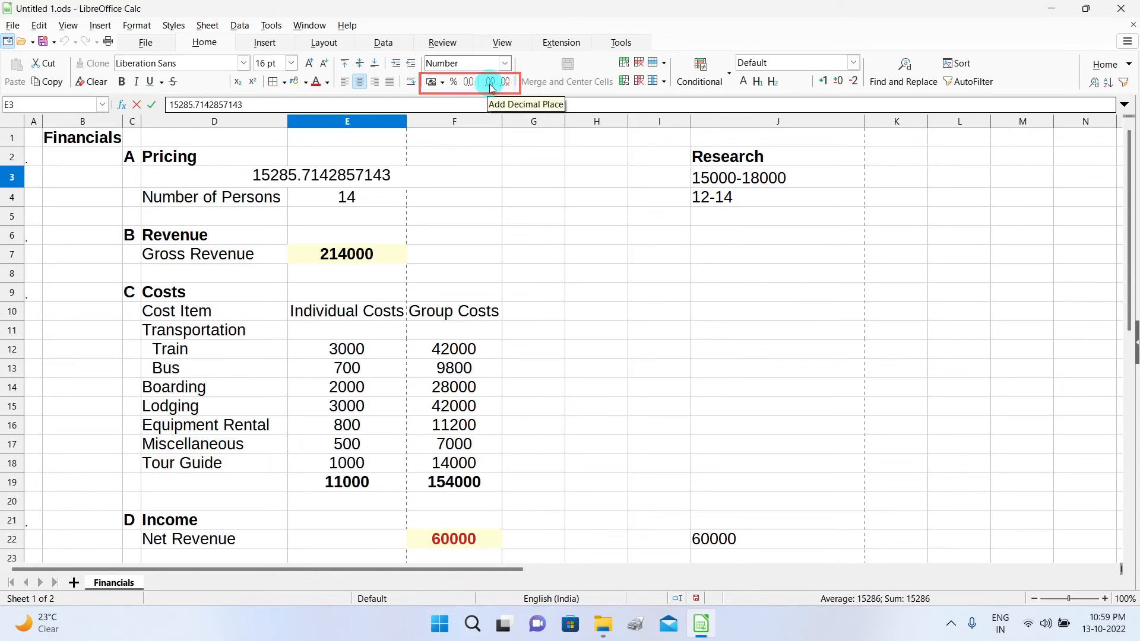
{"action": "left_click", "coordinate": [514, 227]}
{"action": "left_click", "coordinate": [384, 178]}
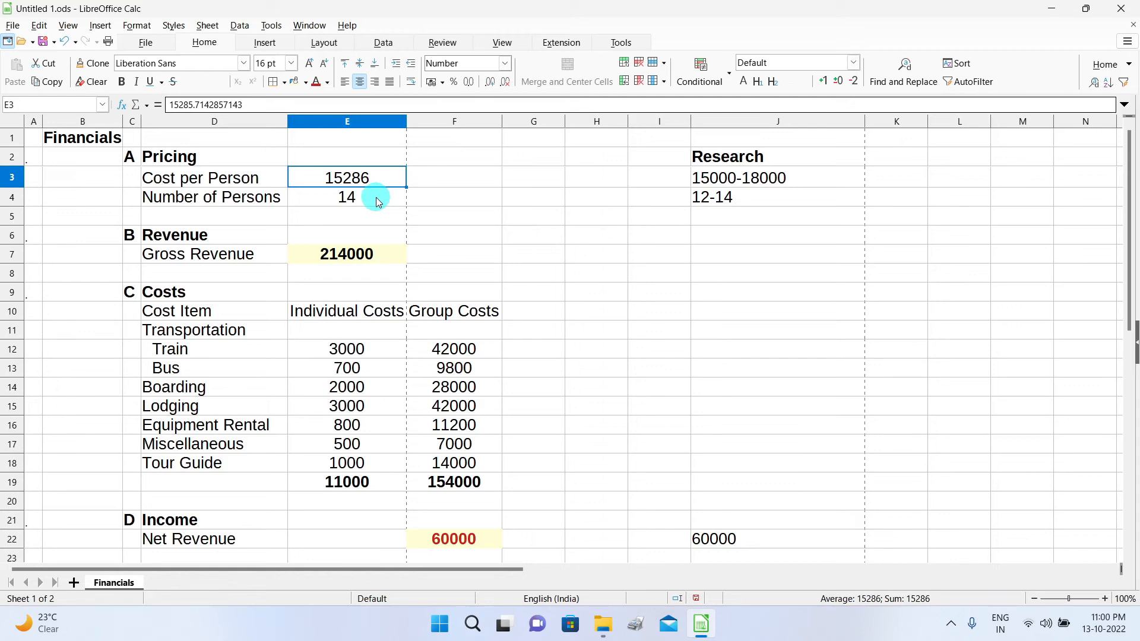
{"action": "left_click", "coordinate": [621, 42]}
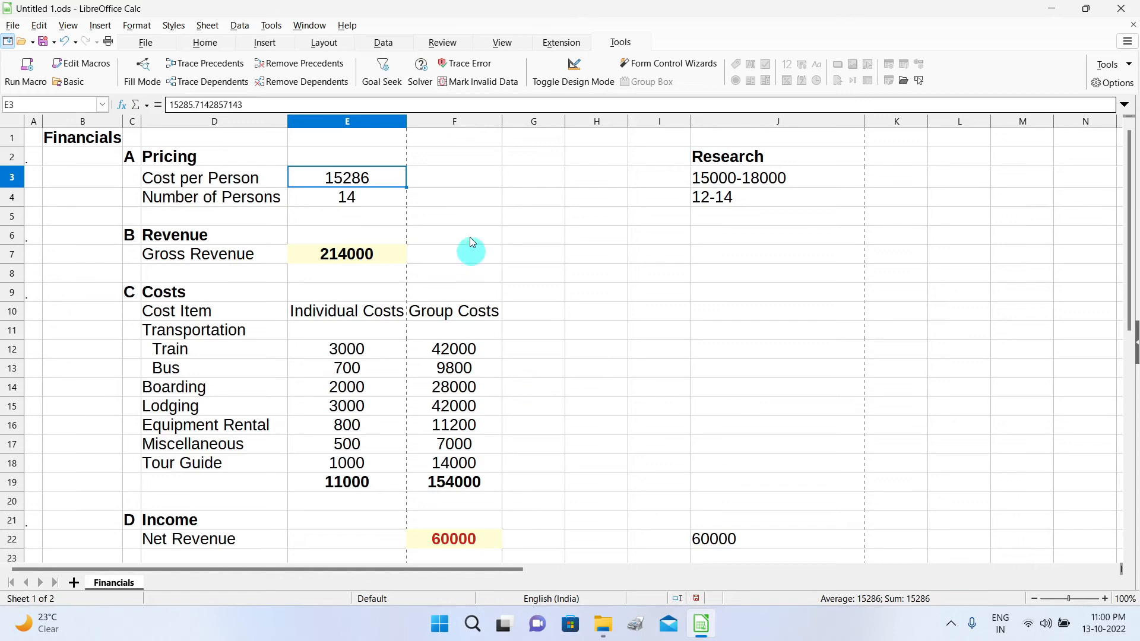
{"action": "left_click", "coordinate": [383, 70]}
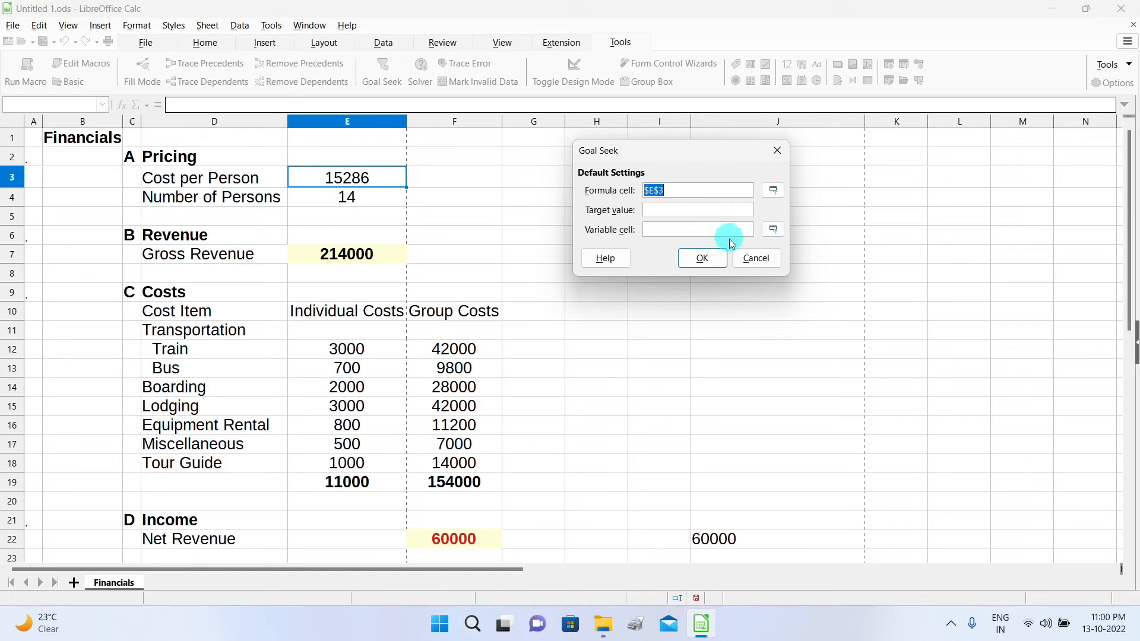
{"action": "left_click", "coordinate": [752, 262]}
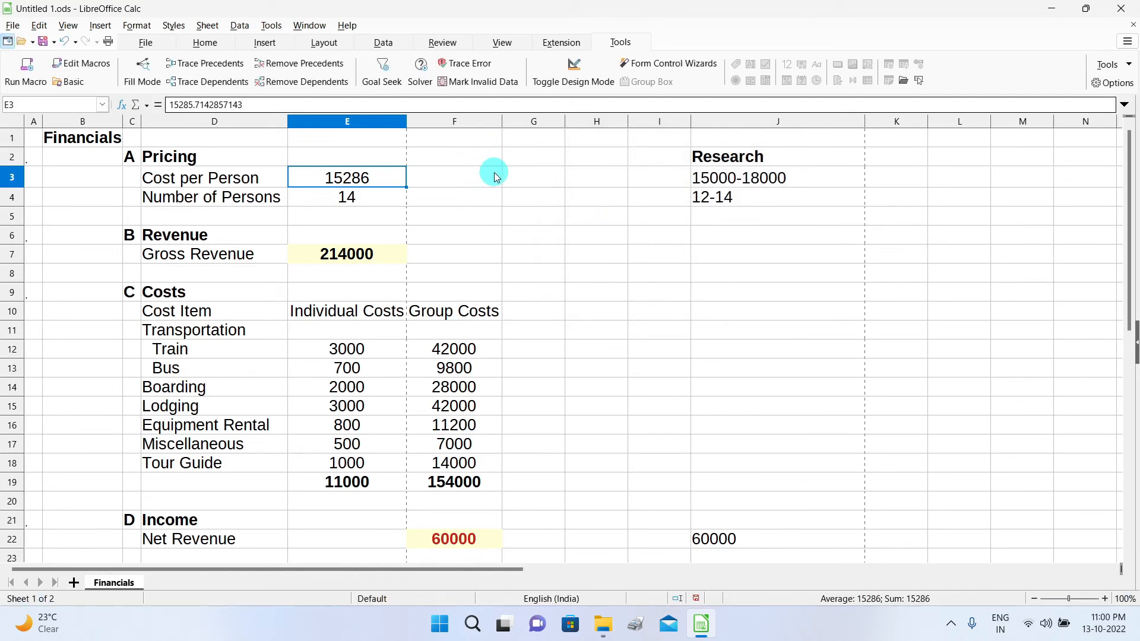
{"action": "left_click", "coordinate": [597, 311]}
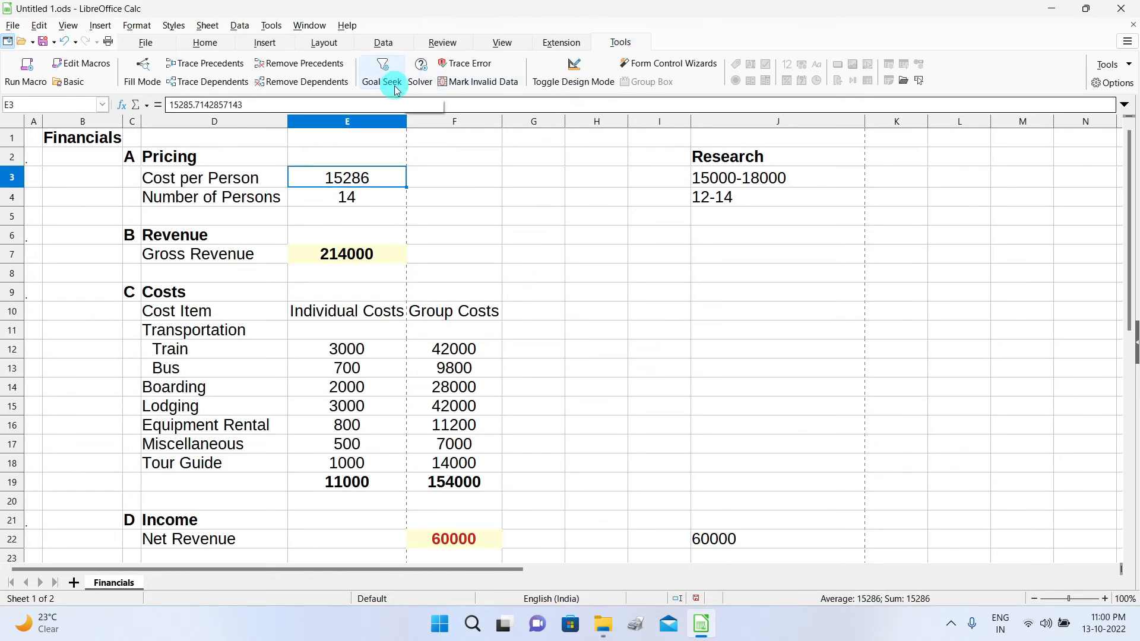
{"action": "left_click", "coordinate": [614, 319]}
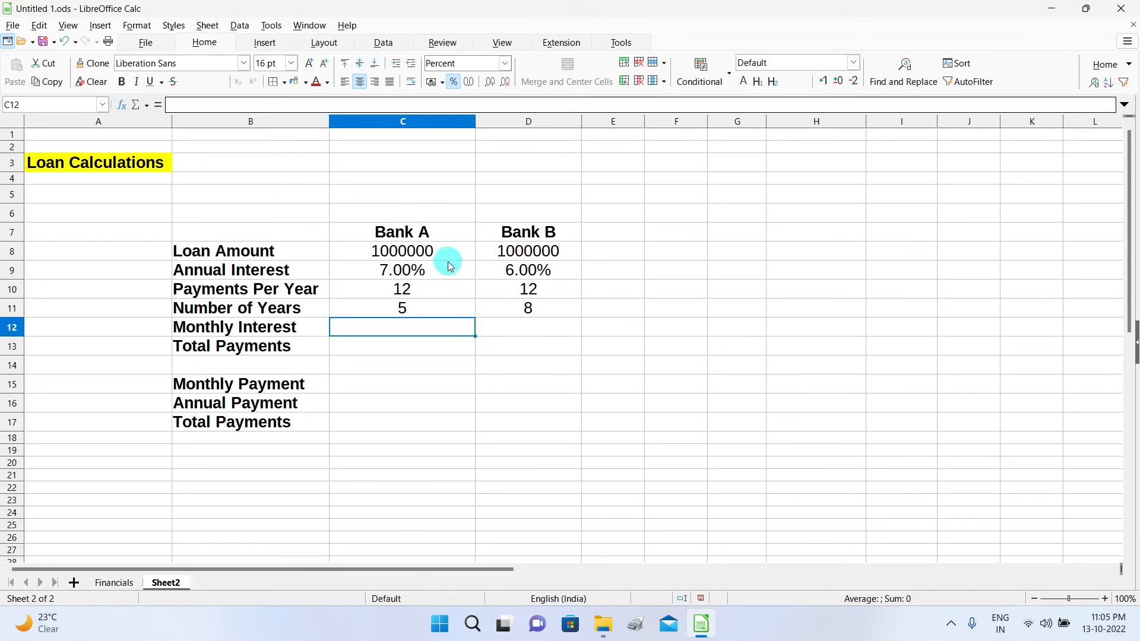
Review the loan amount, annual interest, payments per year and number of years for Bank A and Bank B on Sheet2.
{"action": "left_click", "coordinate": [627, 391]}
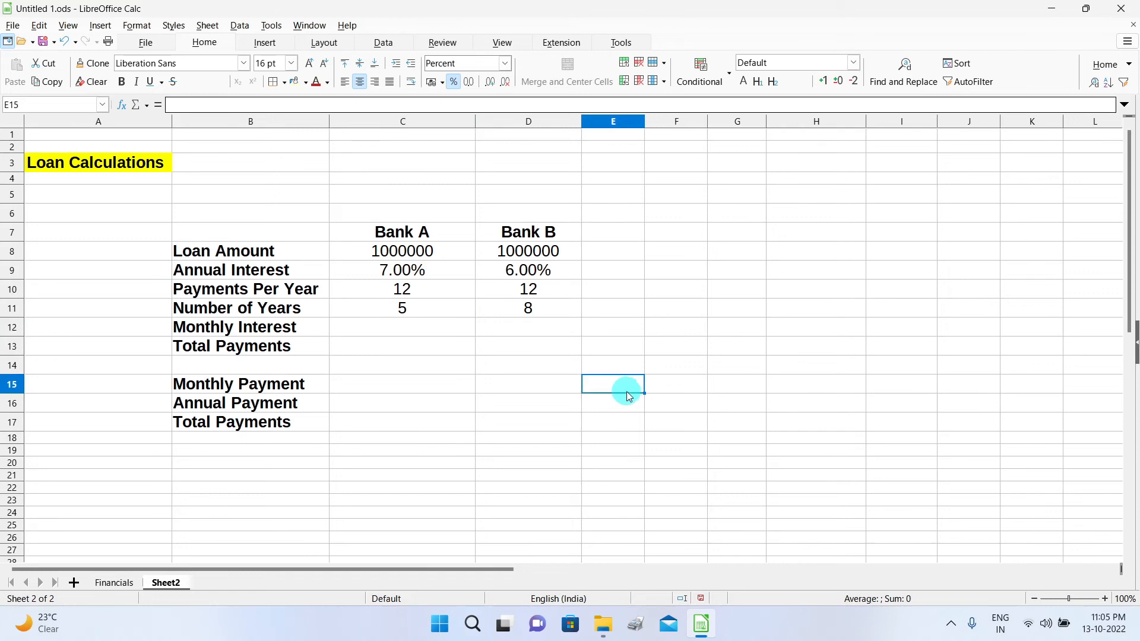
{"action": "left_click", "coordinate": [461, 256]}
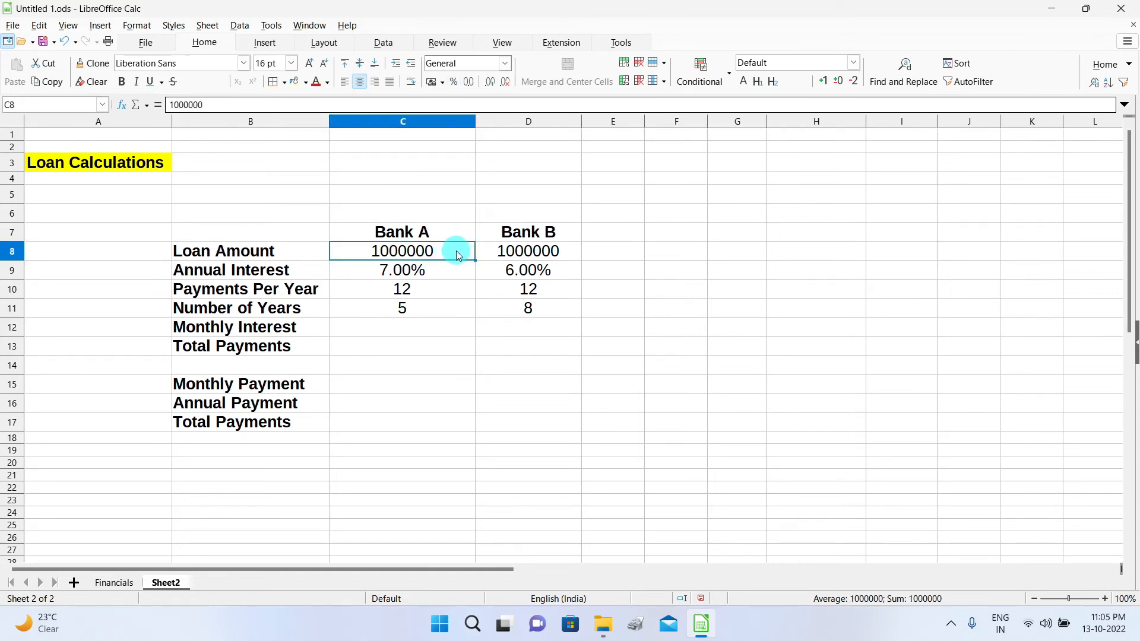
{"action": "left_click", "coordinate": [518, 255]}
{"action": "left_click", "coordinate": [443, 248]}
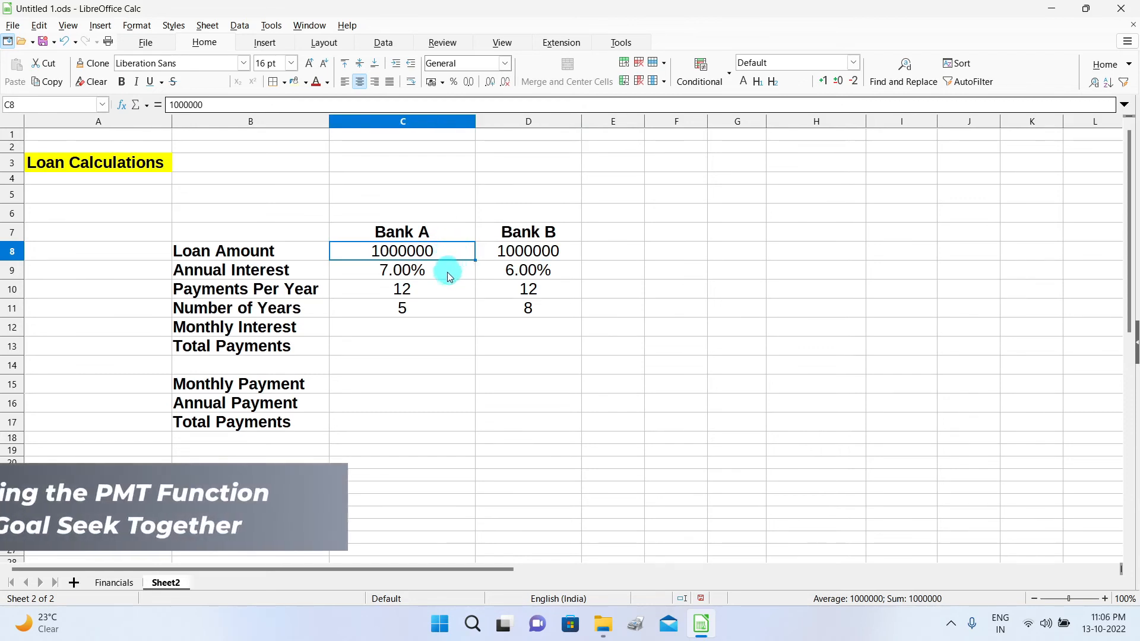
{"action": "left_click", "coordinate": [447, 272]}
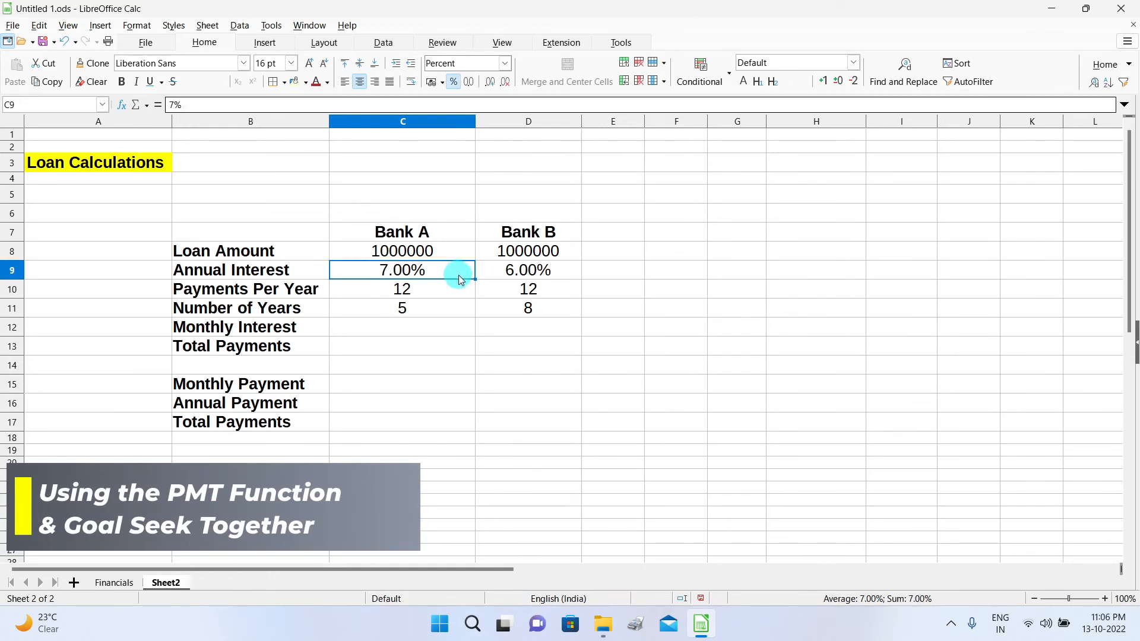
{"action": "left_click", "coordinate": [433, 309]}
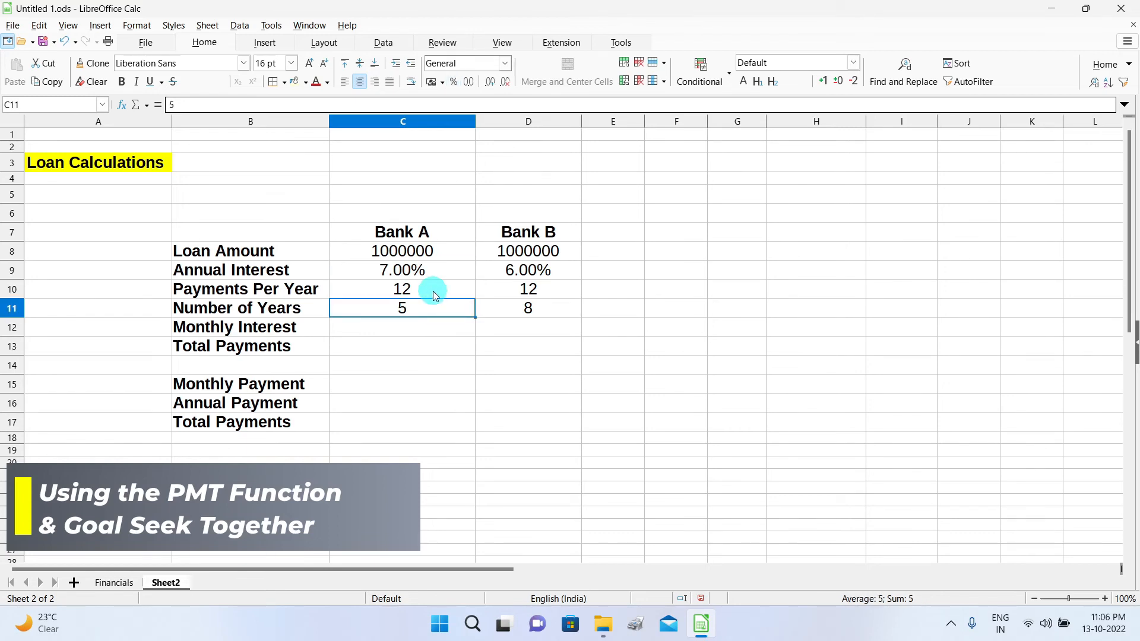
{"action": "left_click", "coordinate": [435, 290]}
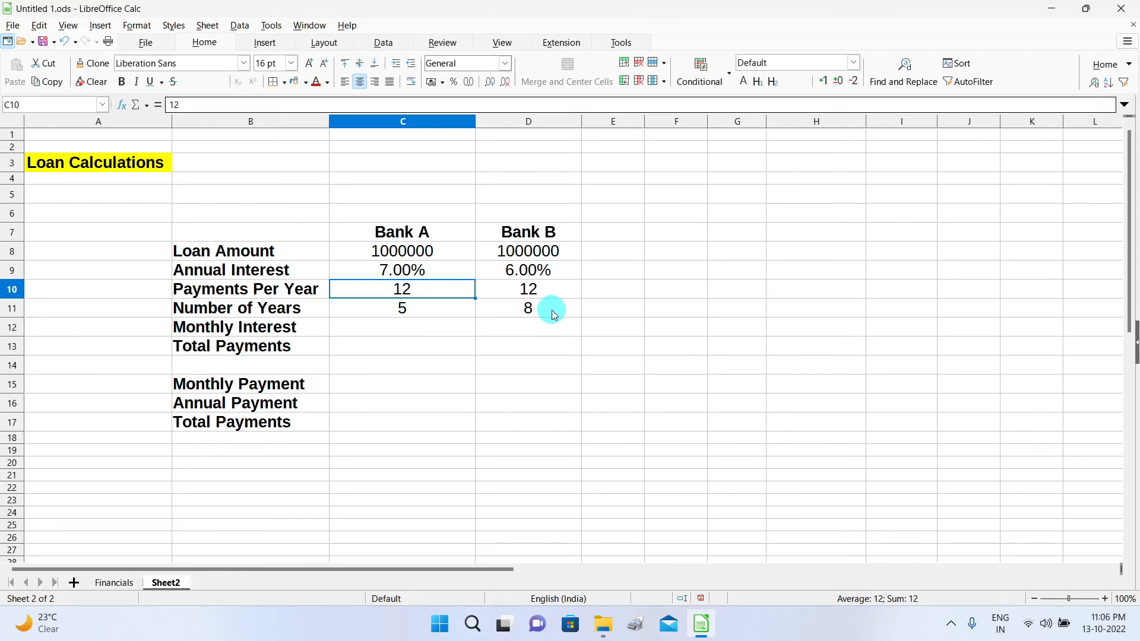
{"action": "left_click", "coordinate": [558, 291]}
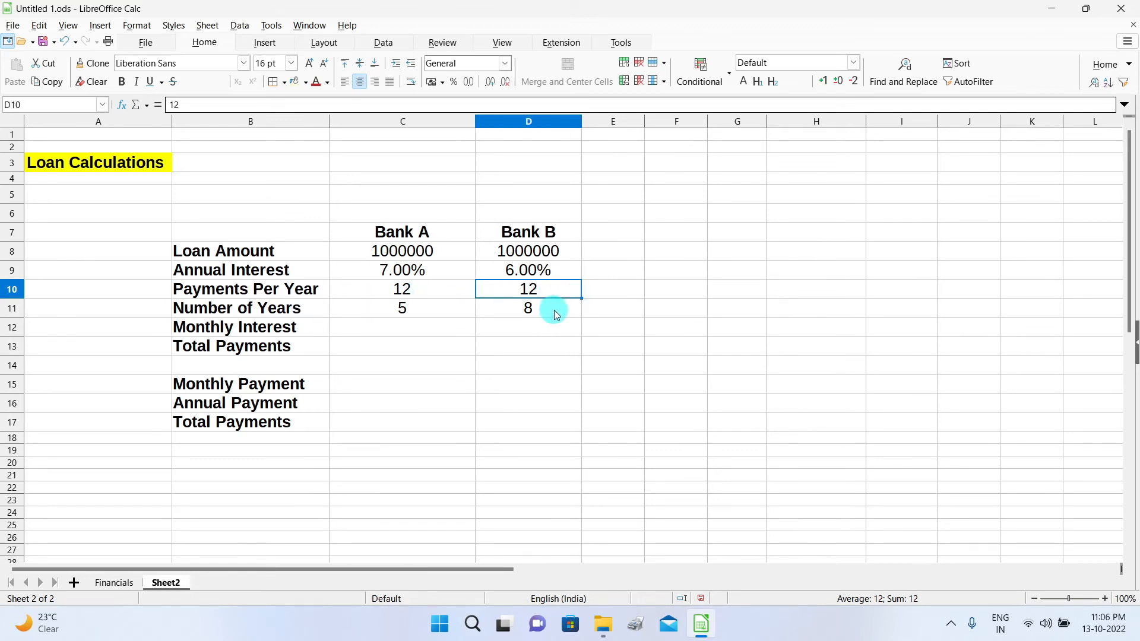
{"action": "left_click", "coordinate": [555, 310]}
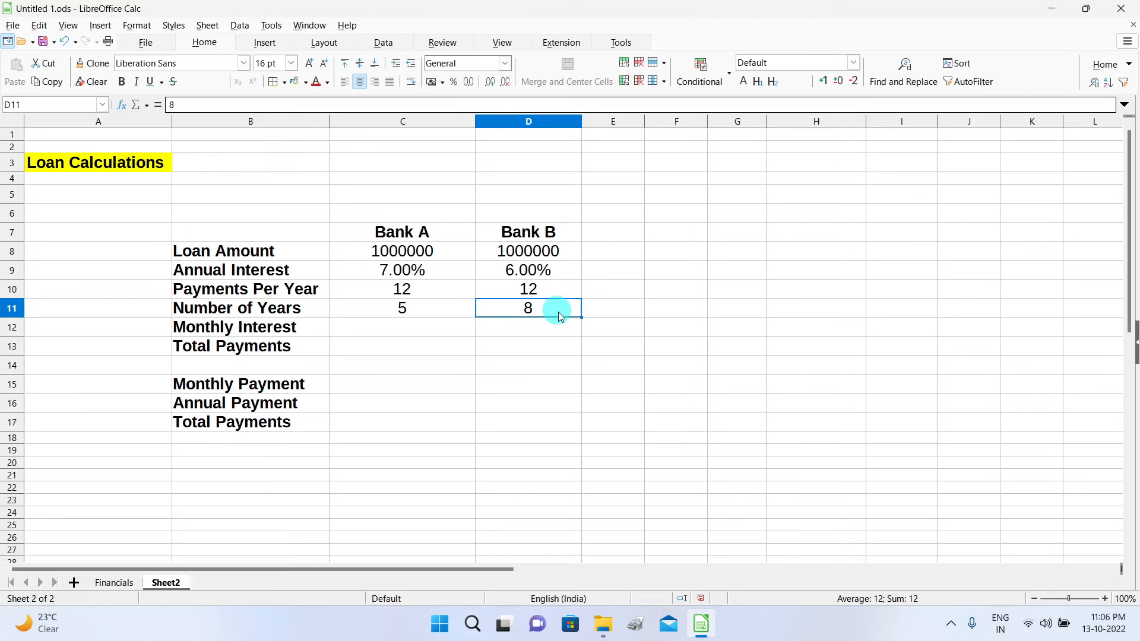
Calculate Bank A's monthly interest in C12 with the formula =C9/C10.
{"action": "left_click", "coordinate": [424, 331]}
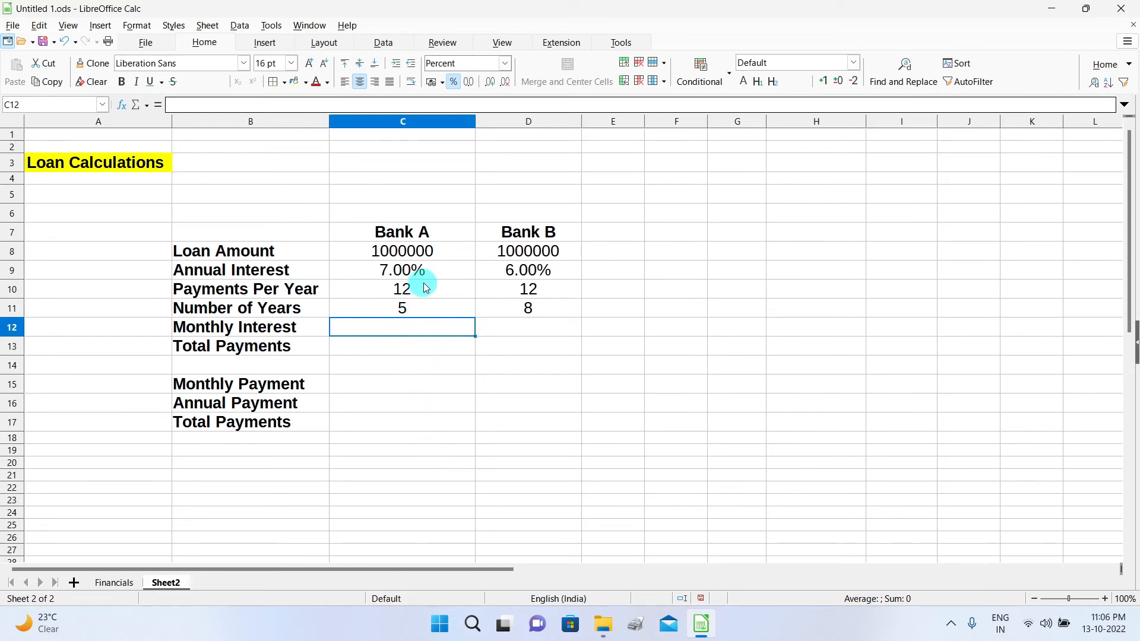
{"action": "left_click", "coordinate": [441, 270]}
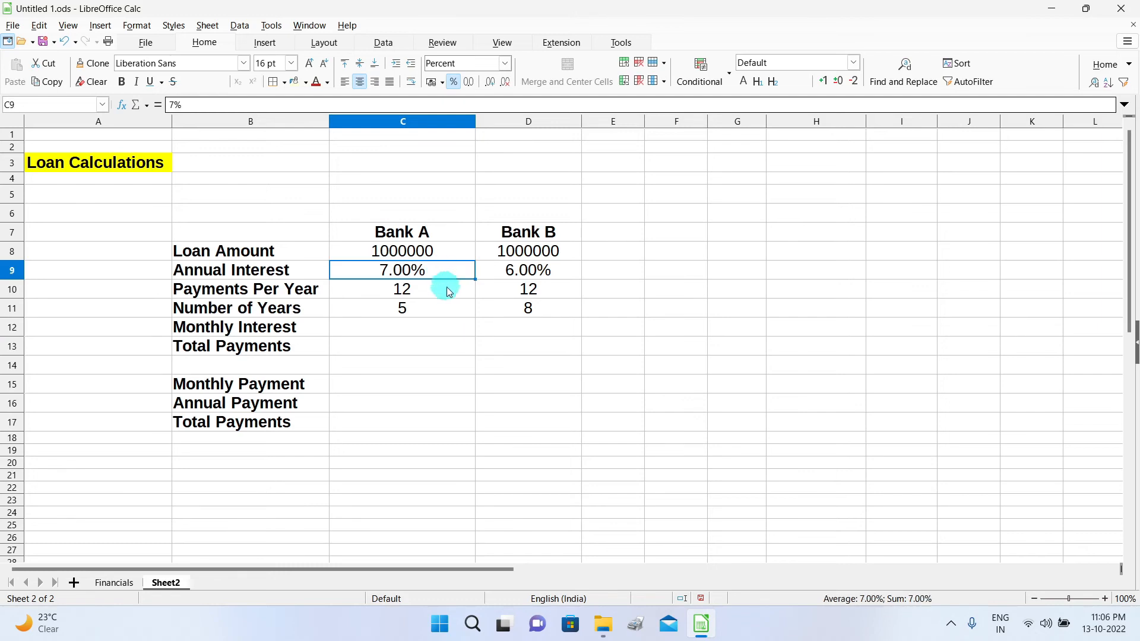
{"action": "left_click", "coordinate": [409, 330]}
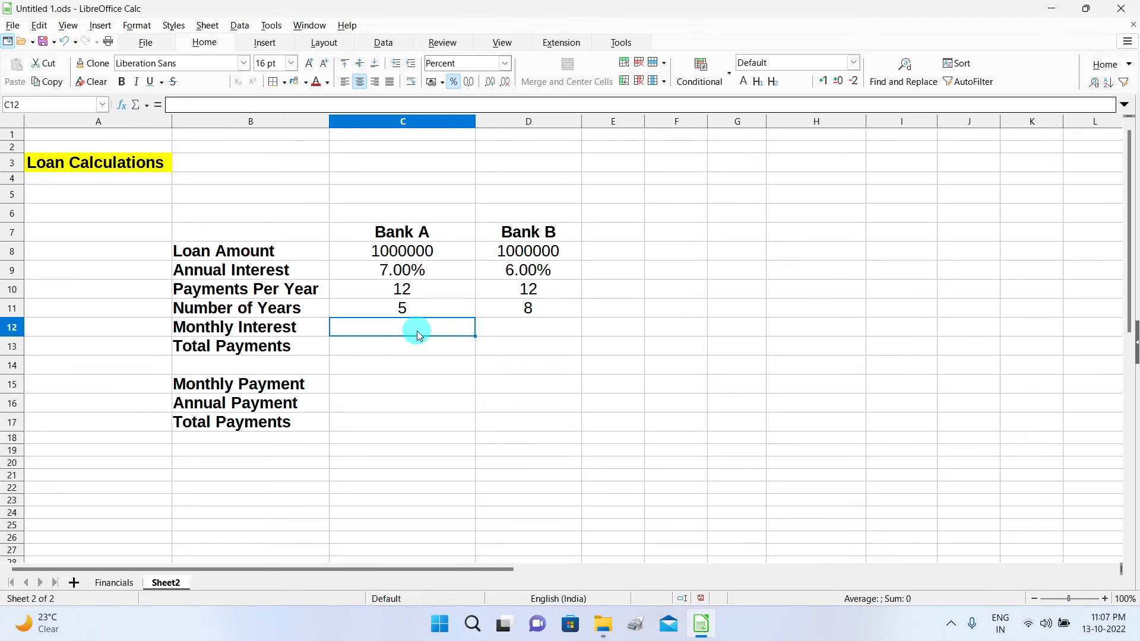
{"action": "left_click", "coordinate": [157, 107]}
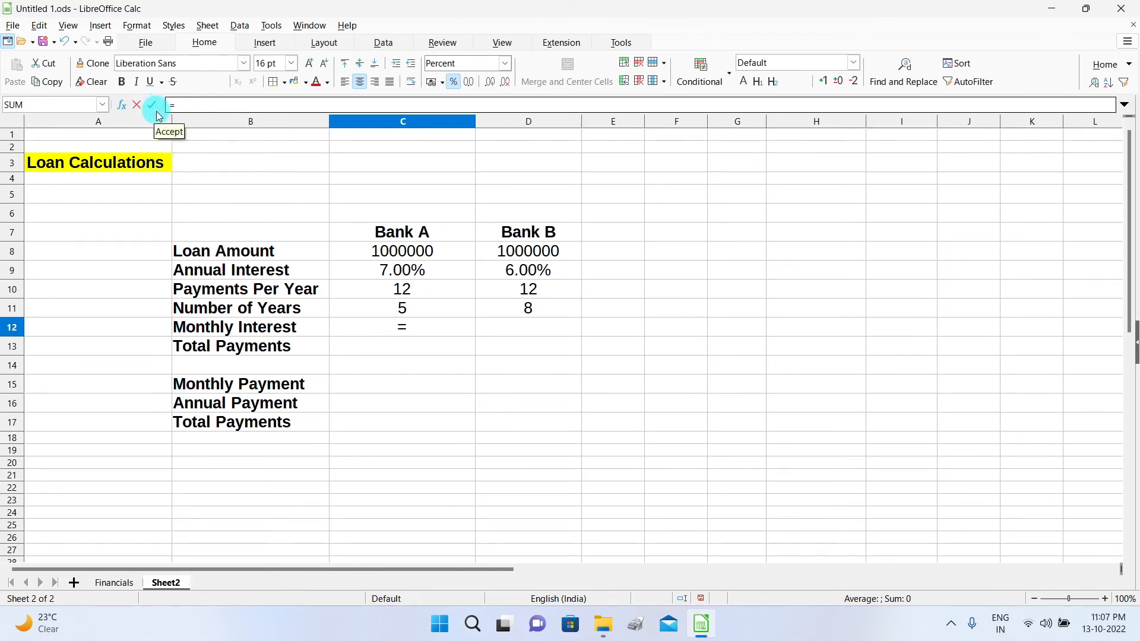
{"action": "left_click", "coordinate": [435, 271]}
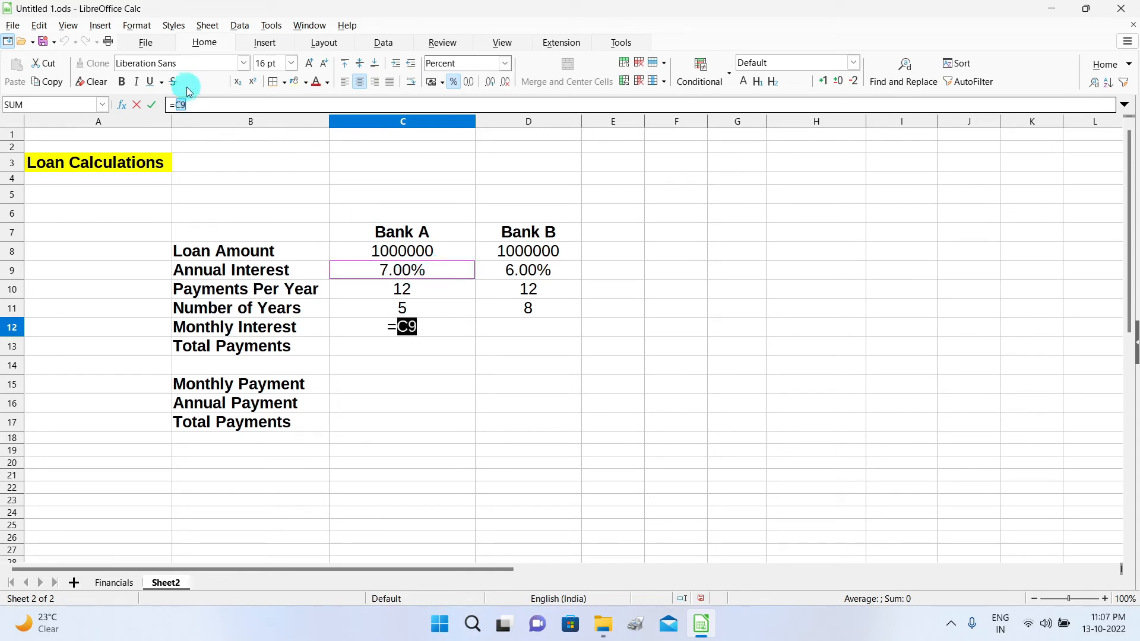
{"action": "type", "text": "/"}
{"action": "left_click", "coordinate": [430, 290]}
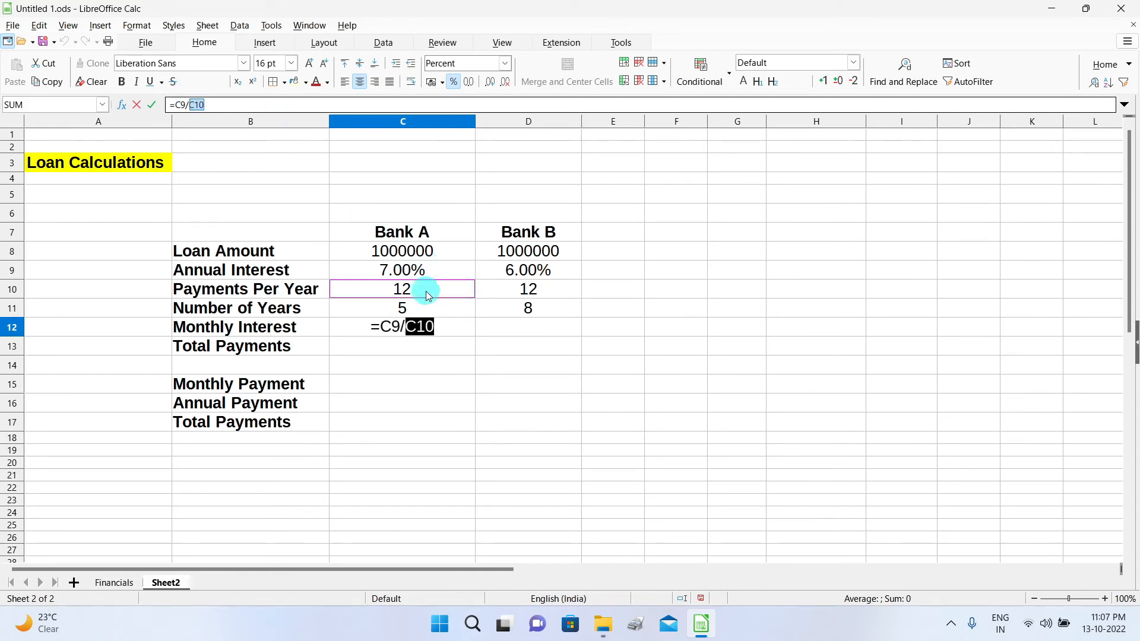
{"action": "left_click", "coordinate": [157, 109]}
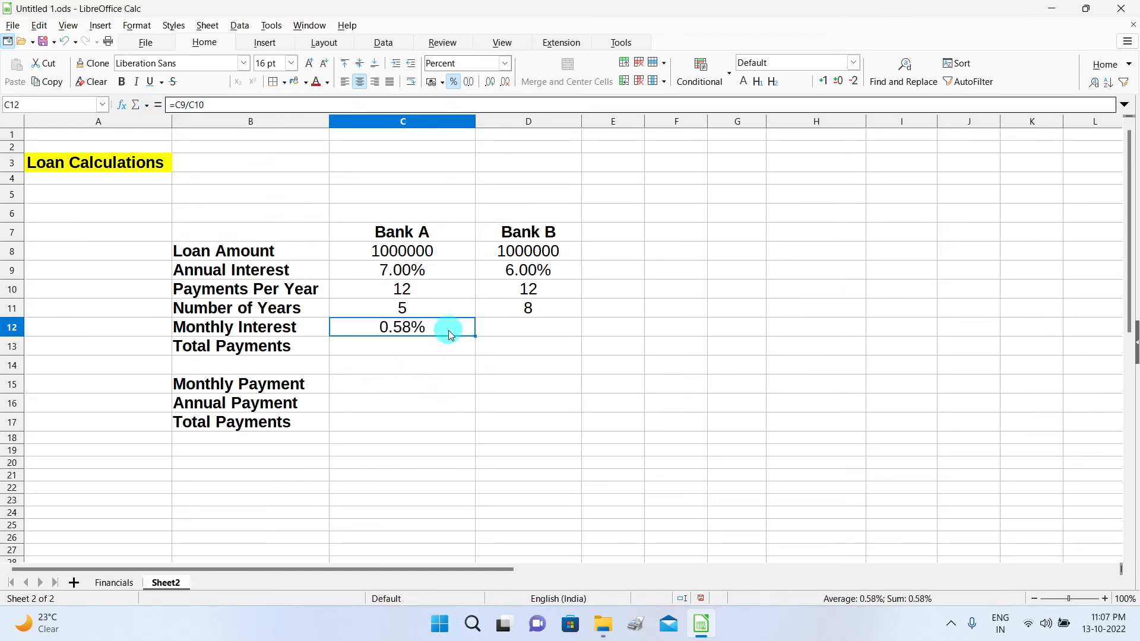
Apply the Percent format to the monthly interest in C12 and fill its formula across to D12 for Bank B.
{"action": "left_click", "coordinate": [505, 65]}
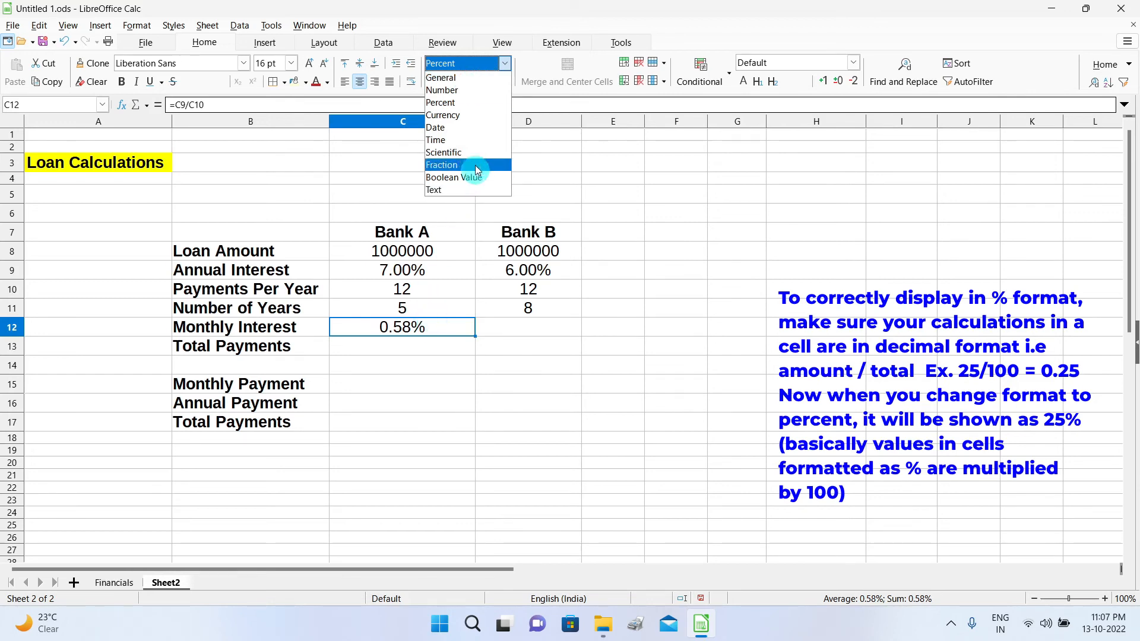
{"action": "left_click", "coordinate": [451, 102]}
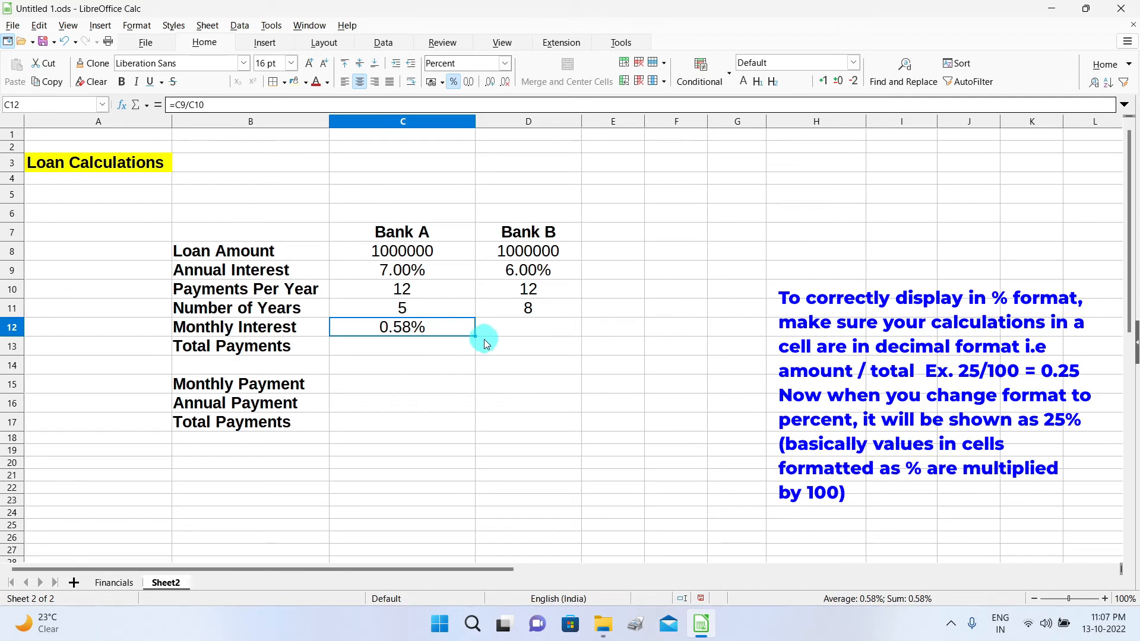
{"action": "left_click_drag", "start_coordinate": [476, 336], "coordinate": [561, 332]}
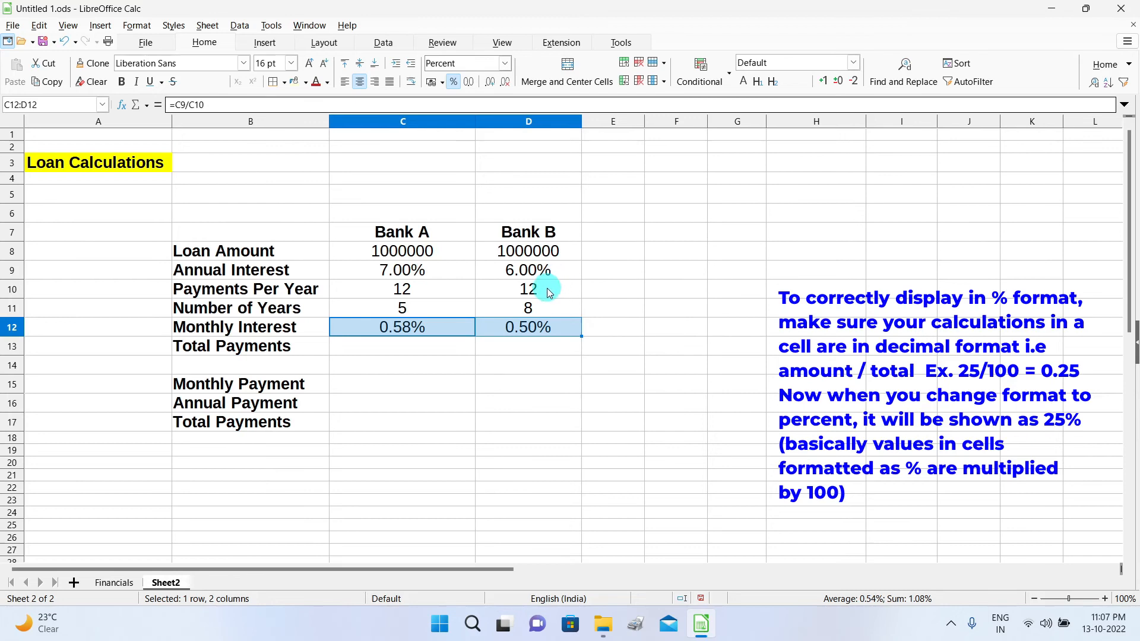
Calculate Bank A's total number of payments in C13 with the formula =C10*C11.
{"action": "left_click", "coordinate": [456, 362]}
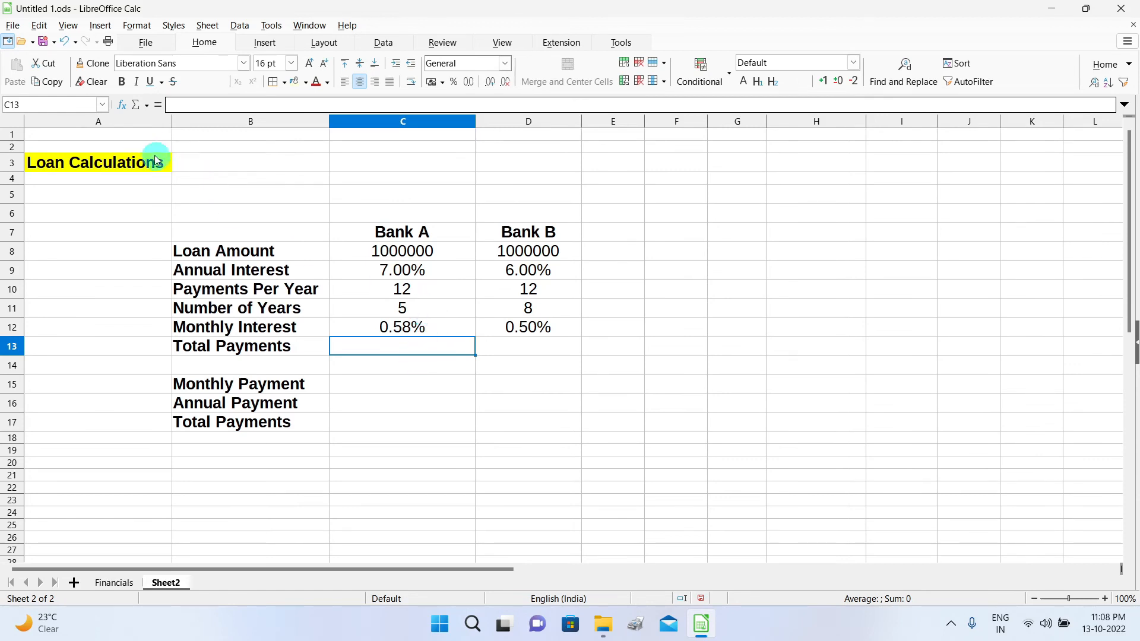
{"action": "left_click", "coordinate": [158, 107]}
{"action": "left_click", "coordinate": [414, 291]}
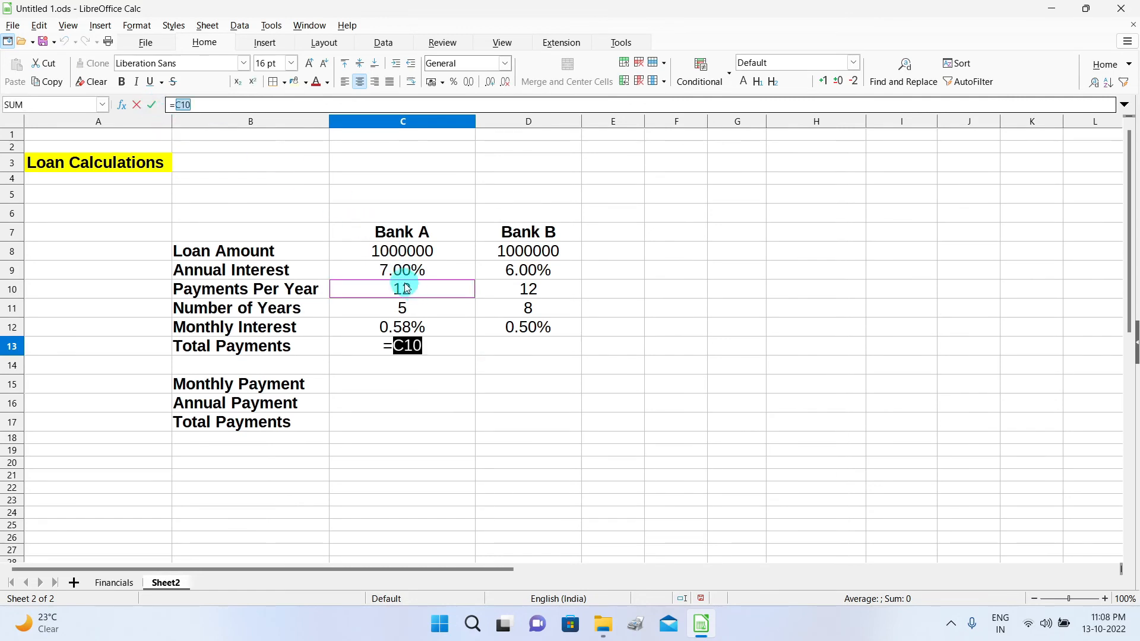
{"action": "type", "text": "*"}
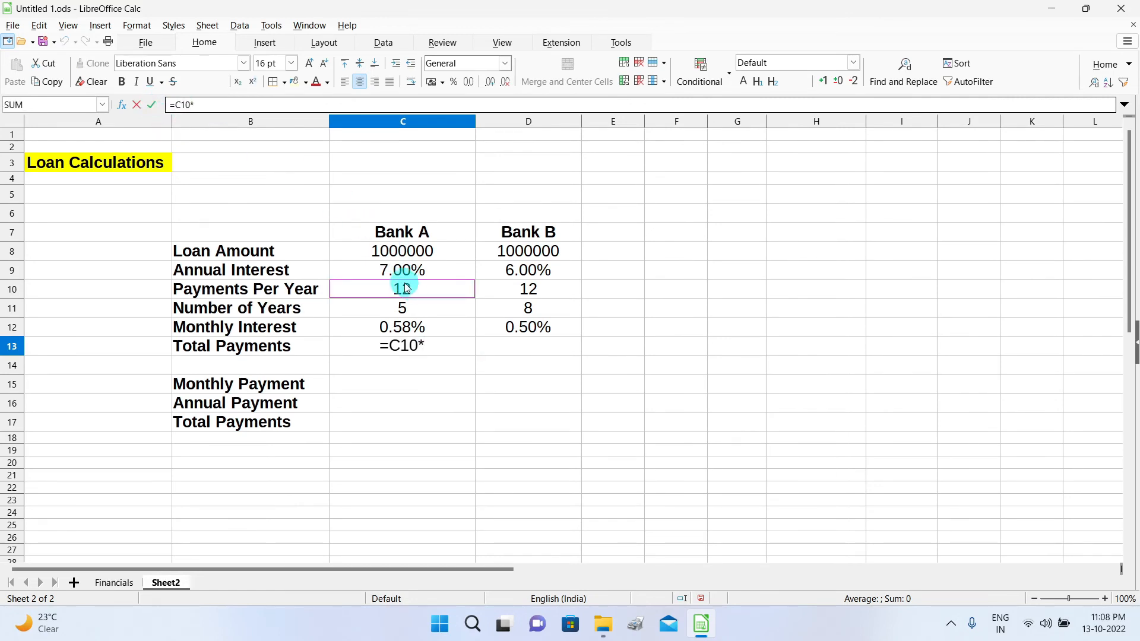
{"action": "left_click", "coordinate": [436, 307]}
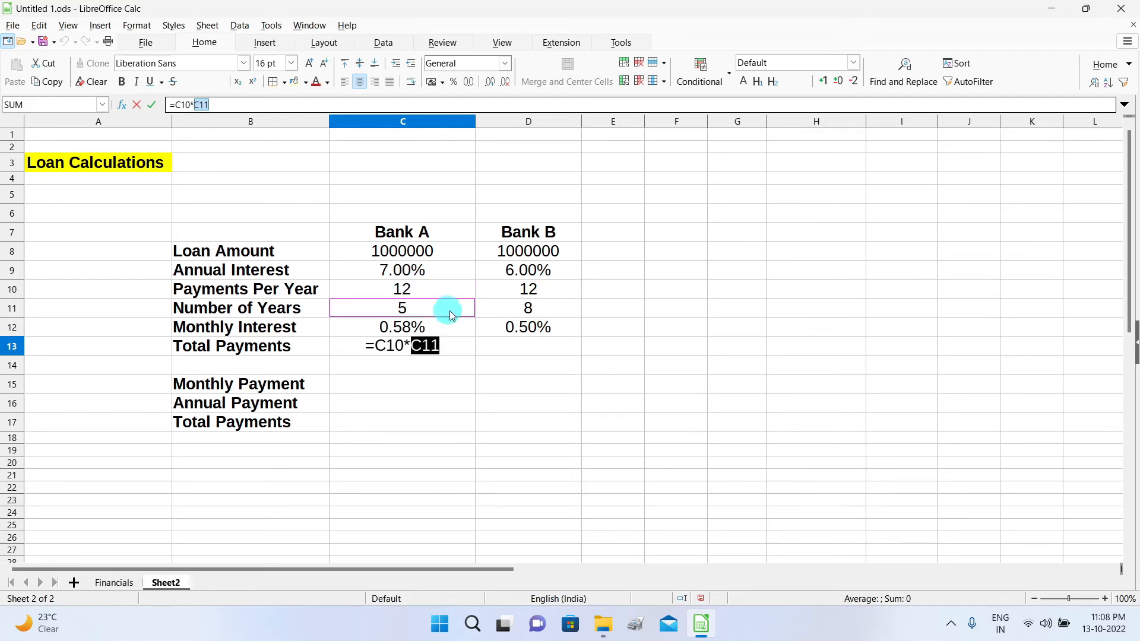
{"action": "left_click", "coordinate": [156, 105]}
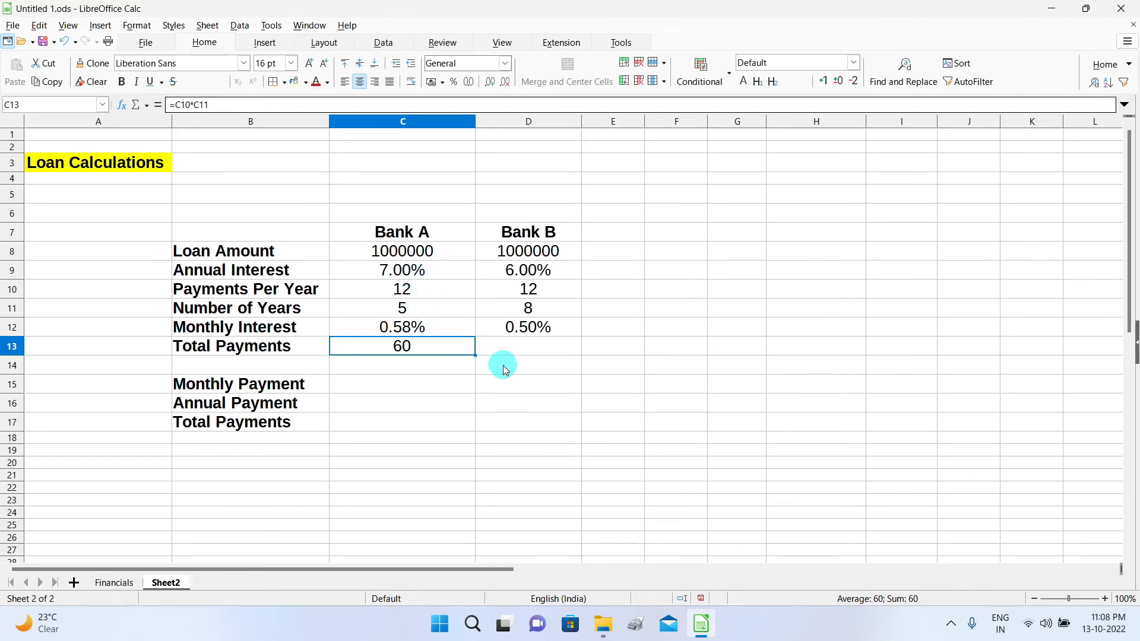
Fill the total payments formula from C13 across to D13 for Bank B and check the formulas in both cells.
{"action": "left_click_drag", "start_coordinate": [475, 355], "coordinate": [571, 355]}
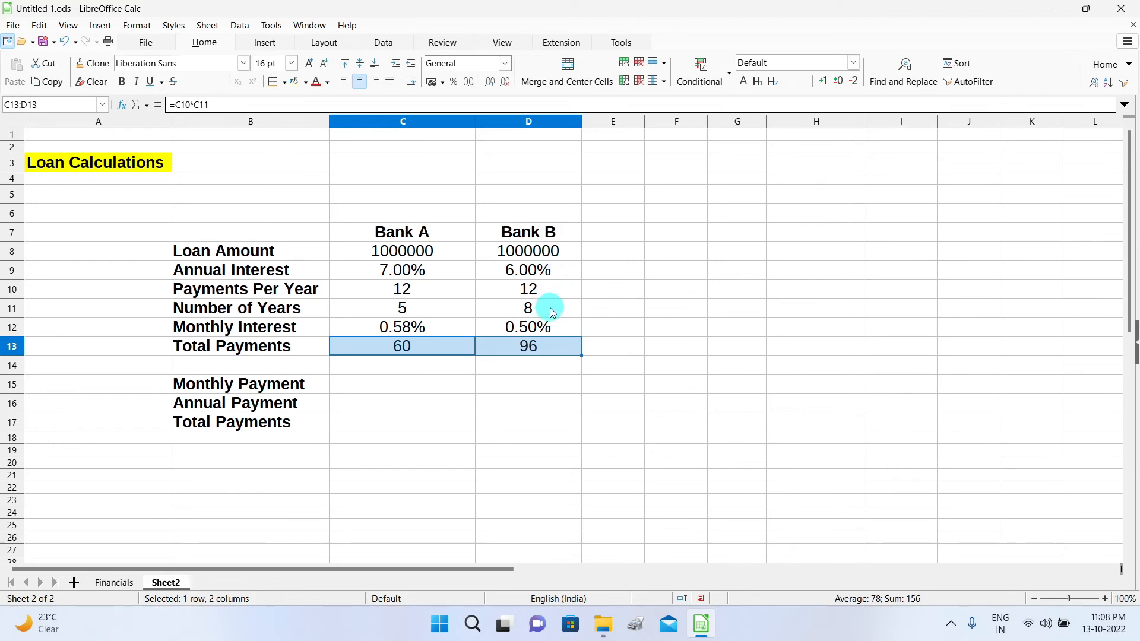
{"action": "left_click", "coordinate": [565, 352]}
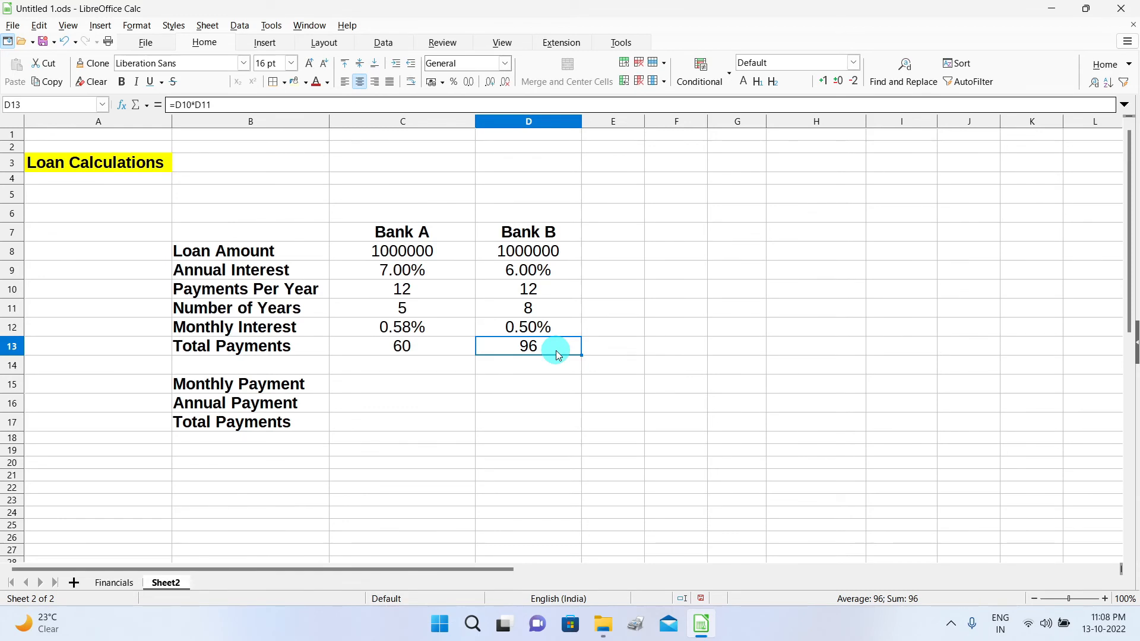
{"action": "left_click", "coordinate": [425, 350]}
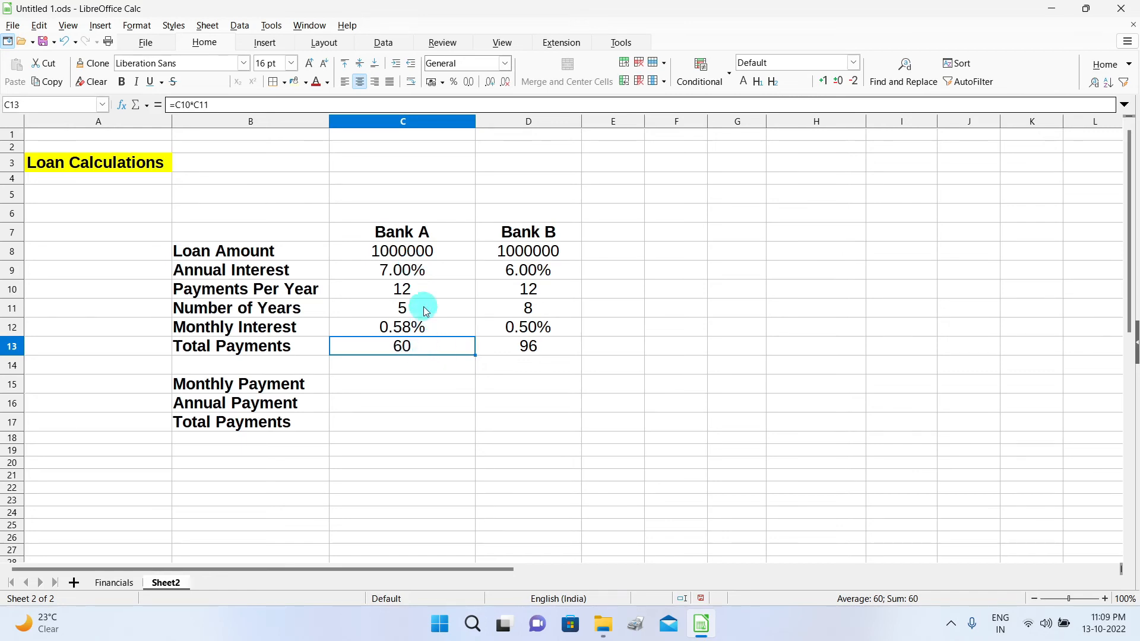
Enter the heading Research in cell H5, beside the loan comparison table.
{"action": "left_click", "coordinate": [424, 388]}
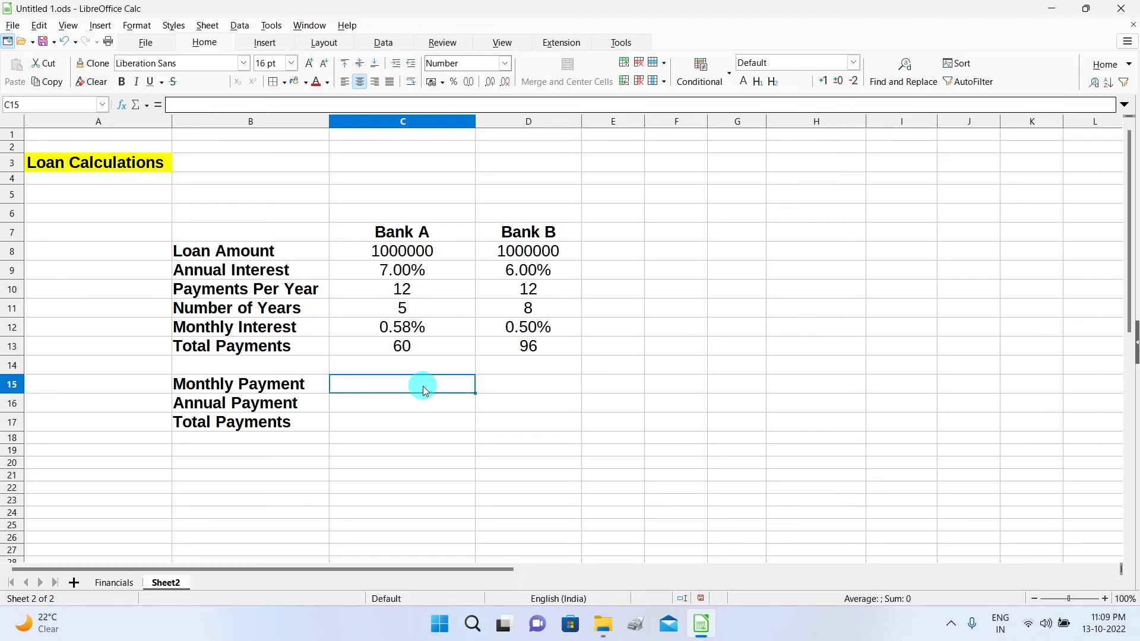
{"action": "double_click", "coordinate": [834, 196]}
{"action": "type", "text": "Re"}
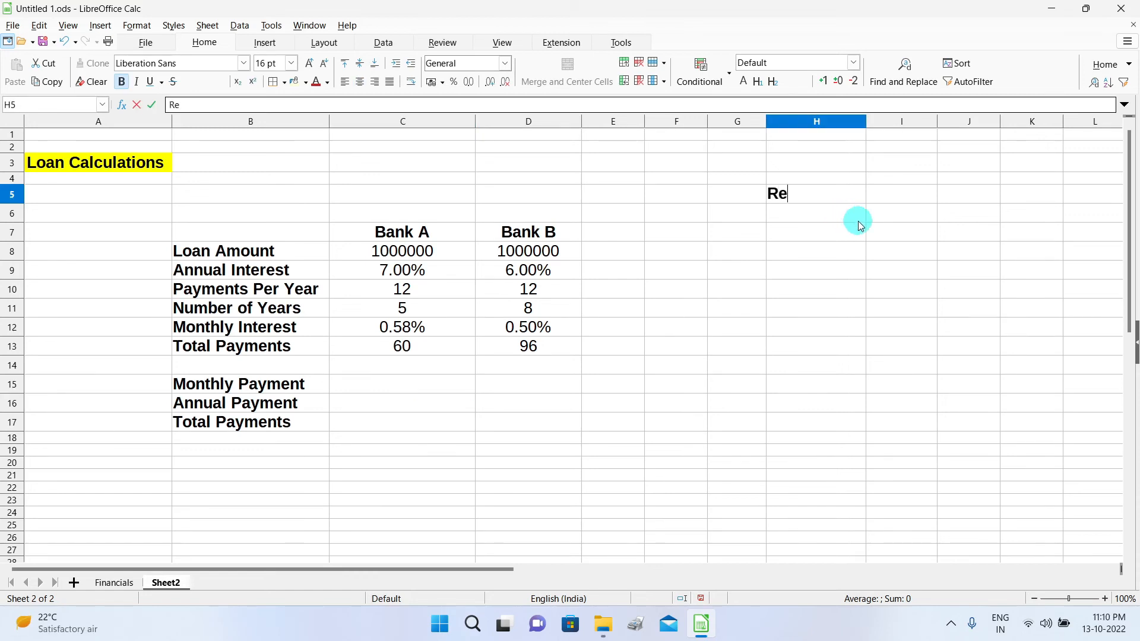
{"action": "type", "text": "search"}
Enter 15000 in H15 on the Monthly Payment row under Research and left-align it.
{"action": "left_click", "coordinate": [822, 386]}
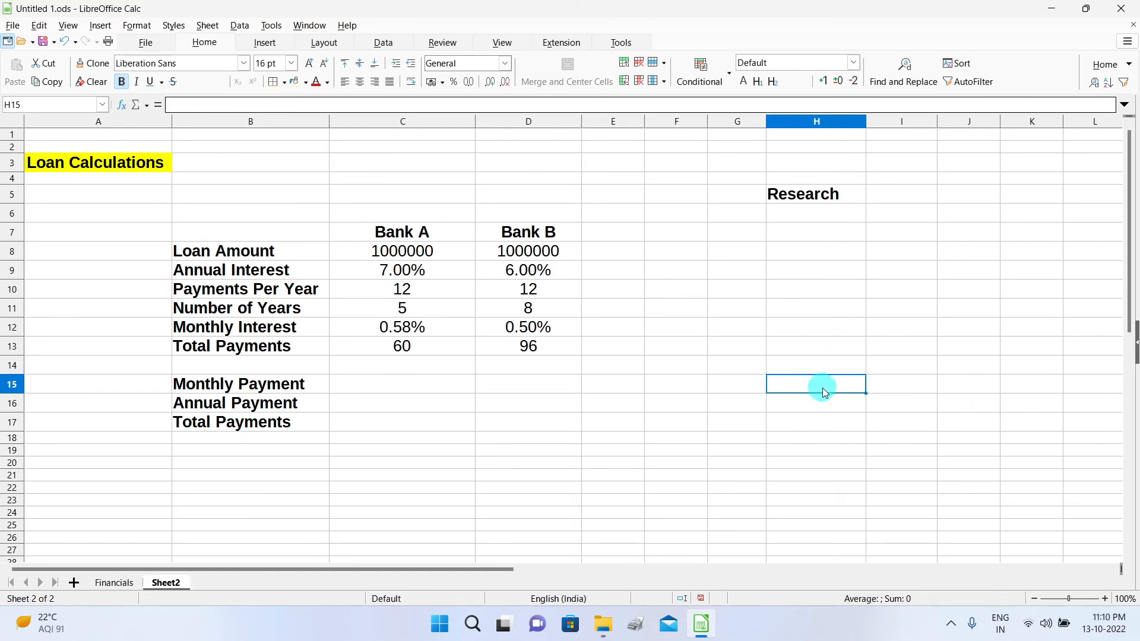
{"action": "type", "text": "15"}
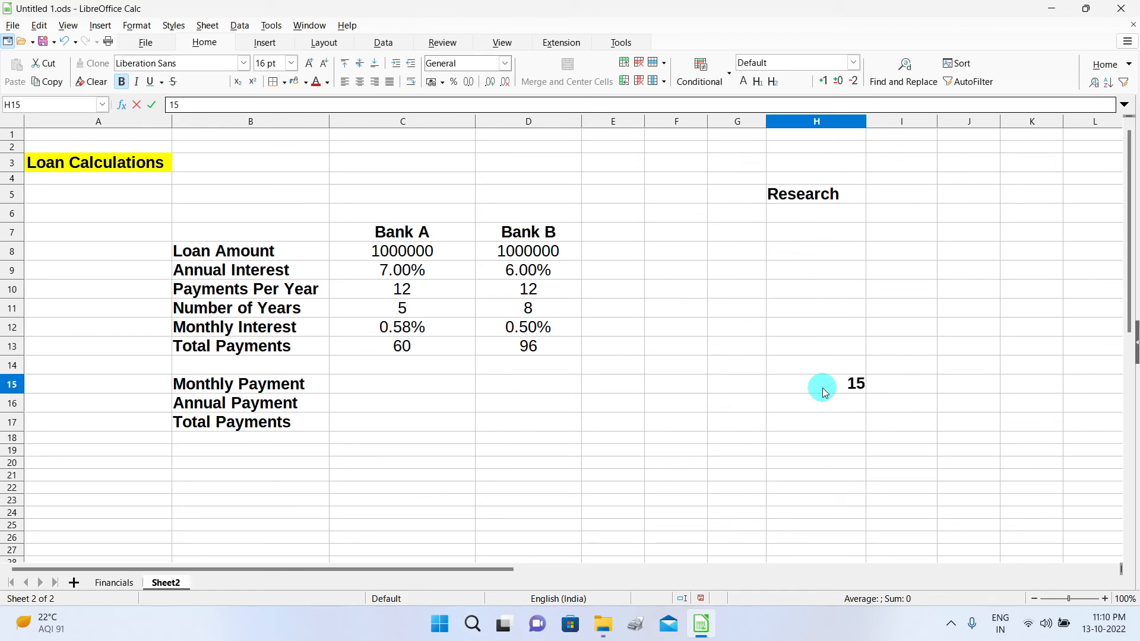
{"action": "type", "text": "000"}
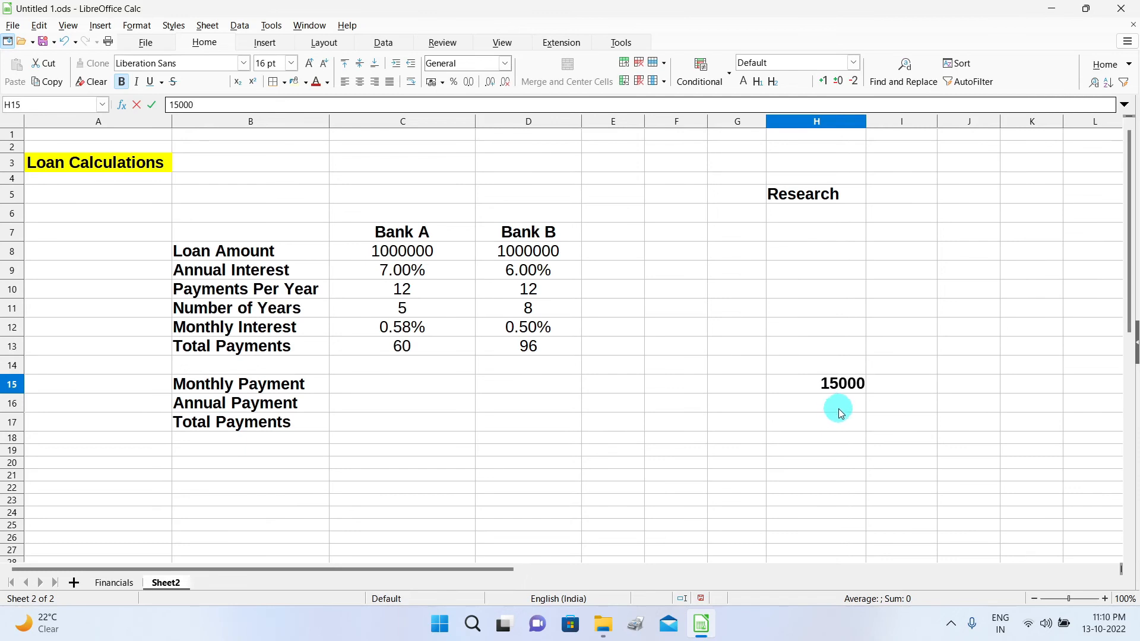
{"action": "left_click", "coordinate": [838, 408]}
{"action": "left_click", "coordinate": [843, 385]}
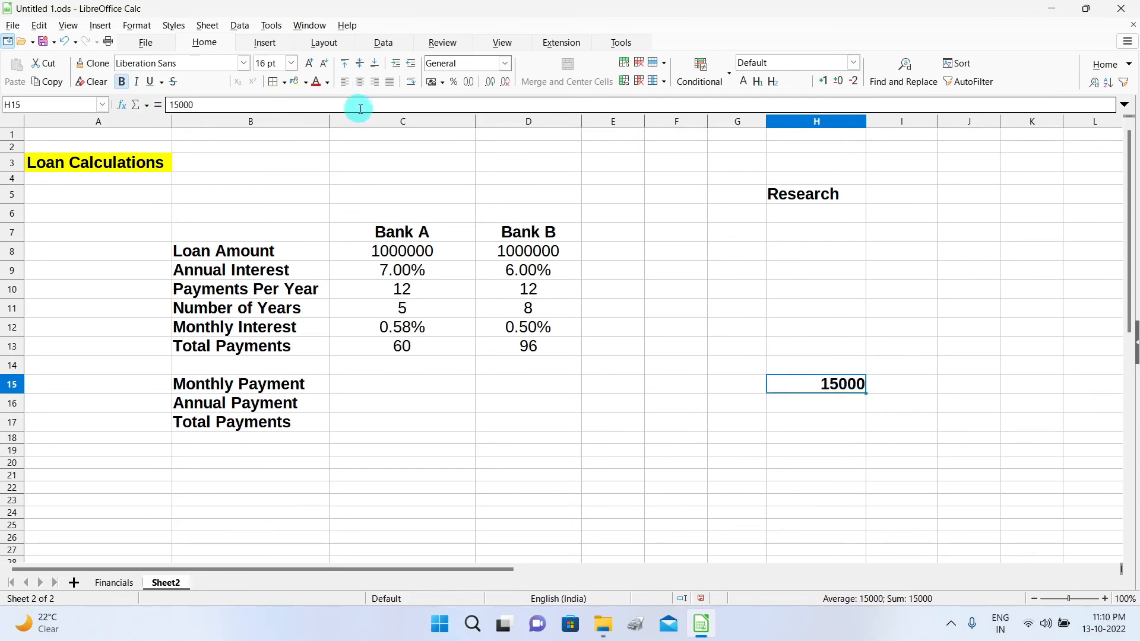
{"action": "left_click", "coordinate": [347, 84]}
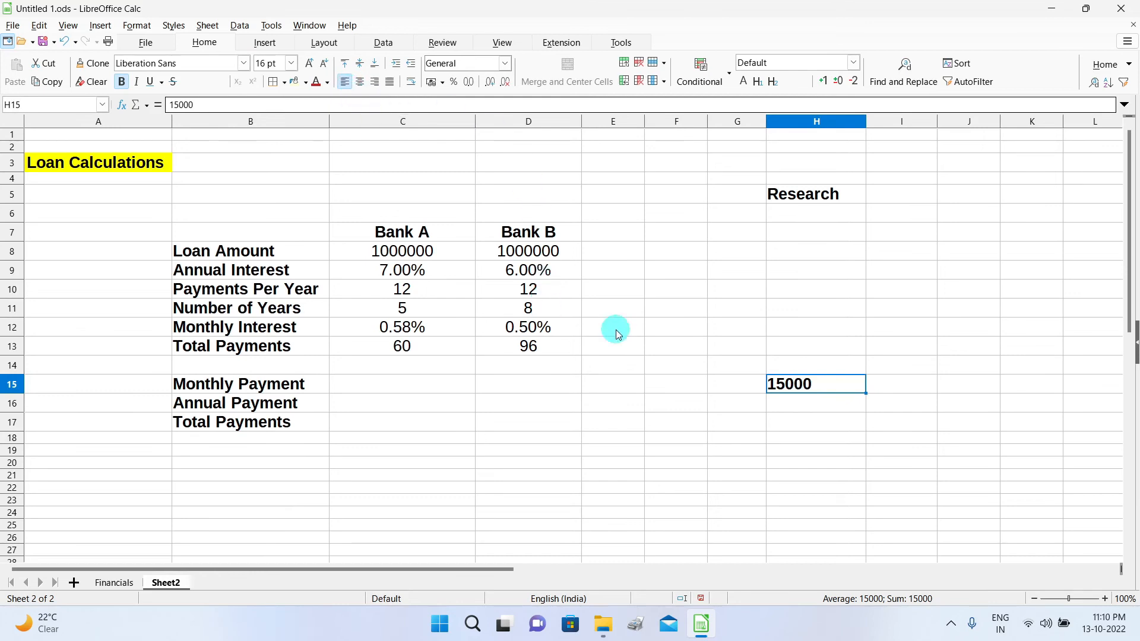
Calculate Bank A's monthly payment in C15 with the formula =PMT(C12,C13,C8).
{"action": "left_click", "coordinate": [393, 383]}
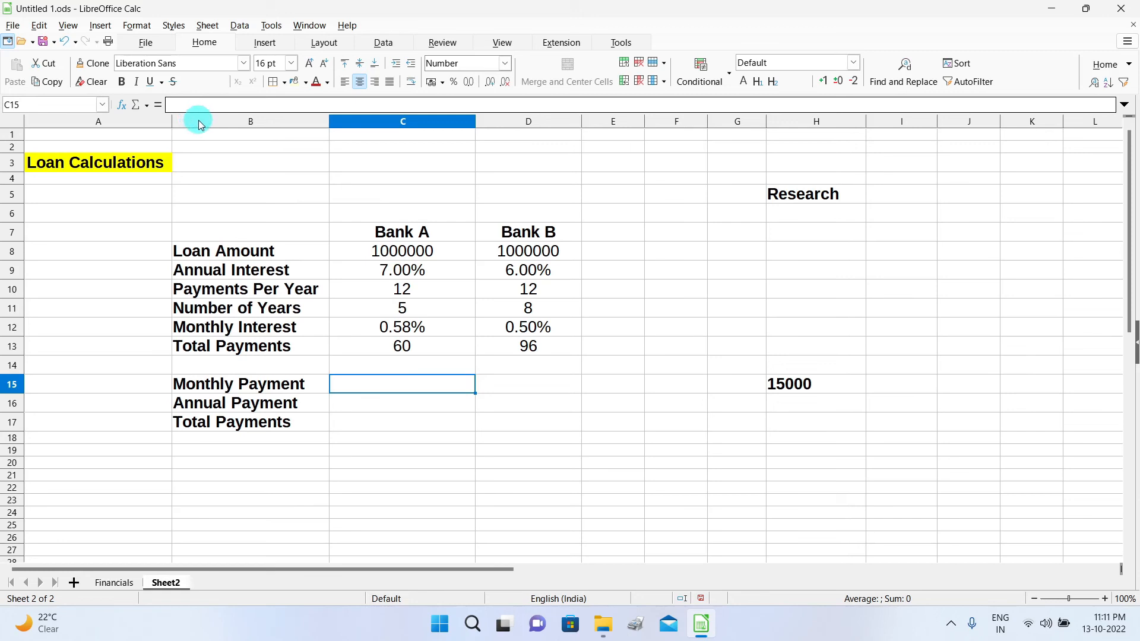
{"action": "left_click", "coordinate": [158, 105]}
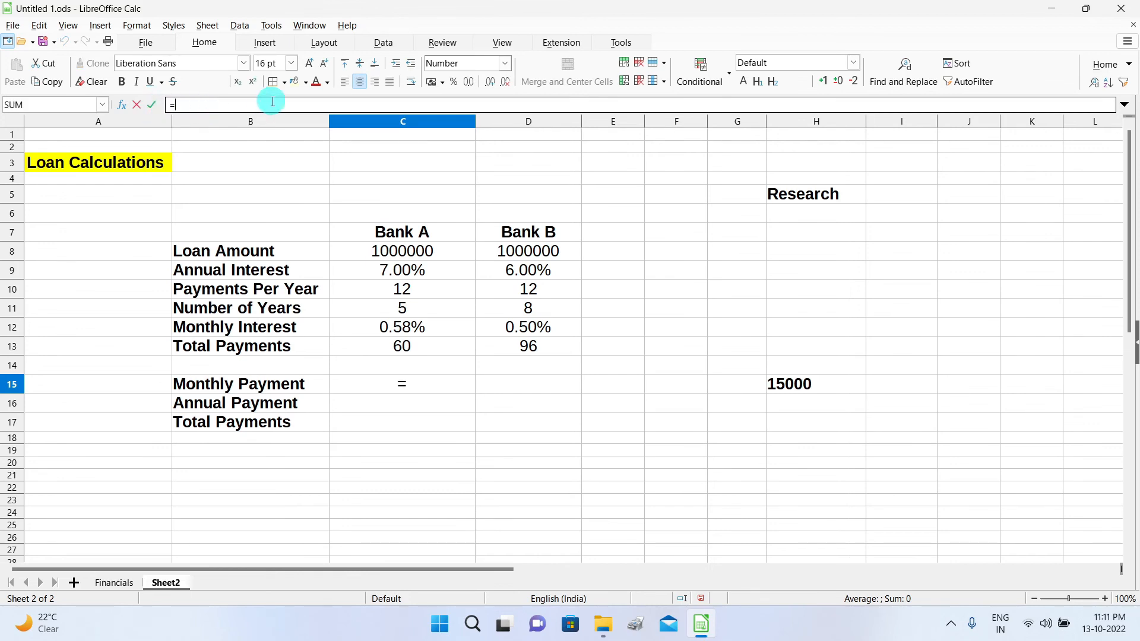
{"action": "type", "text": "PMT"}
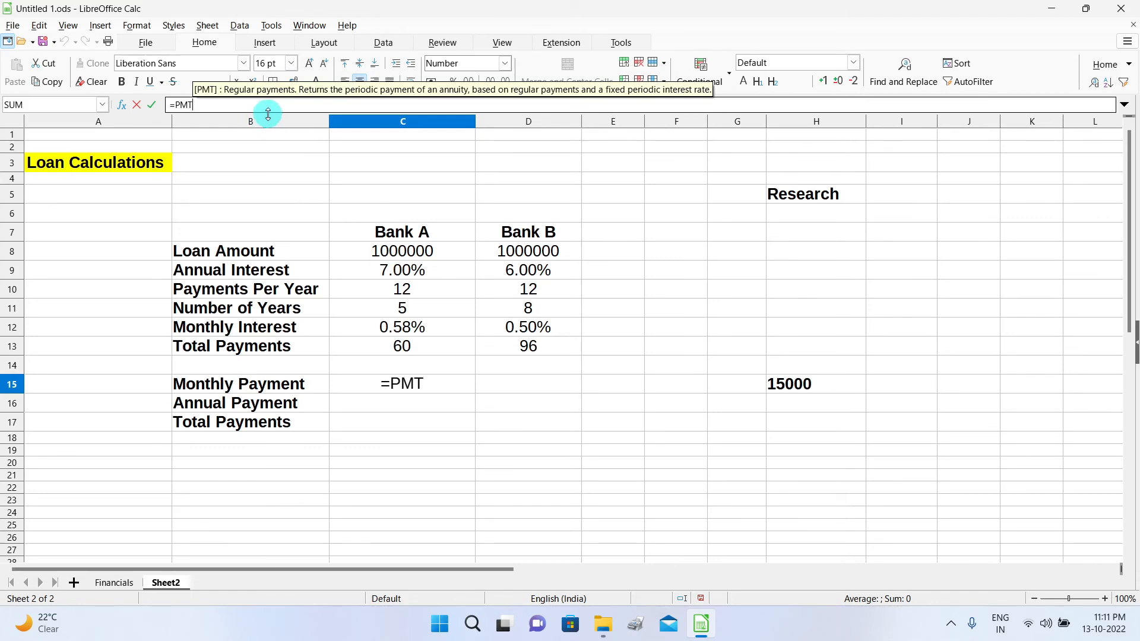
{"action": "type", "text": "("}
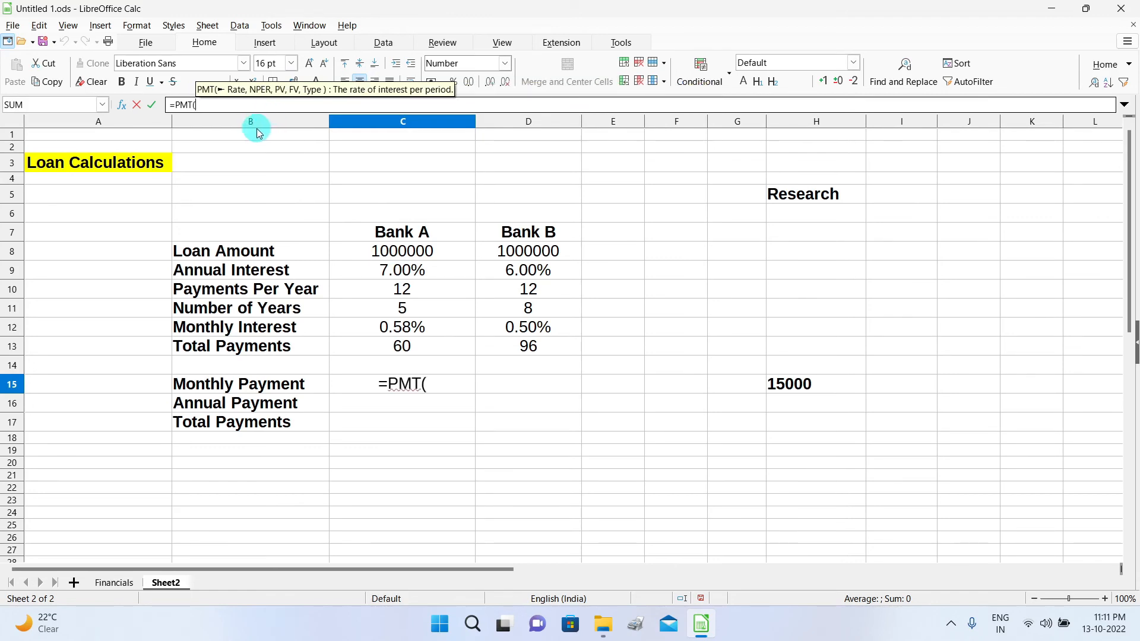
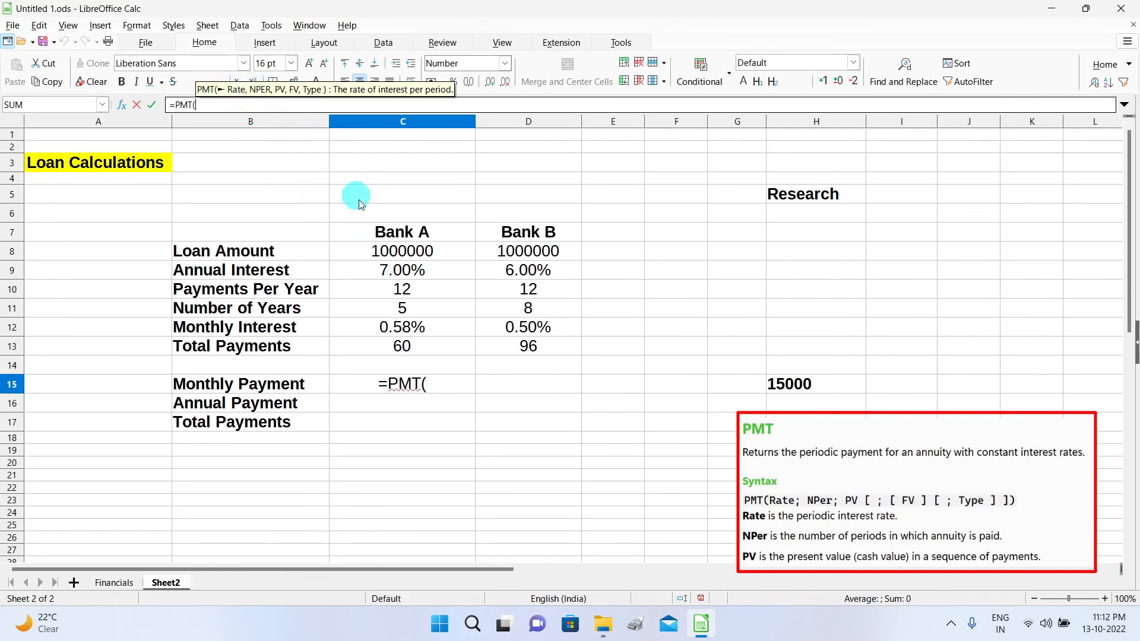
{"action": "left_click", "coordinate": [410, 330]}
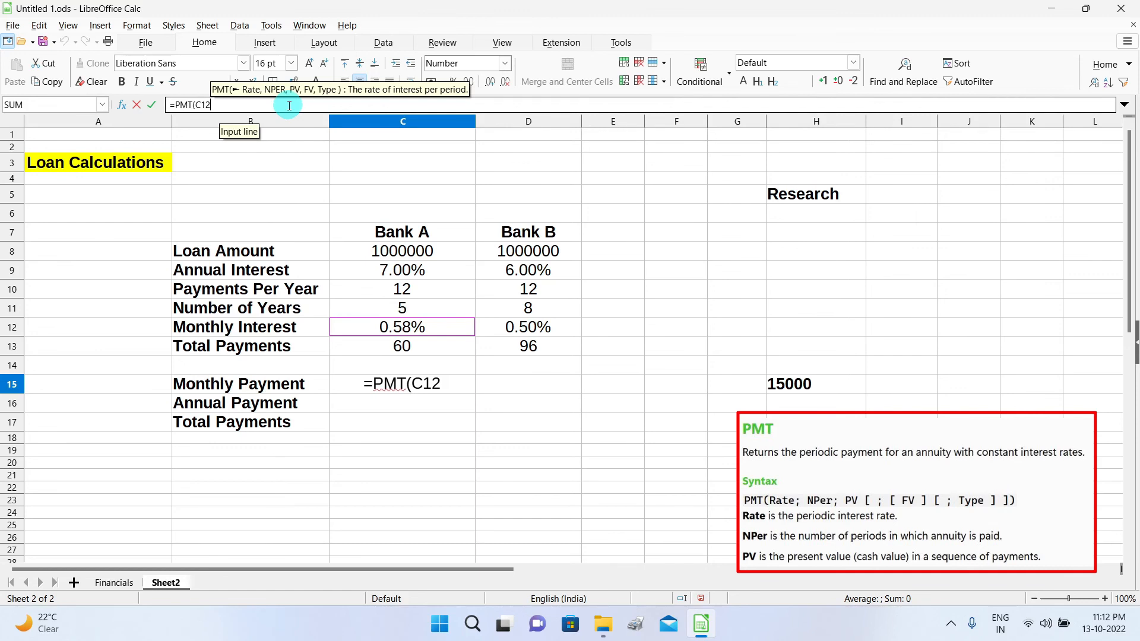
{"action": "type", "text": ","}
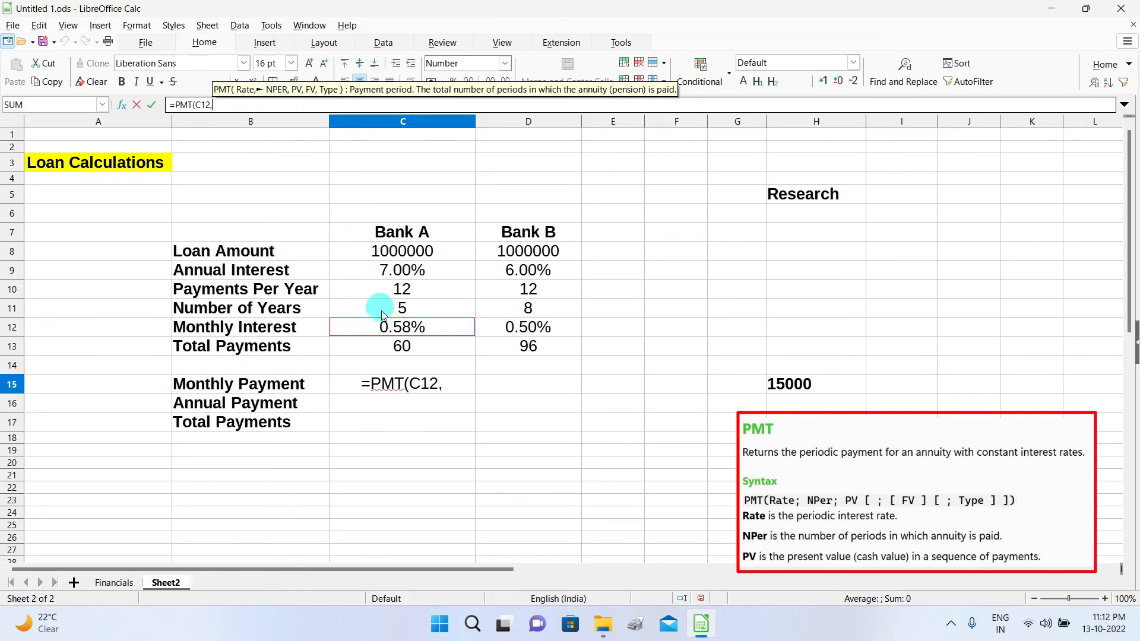
{"action": "left_click", "coordinate": [409, 355]}
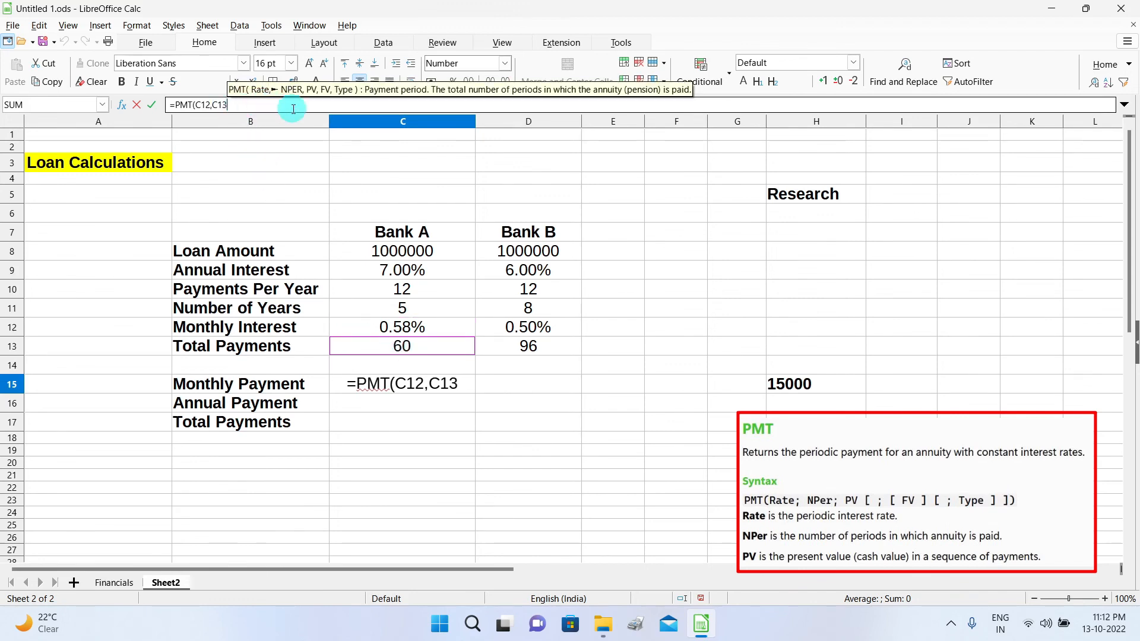
{"action": "type", "text": ","}
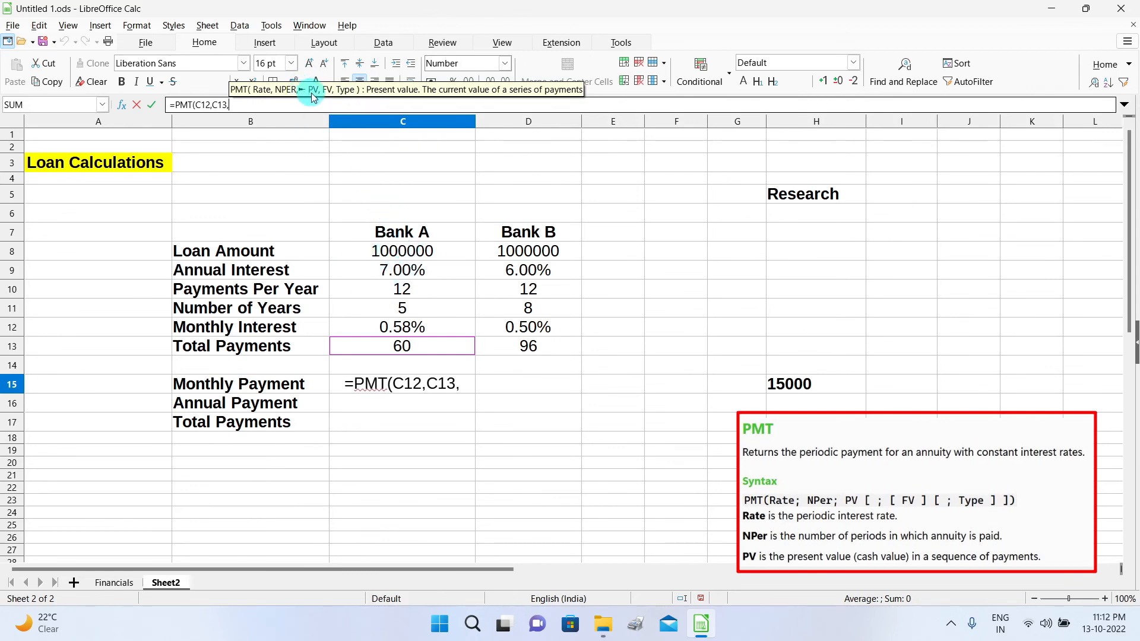
{"action": "left_click", "coordinate": [414, 252]}
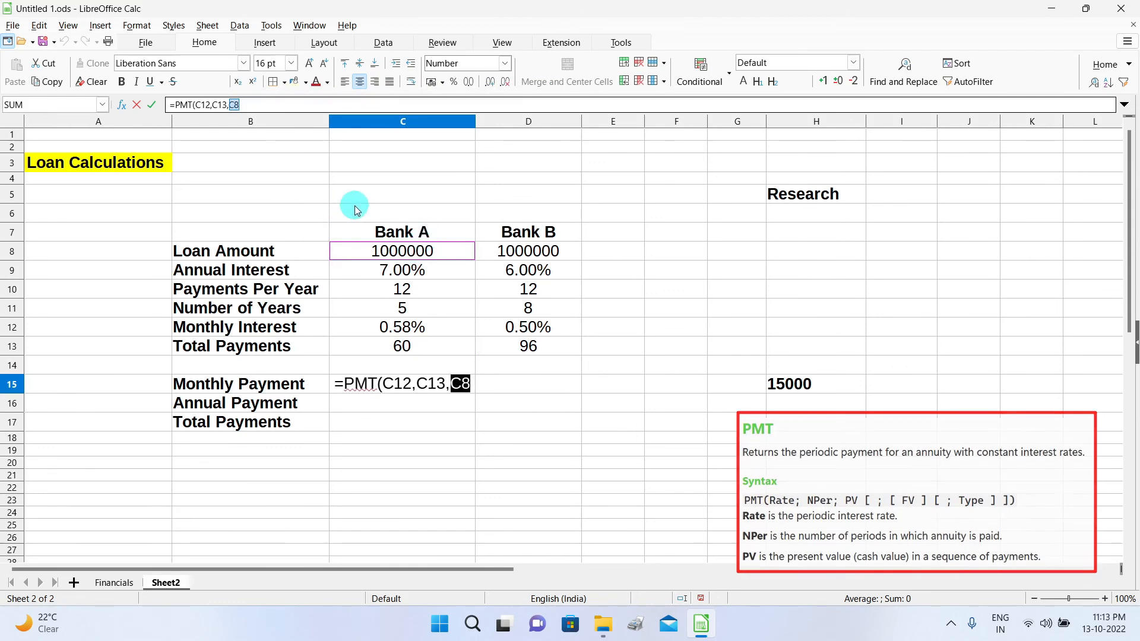
{"action": "type", "text": ")"}
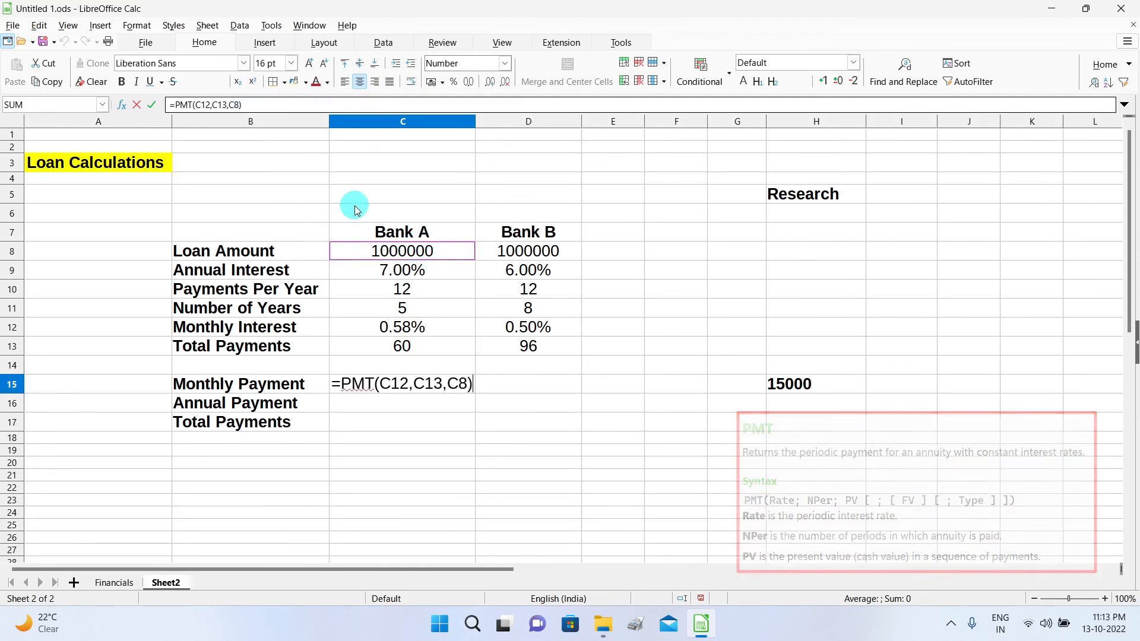
{"action": "left_click", "coordinate": [152, 105]}
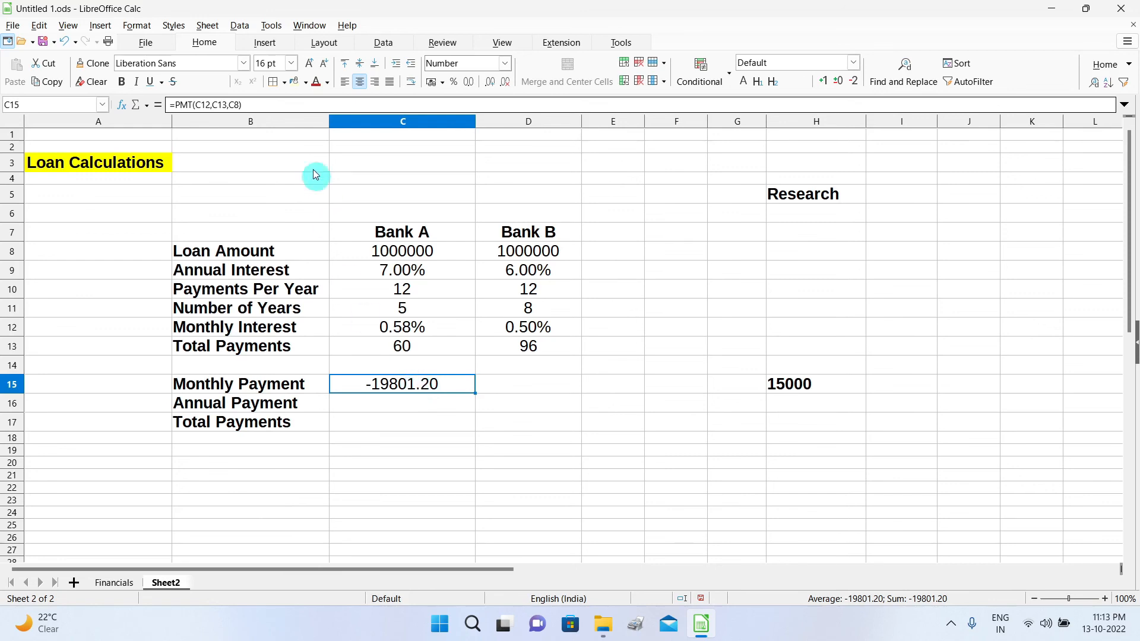
Negate Bank A's monthly payment formula in C15 so that it reads =-PMT(C12,C13,C8).
{"action": "left_click", "coordinate": [173, 105]}
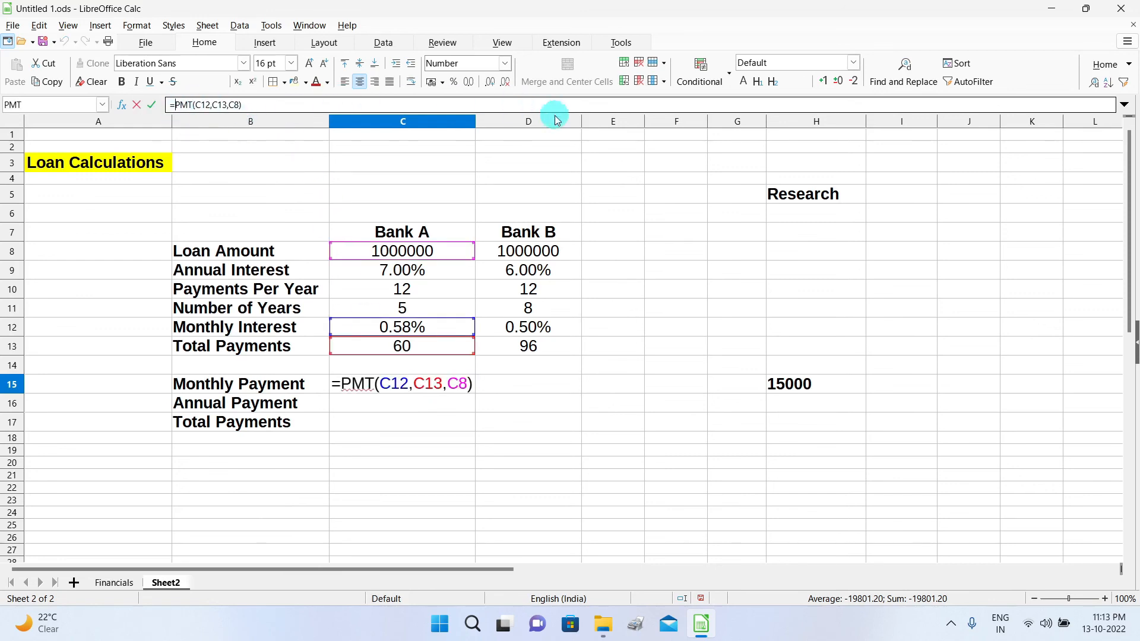
{"action": "type", "text": "-"}
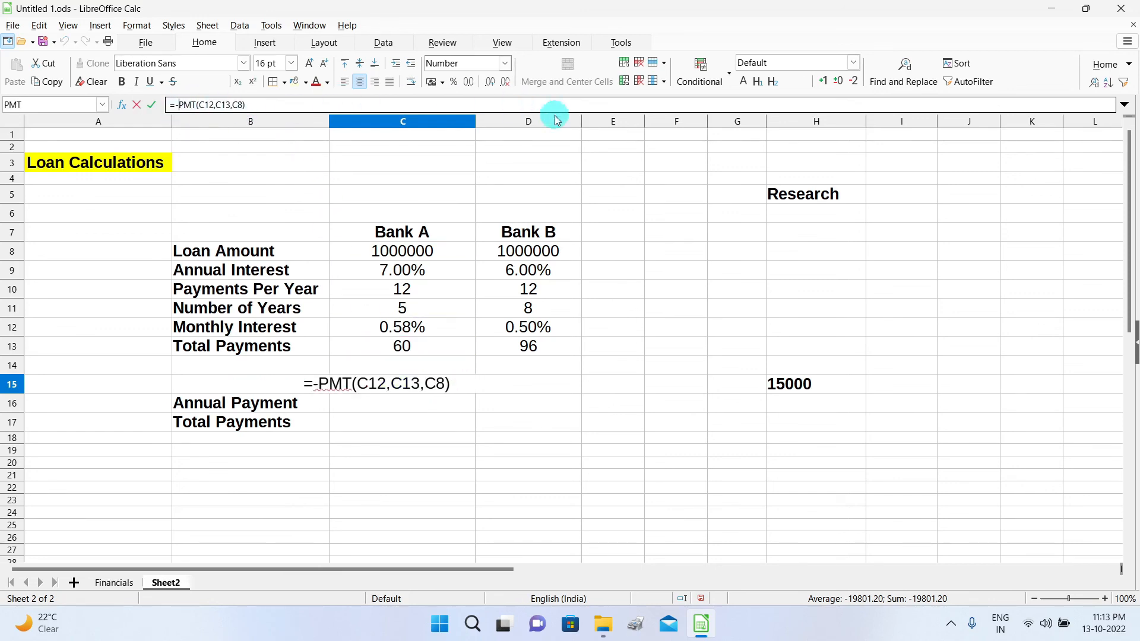
{"action": "left_click", "coordinate": [152, 105]}
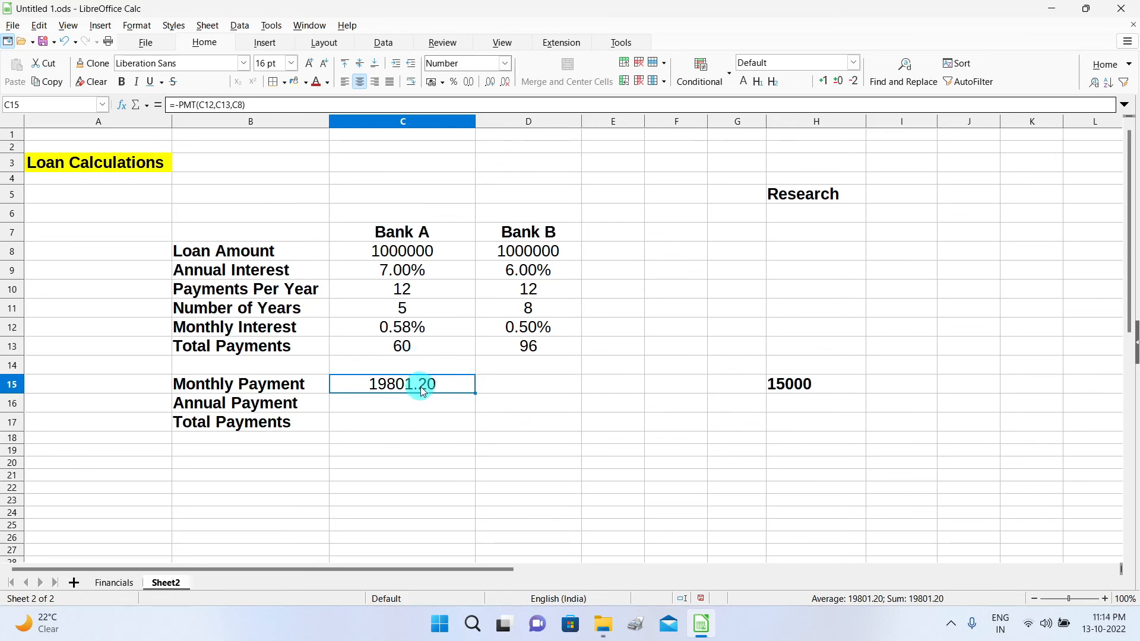
Look up the PMT function in LibreOffice Help, read its syntax and example, and return to the spreadsheet.
{"action": "left_click", "coordinate": [348, 26]}
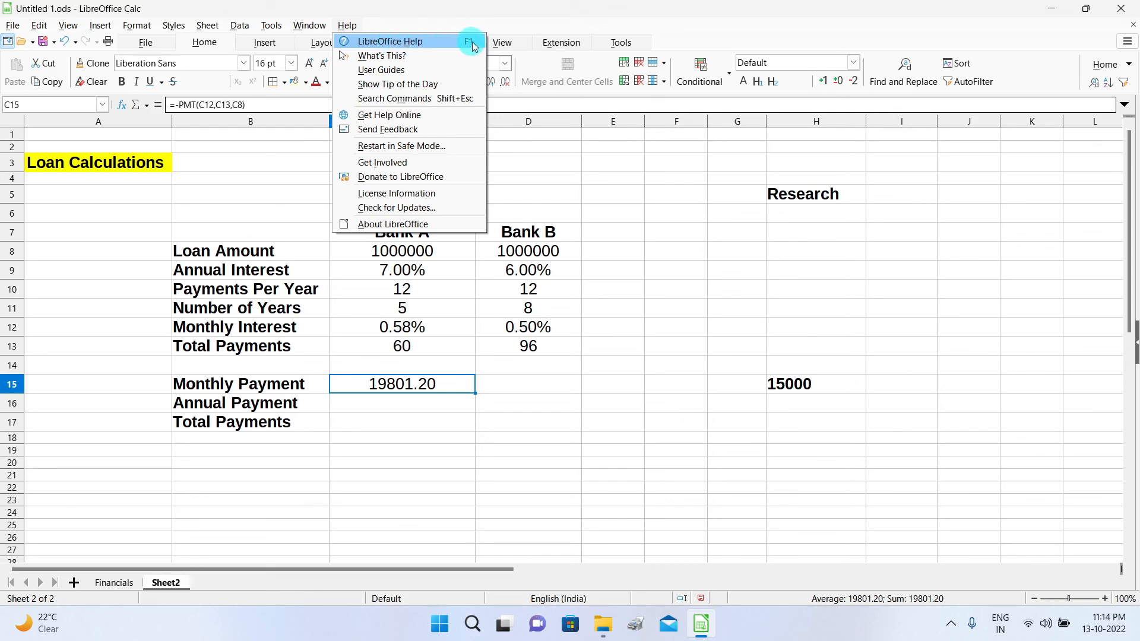
{"action": "left_click", "coordinate": [419, 41]}
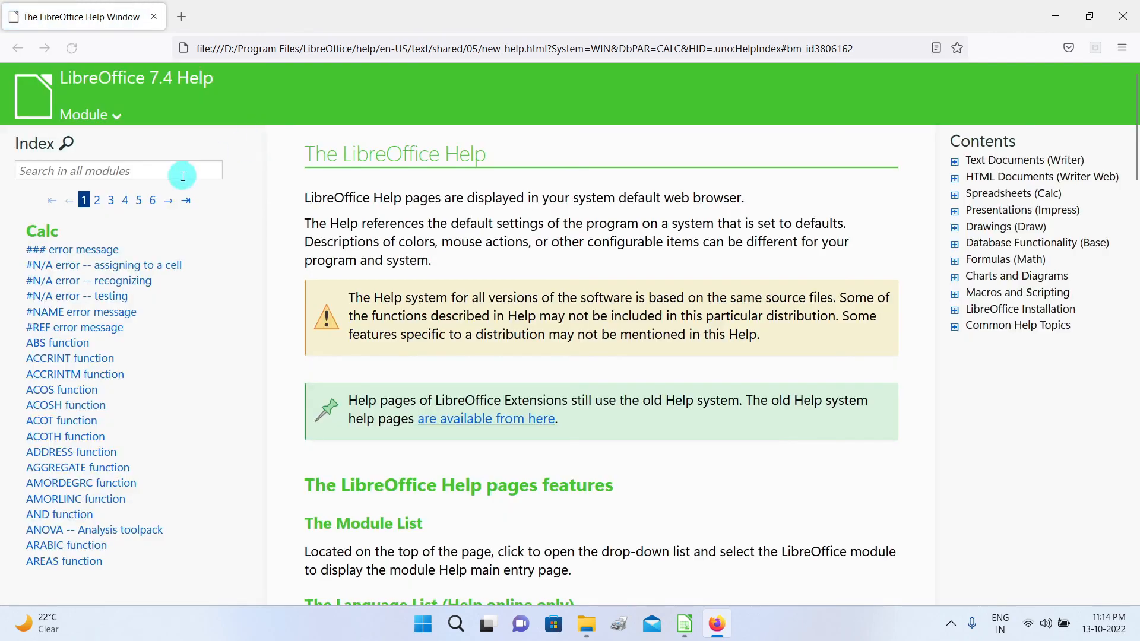
{"action": "left_click", "coordinate": [146, 174]}
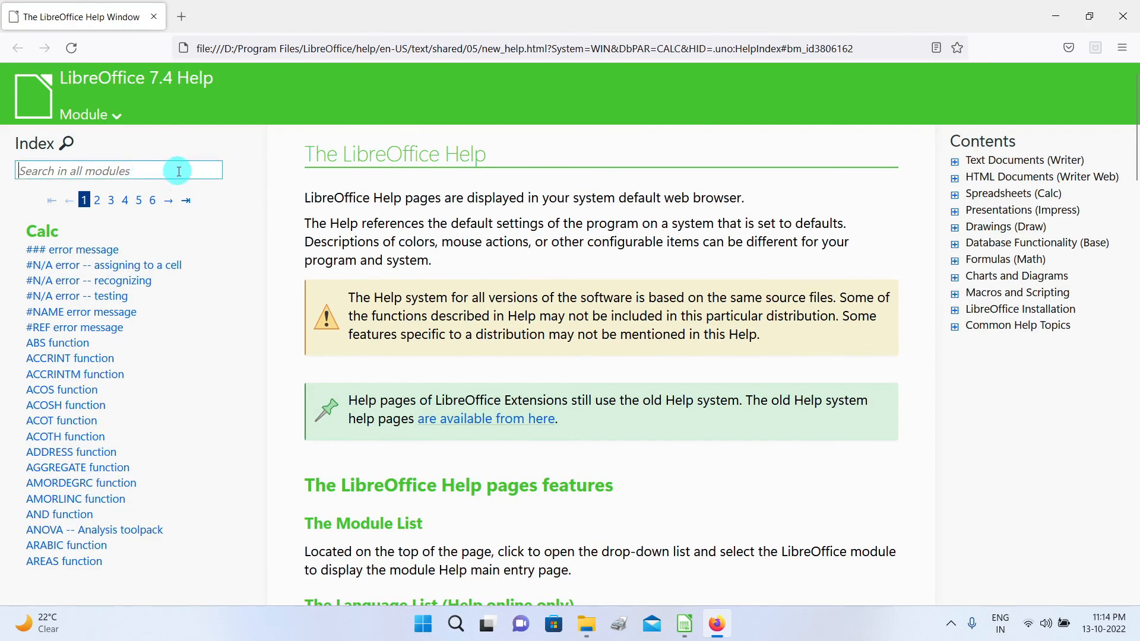
{"action": "type", "text": "PMT"}
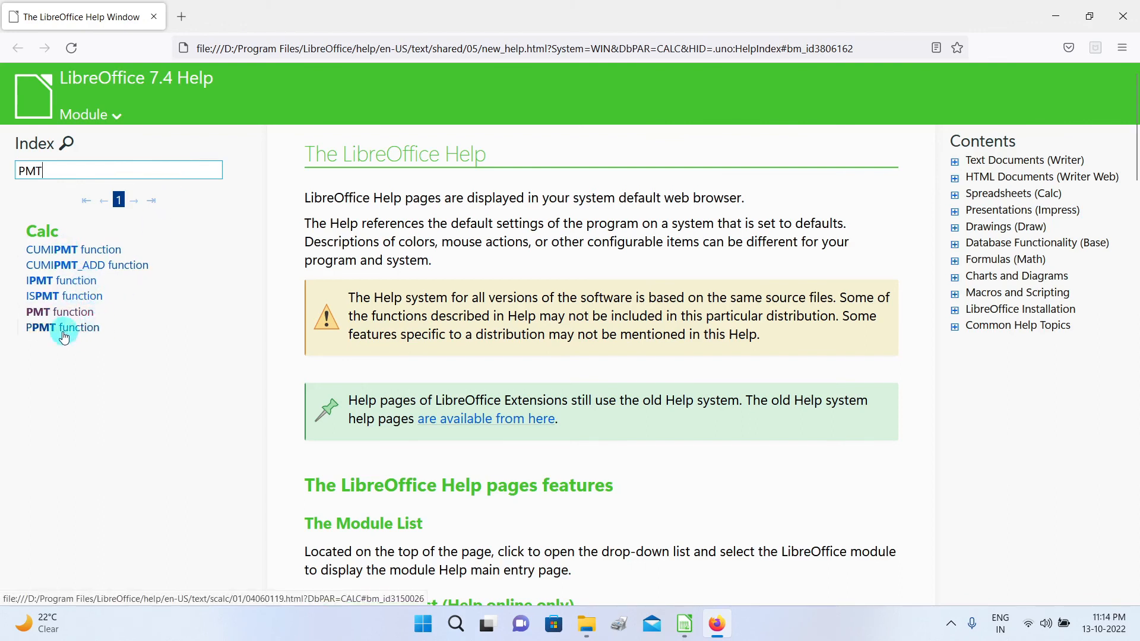
{"action": "left_click", "coordinate": [56, 314]}
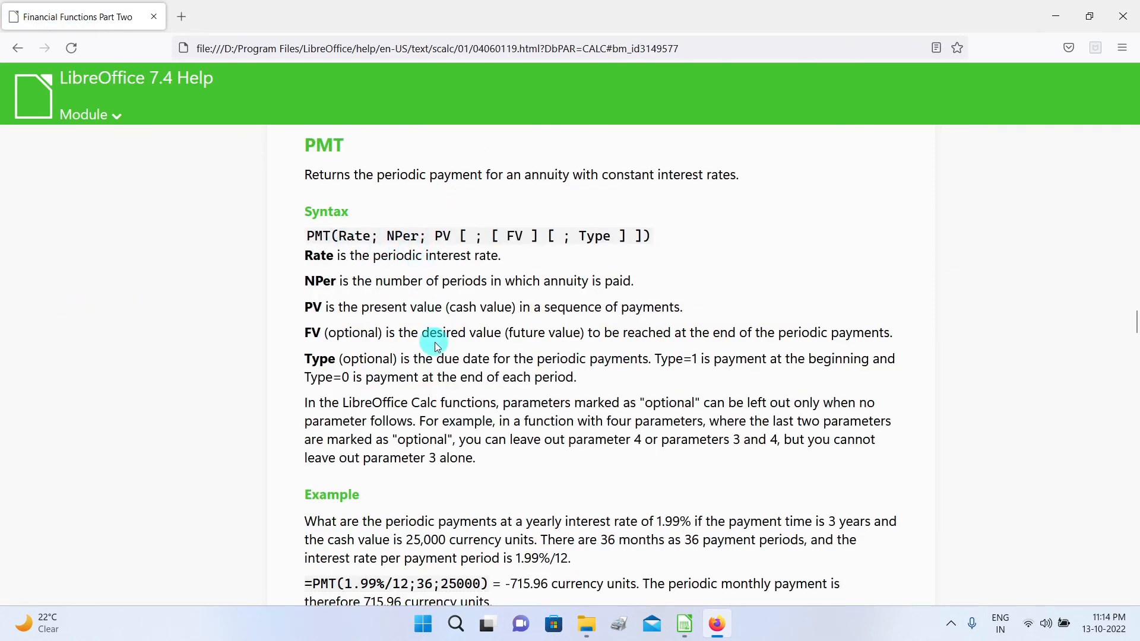
{"action": "scroll", "coordinate": [443, 359], "scroll_direction": "down", "scroll_amount": 2}
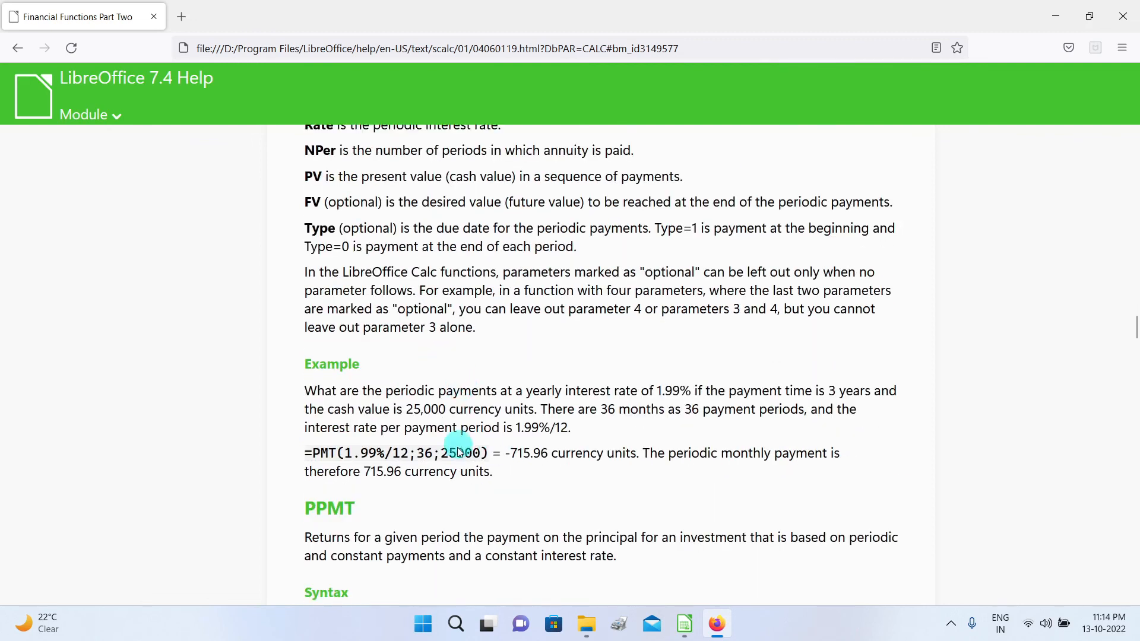
{"action": "key", "text": "alt+F4"}
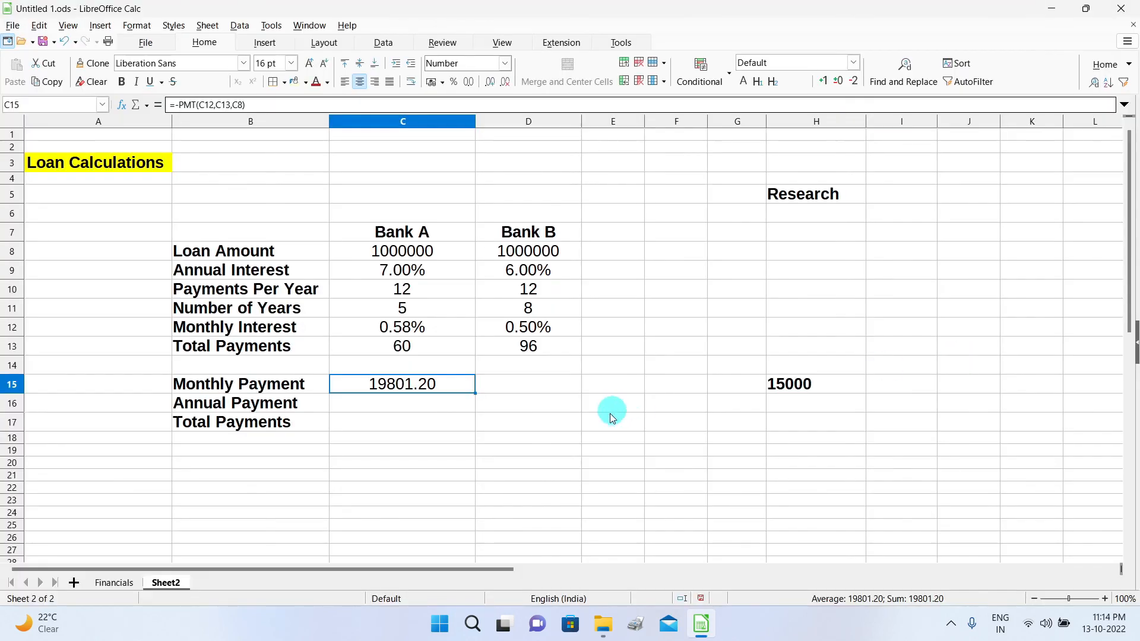
Fill the monthly payment formula from C15 across to D15 for Bank B and check the formulas in both cells.
{"action": "left_click_drag", "start_coordinate": [476, 393], "coordinate": [570, 388]}
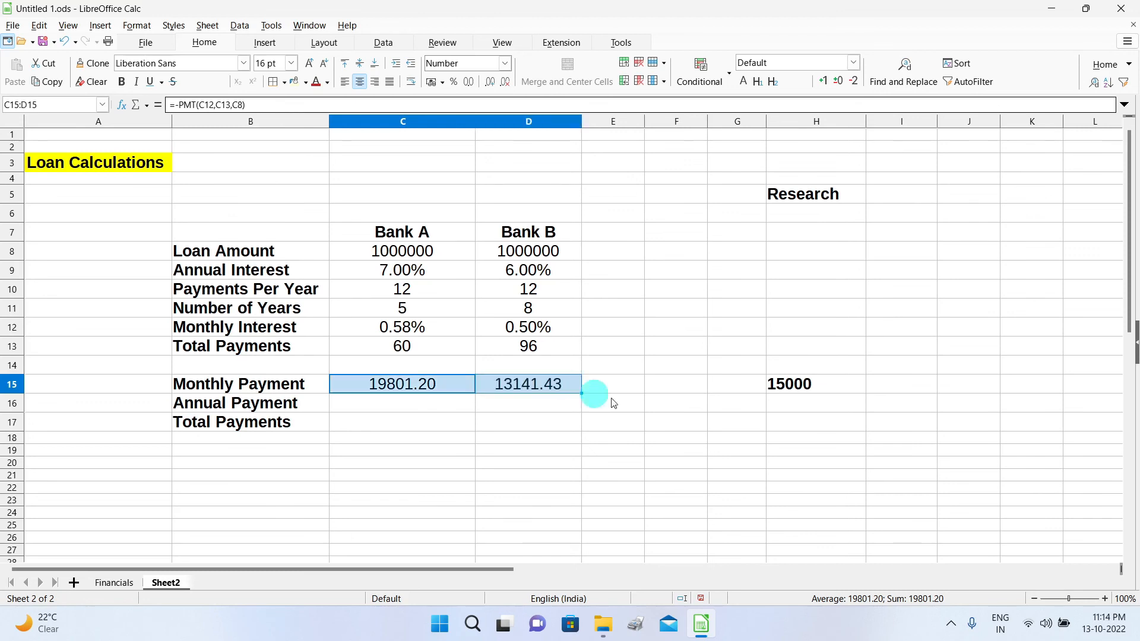
{"action": "left_click", "coordinate": [565, 424]}
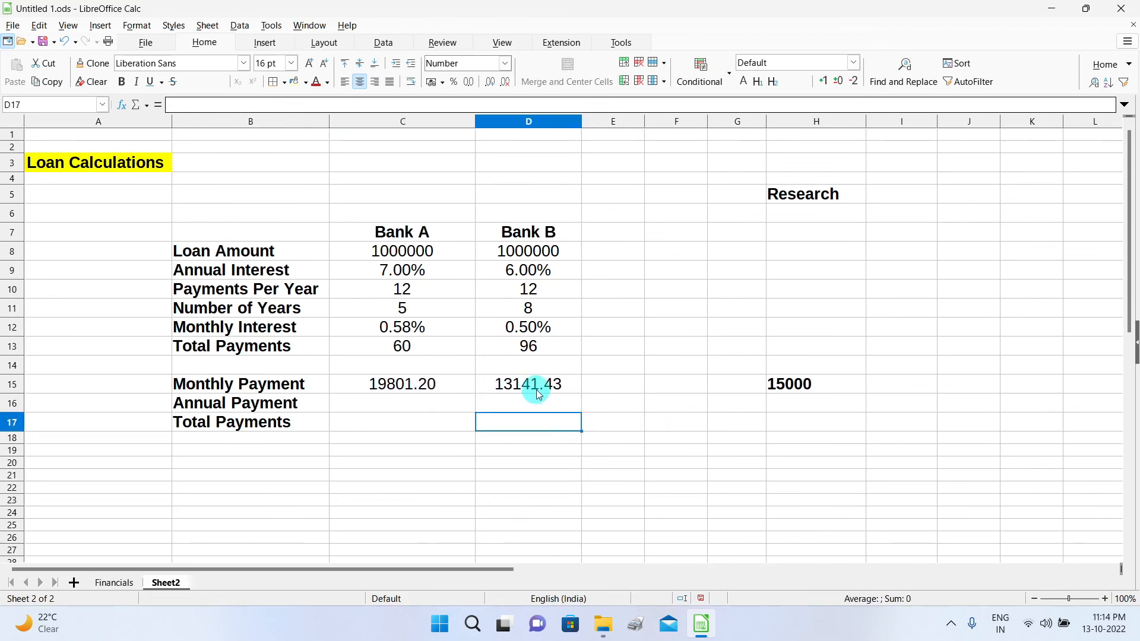
{"action": "left_click", "coordinate": [538, 386]}
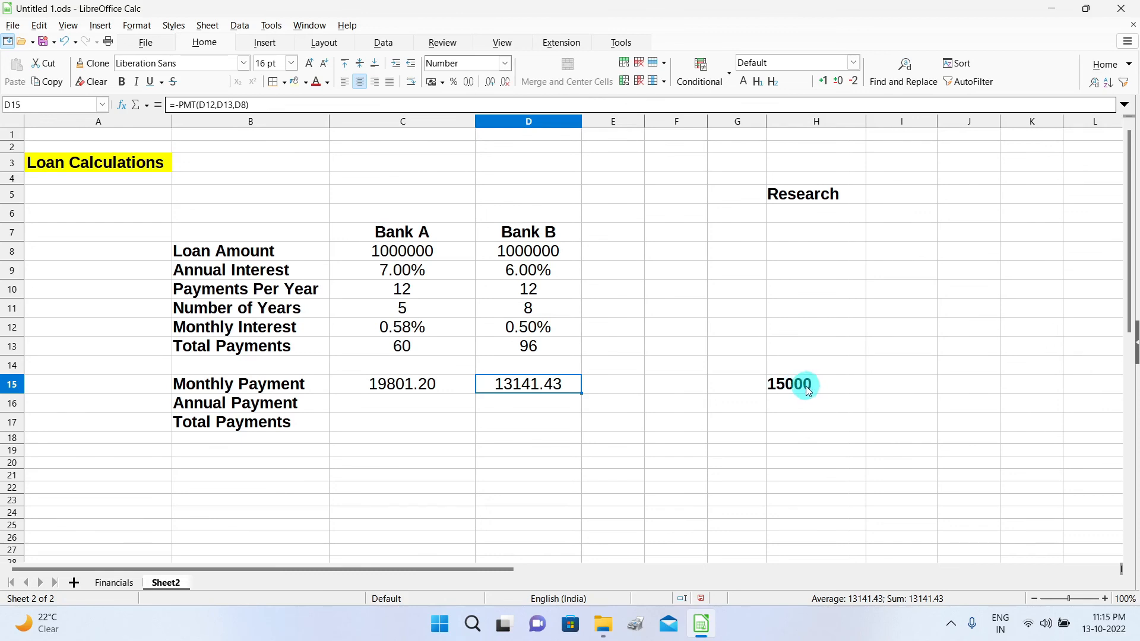
{"action": "left_click", "coordinate": [404, 389]}
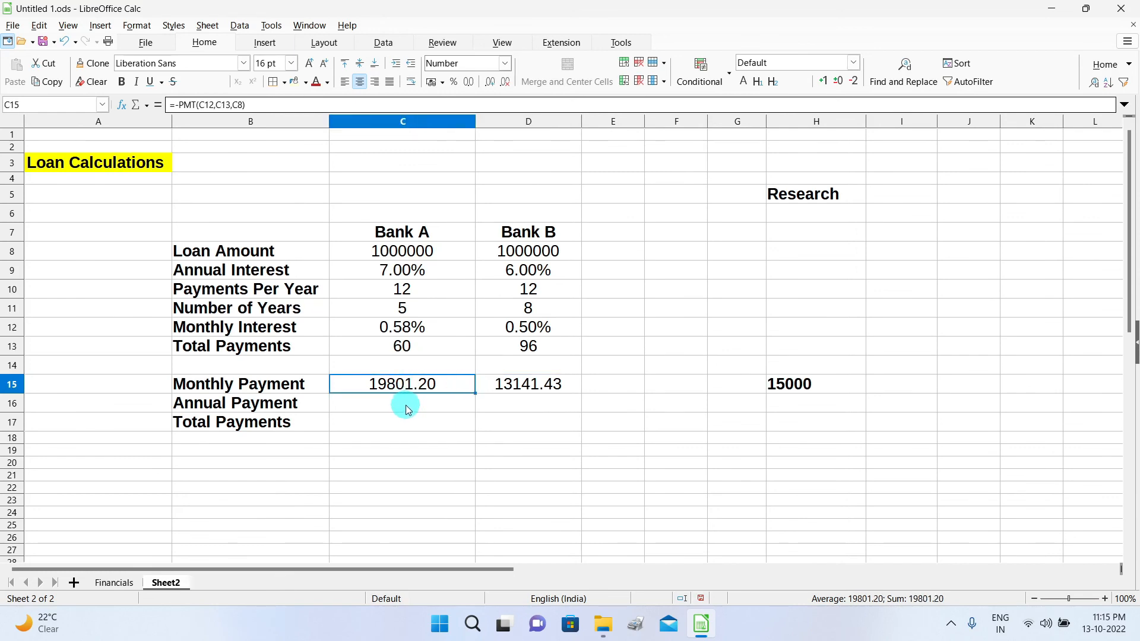
Calculate Bank A's annual payment in C16 with the formula =C15*C10 and fill it across to D16 for Bank B.
{"action": "left_click", "coordinate": [406, 407]}
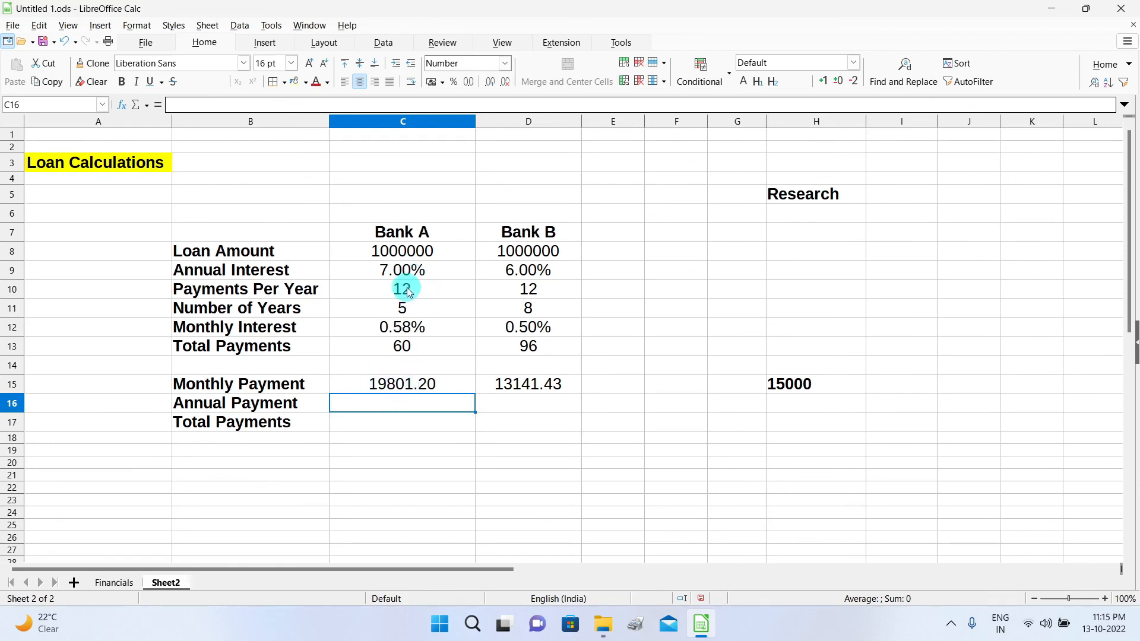
{"action": "left_click", "coordinate": [158, 104]}
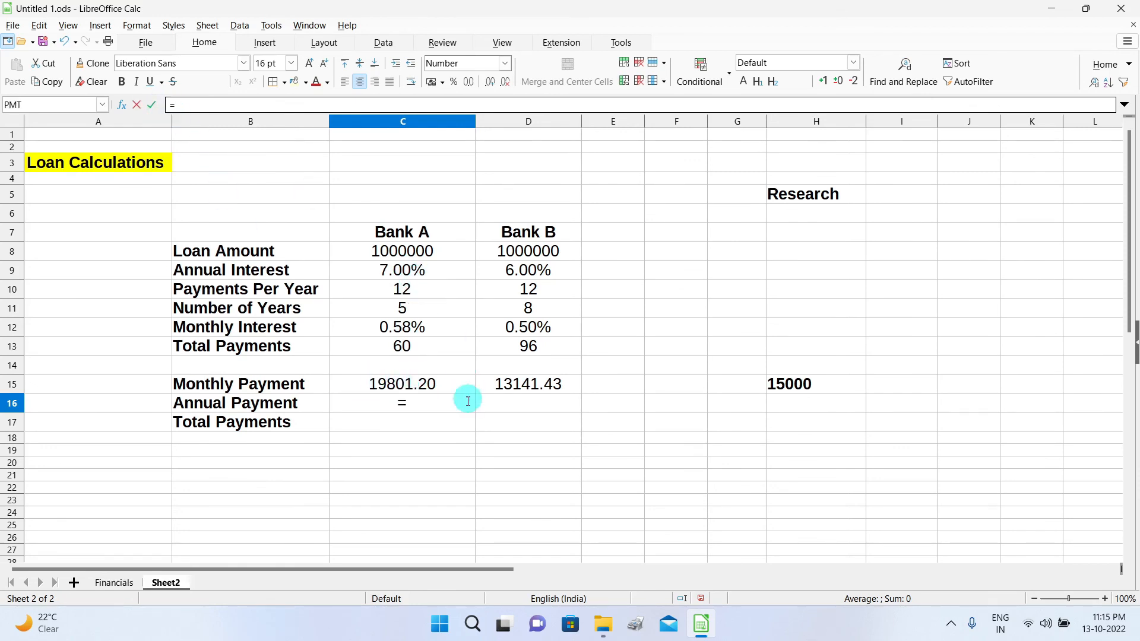
{"action": "left_click", "coordinate": [387, 383]}
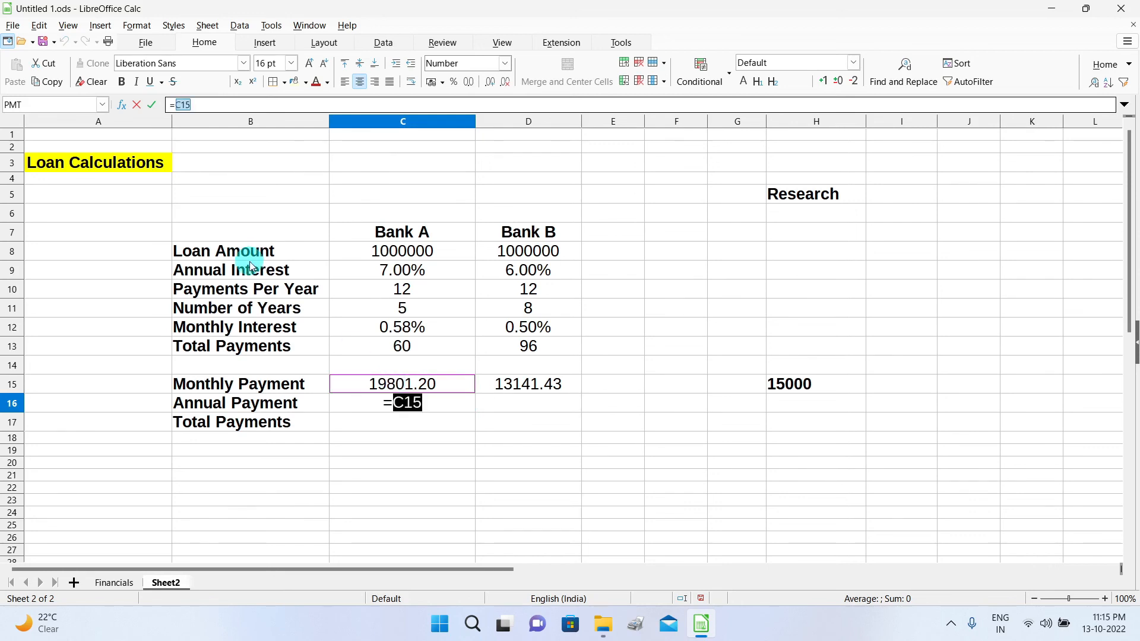
{"action": "type", "text": "*"}
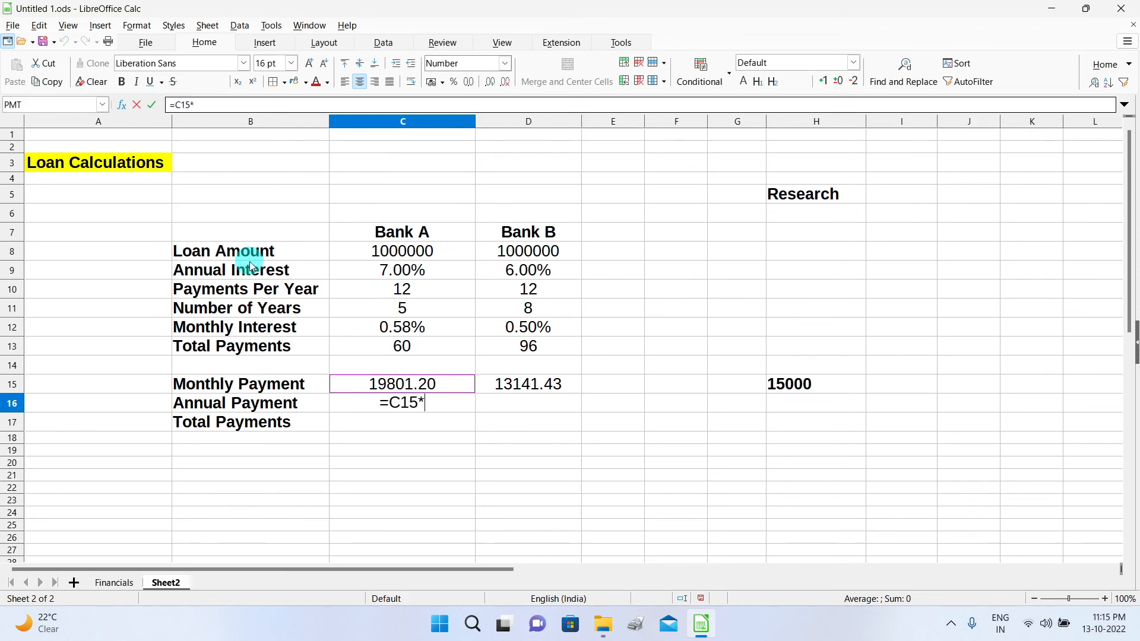
{"action": "left_click", "coordinate": [408, 291]}
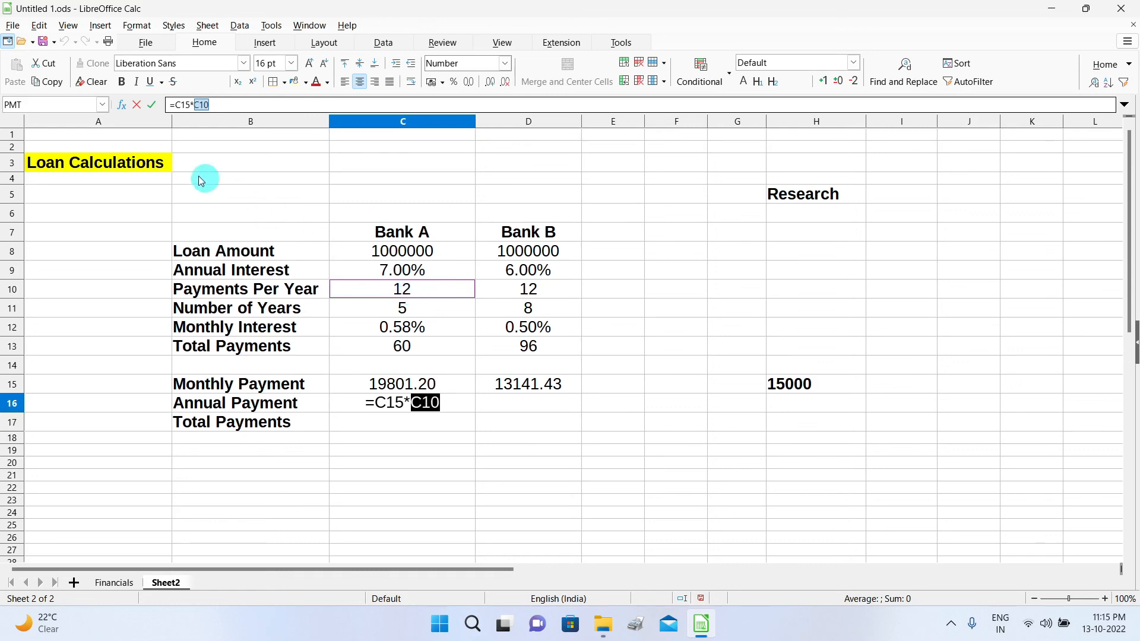
{"action": "left_click", "coordinate": [153, 106]}
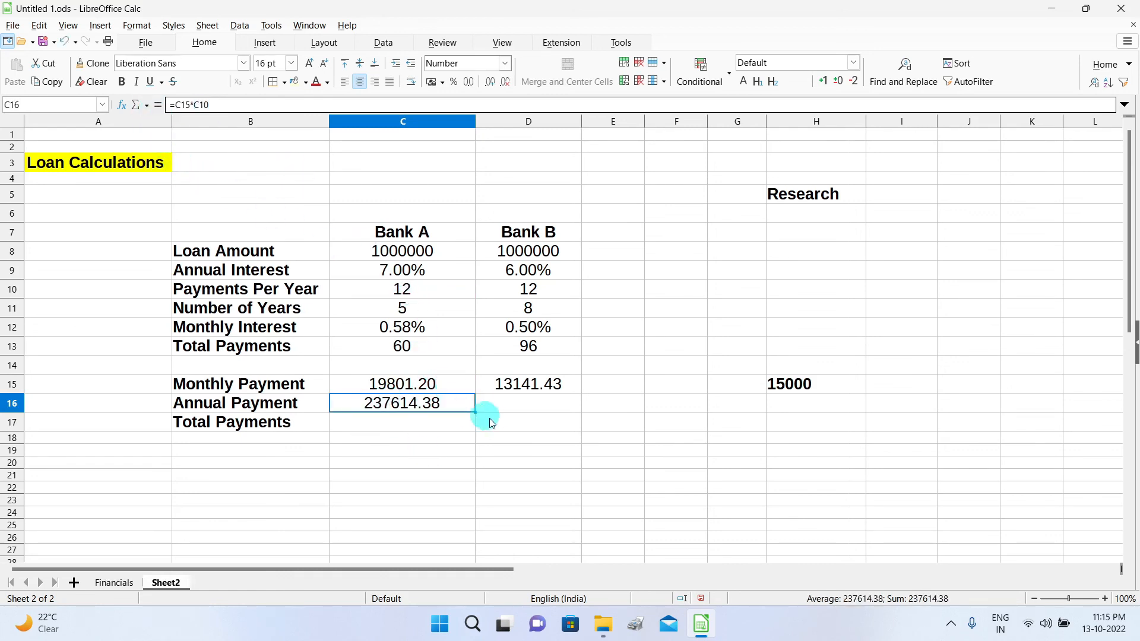
{"action": "left_click_drag", "start_coordinate": [476, 411], "coordinate": [561, 409]}
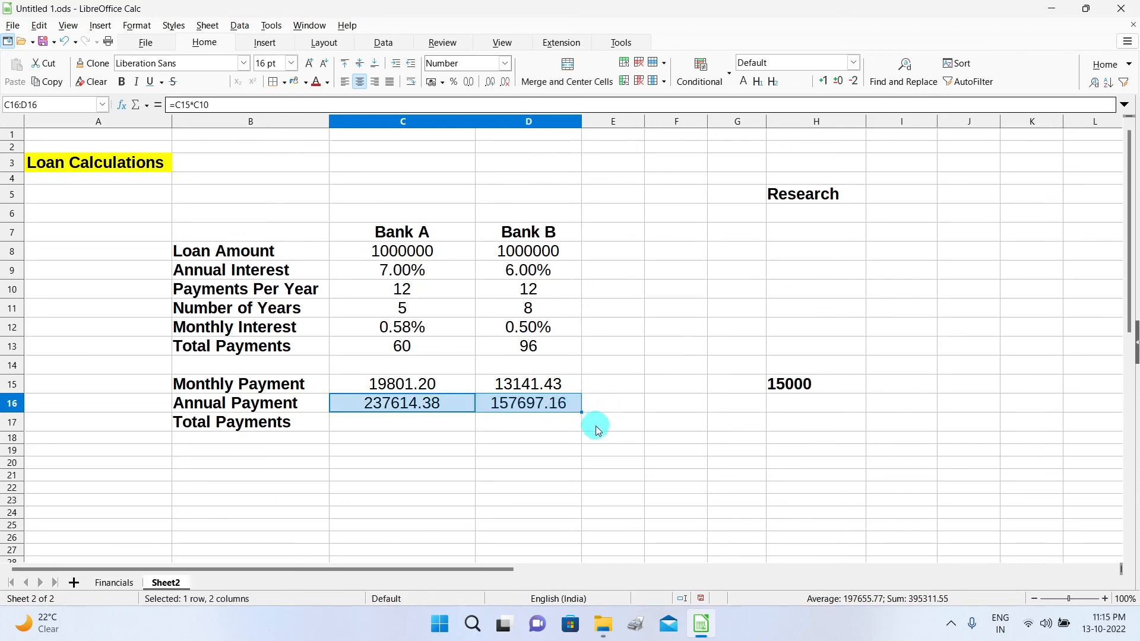
Calculate Bank A's total payments in C17 with the formula =C16*C11 and fill it across to D17 for Bank B.
{"action": "left_click", "coordinate": [406, 424]}
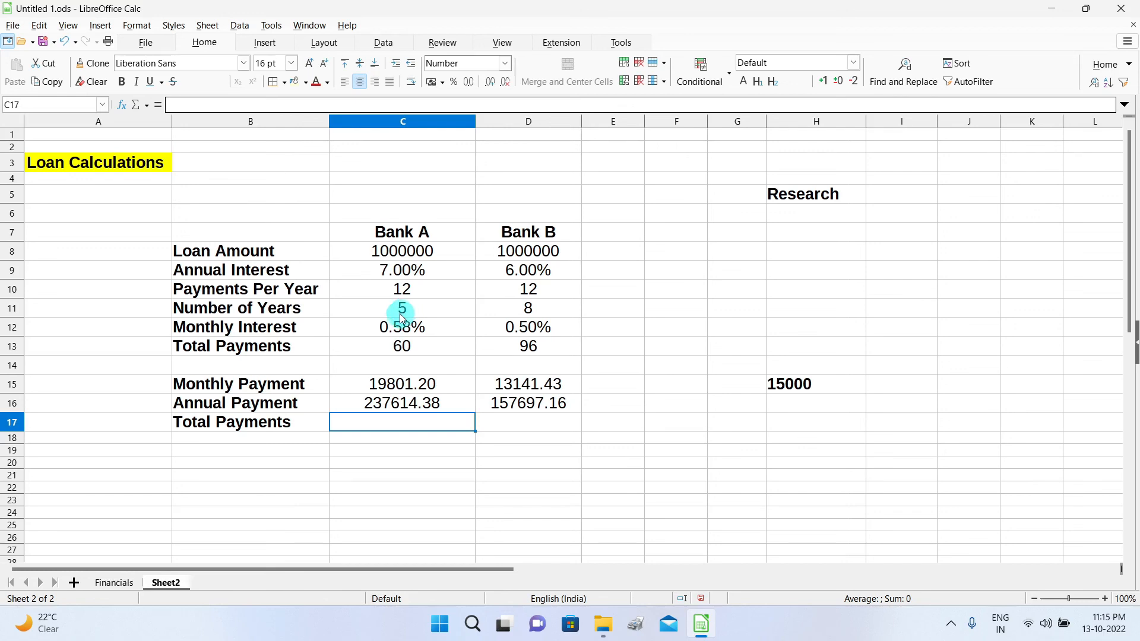
{"action": "left_click", "coordinate": [158, 105]}
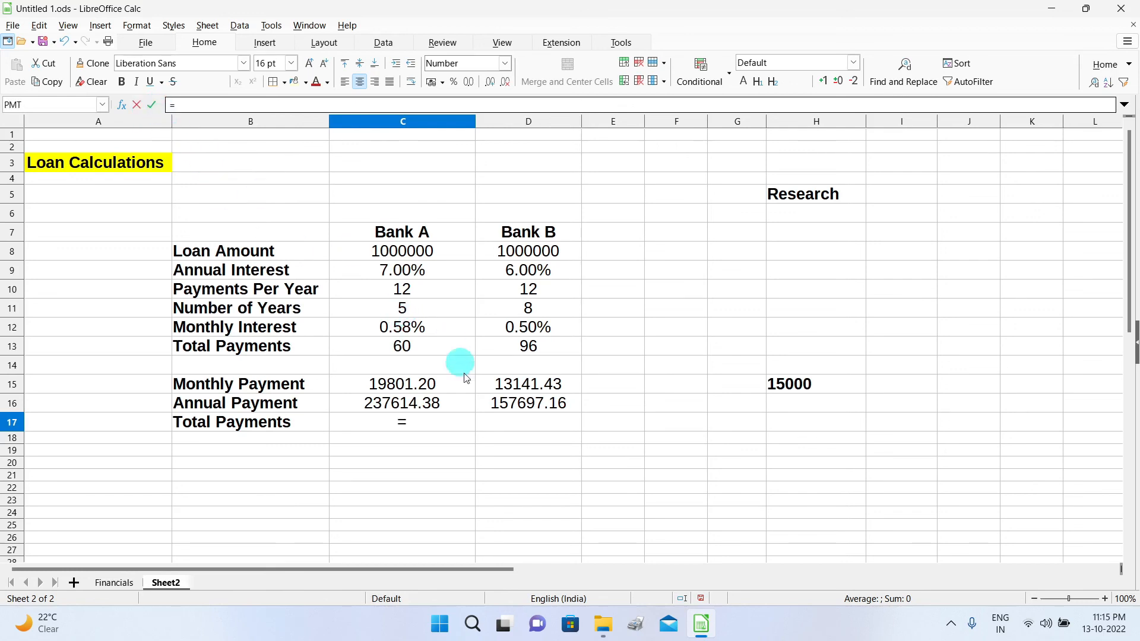
{"action": "left_click", "coordinate": [415, 402]}
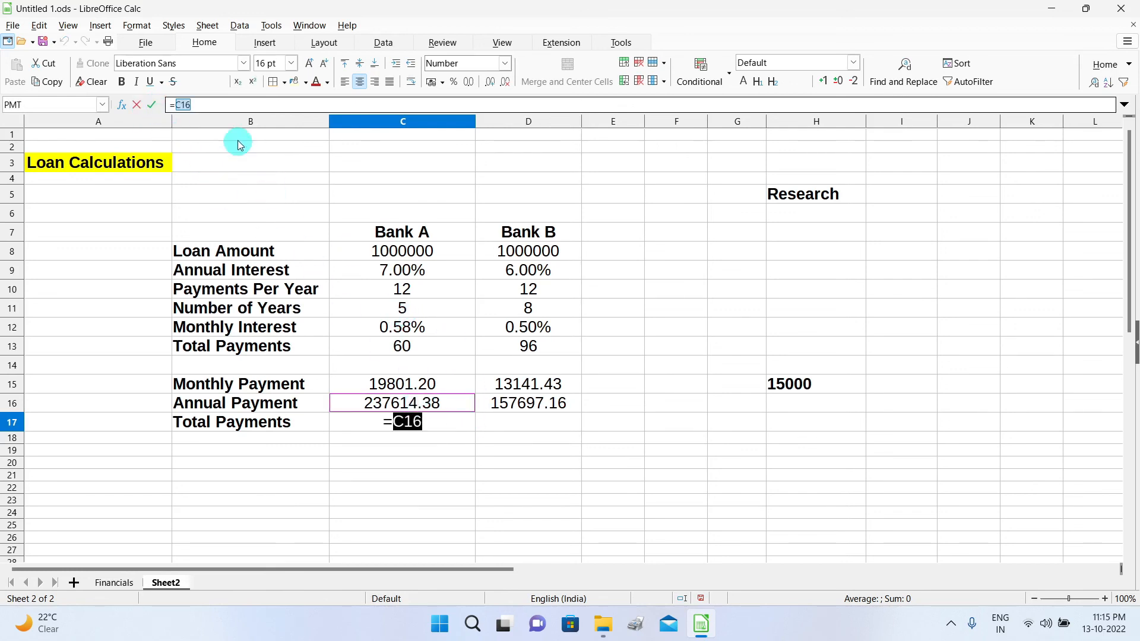
{"action": "left_click", "coordinate": [219, 108]}
{"action": "type", "text": "*"}
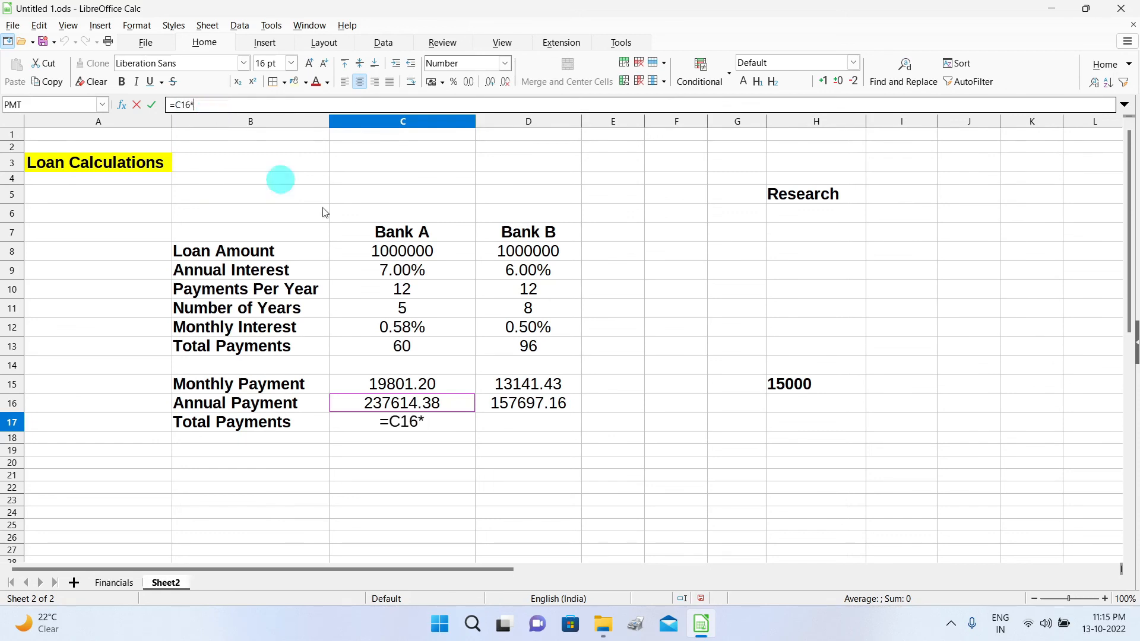
{"action": "left_click", "coordinate": [408, 307]}
{"action": "left_click", "coordinate": [152, 105]}
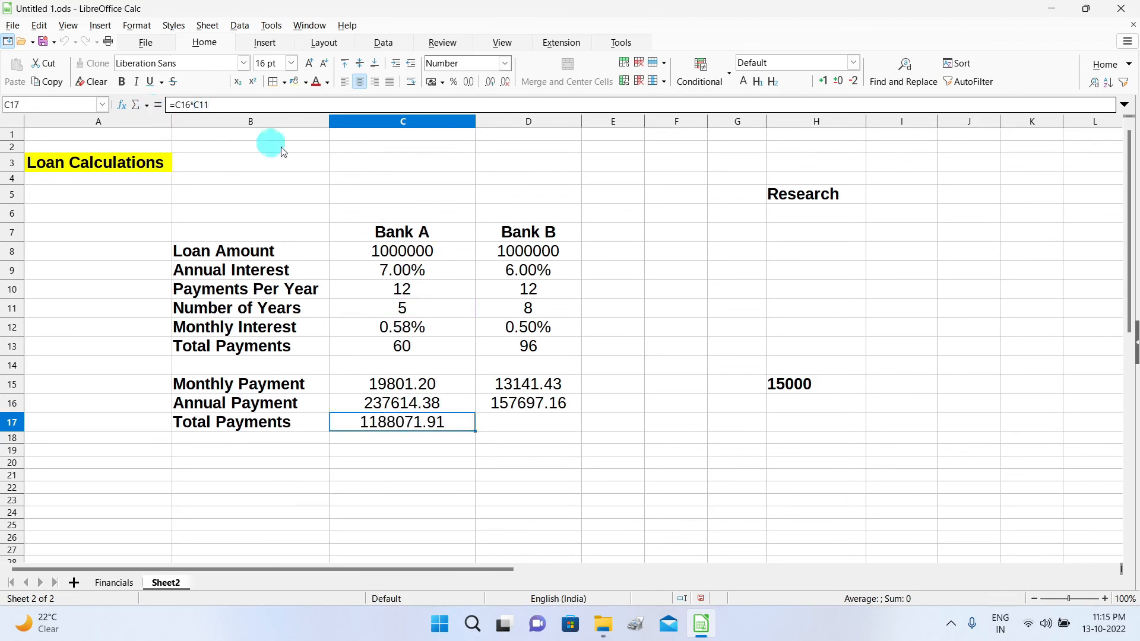
{"action": "left_click_drag", "start_coordinate": [475, 430], "coordinate": [575, 424]}
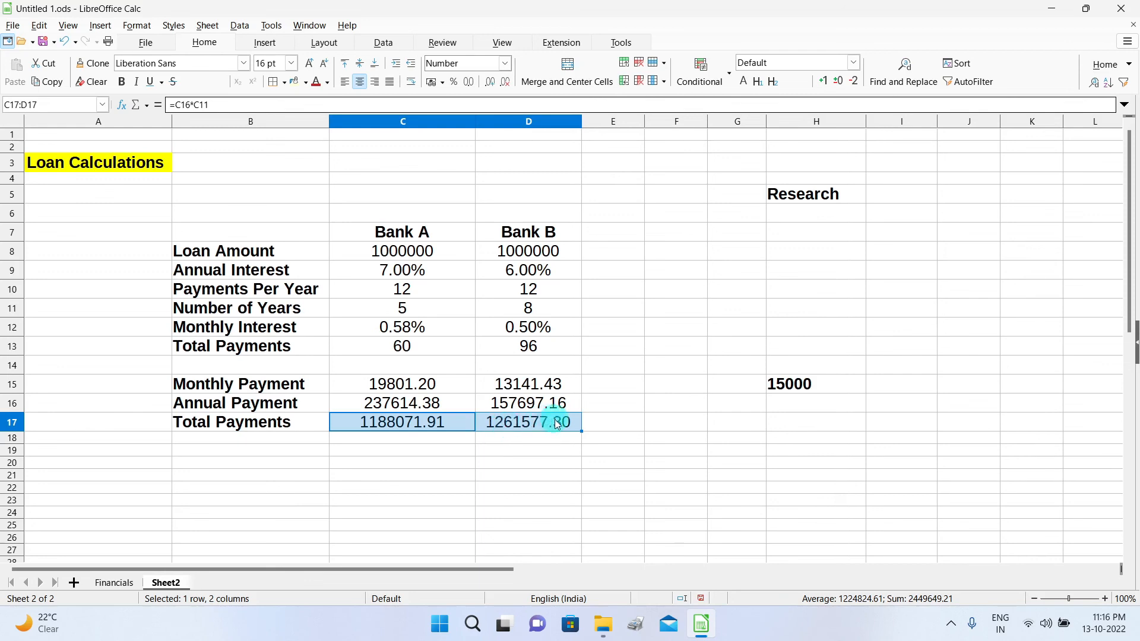
{"action": "left_click", "coordinate": [411, 433]}
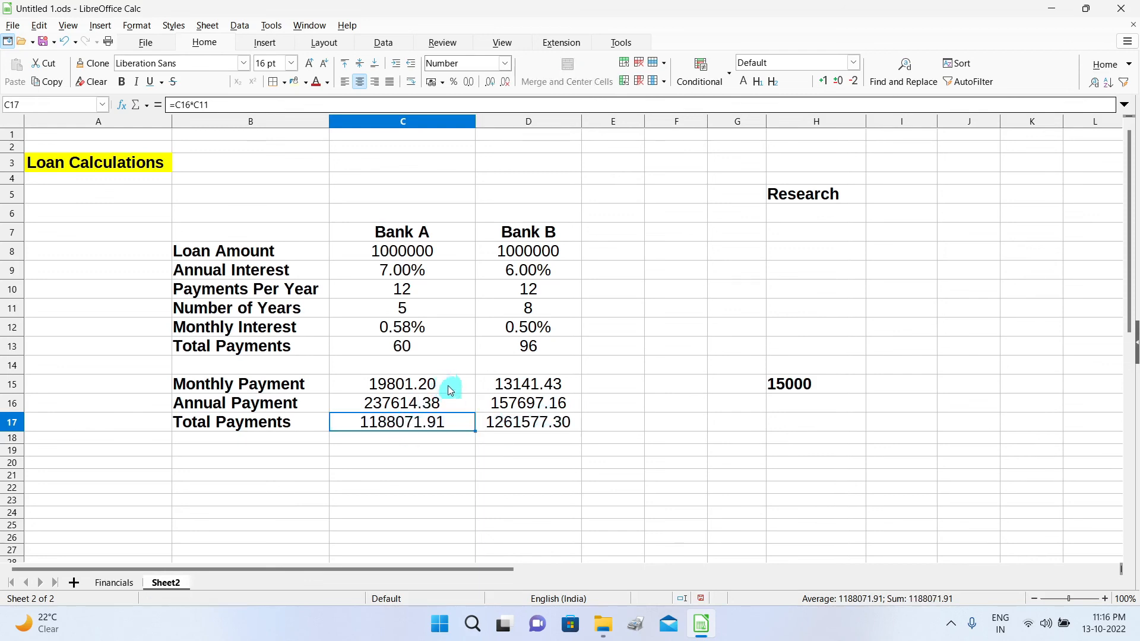
Run Goal Seek on formula cell C15 with target value 15000 and variable cell C8, and insert the result into the variable cell.
{"action": "left_click", "coordinate": [446, 383]}
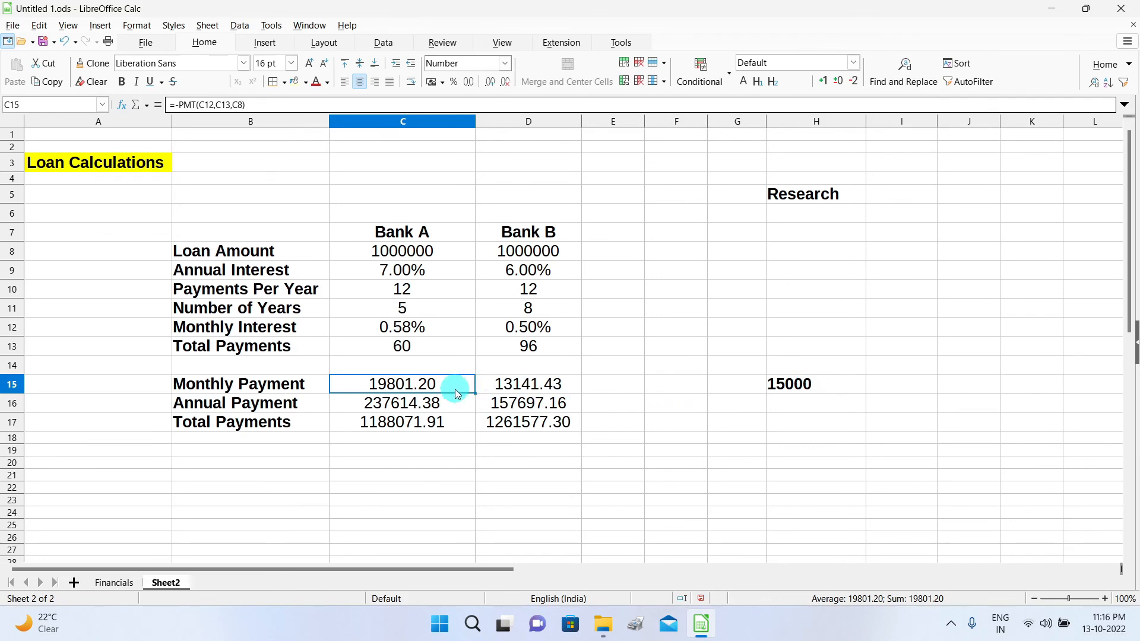
{"action": "left_click", "coordinate": [621, 44]}
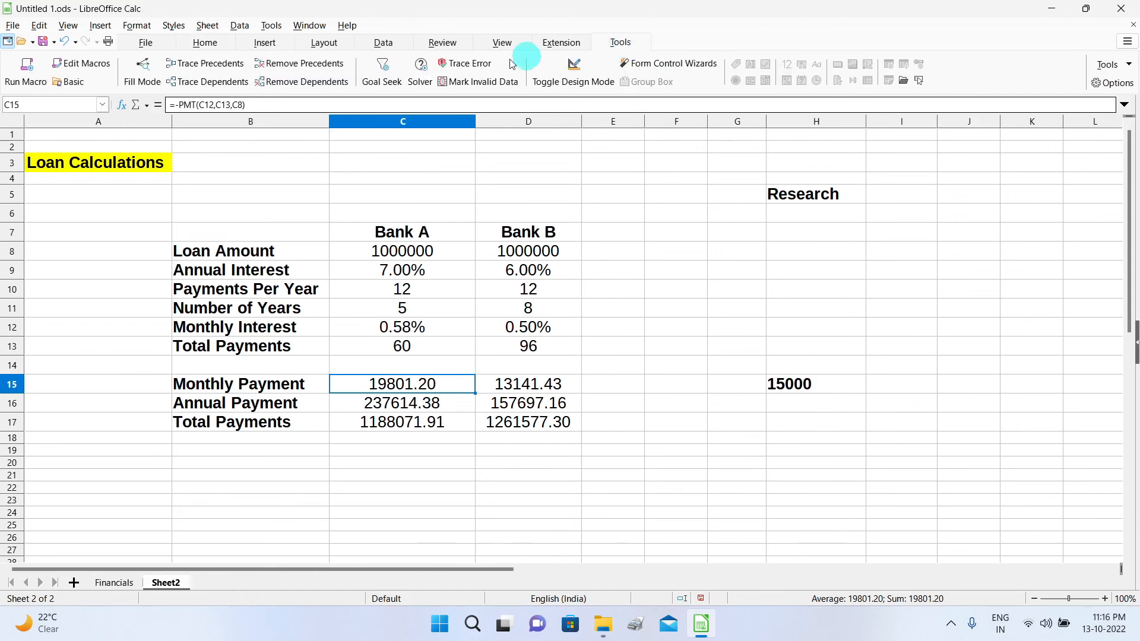
{"action": "left_click", "coordinate": [383, 83]}
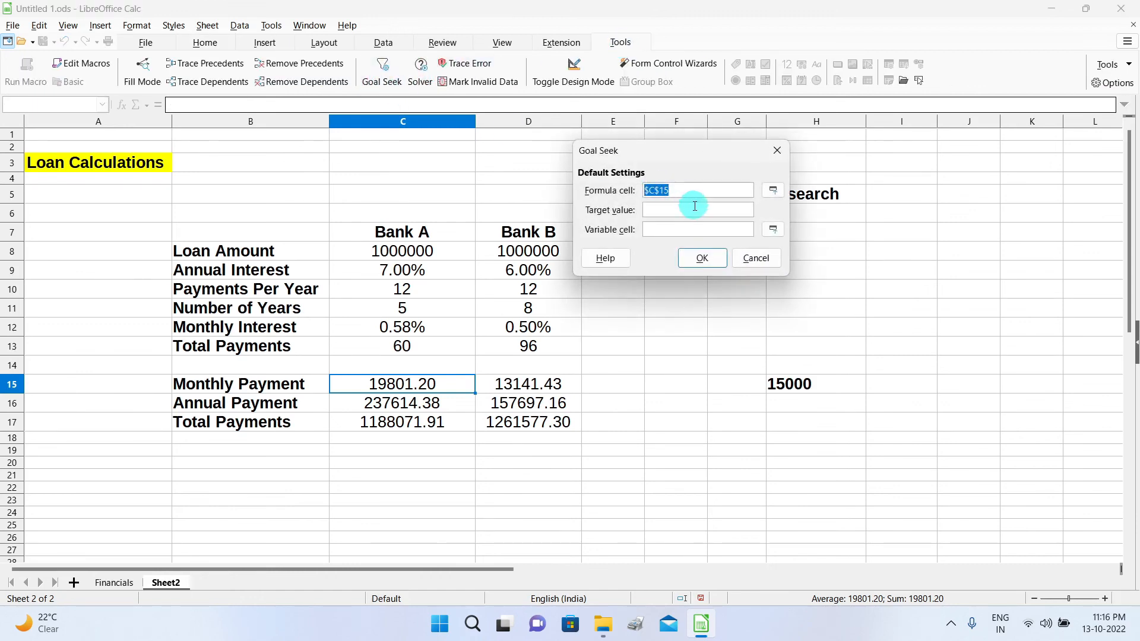
{"action": "left_click", "coordinate": [665, 213]}
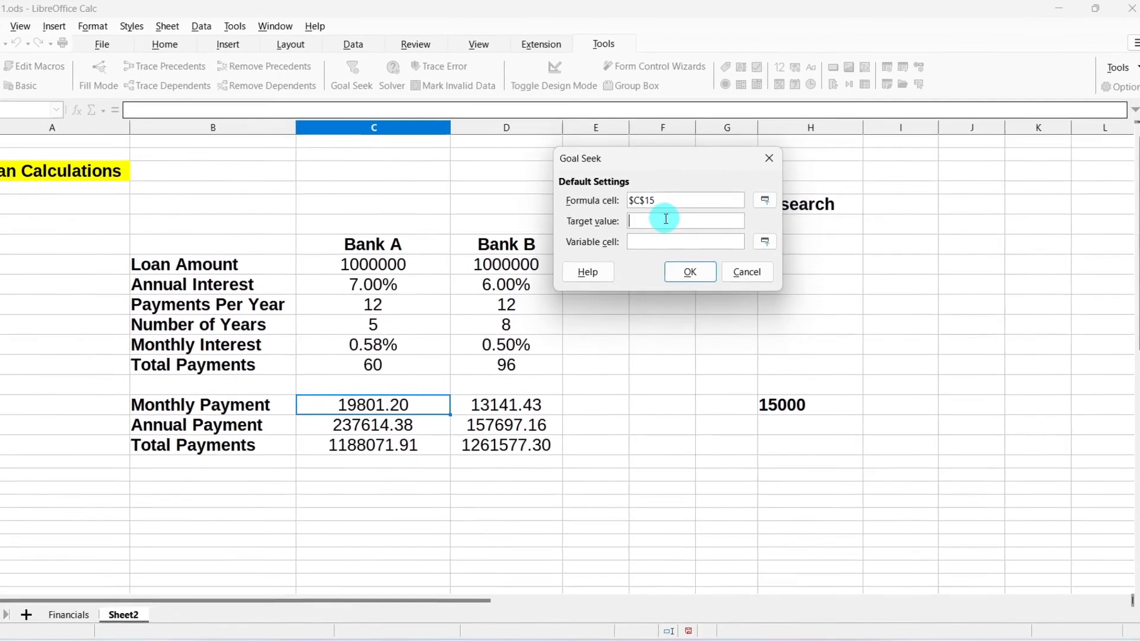
{"action": "type", "text": "15000"}
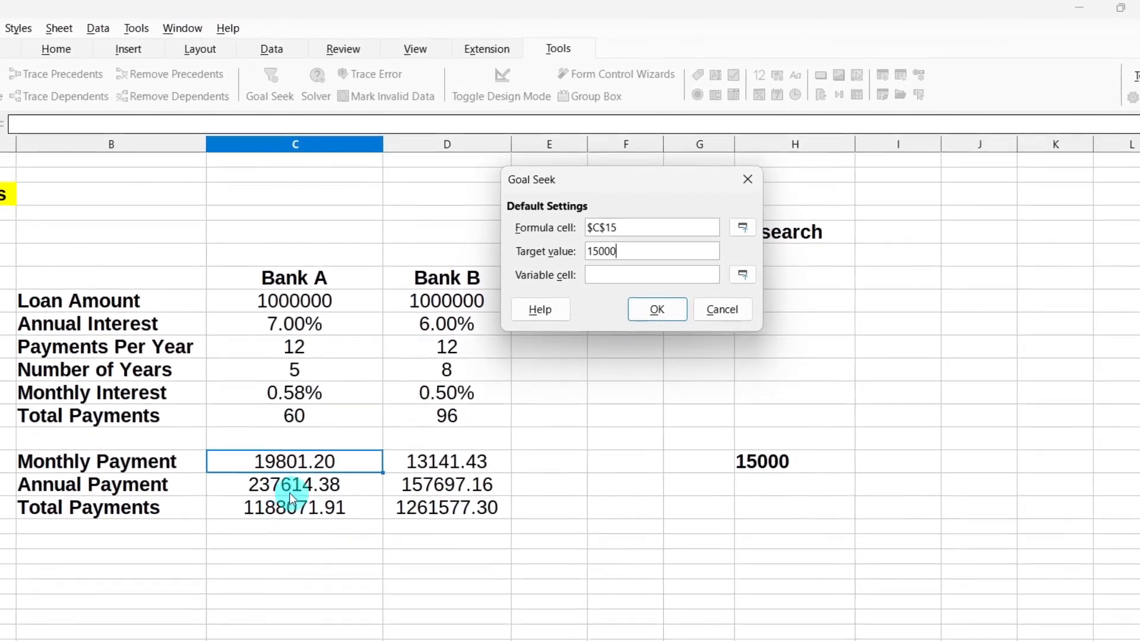
{"action": "left_click", "coordinate": [617, 284]}
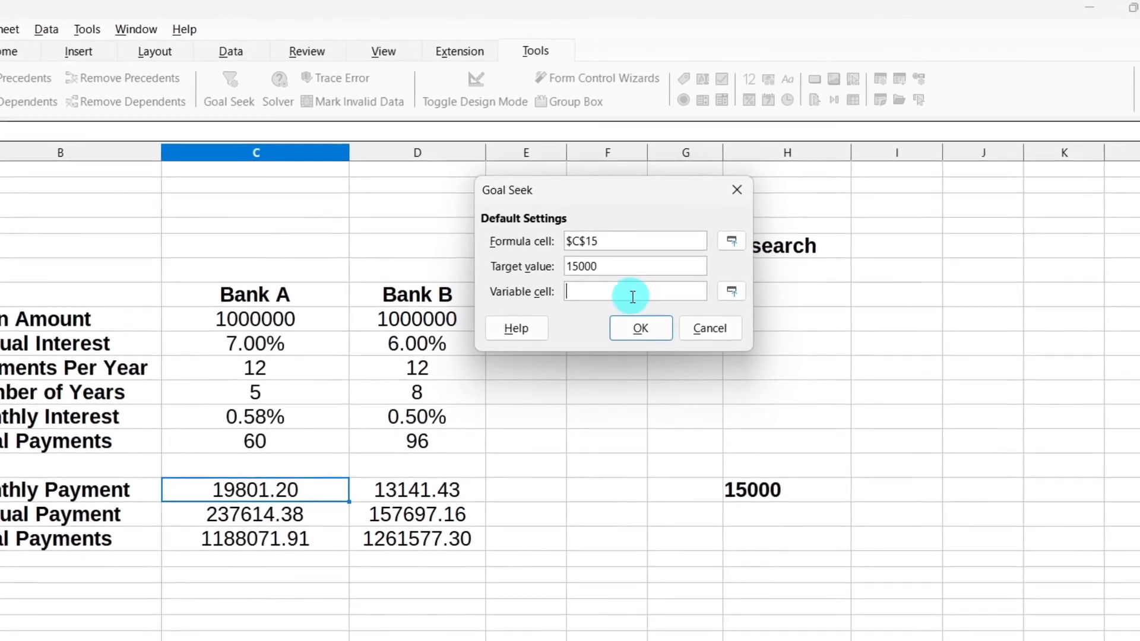
{"action": "left_click", "coordinate": [305, 323]}
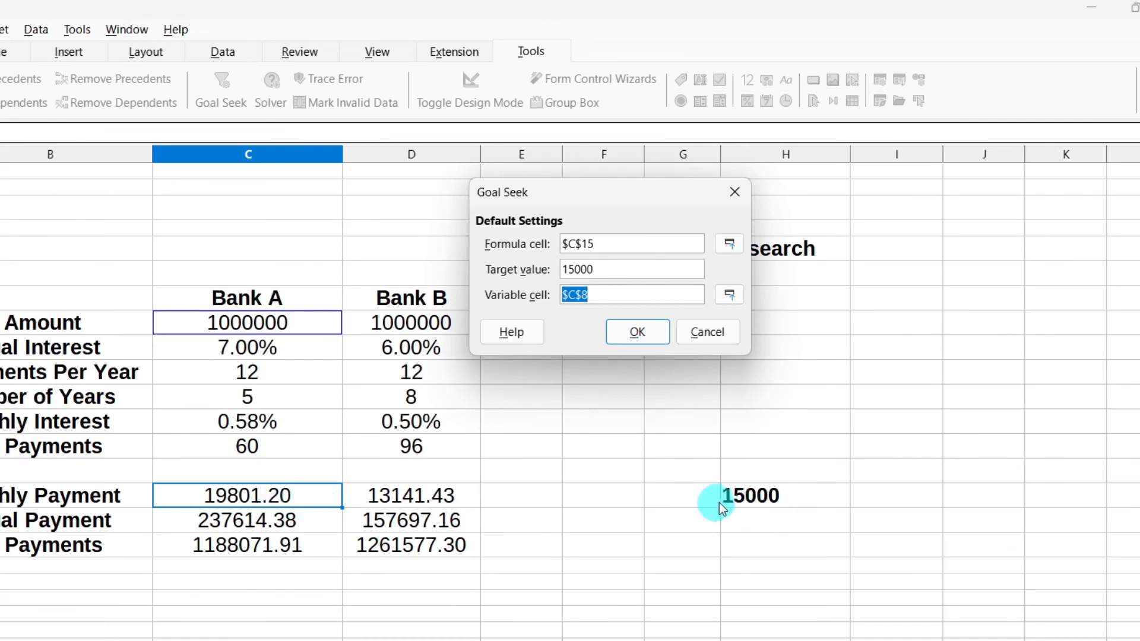
{"action": "left_click", "coordinate": [651, 336]}
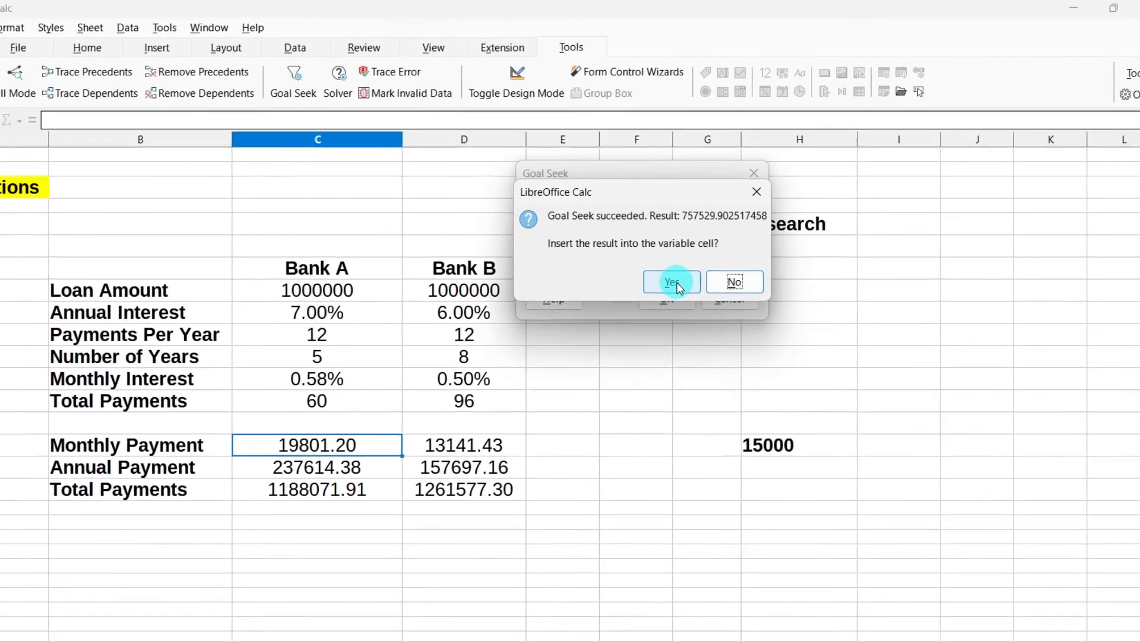
{"action": "left_click", "coordinate": [647, 314]}
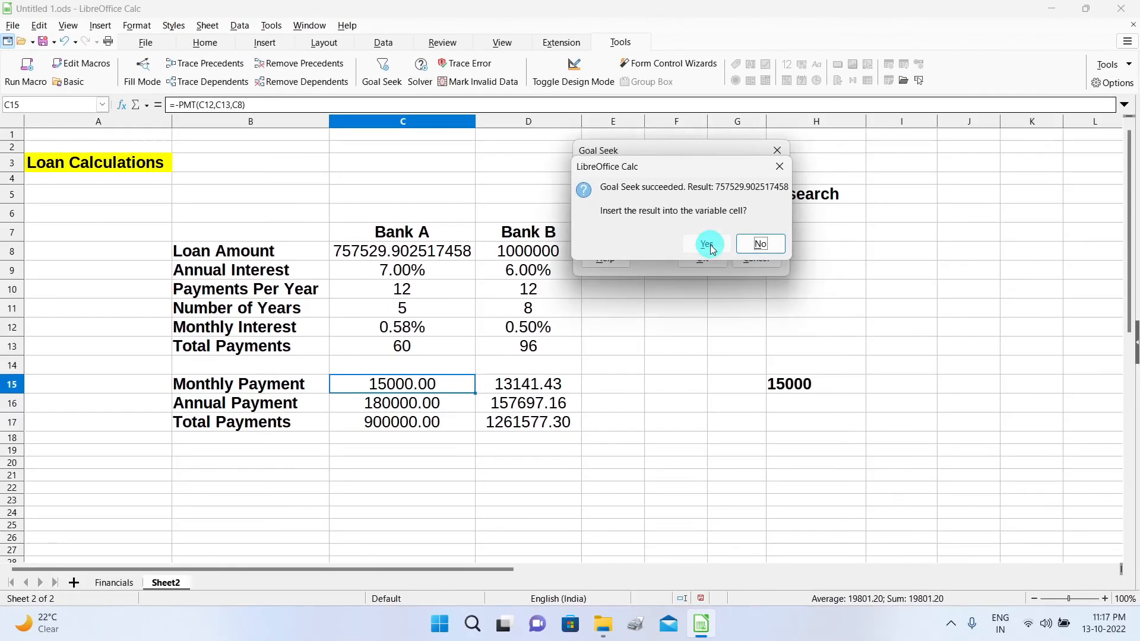
Reduce the decimal places of Bank A's loan amount in C8 until it displays as a whole number.
{"action": "left_click", "coordinate": [464, 259]}
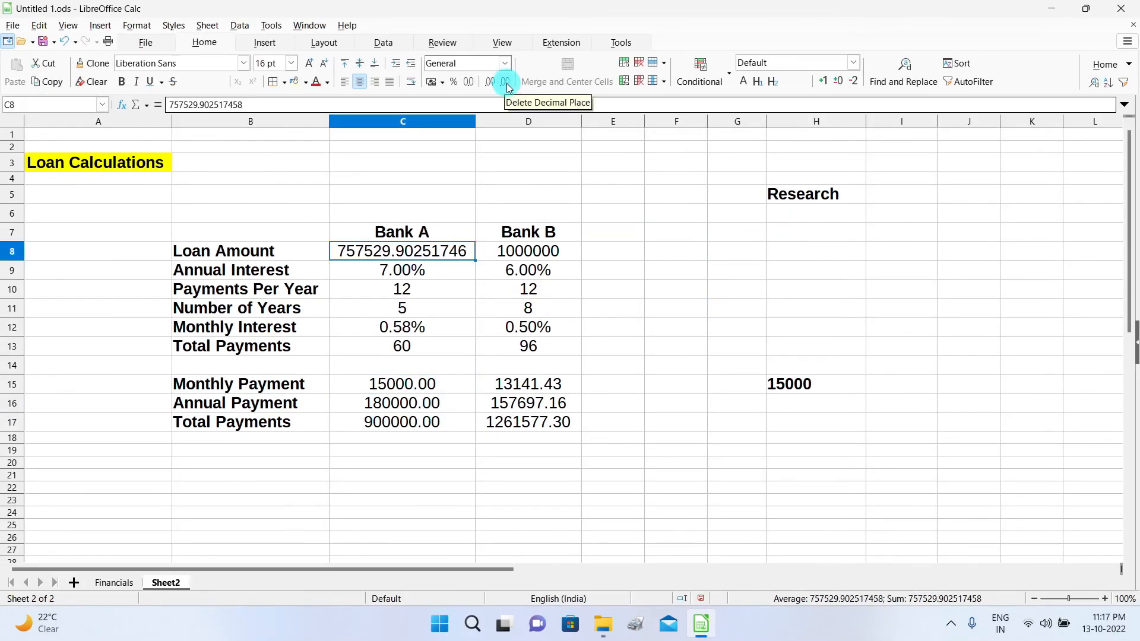
{"action": "left_click", "coordinate": [509, 84]}
{"action": "left_click", "coordinate": [510, 84]}
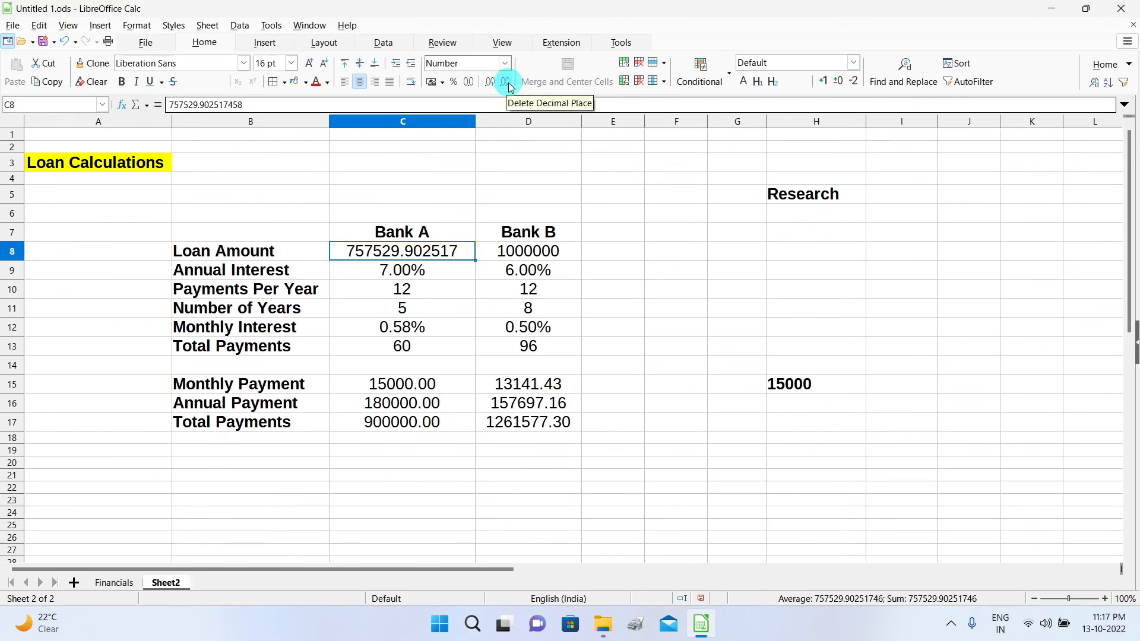
{"action": "left_click", "coordinate": [510, 84]}
{"action": "left_click", "coordinate": [510, 83]}
{"action": "left_click", "coordinate": [510, 84]}
{"action": "left_click", "coordinate": [509, 84]}
{"action": "left_click", "coordinate": [510, 84]}
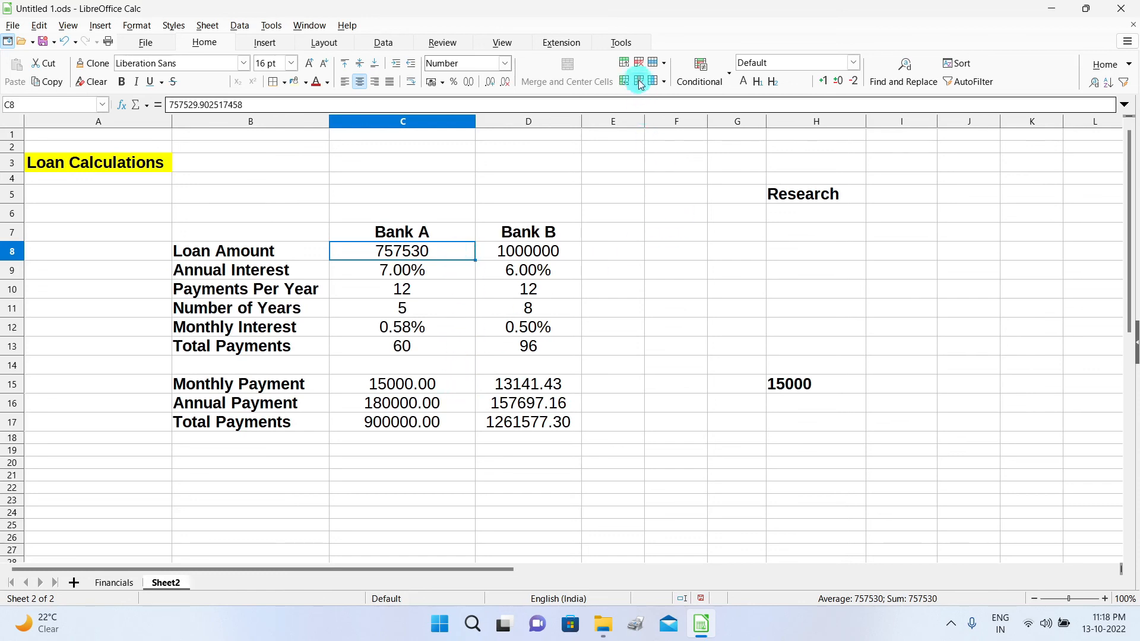
Bring up the Goal Seek command for another calculation on the loan sheet.
{"action": "left_click", "coordinate": [621, 41]}
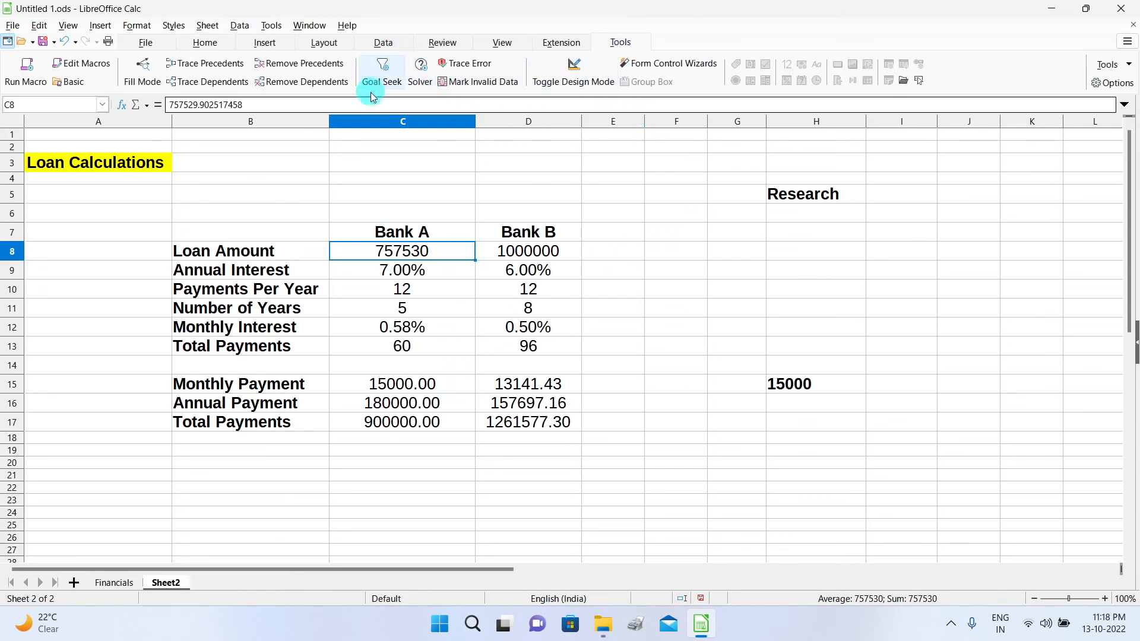